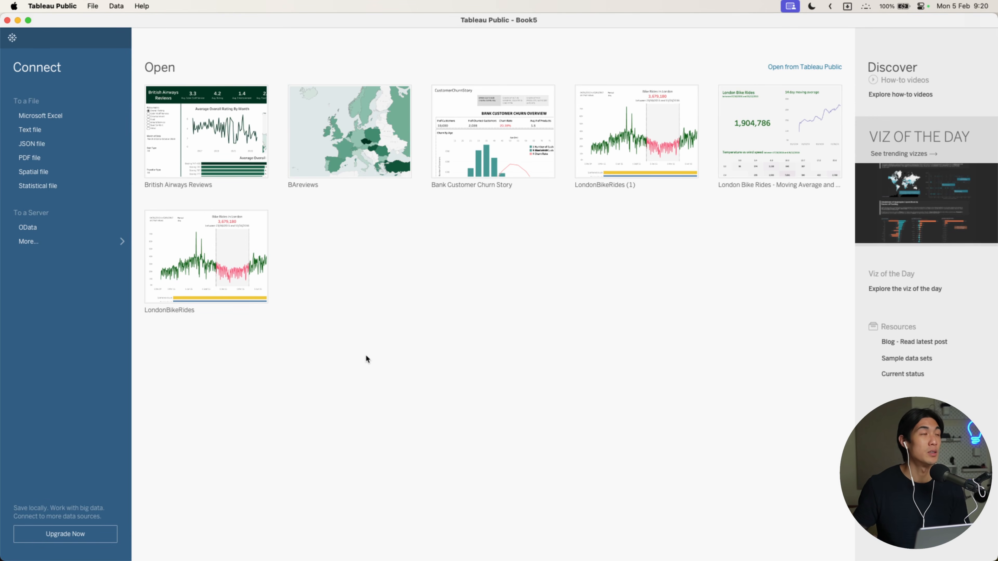
# Connect to the text file ba_reviews.csv from the tableau folder as the data source
pyautogui.click(44, 132)
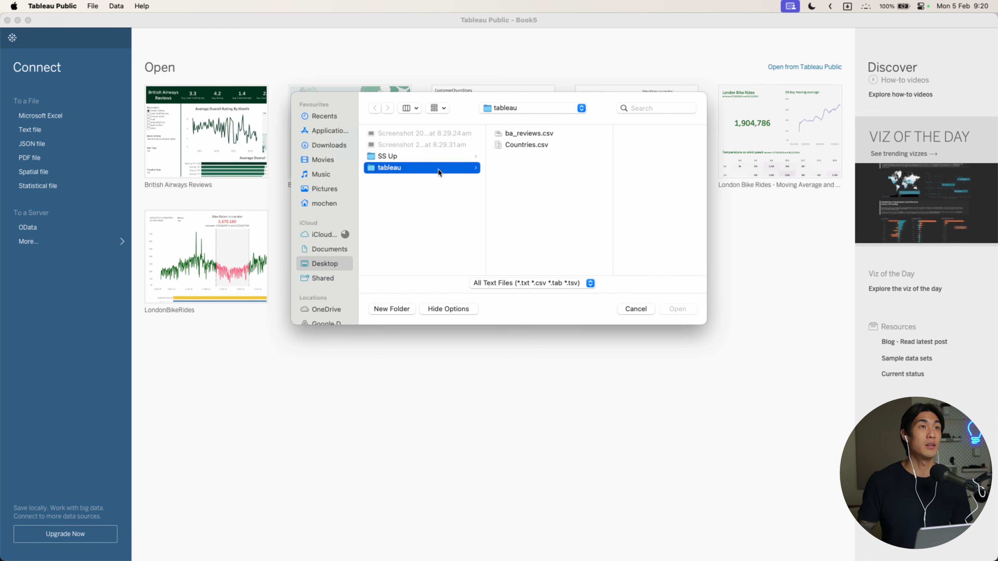
pyautogui.click(509, 134)
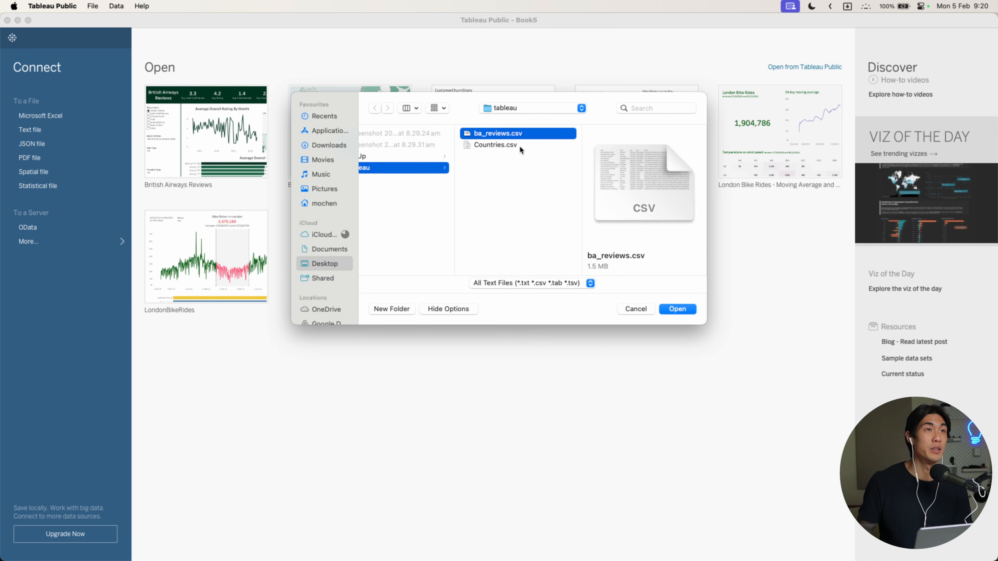
pyautogui.click(677, 309)
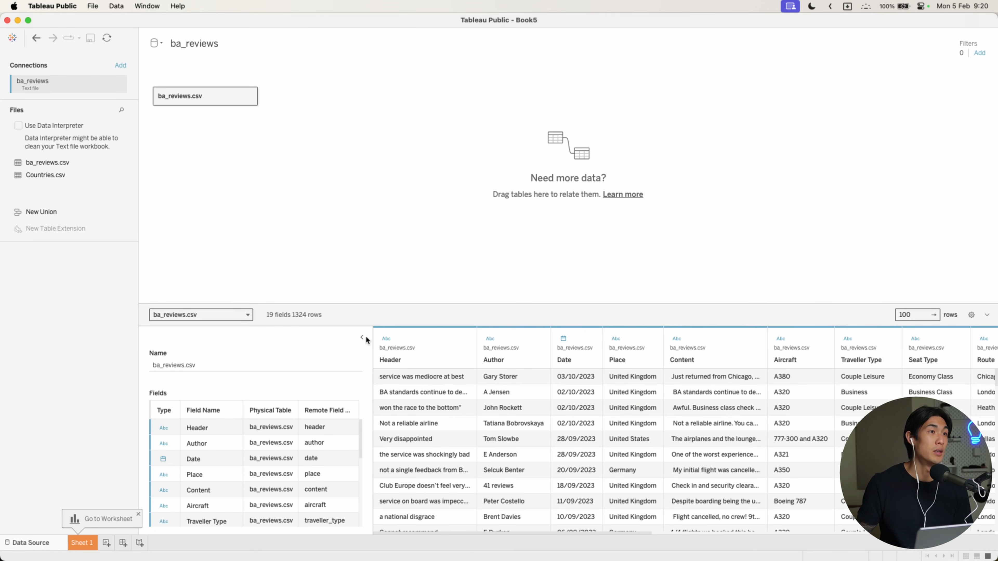
# Hide the table details, enlarge the data preview and examine all columns of ba_reviews.csv
pyautogui.click(362, 337)
pyautogui.moveTo(374, 305); pyautogui.dragTo(380, 227)
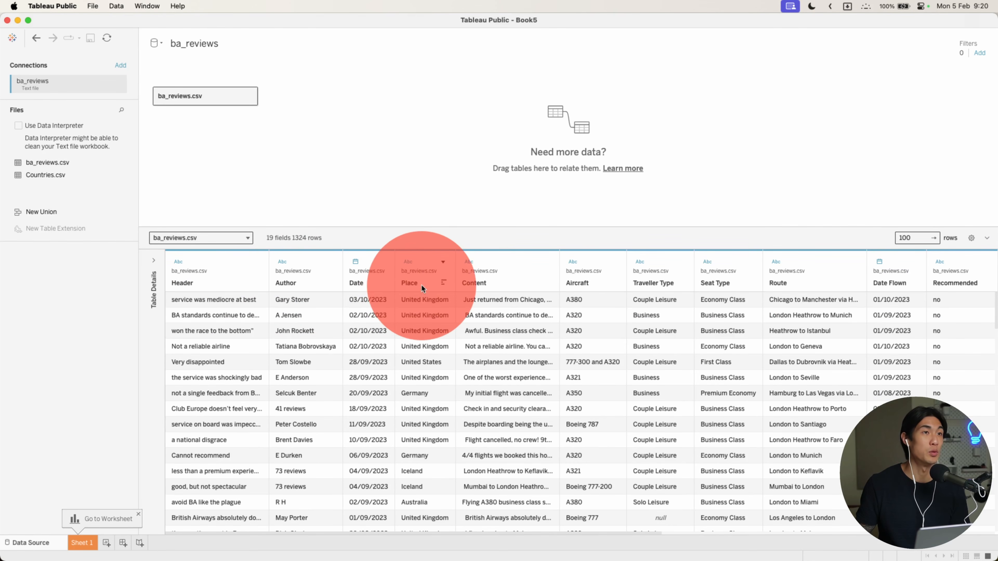
pyautogui.hscroll(10, 543, 382)
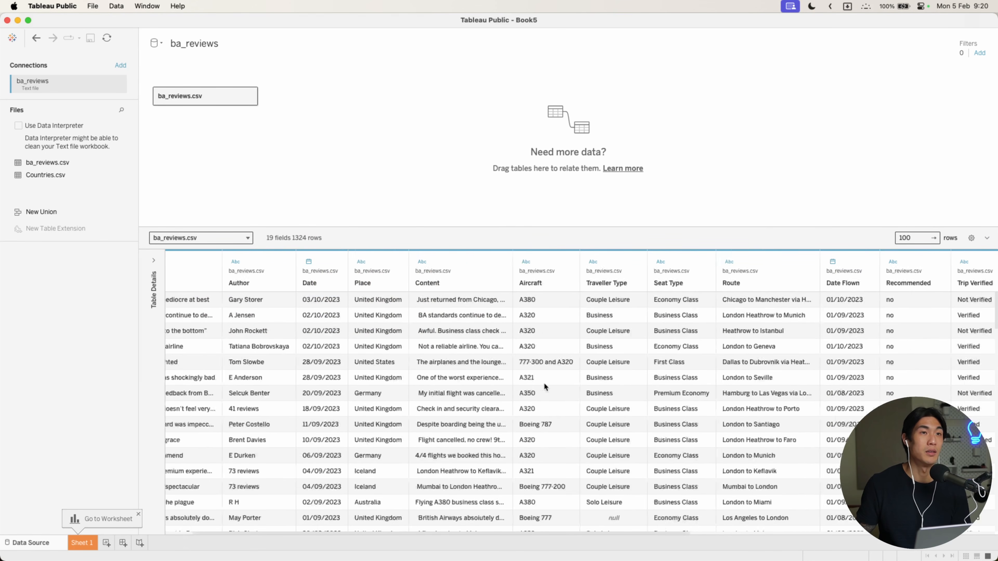
pyautogui.hscroll(10, 543, 382)
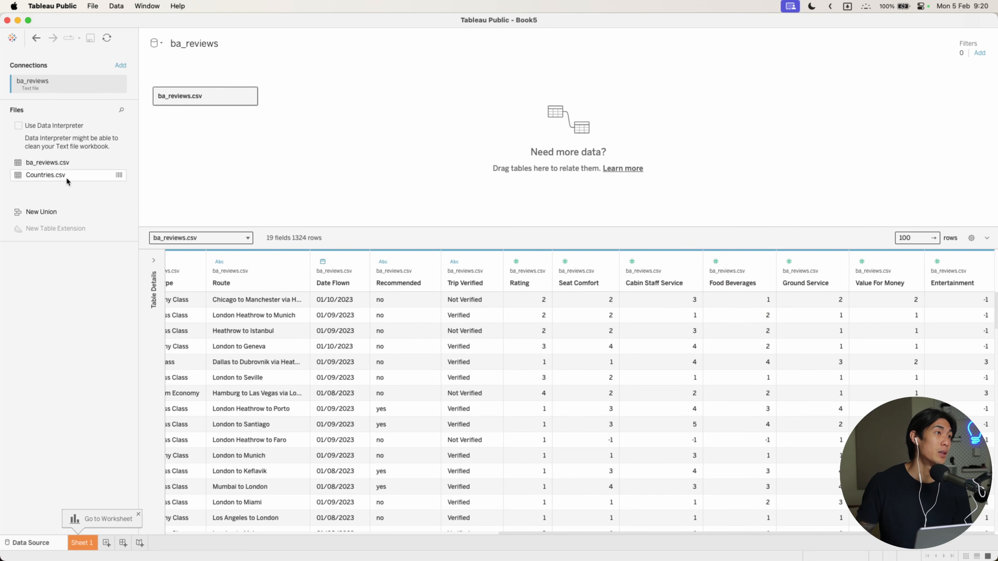
# Add Countries.csv to the data model and relate it to ba_reviews.csv by matching Place = Country
pyautogui.moveTo(48, 176); pyautogui.dragTo(304, 107)
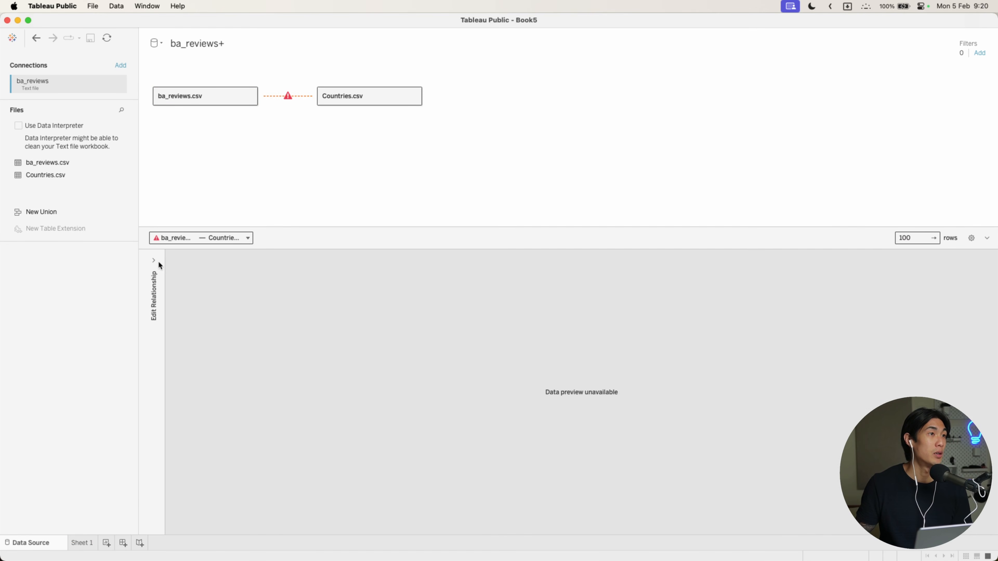
pyautogui.click(154, 260)
pyautogui.click(215, 314)
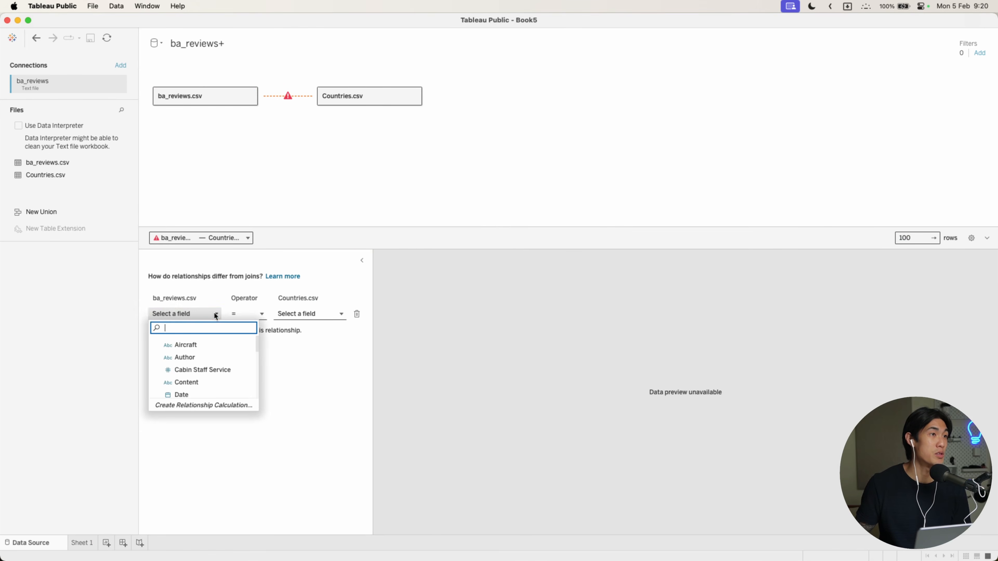
pyautogui.scroll(-4, 203, 367)
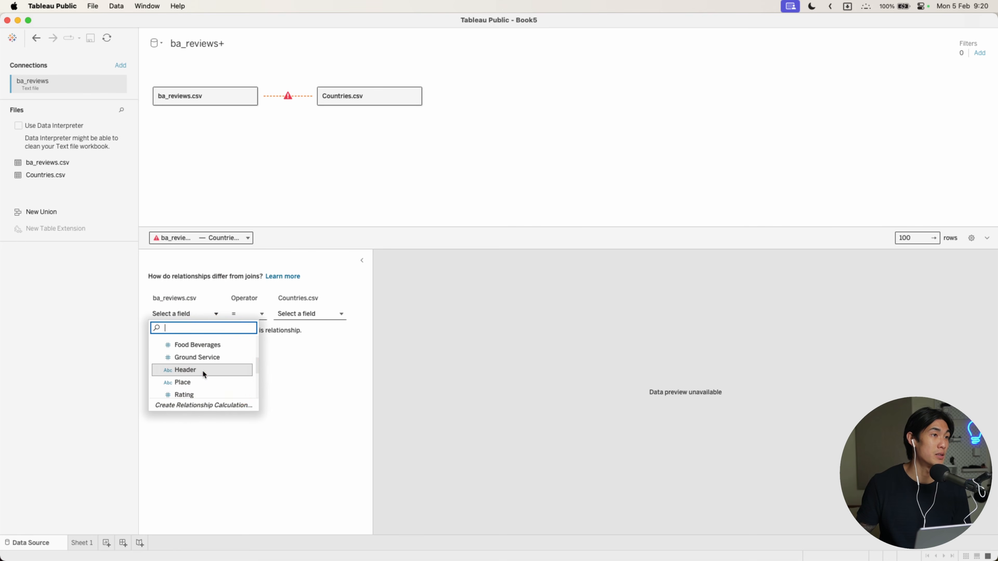
pyautogui.click(198, 381)
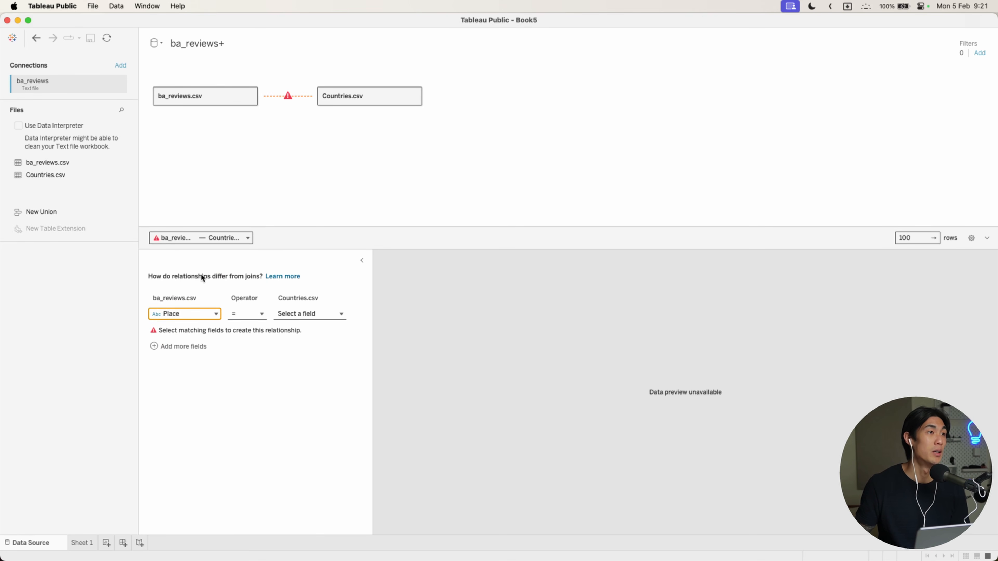
pyautogui.click(296, 314)
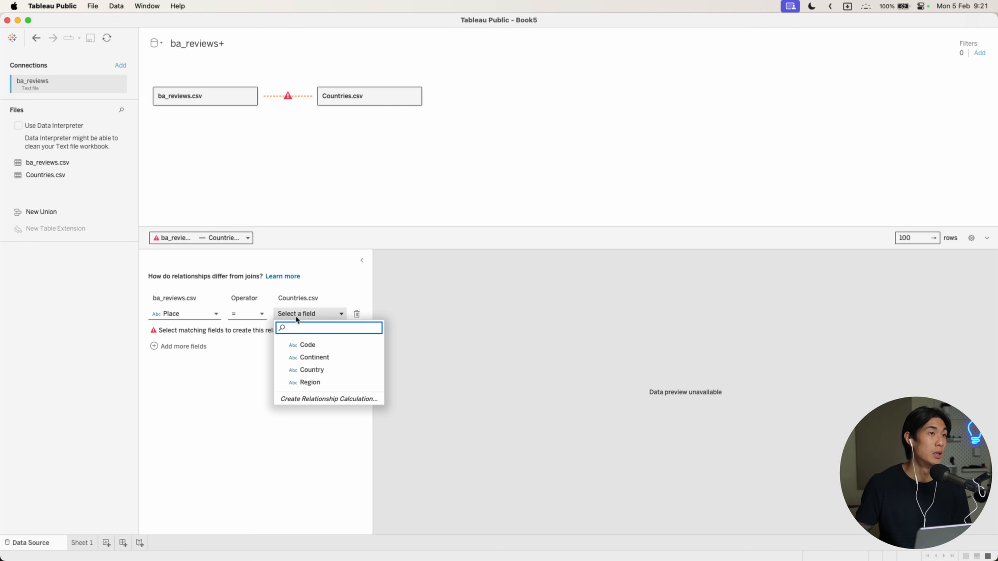
pyautogui.click(317, 370)
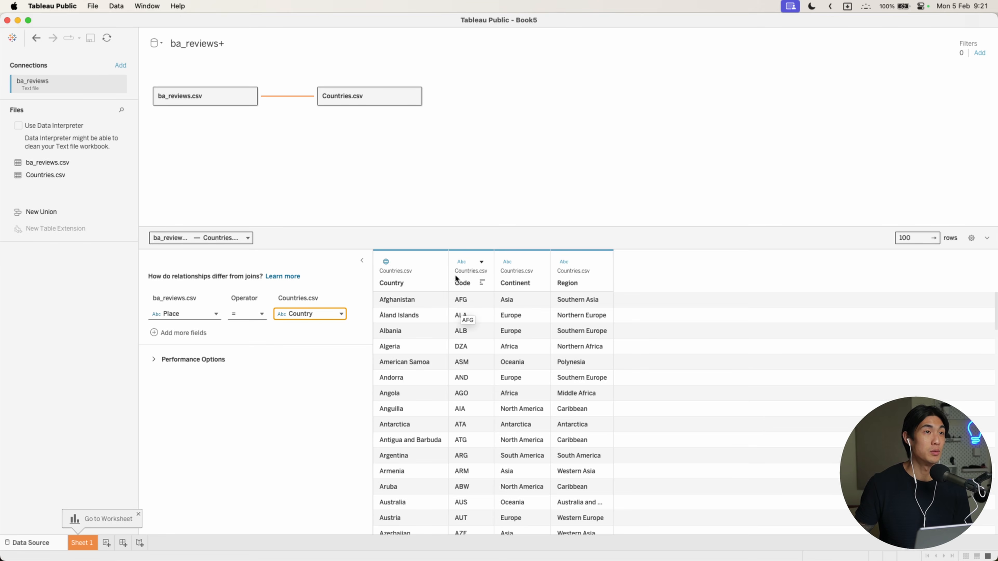
# Look over the Countries.csv preview columns and open the Sheet 1 worksheet
pyautogui.moveTo(438, 310); pyautogui.dragTo(551, 286)
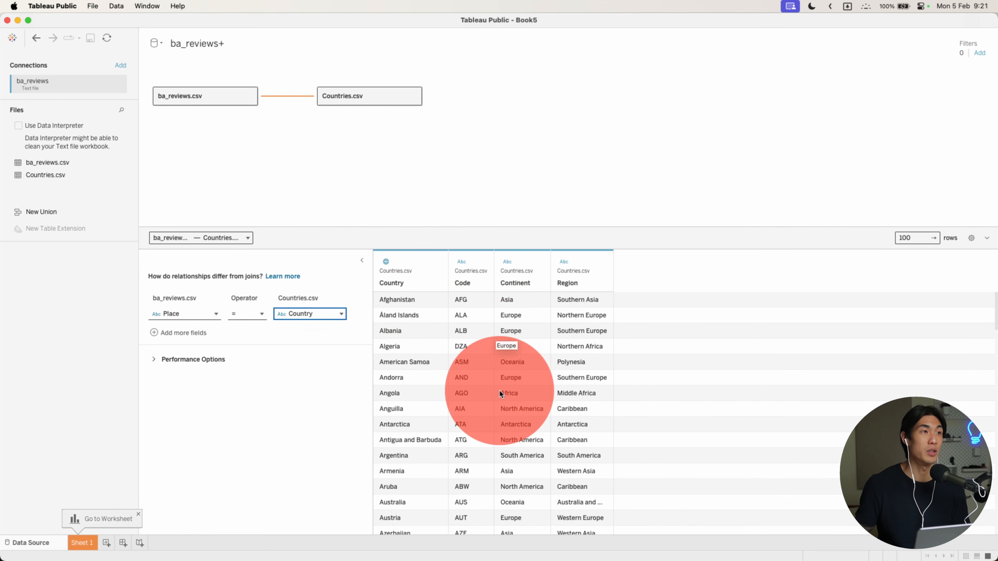
pyautogui.click(79, 543)
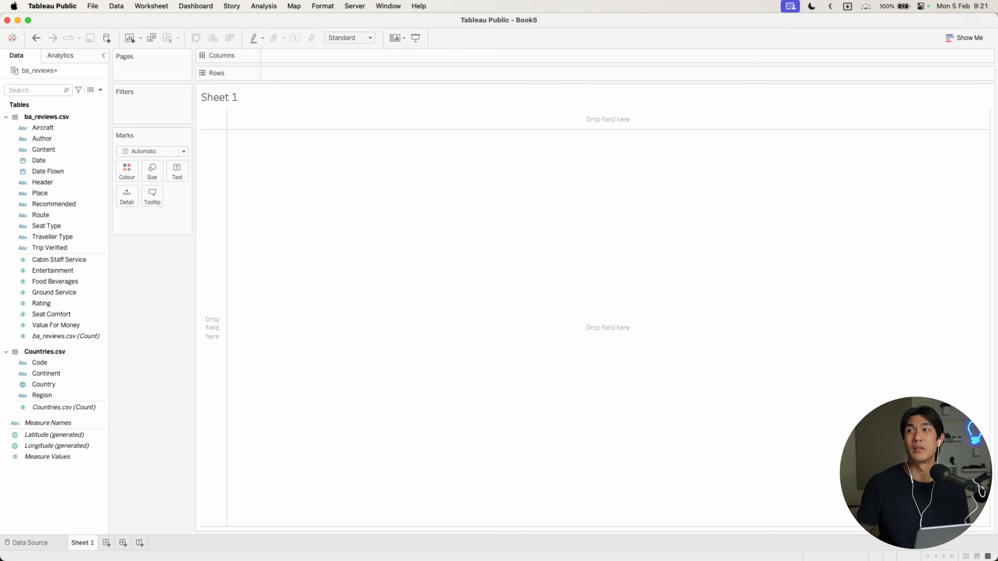
# Bring up the British Airways Reviews dashboard, set its Continent filter to (All) and enlarge the window
pyautogui.moveTo(996, 79); pyautogui.dragTo(278, 51)
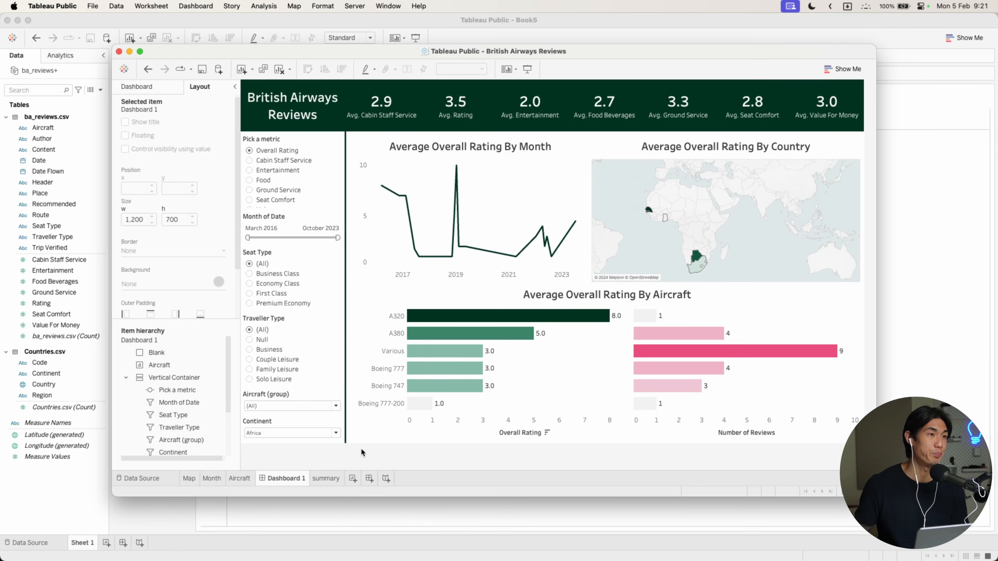
pyautogui.click(334, 433)
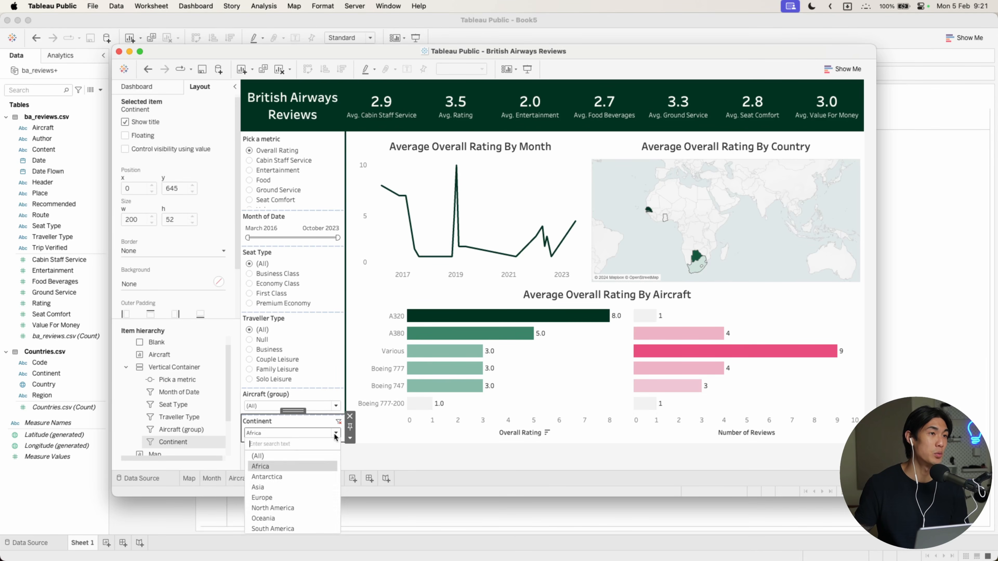
pyautogui.click(290, 455)
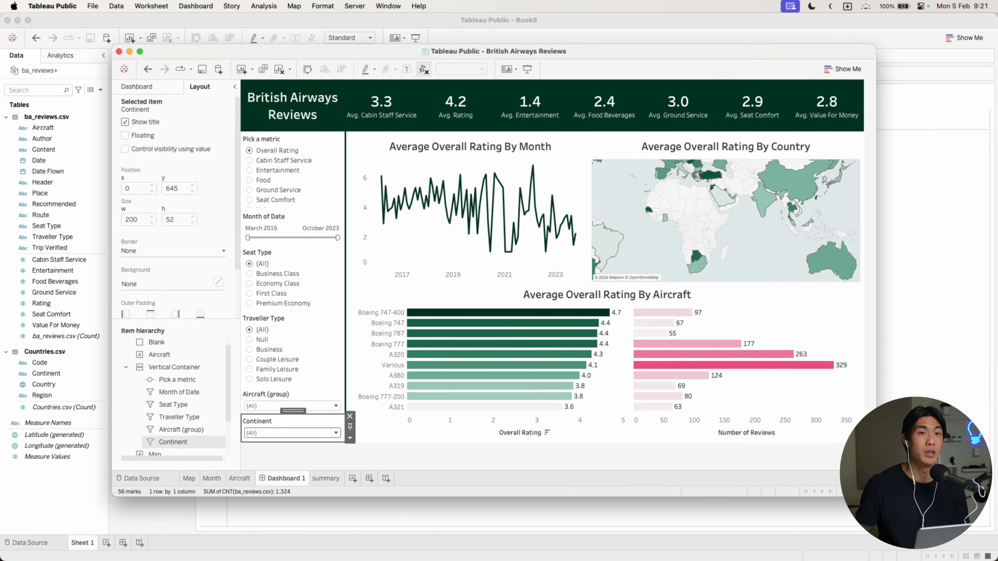
pyautogui.moveTo(876, 496); pyautogui.dragTo(928, 514)
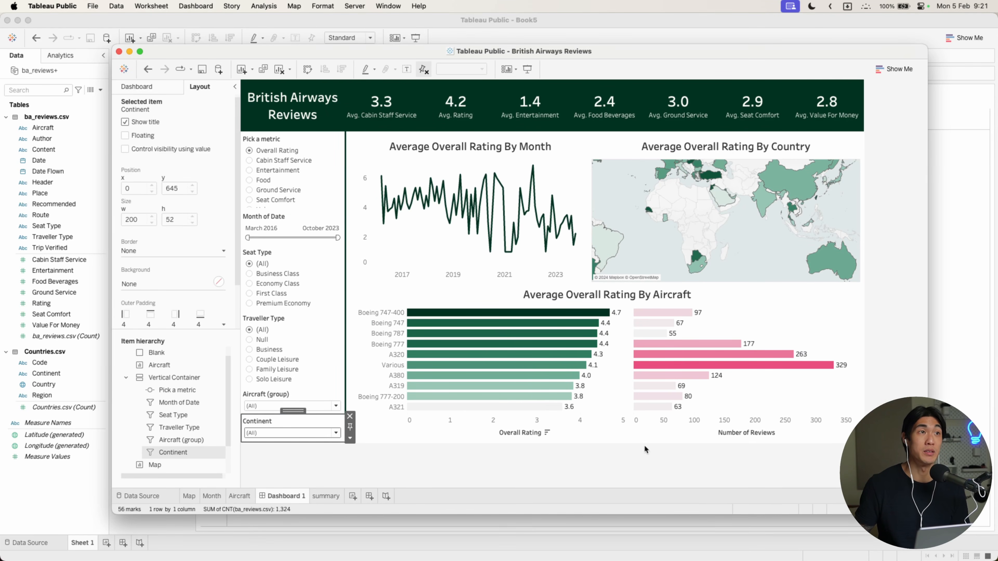
pyautogui.click(538, 458)
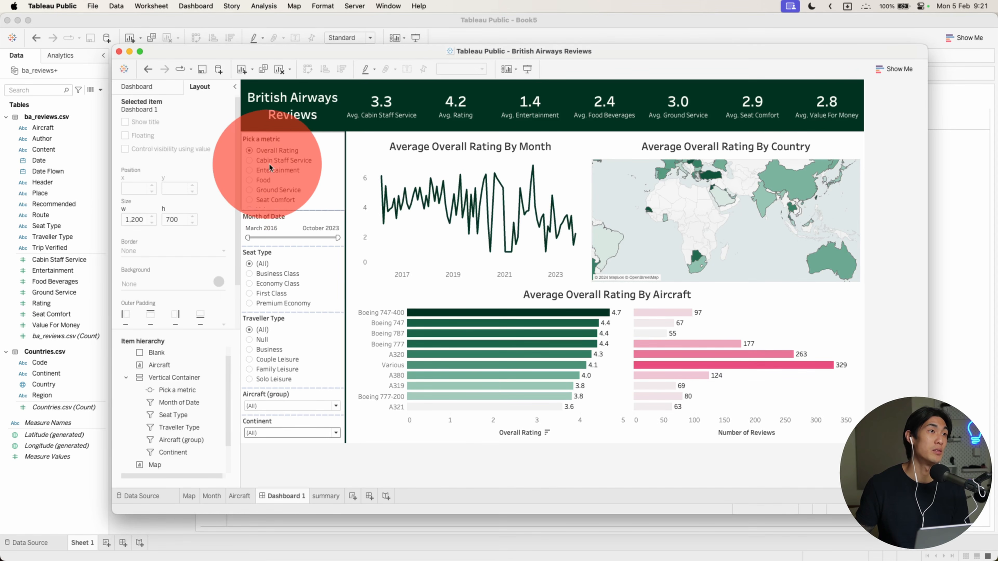
# Compare the dashboard charts for each metric from Cabin Staff Service through Value, ending on Overall Rating
pyautogui.click(249, 160)
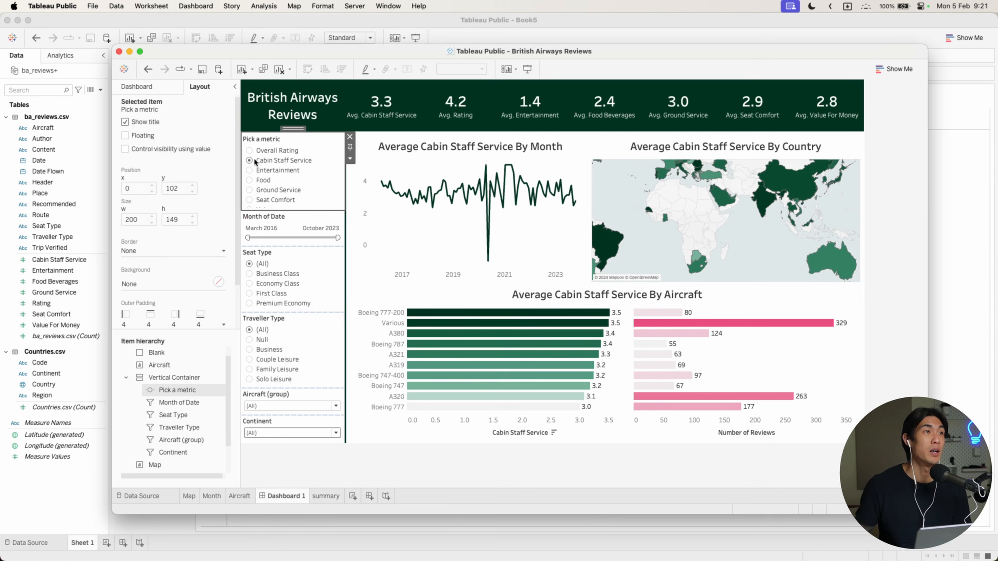
pyautogui.click(248, 152)
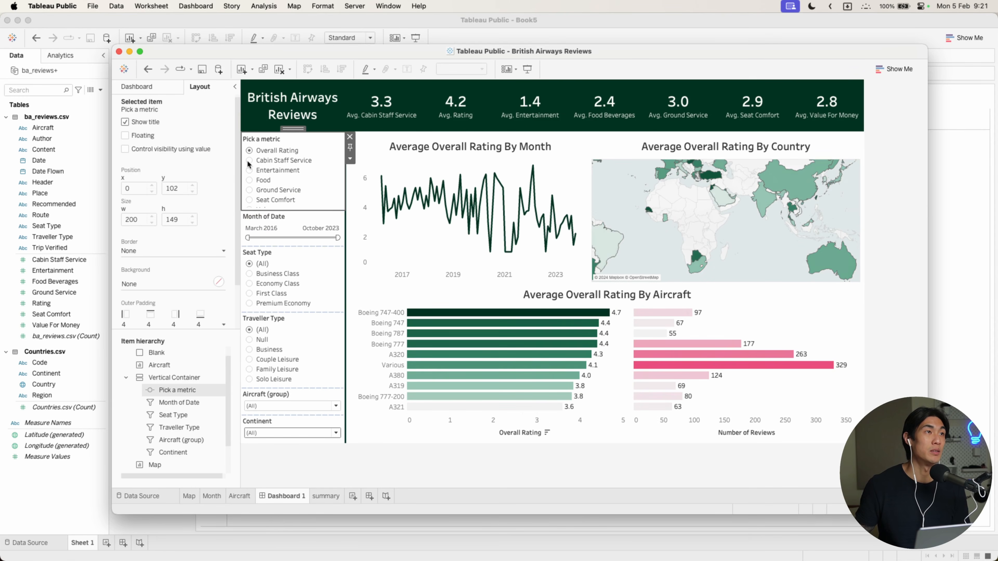
pyautogui.click(247, 160)
pyautogui.click(249, 170)
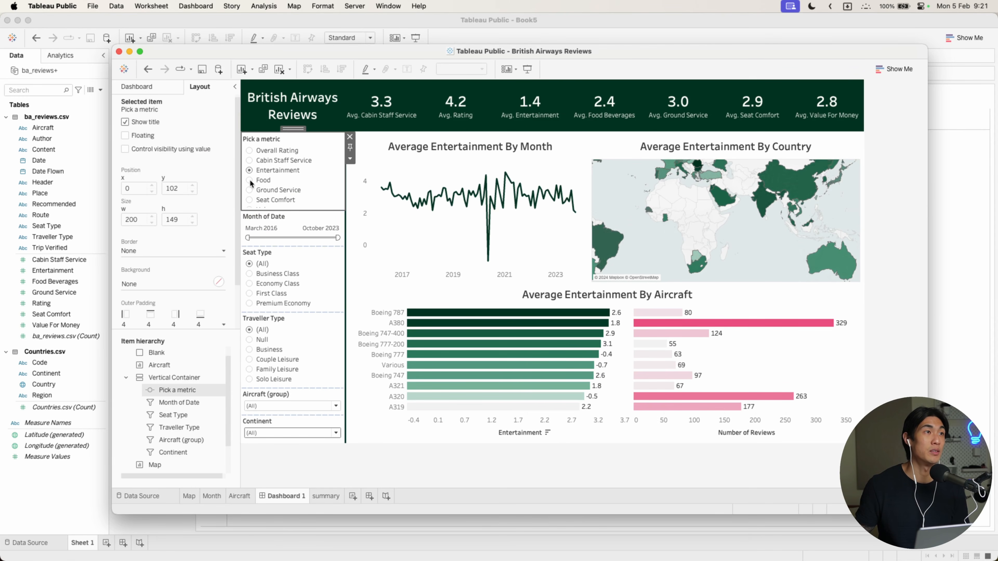
pyautogui.click(250, 180)
pyautogui.click(290, 191)
pyautogui.scroll(-1, 271, 198)
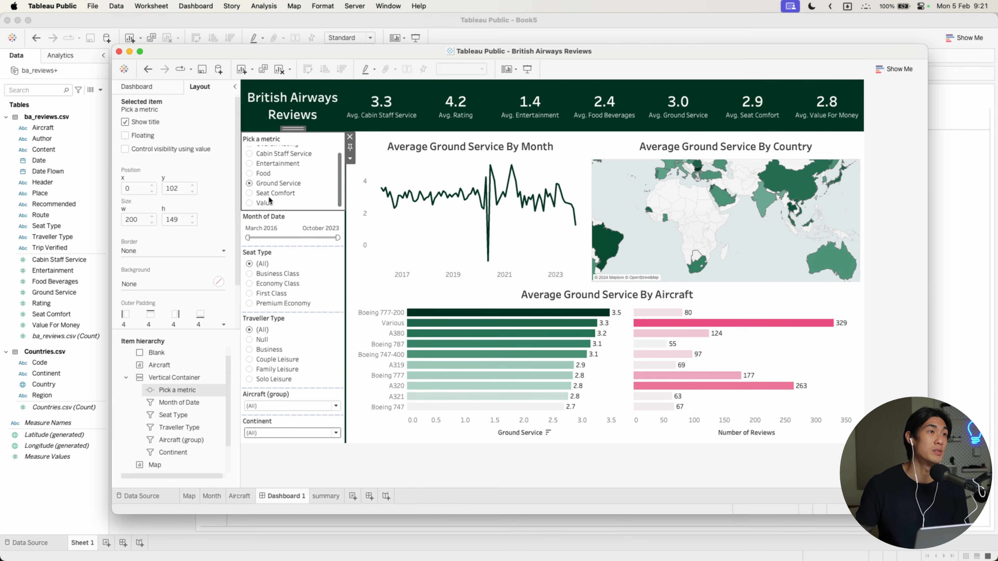
pyautogui.click(249, 193)
pyautogui.click(249, 202)
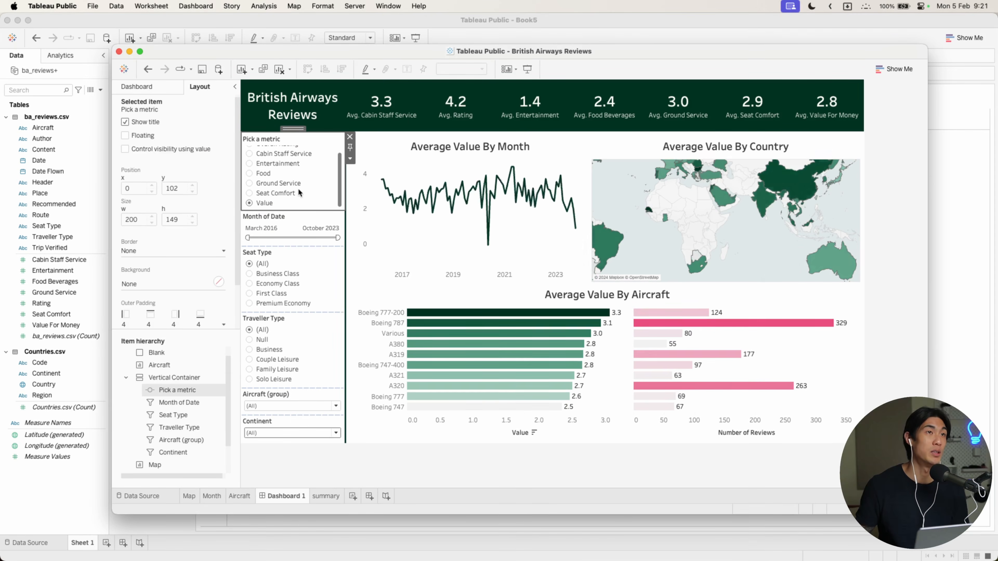
pyautogui.scroll(1, 283, 170)
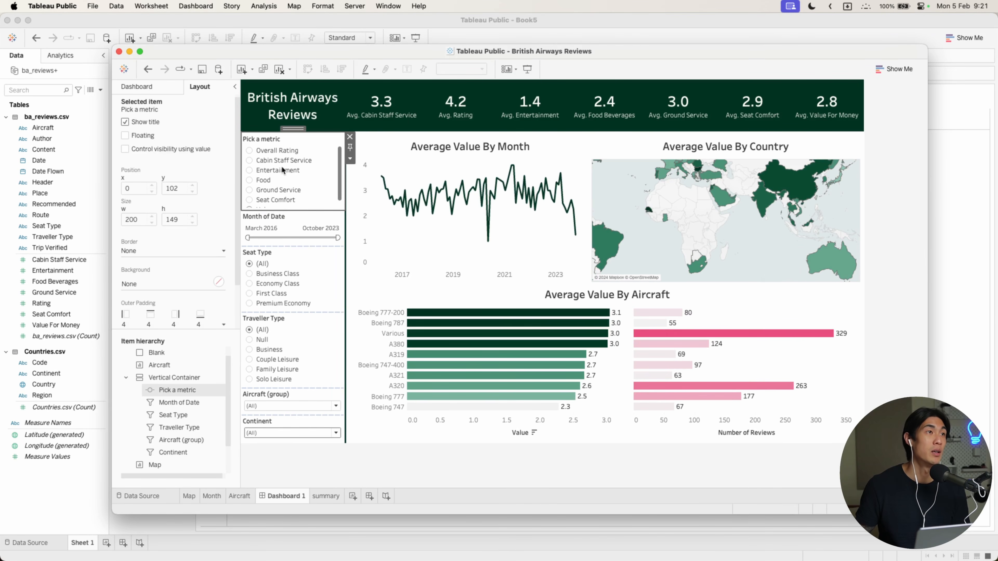
pyautogui.click(250, 151)
# Test the month range, view the Business Class and Economy Class seat filters, and return Seat Type to (All)
pyautogui.moveTo(338, 238)
pyautogui.mouseDown()
pyautogui.moveTo(297, 239)
pyautogui.moveTo(337, 239)
pyautogui.mouseUp()
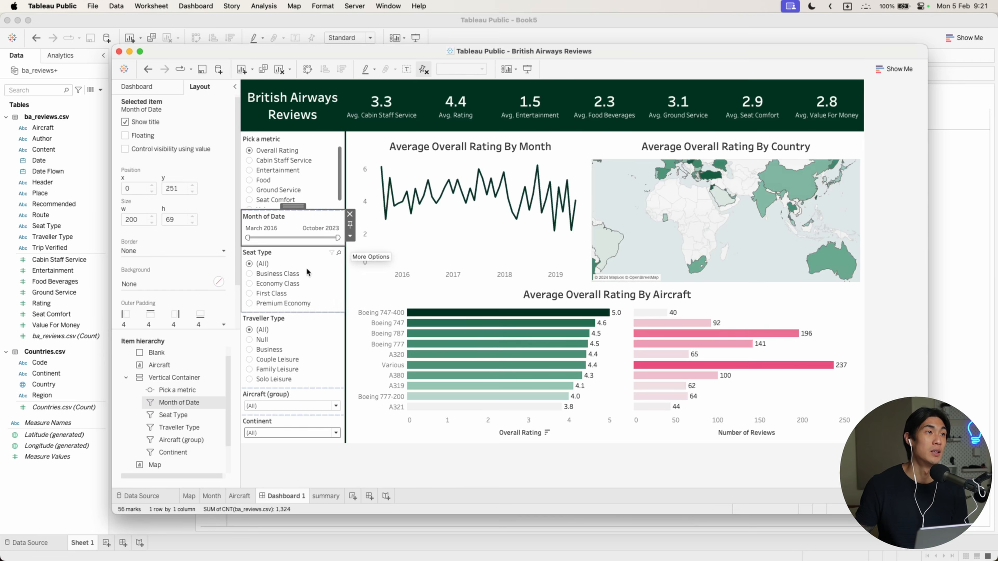
pyautogui.click(251, 273)
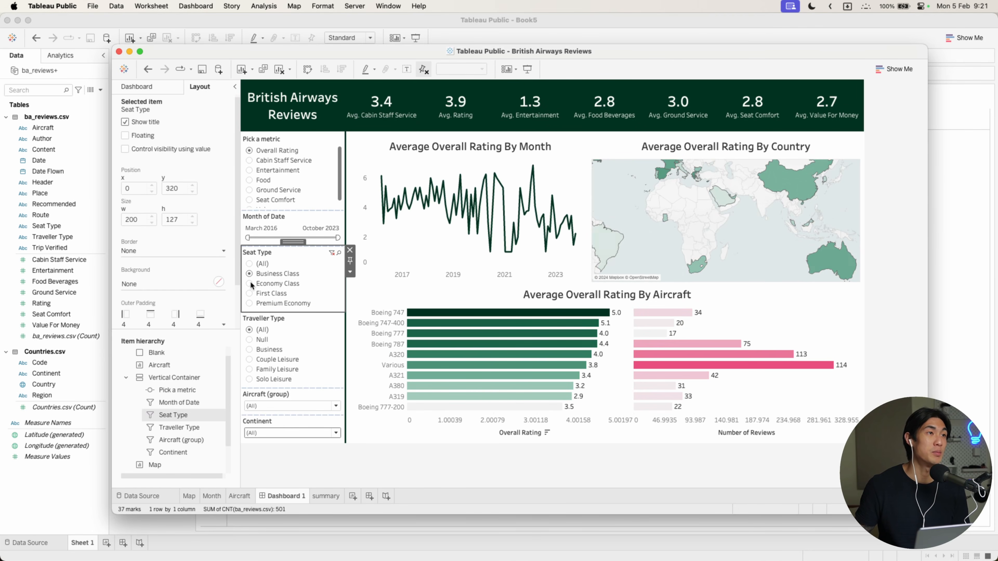
pyautogui.click(250, 282)
pyautogui.click(250, 265)
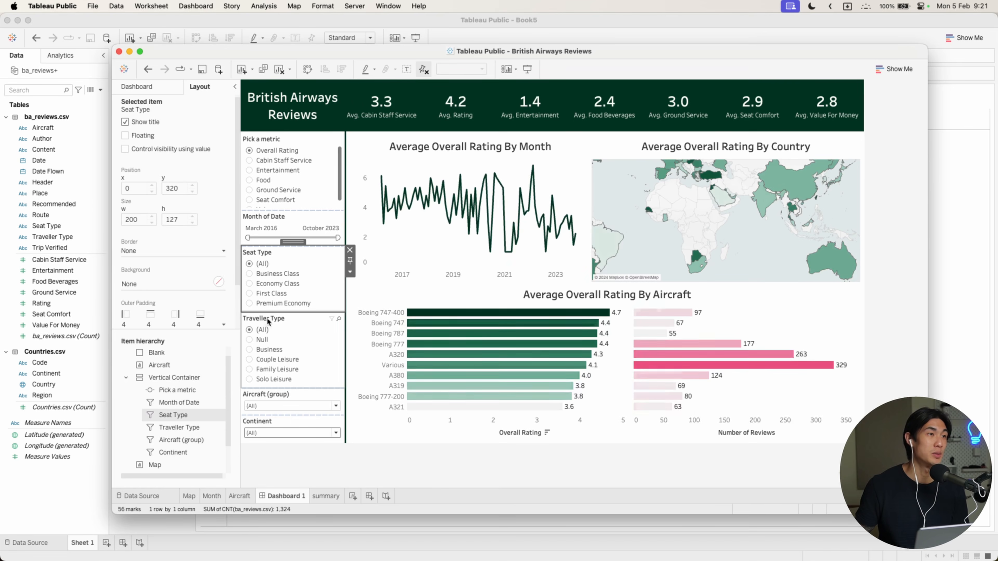
# View the dashboard for the Null, Business, Couple, Family and Solo Leisure traveller types, then restore (All)
pyautogui.click(250, 340)
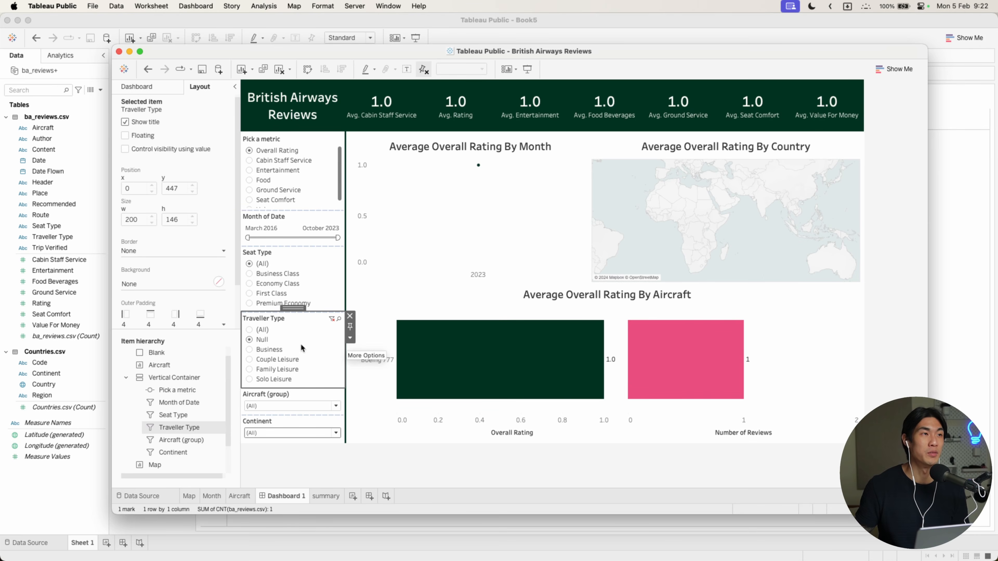
pyautogui.click(250, 350)
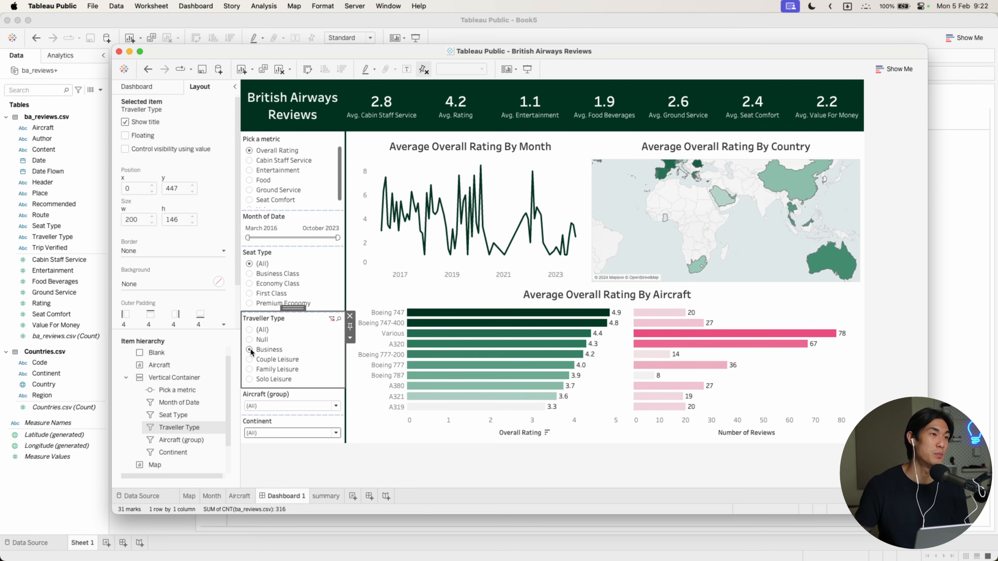
pyautogui.click(250, 359)
pyautogui.click(249, 369)
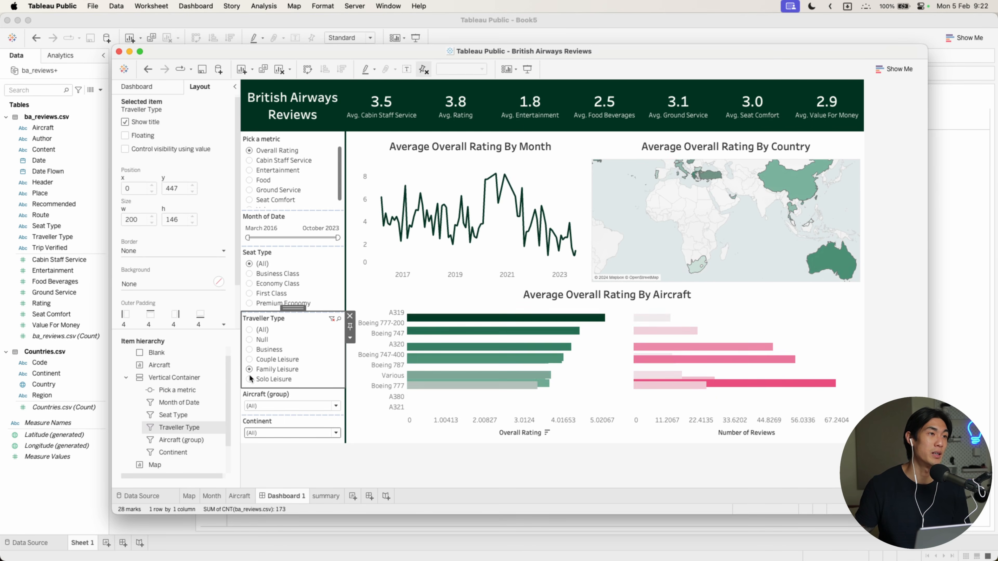
pyautogui.click(249, 379)
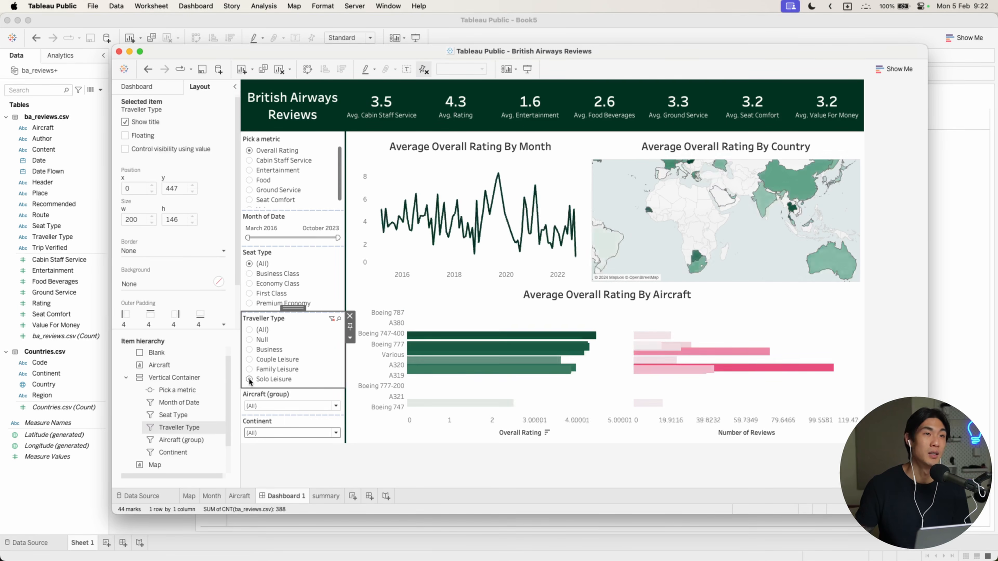
pyautogui.click(249, 330)
# Examine the choices offered by the dashboard's Aircraft (group) and Continent filters
pyautogui.click(296, 405)
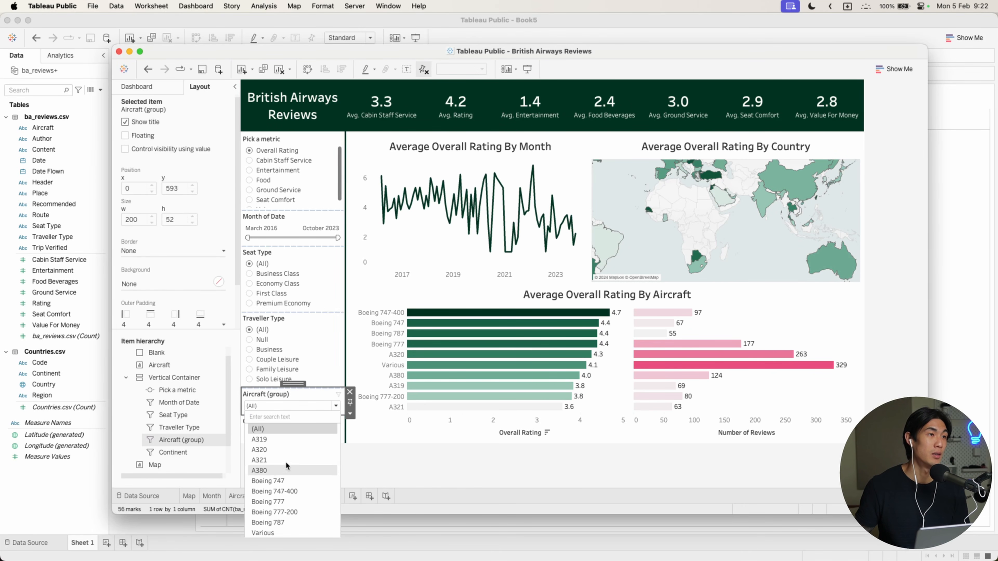
pyautogui.click(307, 407)
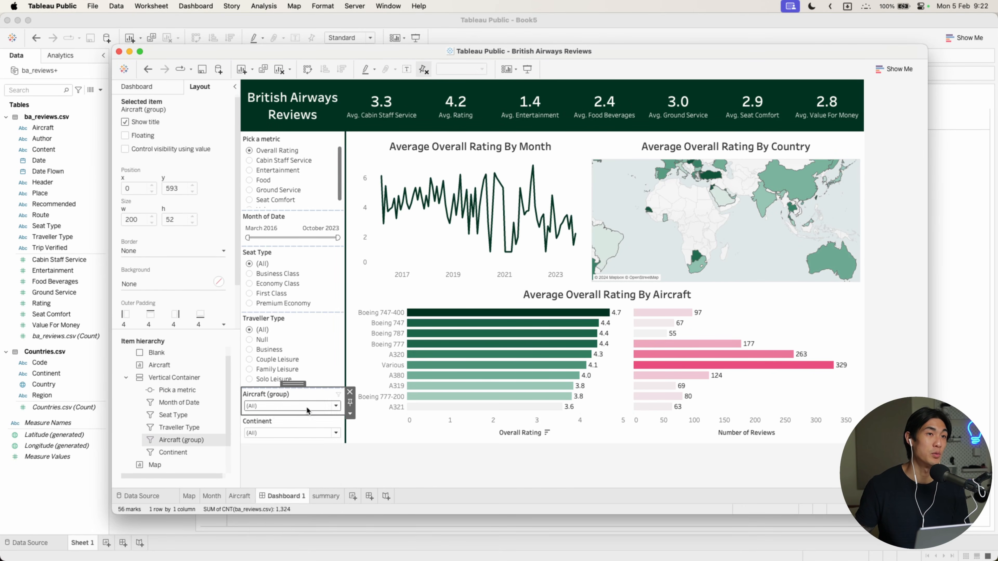
pyautogui.click(298, 433)
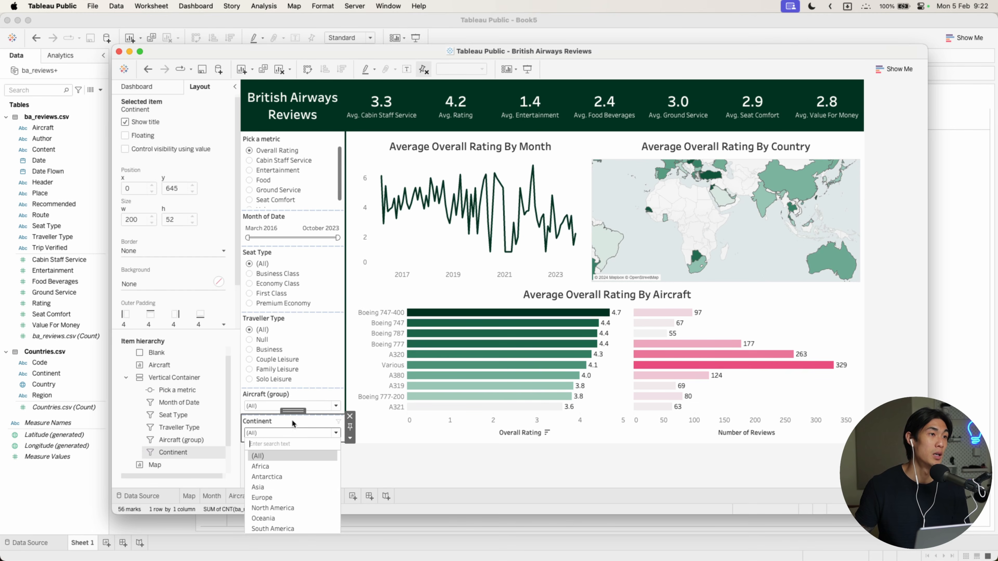
# View the dashboard filtered to the continent Europe, and restore the Continent filter to (All)
pyautogui.click(275, 497)
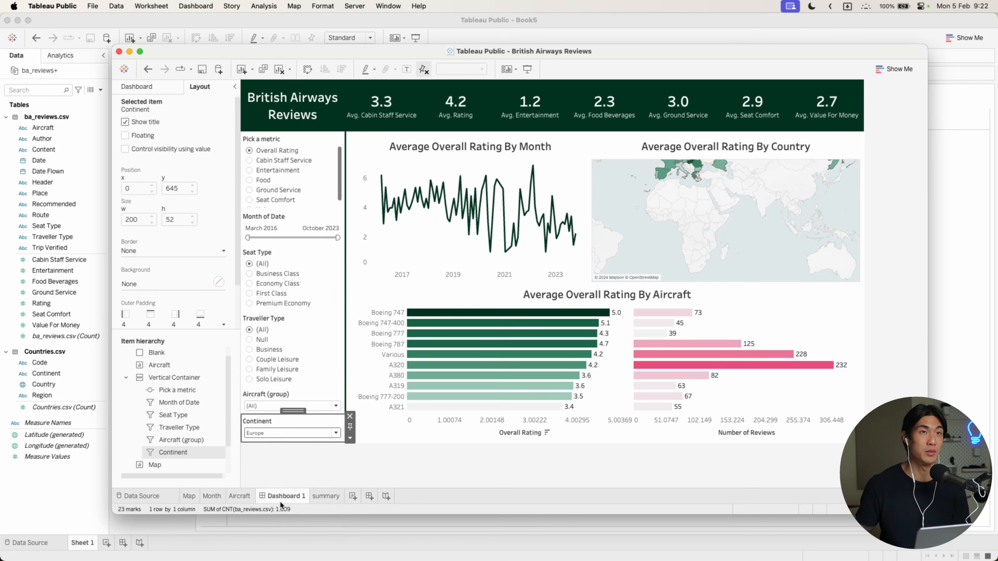
pyautogui.click(280, 433)
pyautogui.click(279, 456)
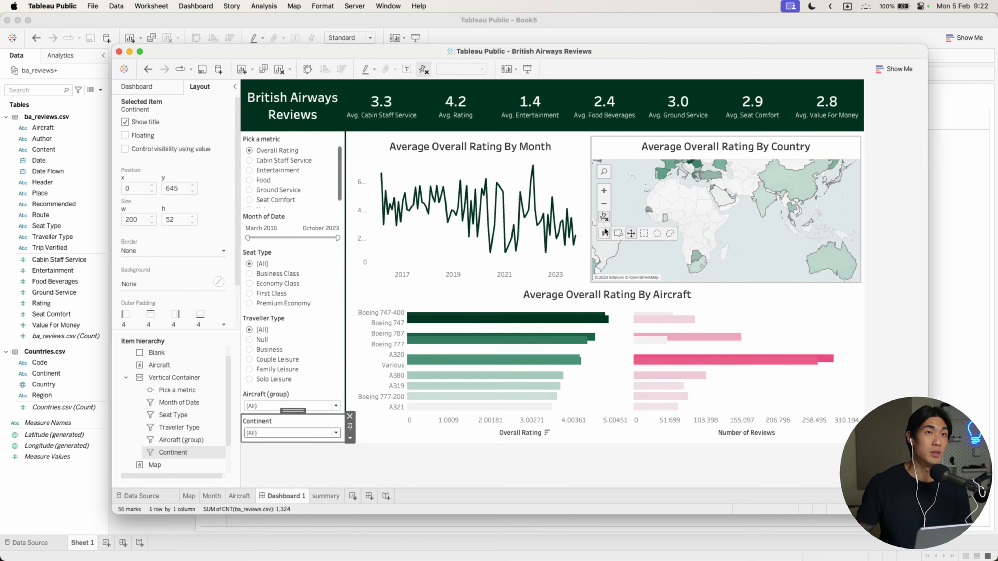
# Use the country map to filter the dashboard by the United States, and clear the selection
pyautogui.click(604, 205)
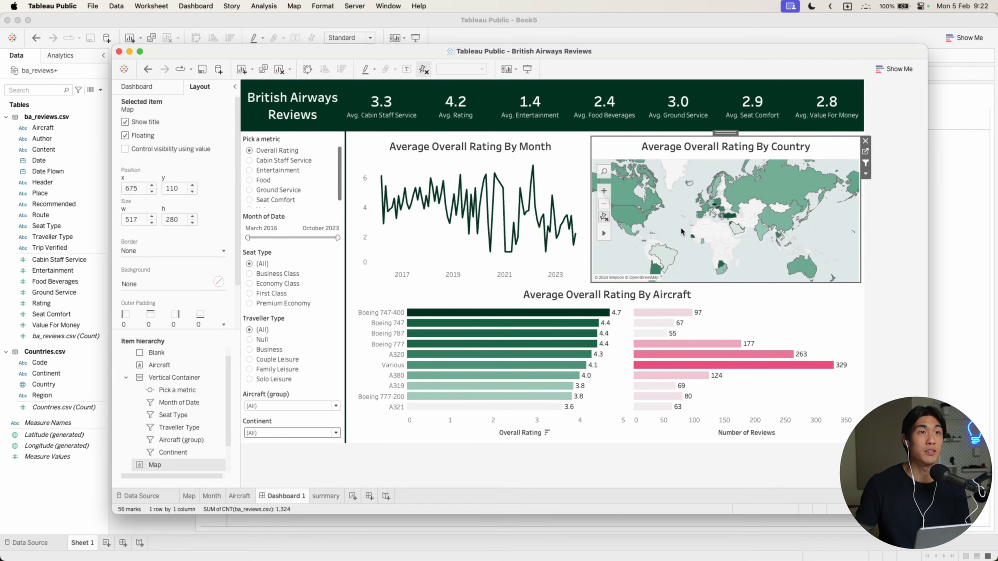
pyautogui.scroll(5, 661, 227)
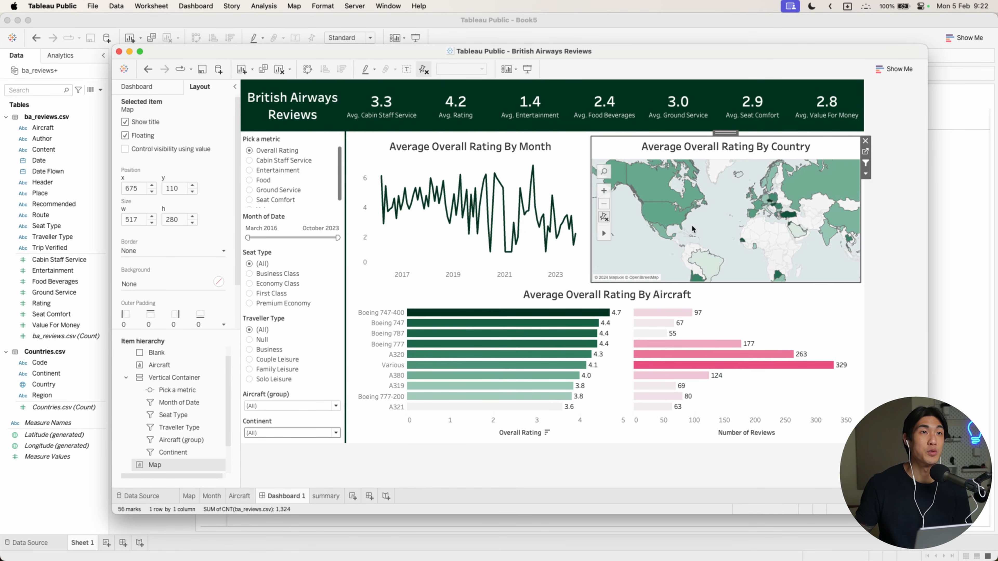
pyautogui.click(649, 210)
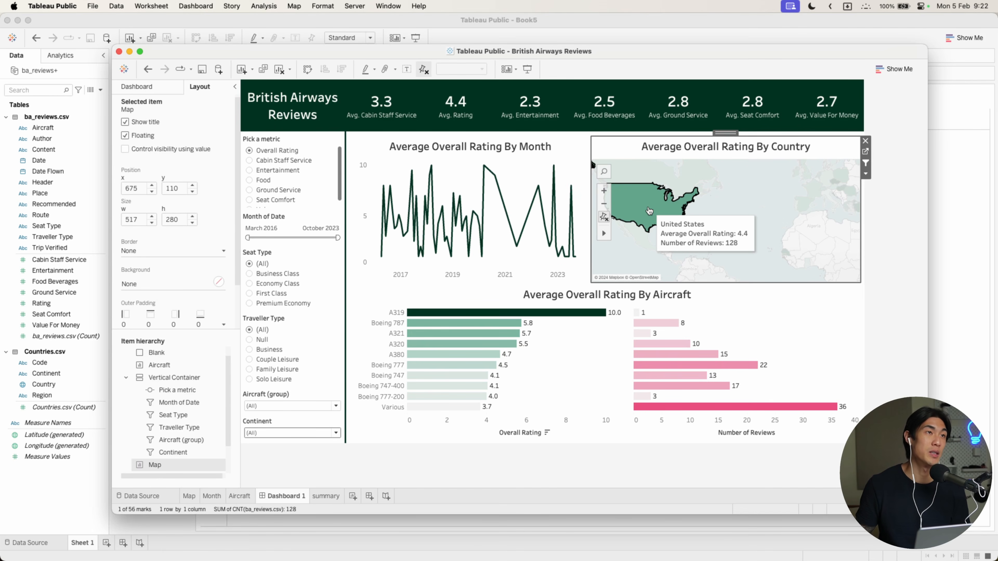
pyautogui.click(649, 210)
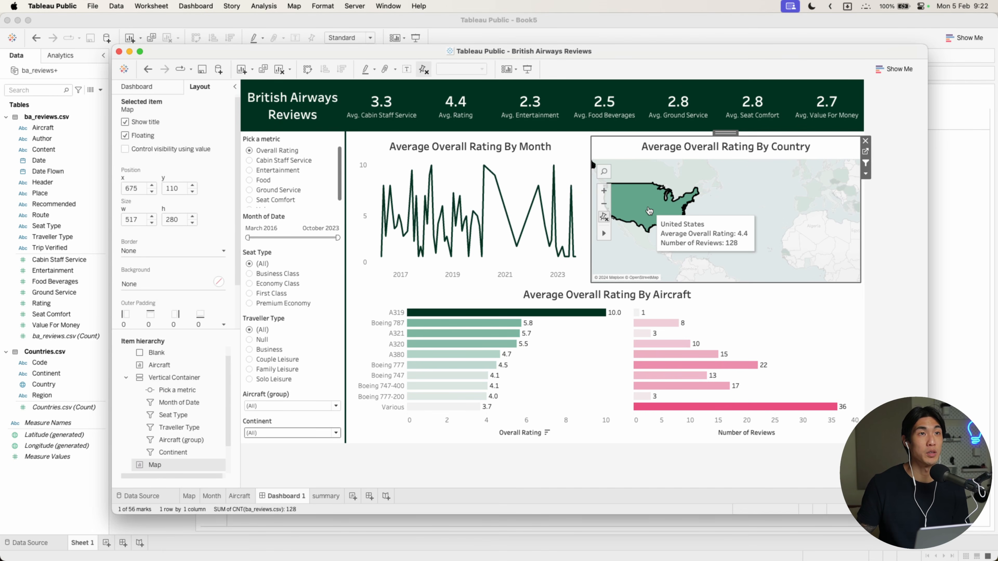
pyautogui.scroll(-2, 679, 233)
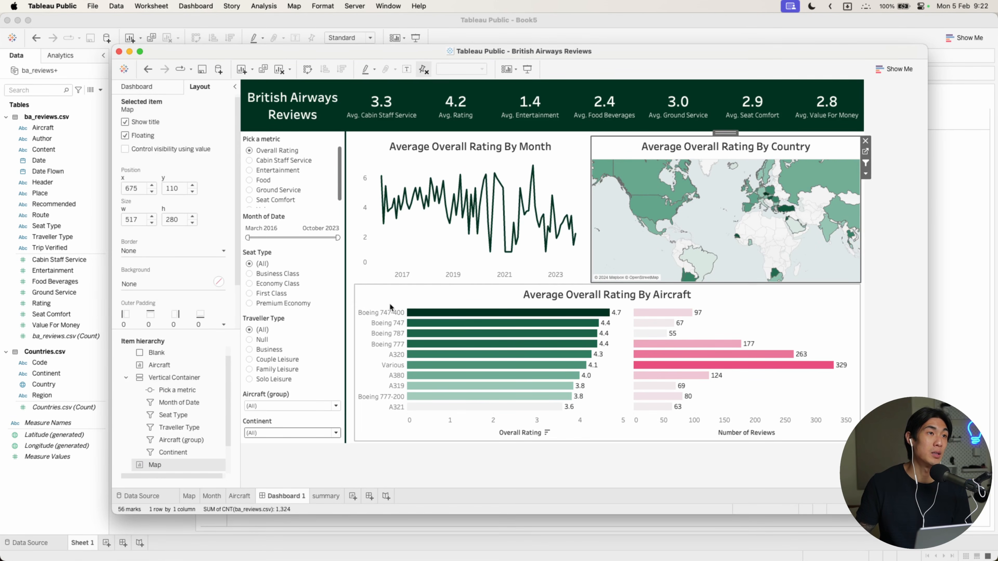
# Test the chart filtering with the Boeing 747-400 and Boeing 777 bars and the August 2020 point, clearing each selection
pyautogui.click(375, 311)
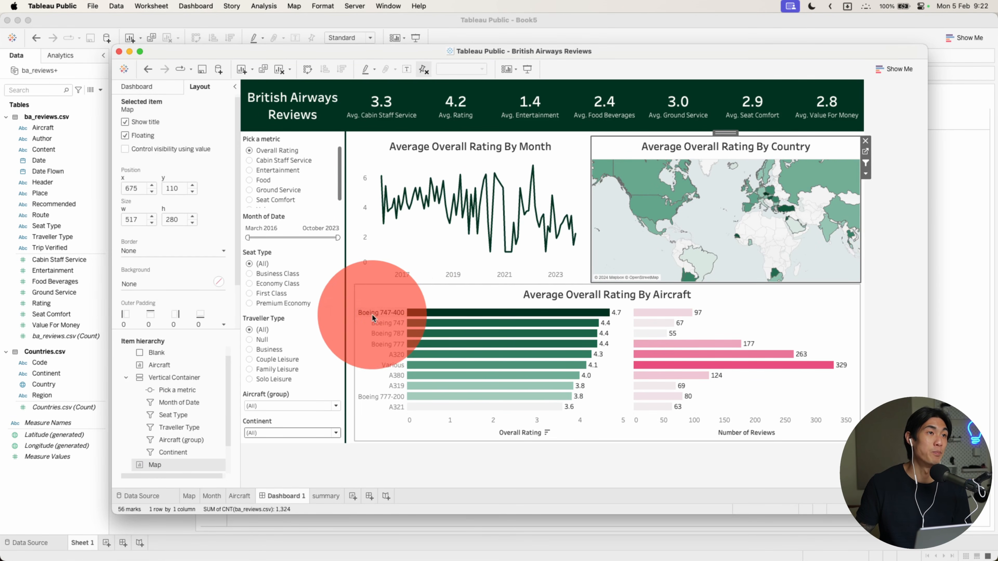
pyautogui.click(430, 315)
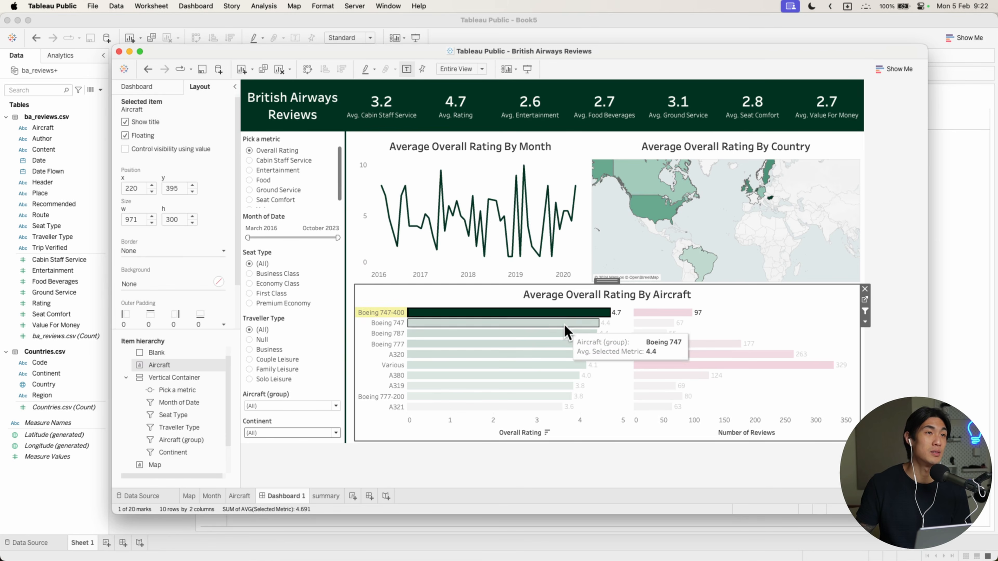
pyautogui.click(567, 318)
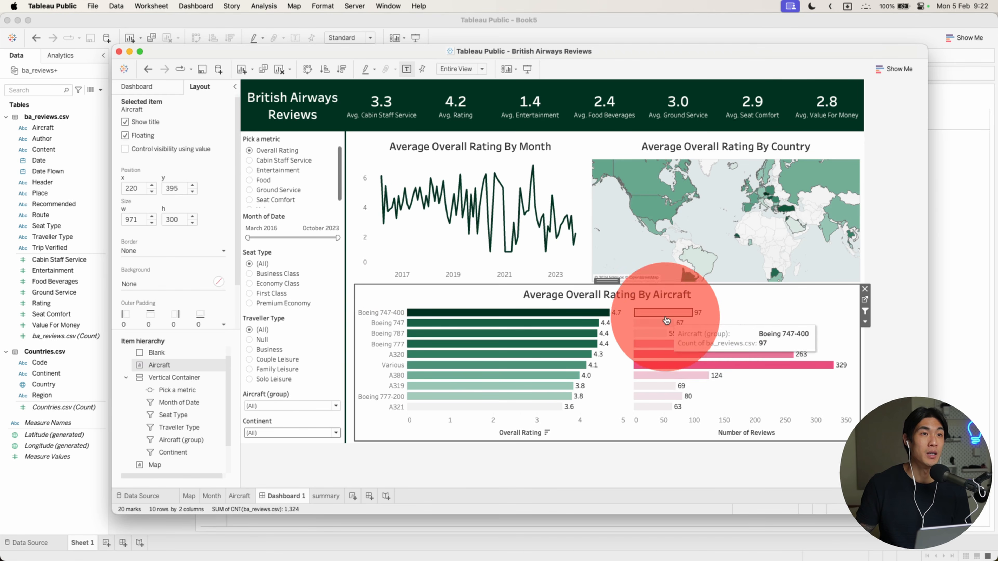
pyautogui.click(658, 344)
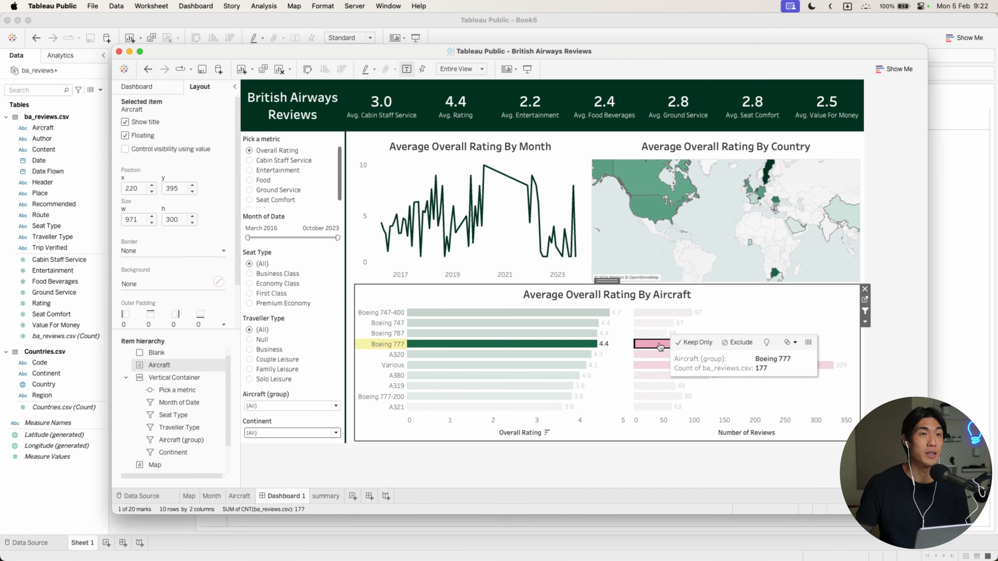
pyautogui.click(688, 347)
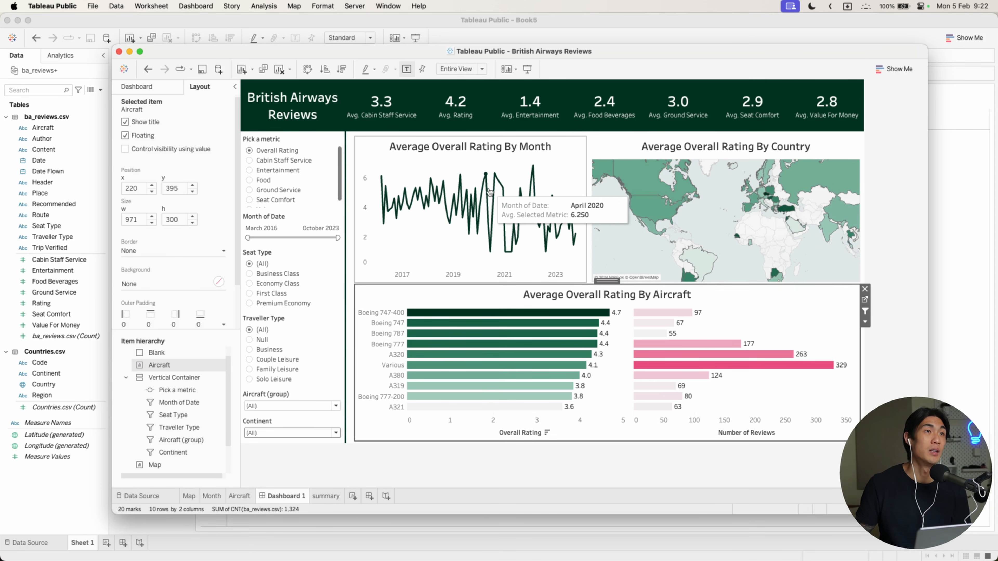
pyautogui.click(495, 175)
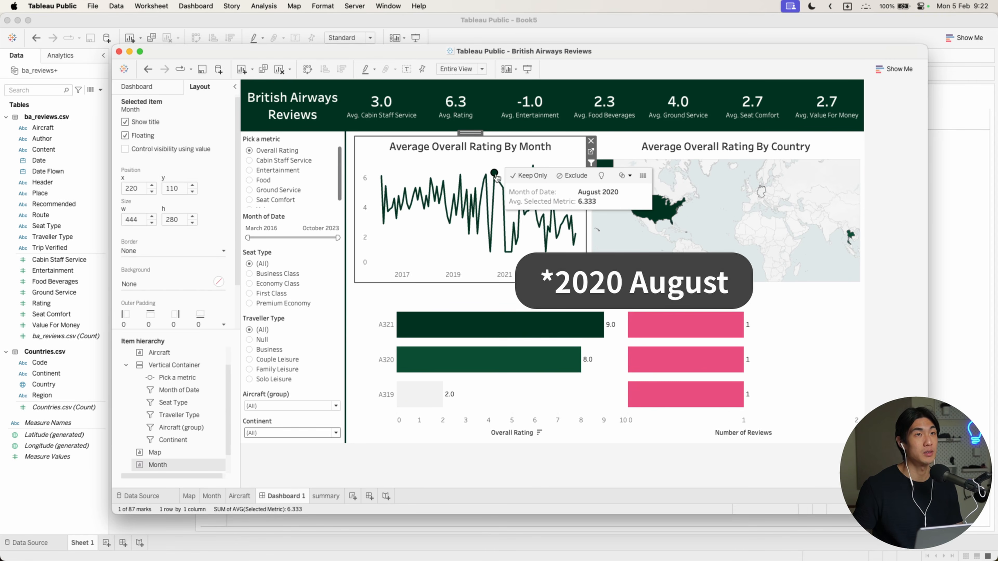
pyautogui.click(495, 176)
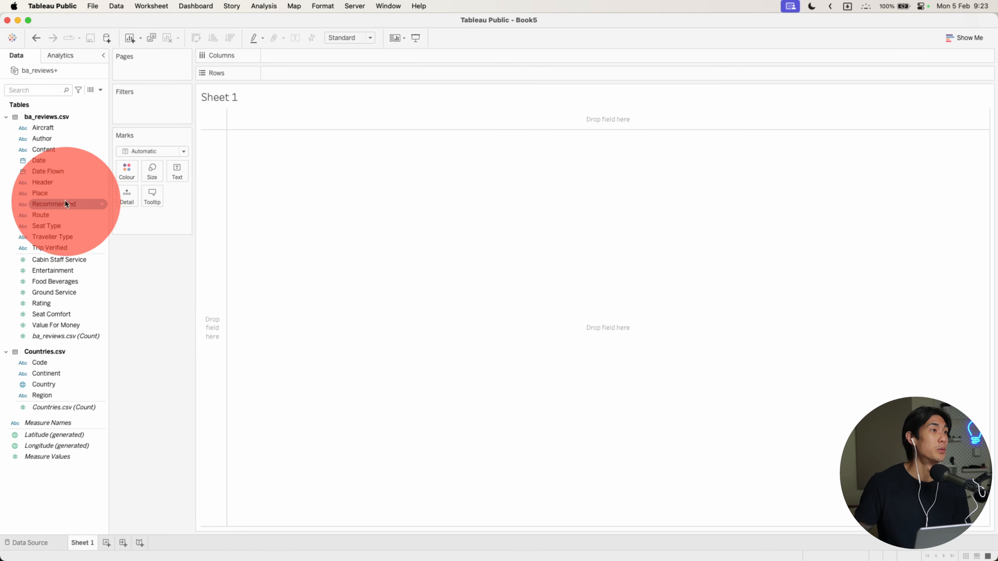
# Give the Place field the Country/Region geographic role and add it to Sheet 1 as a map
pyautogui.click(23, 194)
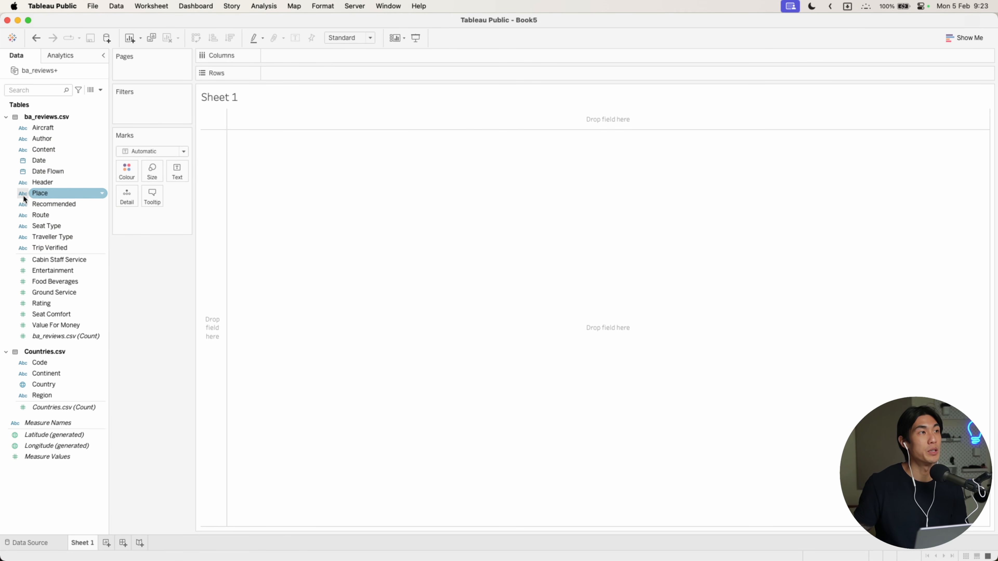
pyautogui.rightClick(53, 194)
pyautogui.moveTo(112, 320)
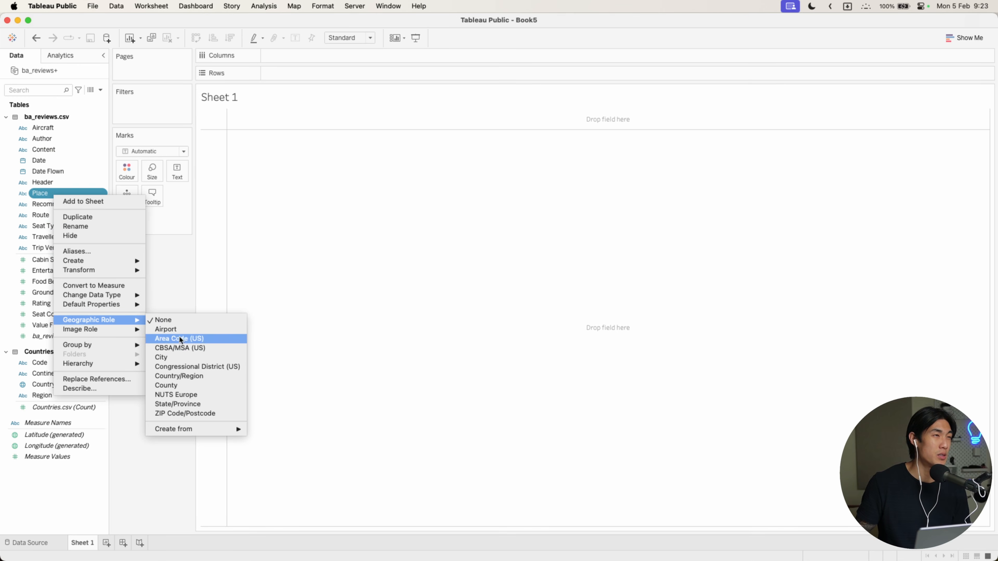
pyautogui.click(178, 375)
pyautogui.click(97, 237)
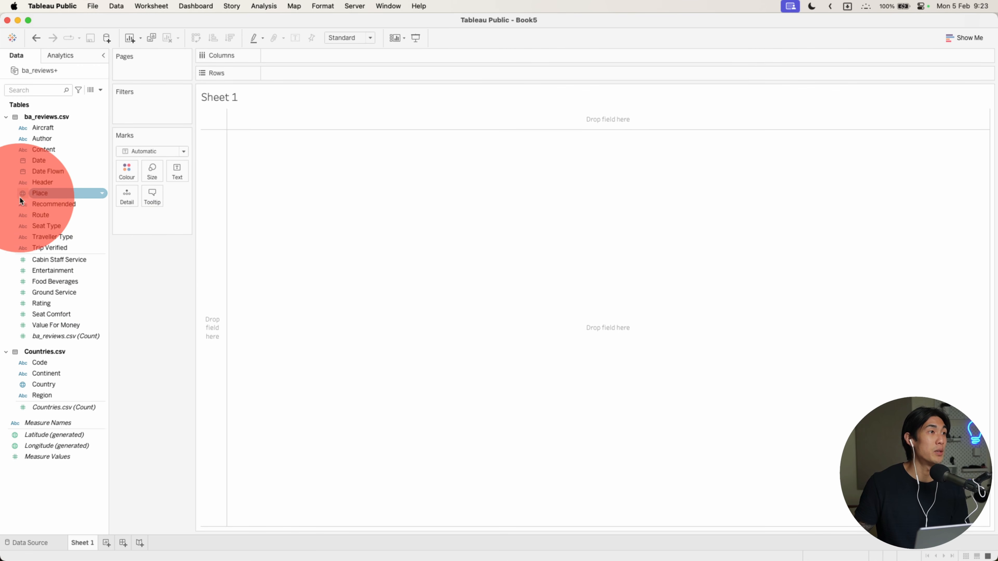
pyautogui.click(50, 193)
pyautogui.doubleClick(50, 192)
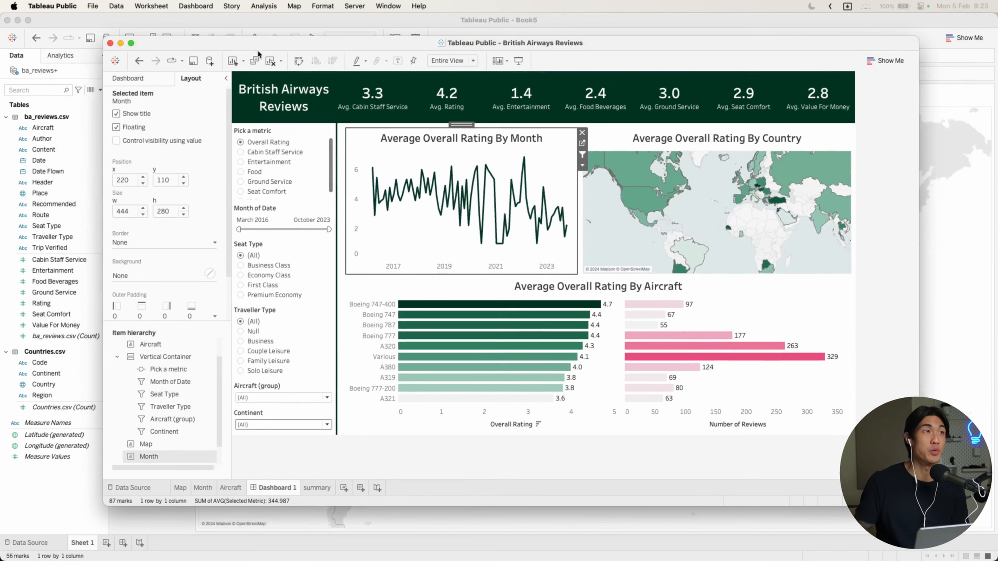
# Switch to the finished British Airways Reviews dashboard and review its Pick a metric options
pyautogui.click(262, 159)
pyautogui.click(254, 152)
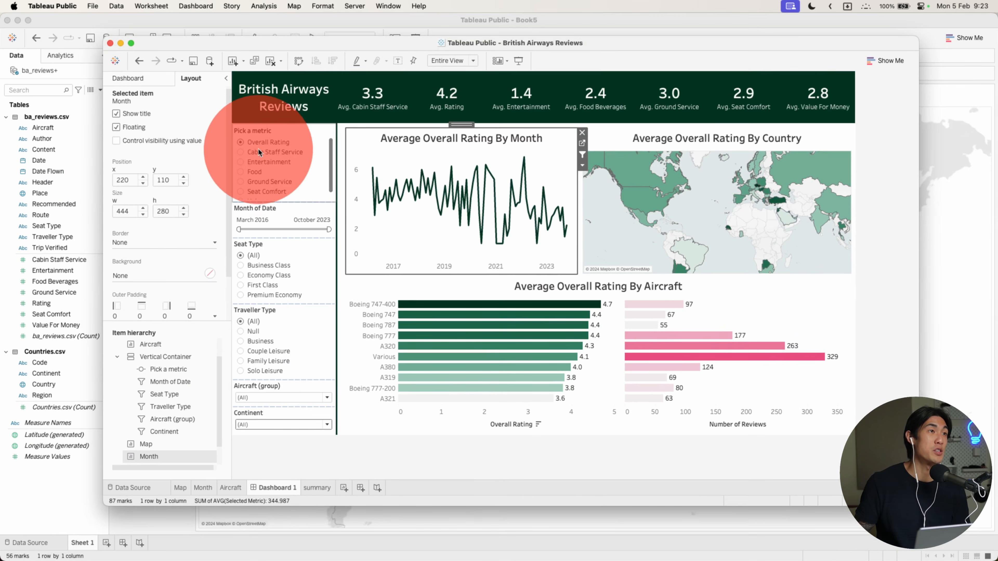
pyautogui.click(241, 160)
pyautogui.click(240, 152)
pyautogui.click(240, 143)
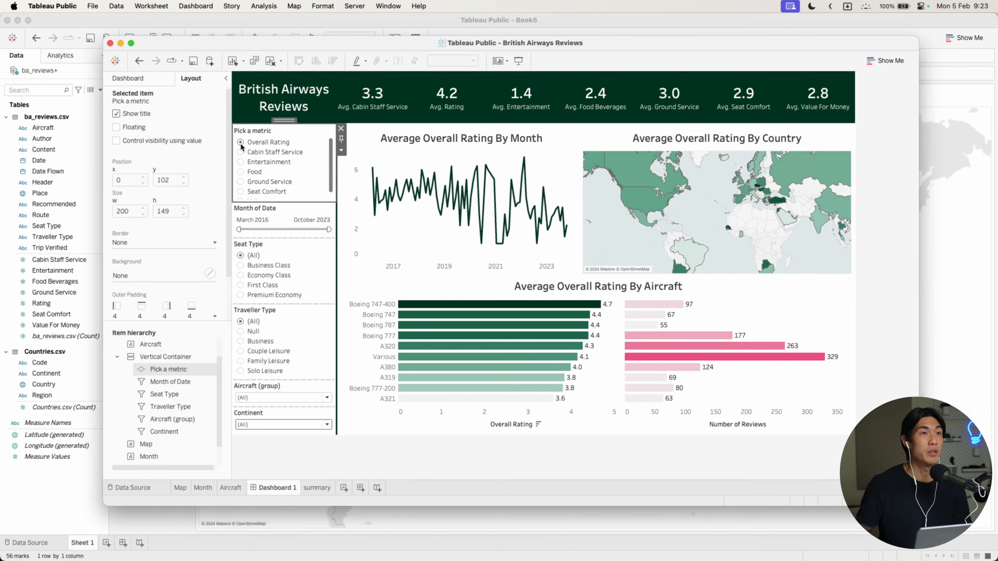
pyautogui.click(240, 152)
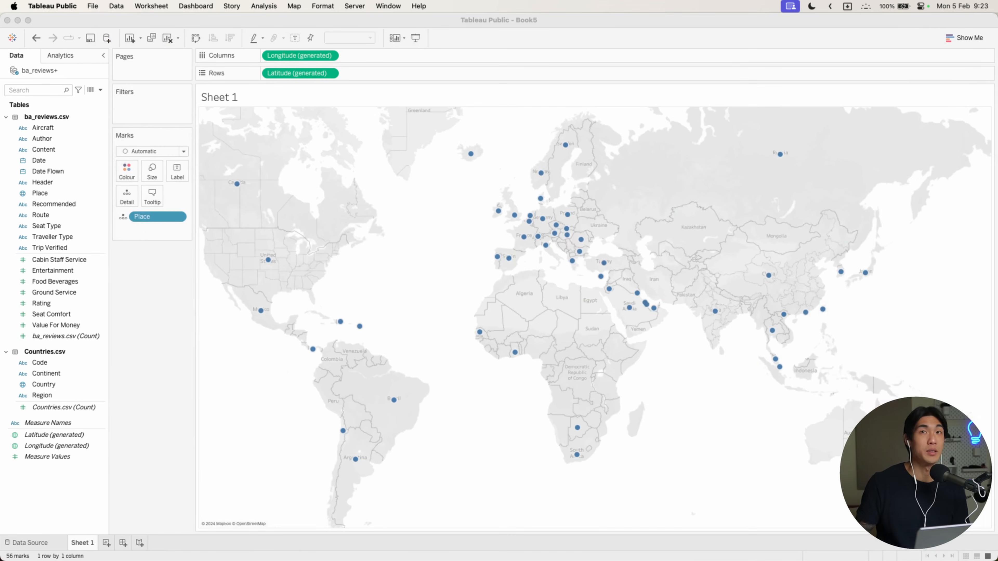
# In the Book5 workbook, start a parameter named "Pick a metric" with data type String and a list of allowable values
pyautogui.rightClick(79, 470)
pyautogui.click(502, 194)
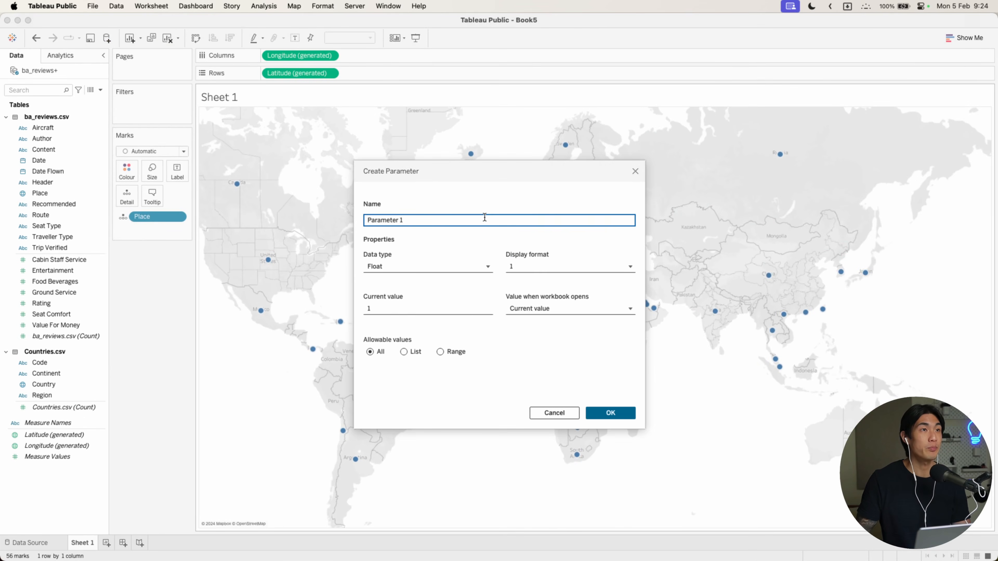
pyautogui.doubleClick(486, 218)
pyautogui.tripleClick(481, 189)
pyautogui.click(482, 189)
pyautogui.write('Pick a')
pyautogui.tripleClick(482, 190)
pyautogui.write('Pick a met')
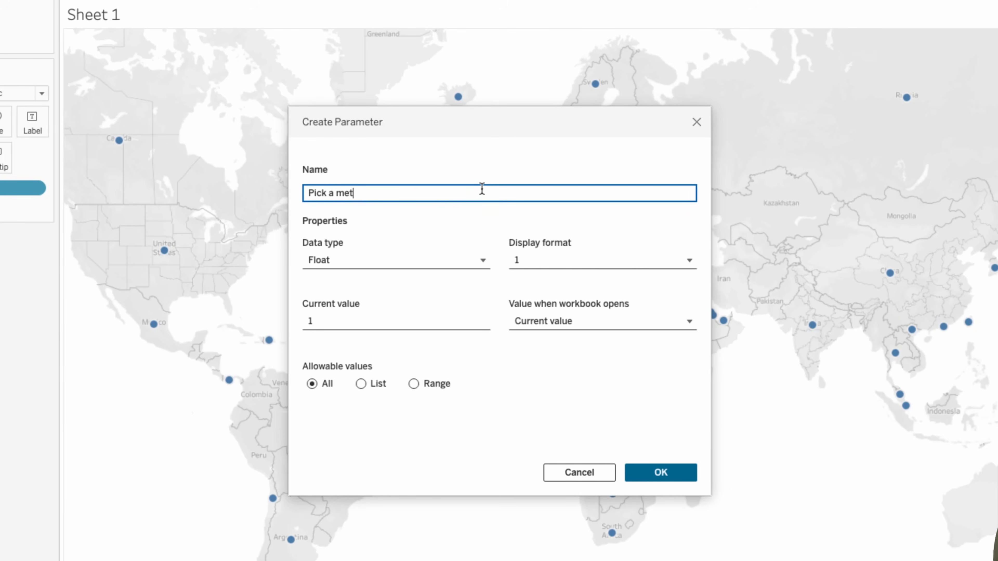
pyautogui.click(419, 260)
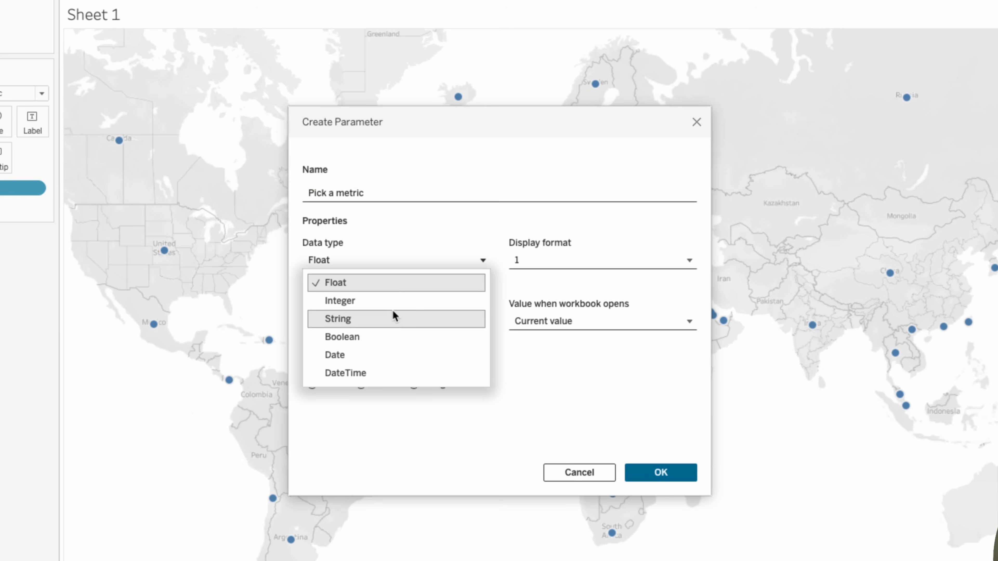
pyautogui.click(391, 317)
pyautogui.click(361, 384)
# Enter Overall Rating, Cabin Staff Service, Entertainment and Food as the parameter's first allowable values
pyautogui.click(355, 432)
pyautogui.write('Overall Rating')
pyautogui.press('Return')
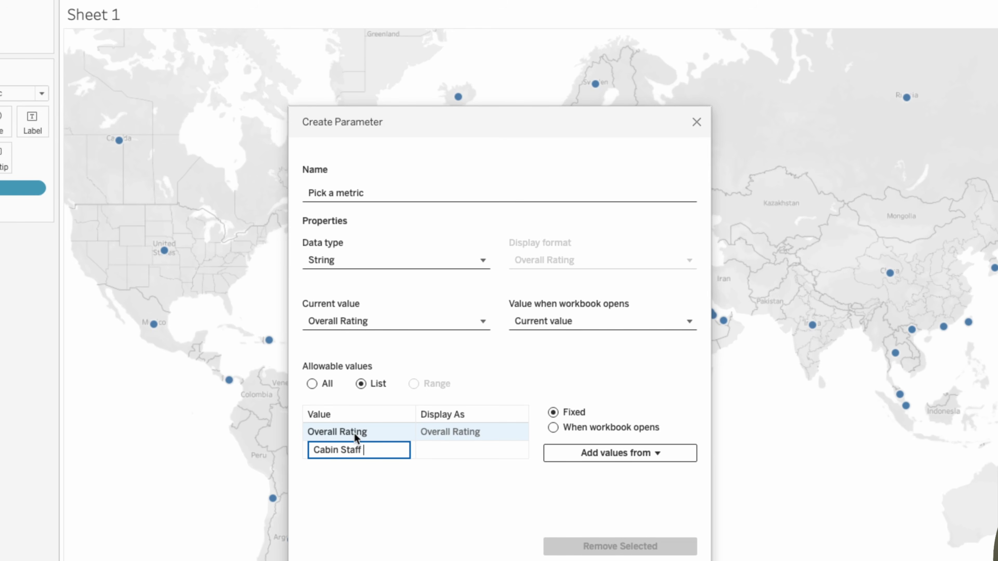
pyautogui.press('Return')
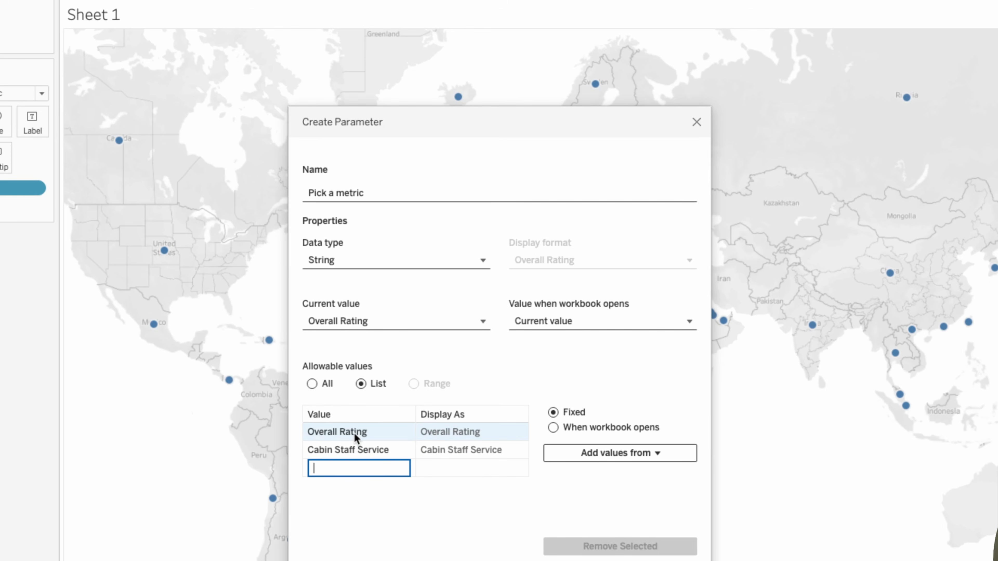
pyautogui.write('Entertainment')
pyautogui.press('Return')
pyautogui.write('DF')
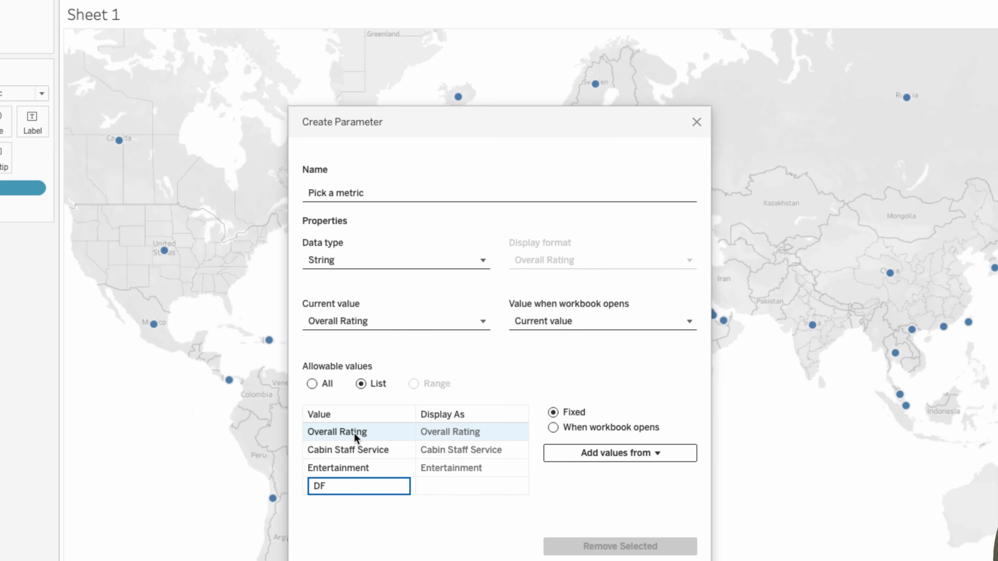
pyautogui.write('oodod')
pyautogui.press('Return')
# Add Ground Service, Seat Comfort and Value to the allowable values and create the parameter
pyautogui.write('Ground Service')
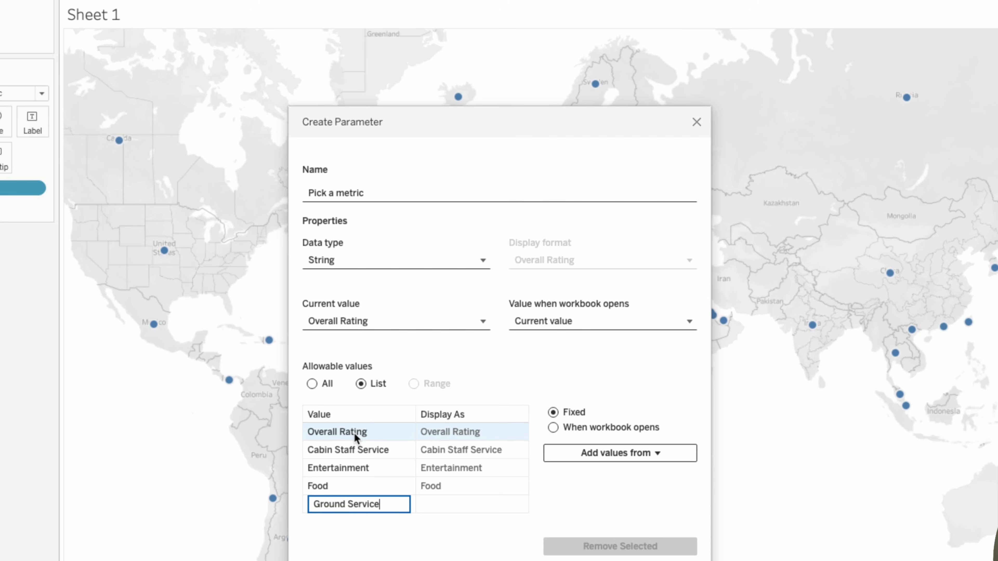
pyautogui.press('Return')
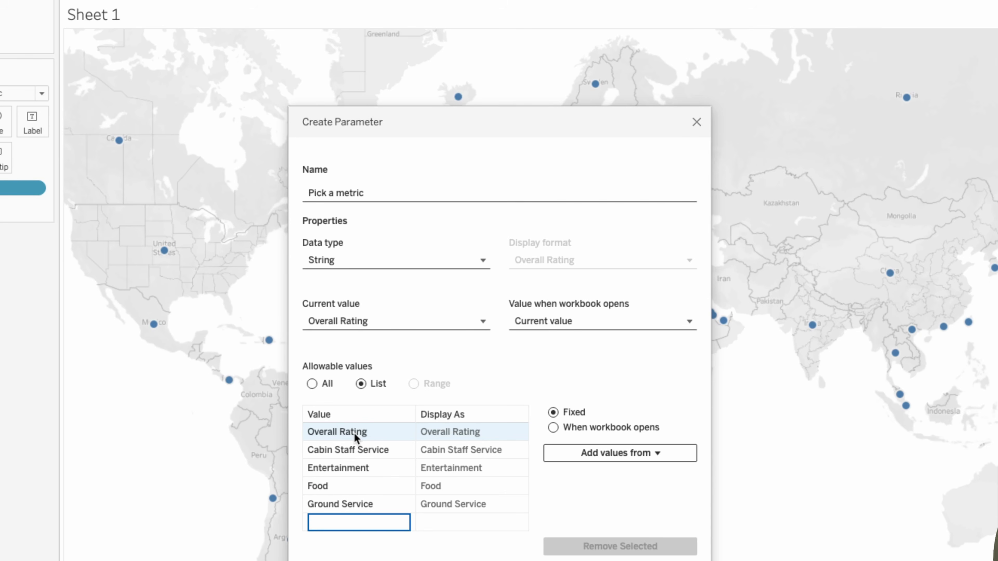
pyautogui.write('Seat Comfort')
pyautogui.press('Return')
pyautogui.write('Value')
pyautogui.press('Return')
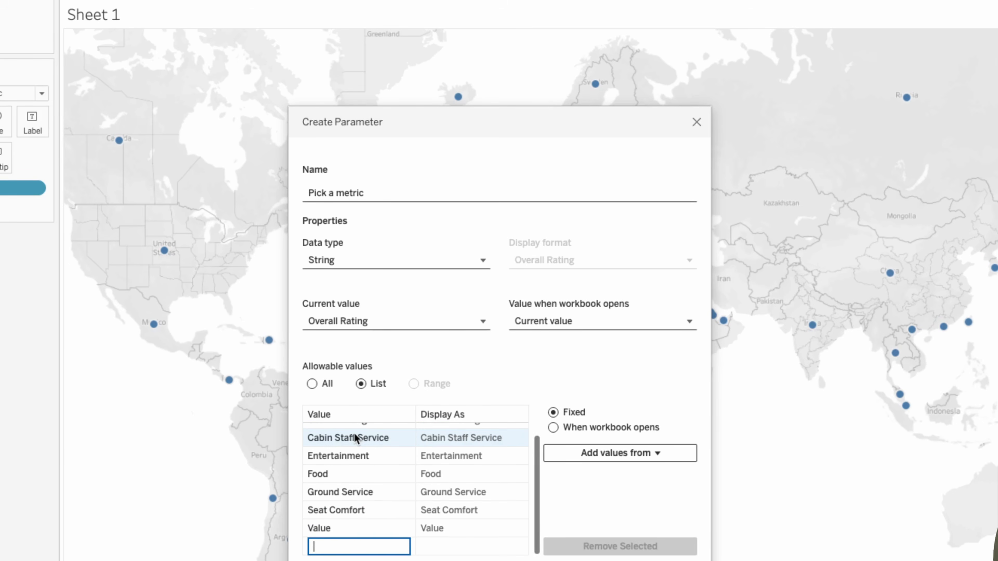
pyautogui.click(660, 560)
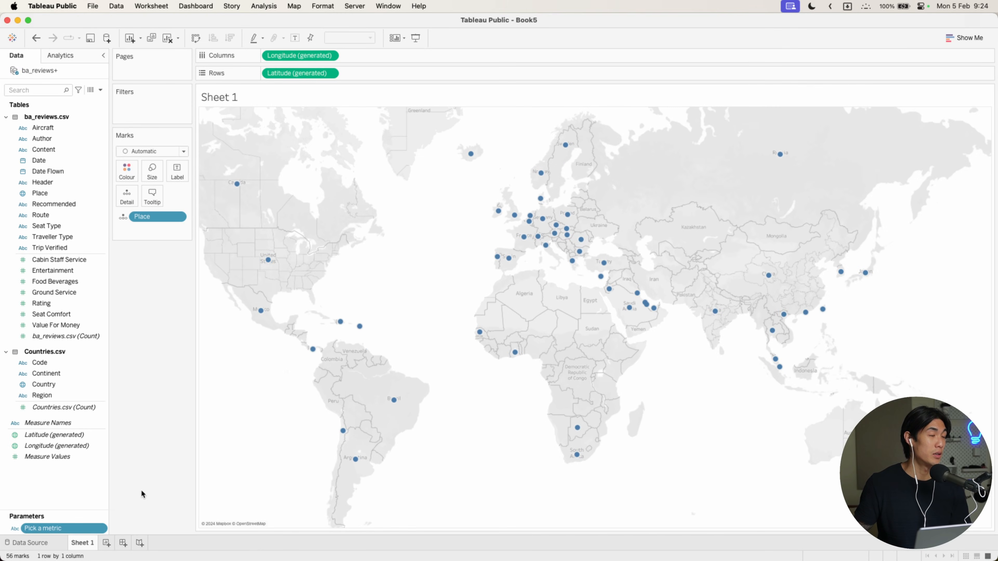
# Show the Pick a metric parameter control on Sheet 1
pyautogui.click(66, 528)
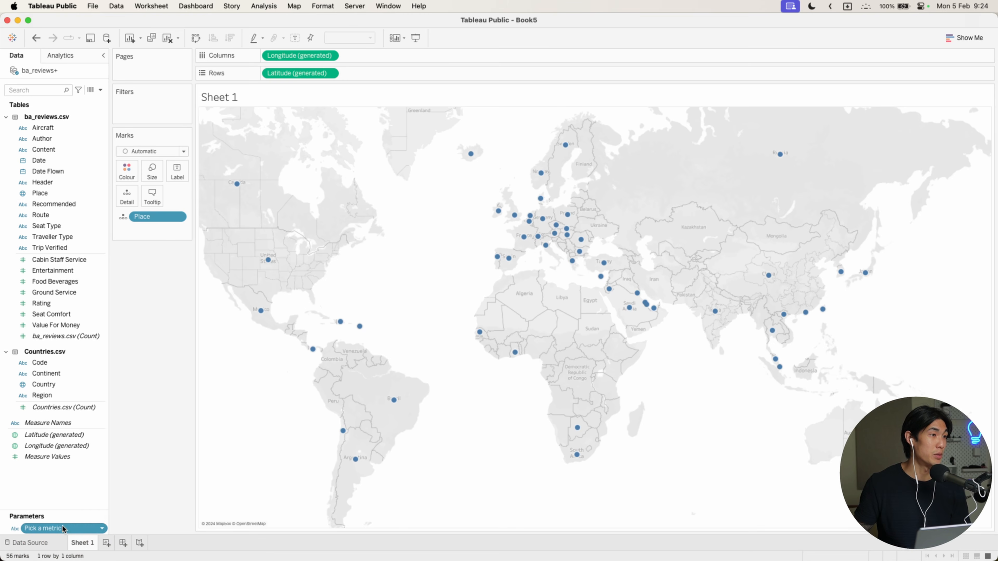
pyautogui.rightClick(60, 529)
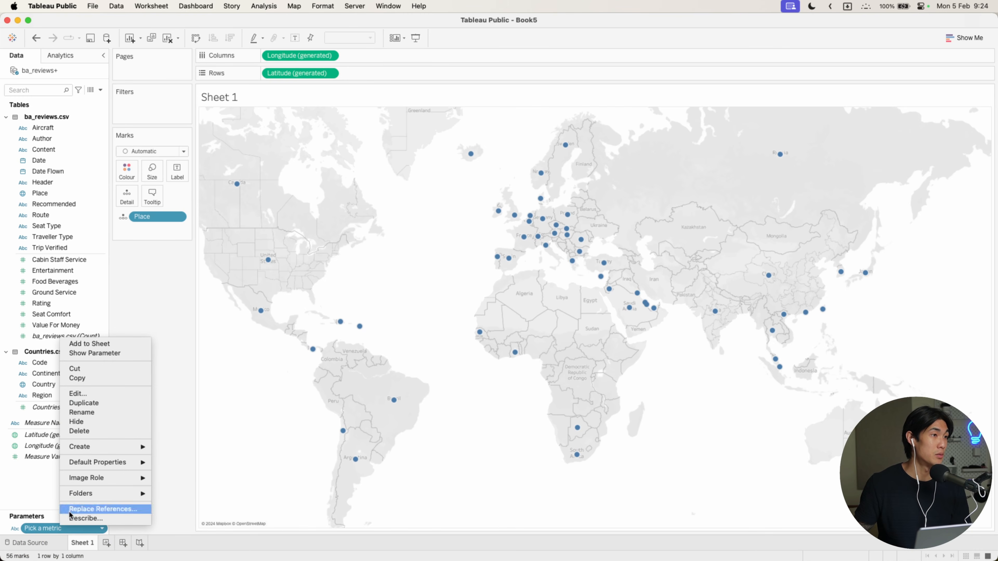
pyautogui.click(97, 354)
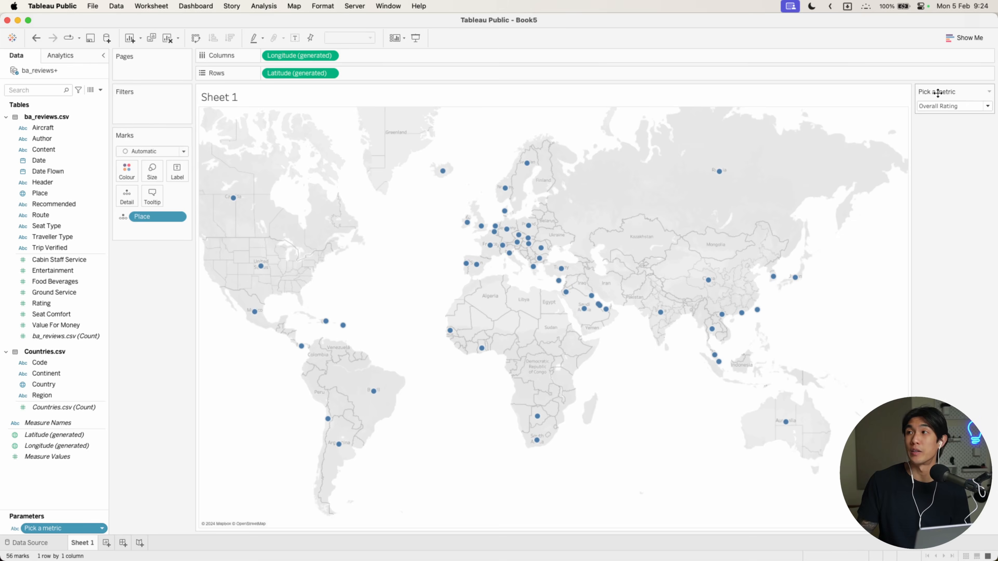
pyautogui.click(938, 93)
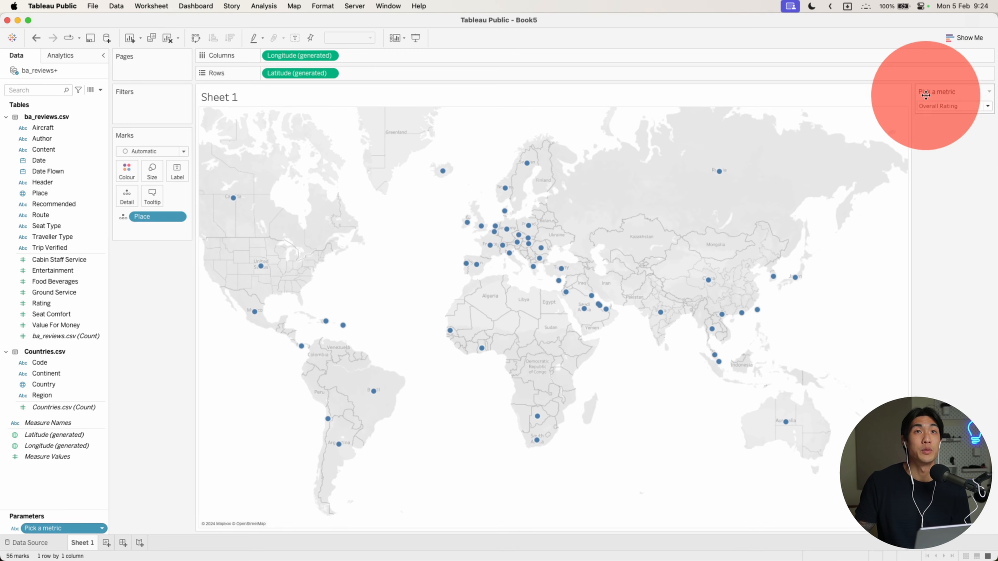
# Display the Pick a metric parameter control as a single value list
pyautogui.click(989, 93)
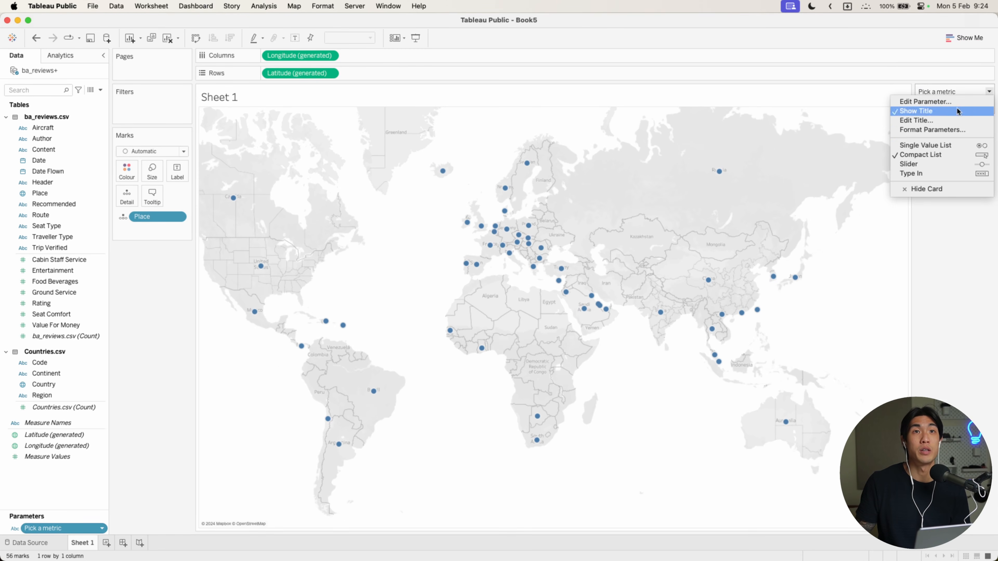
pyautogui.click(917, 146)
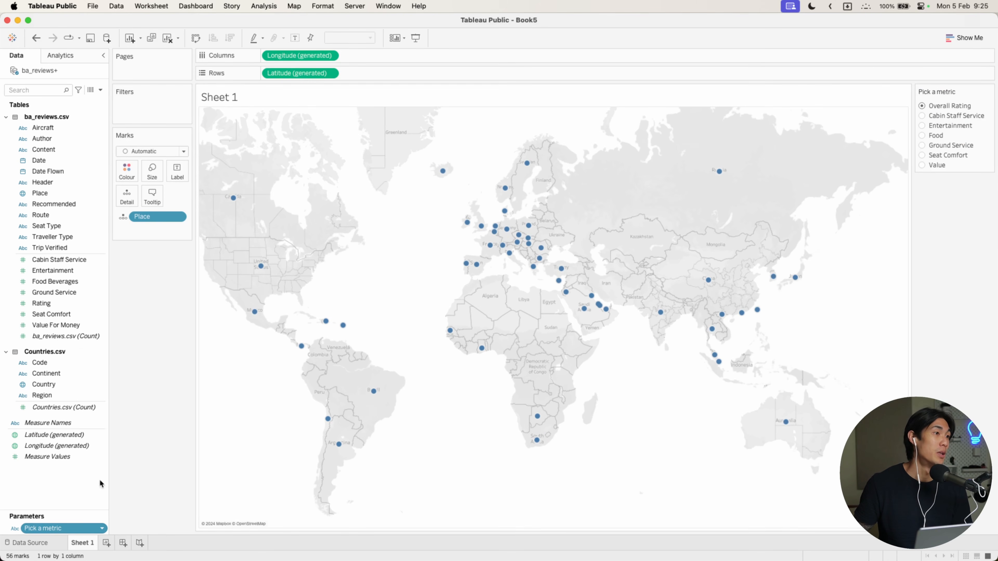
# Start a calculated field named "Metric Selected" whose formula opens with case [Pick a metric]
pyautogui.rightClick(83, 487)
pyautogui.click(120, 367)
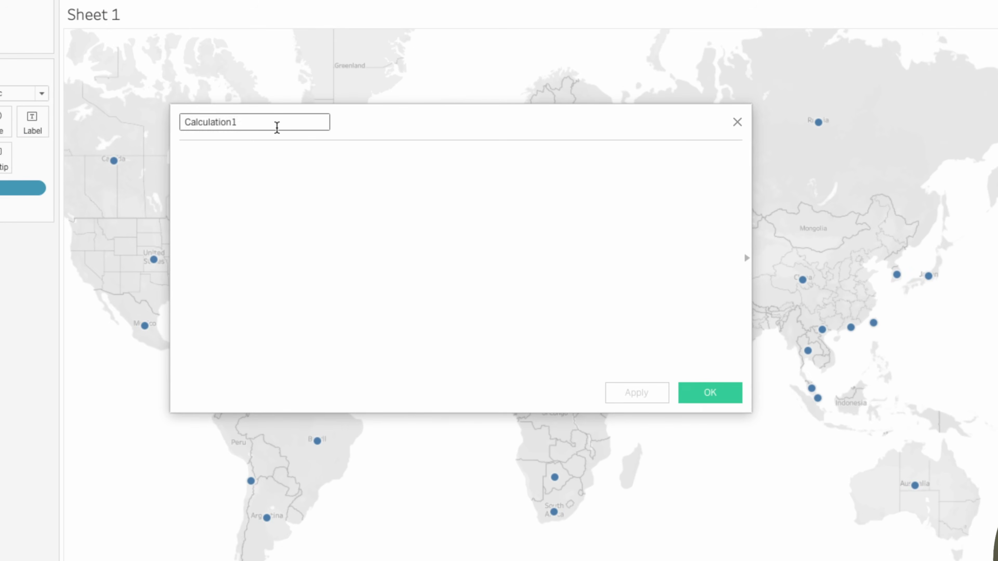
pyautogui.write('Metric Selected')
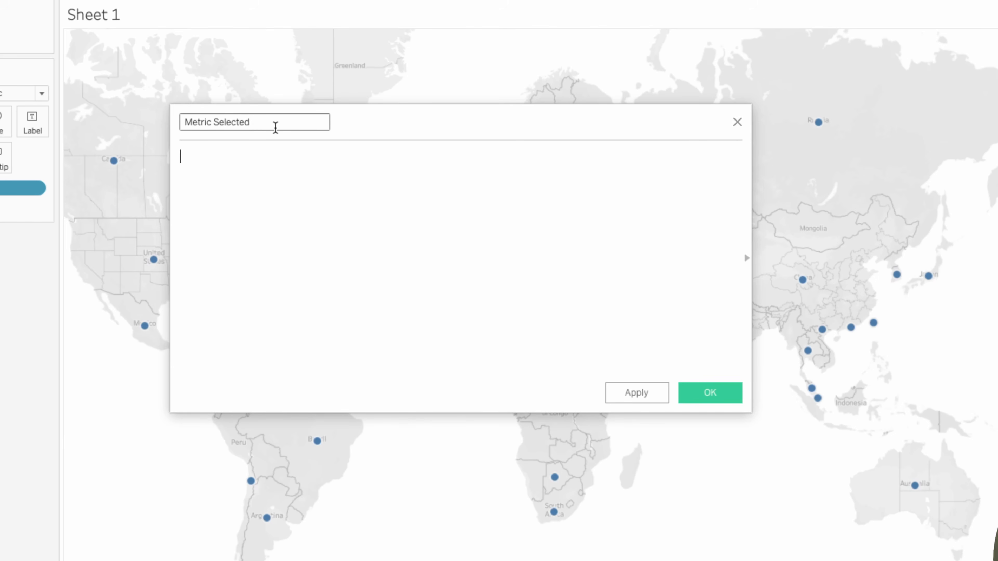
pyautogui.write('case pic')
pyautogui.press('Return')
# Add formula lines returning [Rating] for 'Overall Rating' and [Cabin Staff Service] for 'Cabin Staff Service'
pyautogui.write("when 'Over")
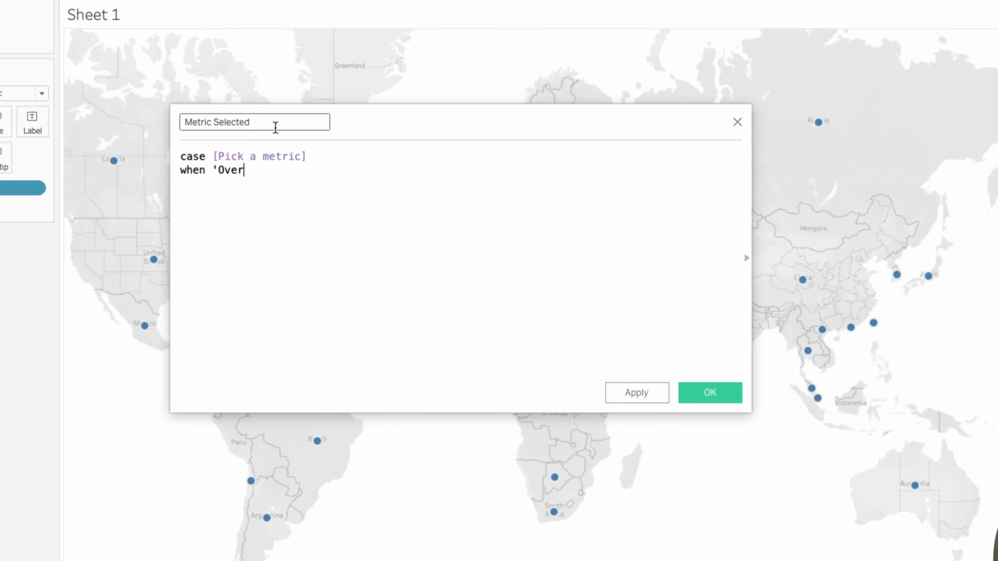
pyautogui.write("all Rating' Then")
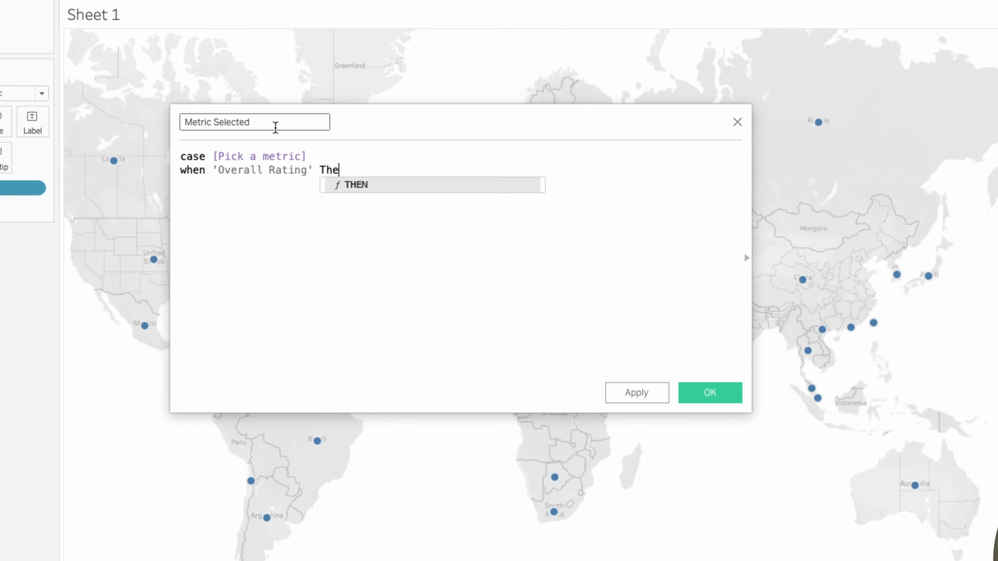
pyautogui.press('BackSpace')
pyautogui.press('BackSpace')
pyautogui.press('BackSpace')
pyautogui.write('hen ratin')
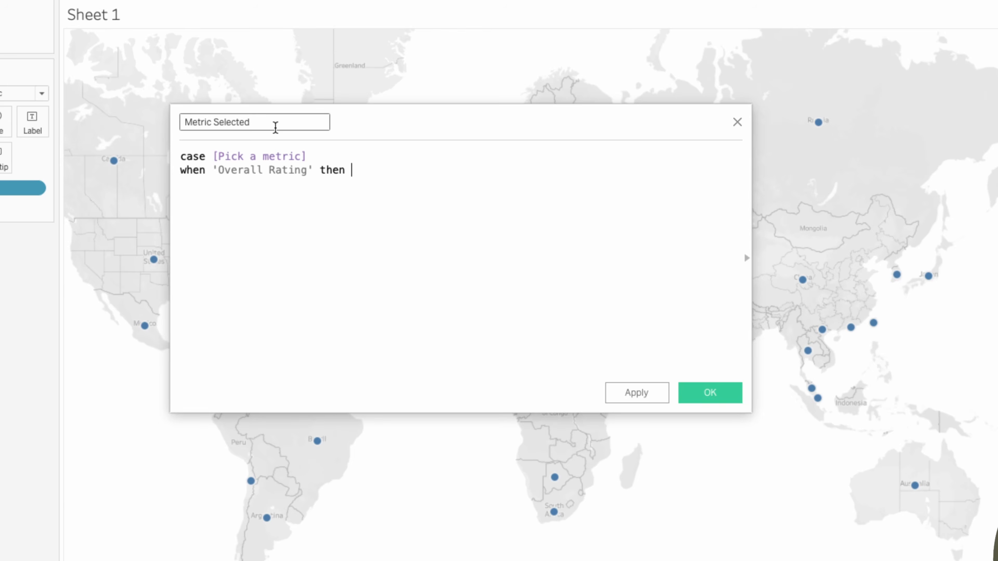
pyautogui.press('Return')
pyautogui.press('Return')
pyautogui.write("when 'Cabin Staff SDe")
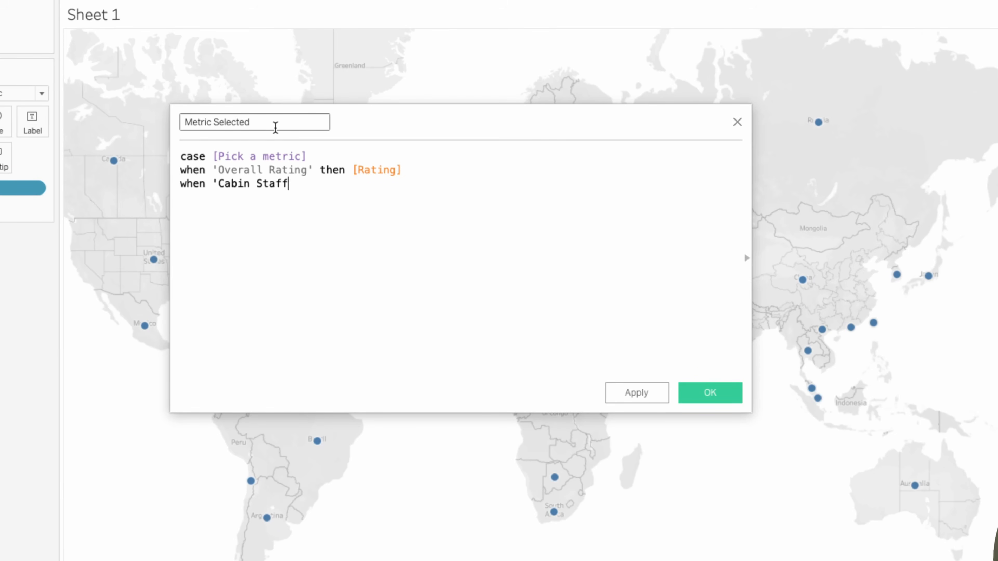
pyautogui.press('BackSpace')
pyautogui.write("ervice' then cab")
pyautogui.press('Return')
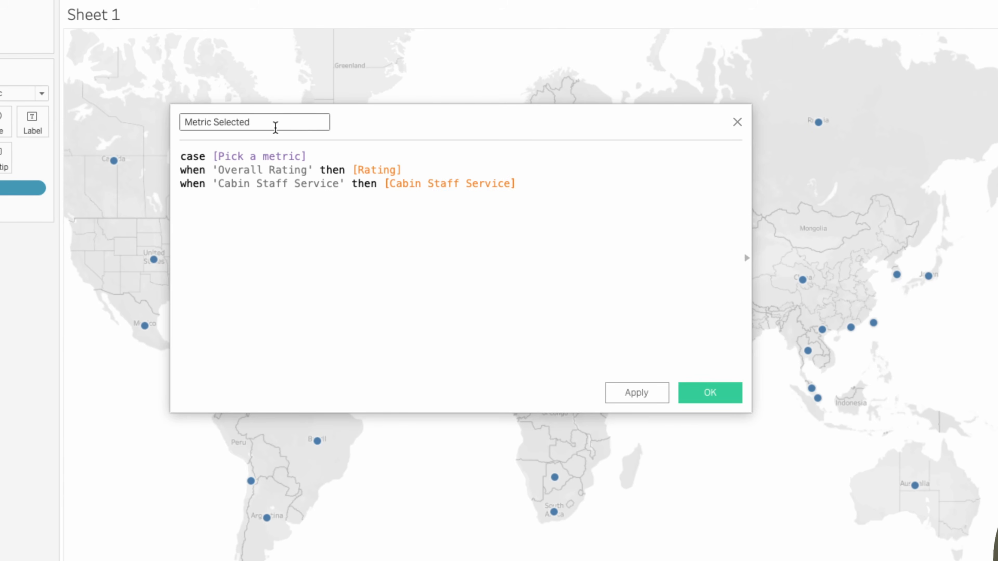
# Add formula lines returning [Entertainment] for 'Entertainment' and [Food Beverages] for 'Food'
pyautogui.press('Return')
pyautogui.write("when 'Enter")
pyautogui.press('BackSpace')
pyautogui.press('BackSpace')
pyautogui.press('BackSpace')
pyautogui.press('BackSpace')
pyautogui.write("Ntertainment' then ")
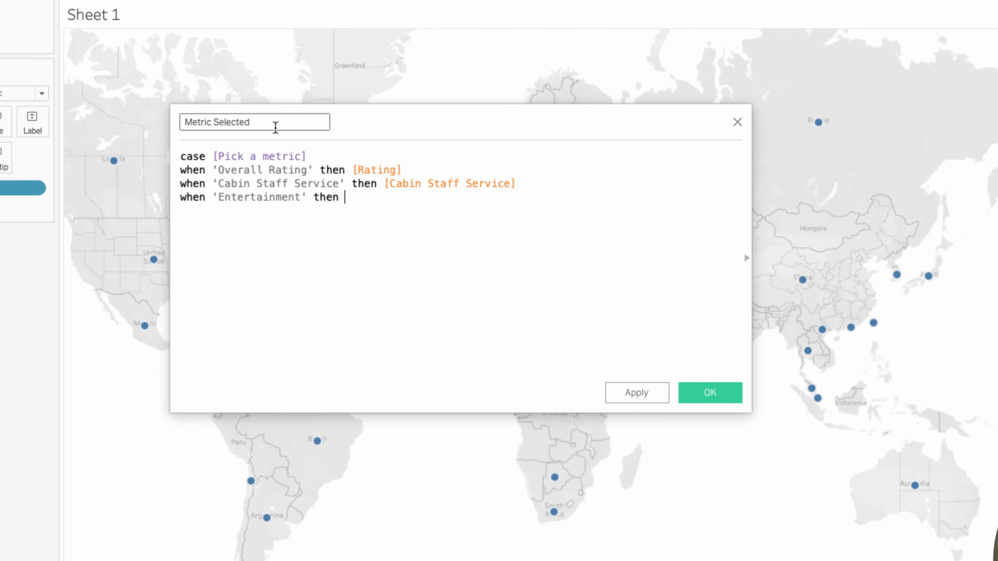
pyautogui.write('ent')
pyautogui.press('Return')
pyautogui.write("when '")
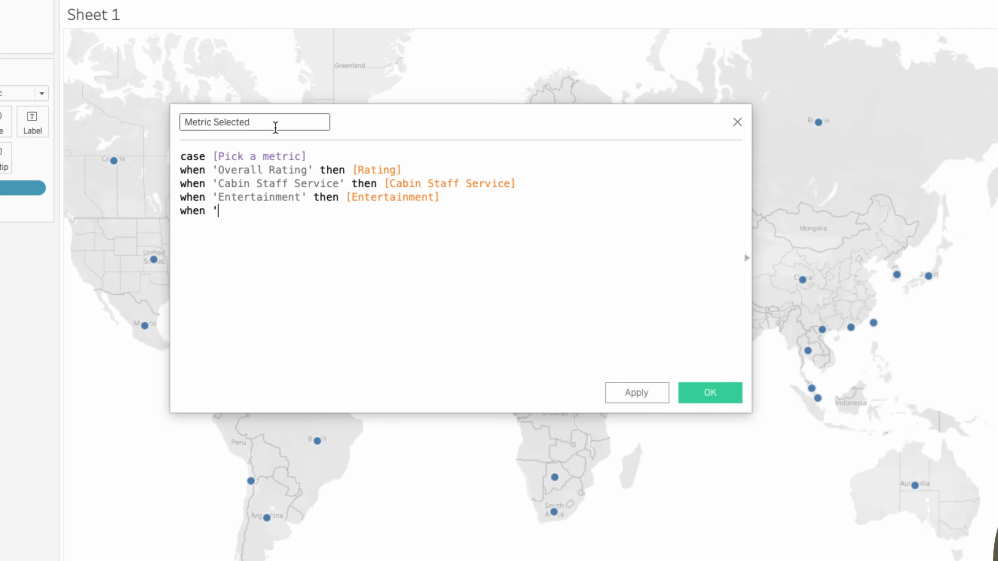
pyautogui.write("Food' then food")
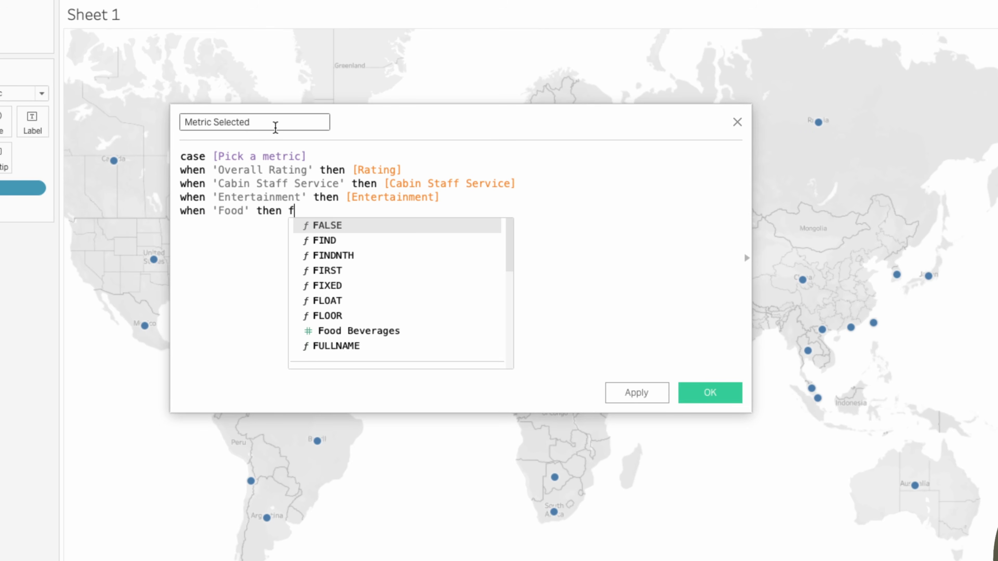
pyautogui.press('Return')
pyautogui.press('Return')
# Add formula lines returning [Ground Service] for 'Ground Service' and [Seat Comfort] for 'Seat Comfort'
pyautogui.write("when 'Ground Ser")
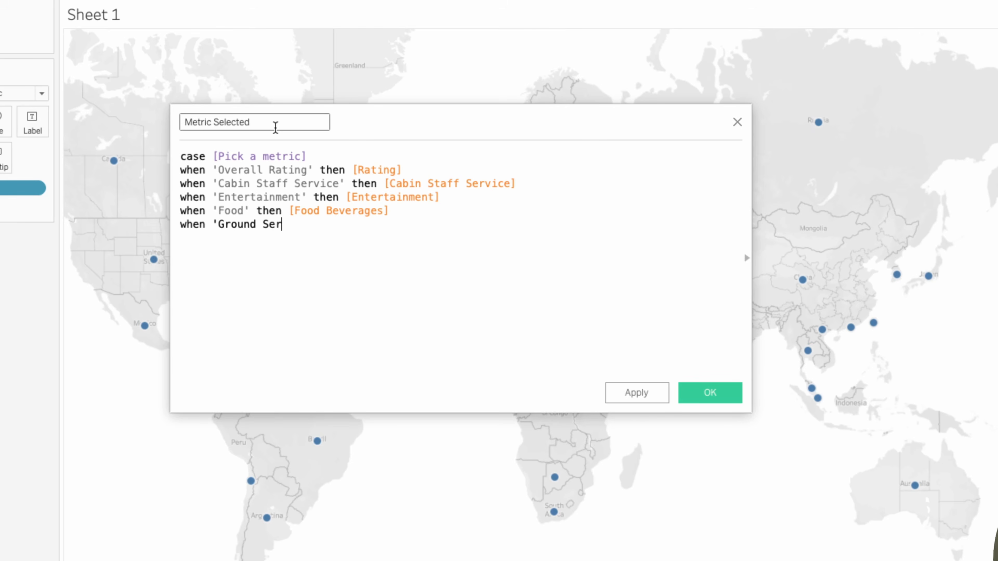
pyautogui.write("vice' then ")
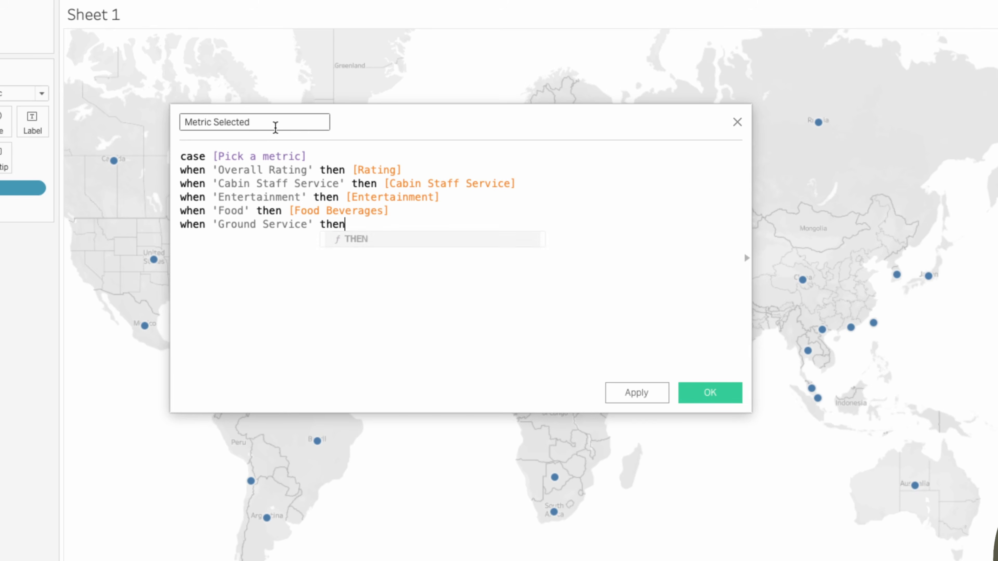
pyautogui.write('ground')
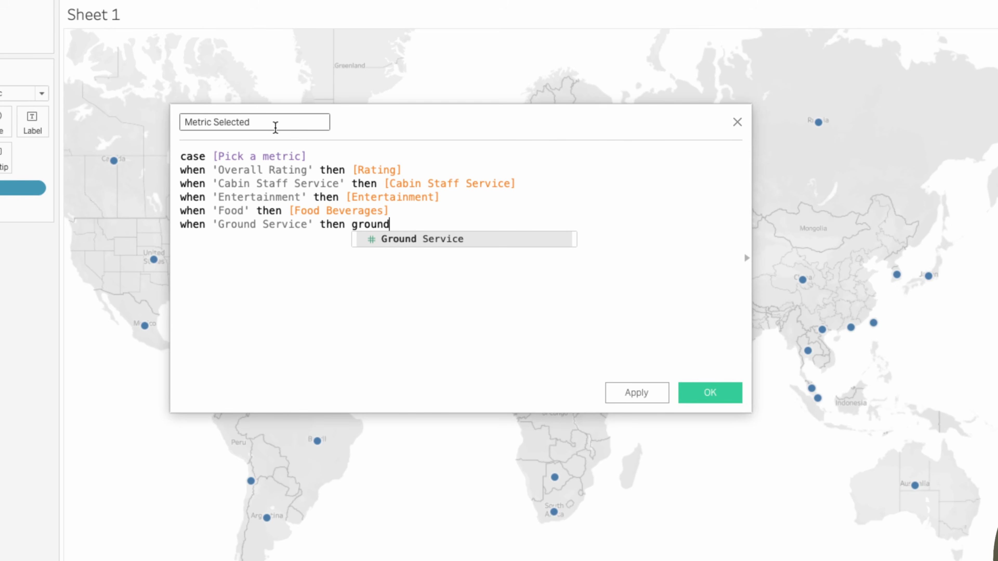
pyautogui.press('Return')
pyautogui.press('Return')
pyautogui.write('when ')
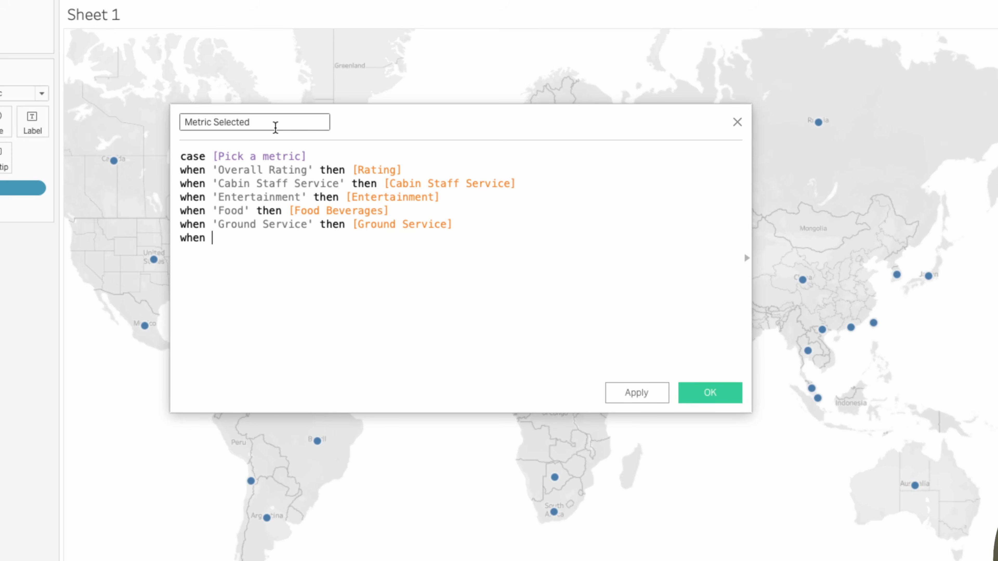
pyautogui.write("'Seat Comfort")
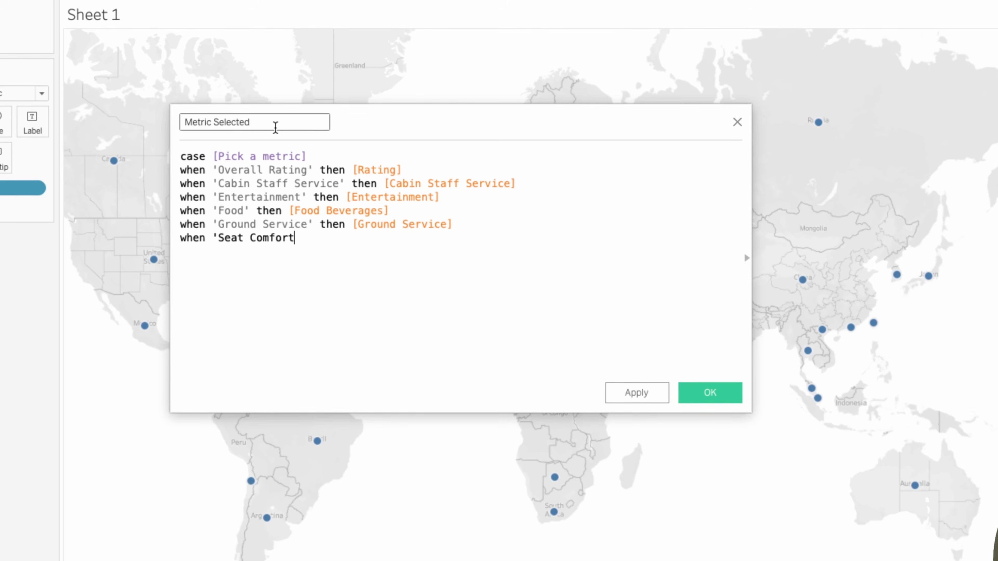
pyautogui.write("' then seat")
pyautogui.press('Return')
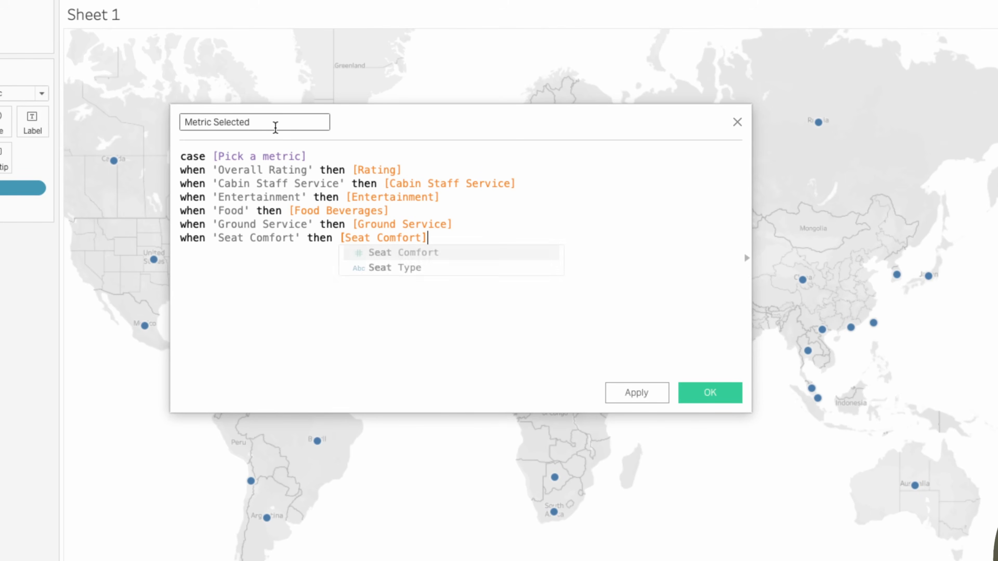
# Complete the formula with 'Value' returning [Value For Money] and a closing END, and save the calculated field
pyautogui.write('when va')
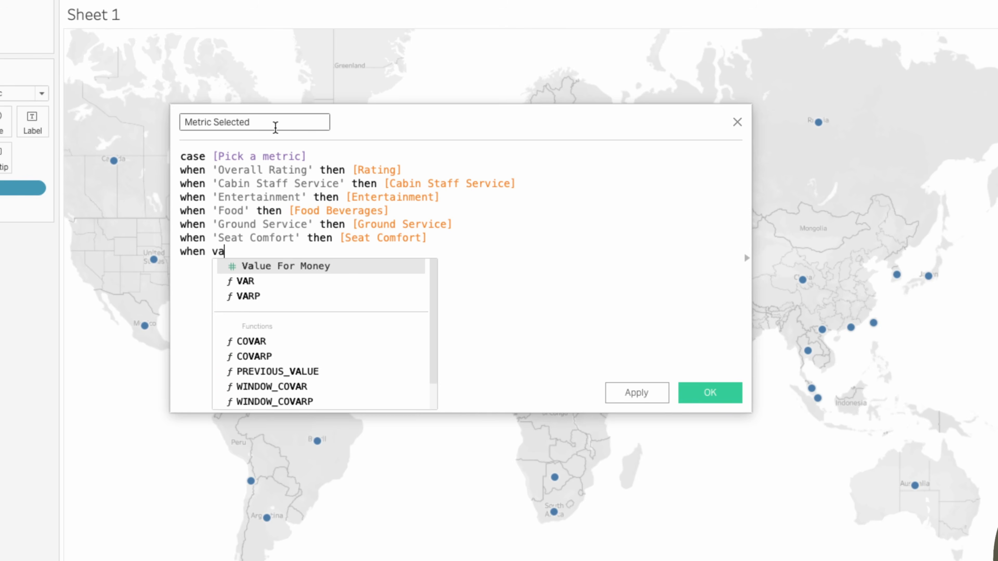
pyautogui.press('BackSpace')
pyautogui.press('BackSpace')
pyautogui.write("'Value")
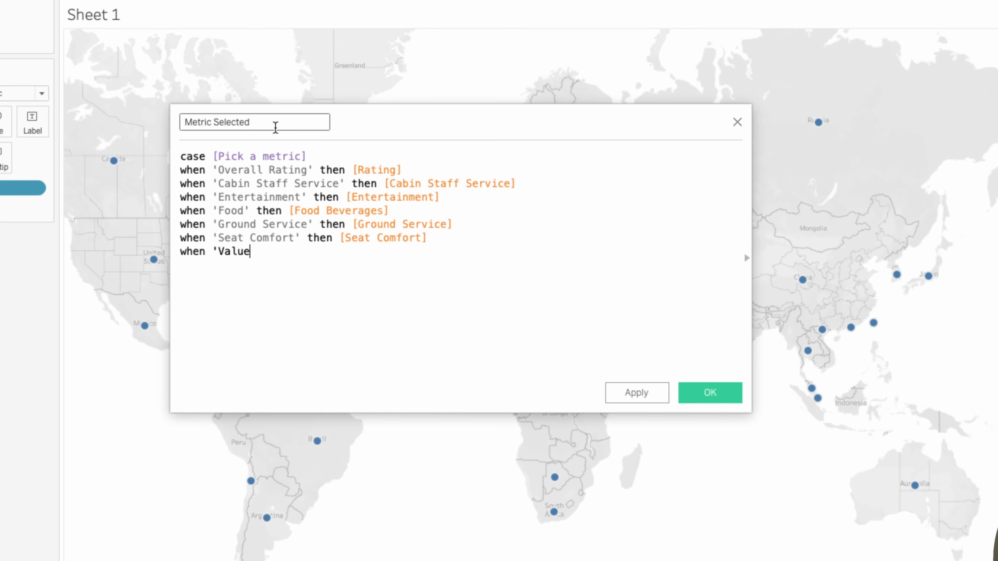
pyautogui.write("' then value")
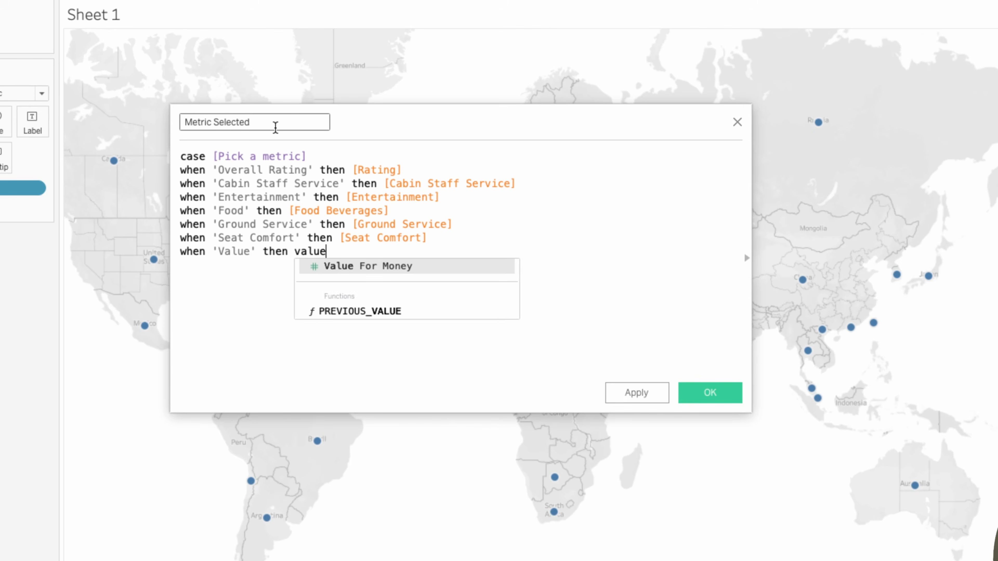
pyautogui.press('Return')
pyautogui.write('E')
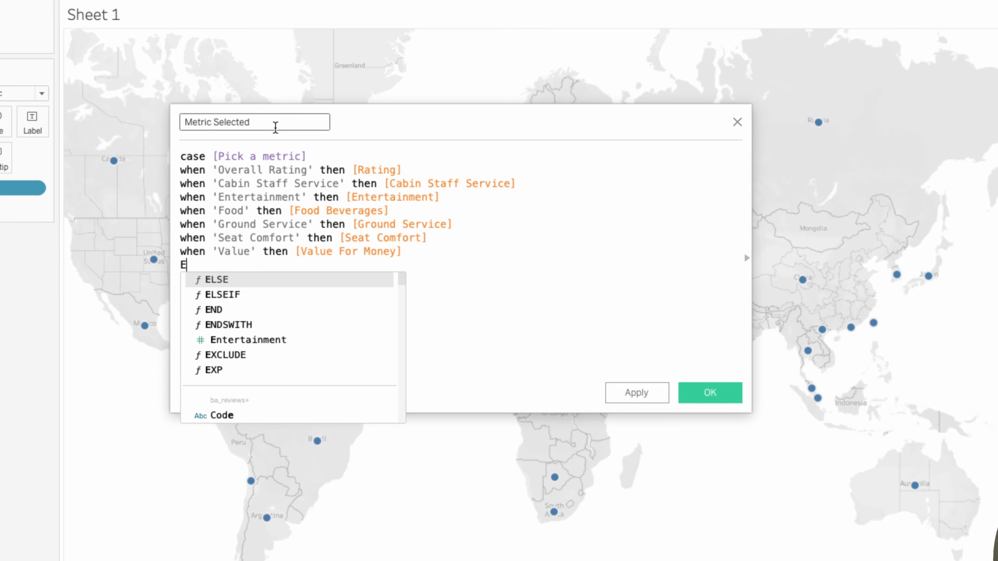
pyautogui.write('ND')
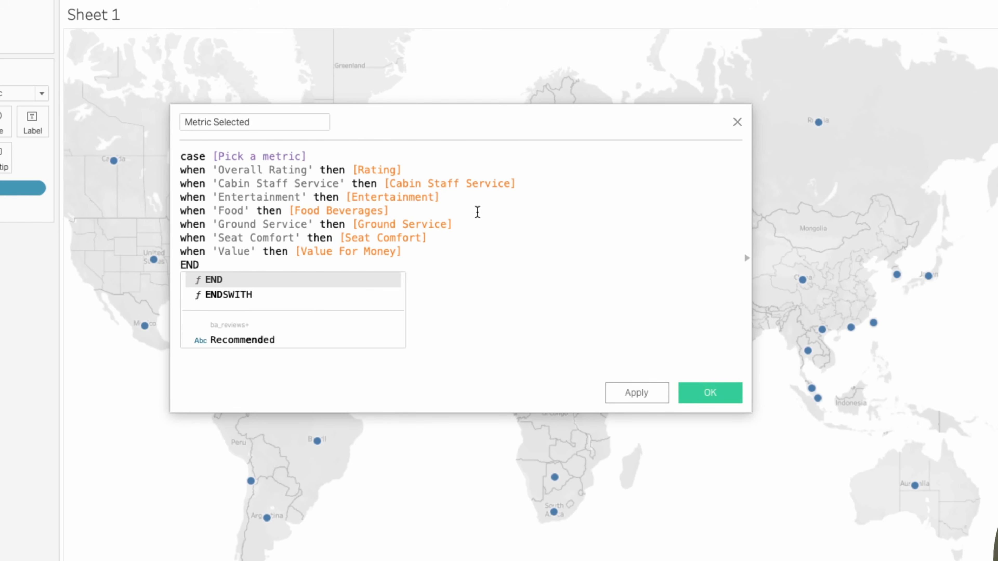
pyautogui.click(512, 261)
pyautogui.click(727, 392)
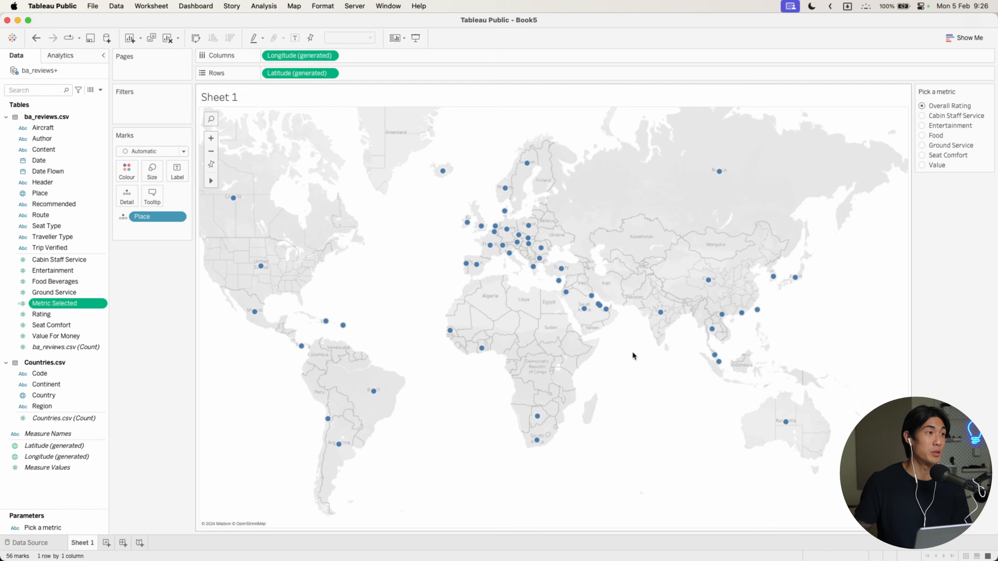
pyautogui.rightClick(69, 309)
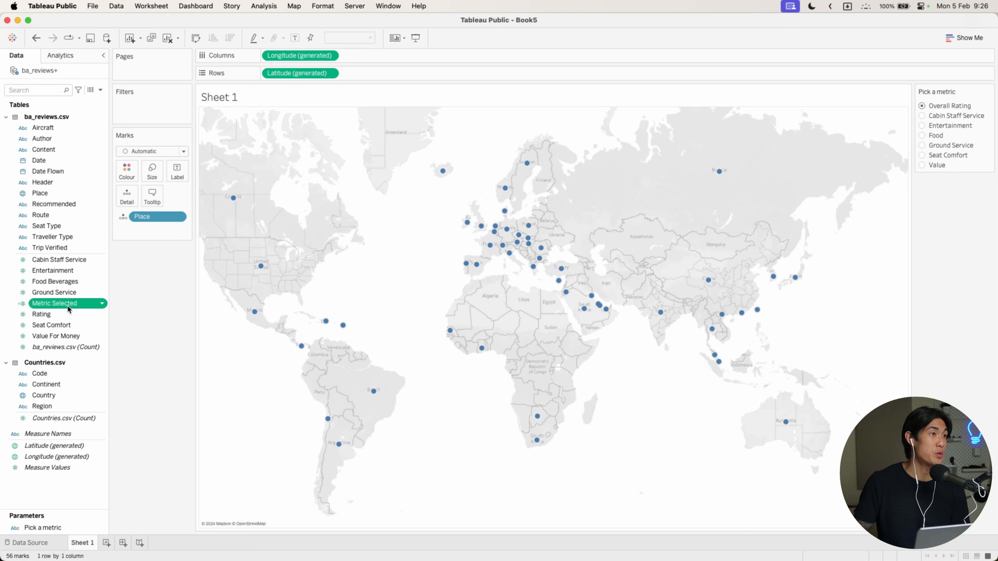
pyautogui.click(92, 323)
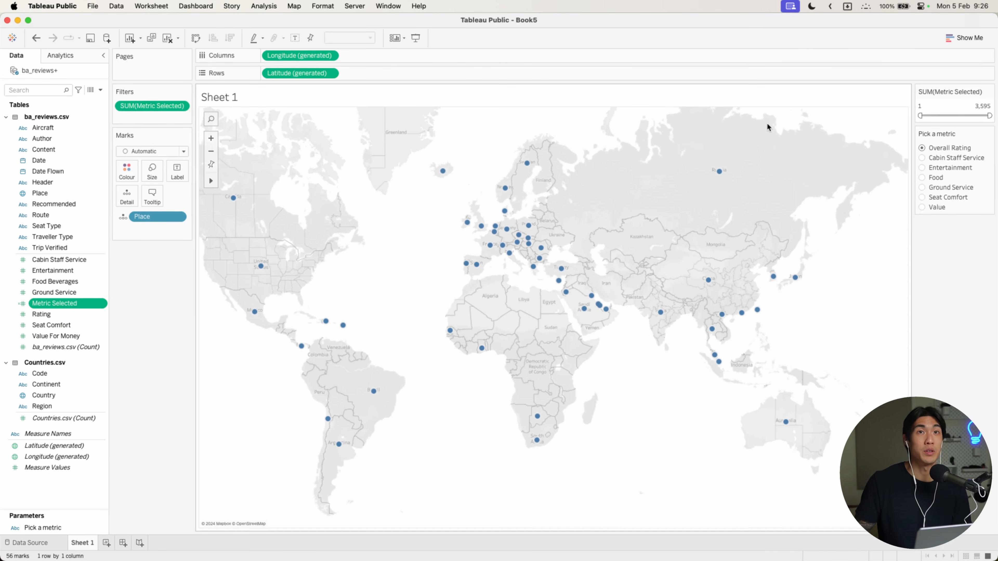
pyautogui.click(989, 92)
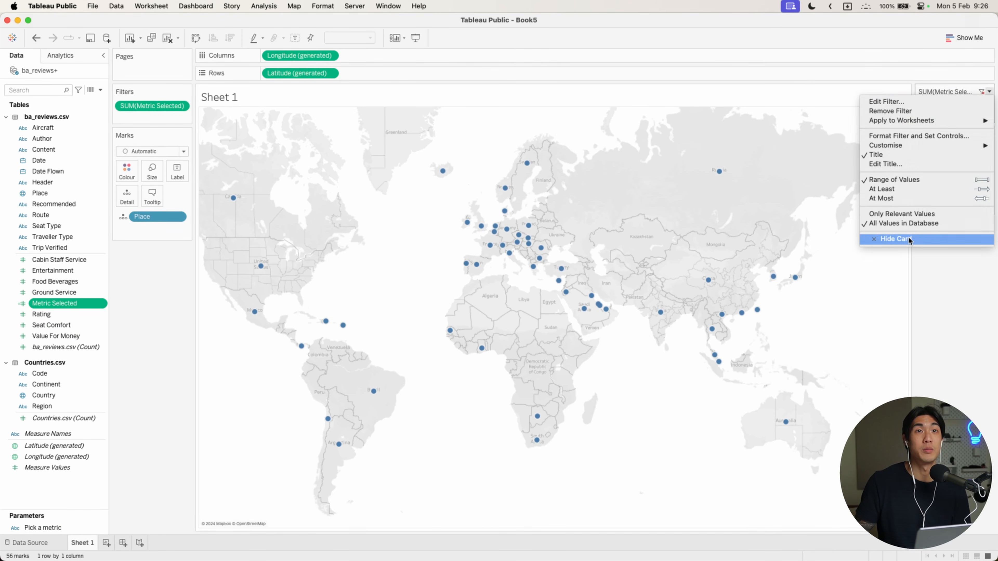
pyautogui.click(910, 240)
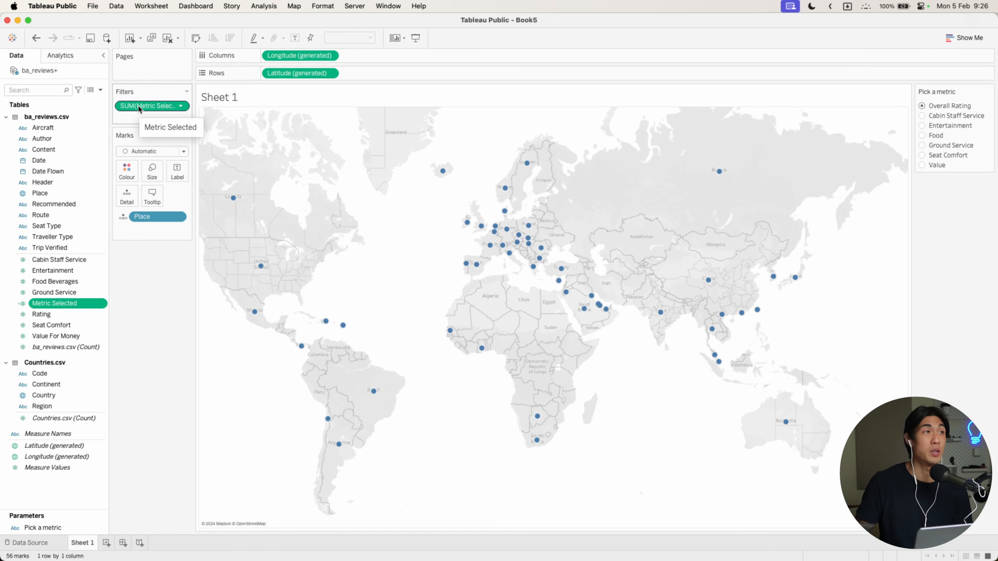
pyautogui.moveTo(138, 108); pyautogui.dragTo(146, 352)
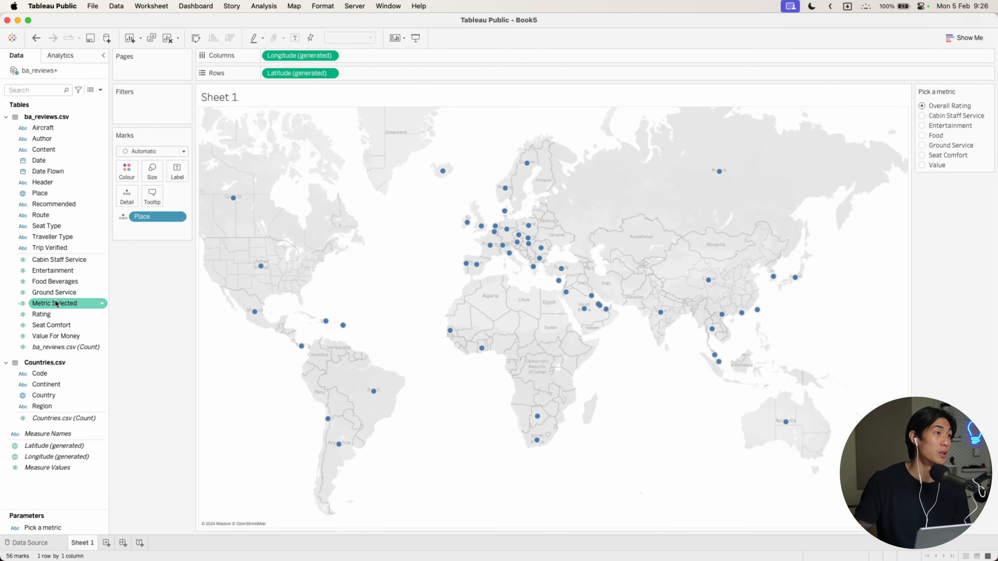
pyautogui.moveTo(52, 306); pyautogui.dragTo(128, 180)
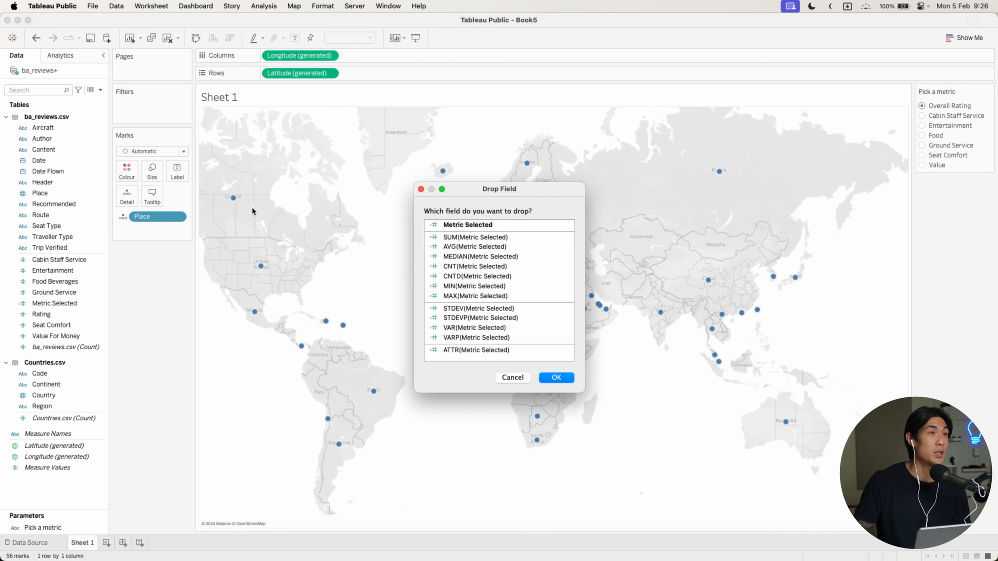
pyautogui.click(556, 378)
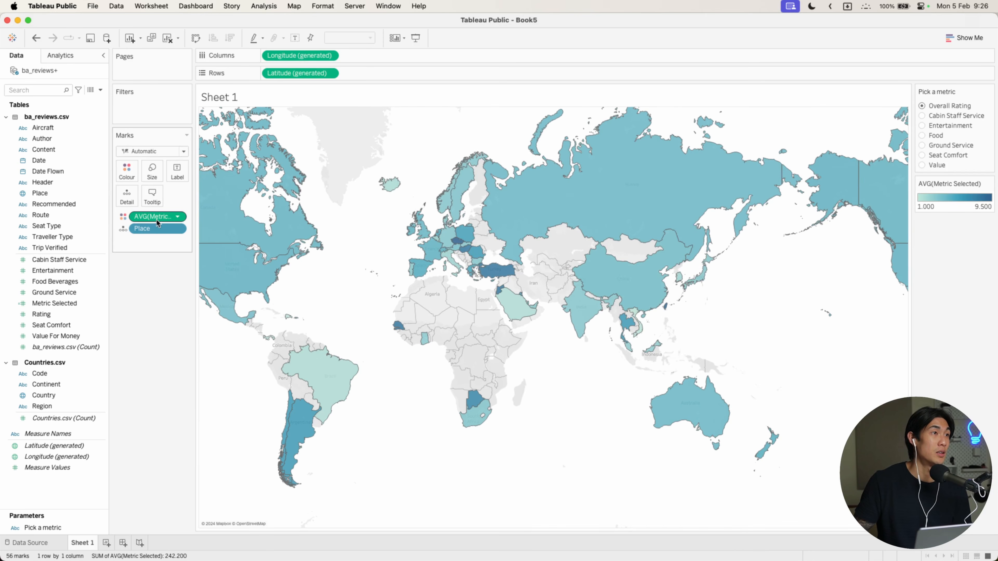
pyautogui.moveTo(194, 215); pyautogui.dragTo(208, 215)
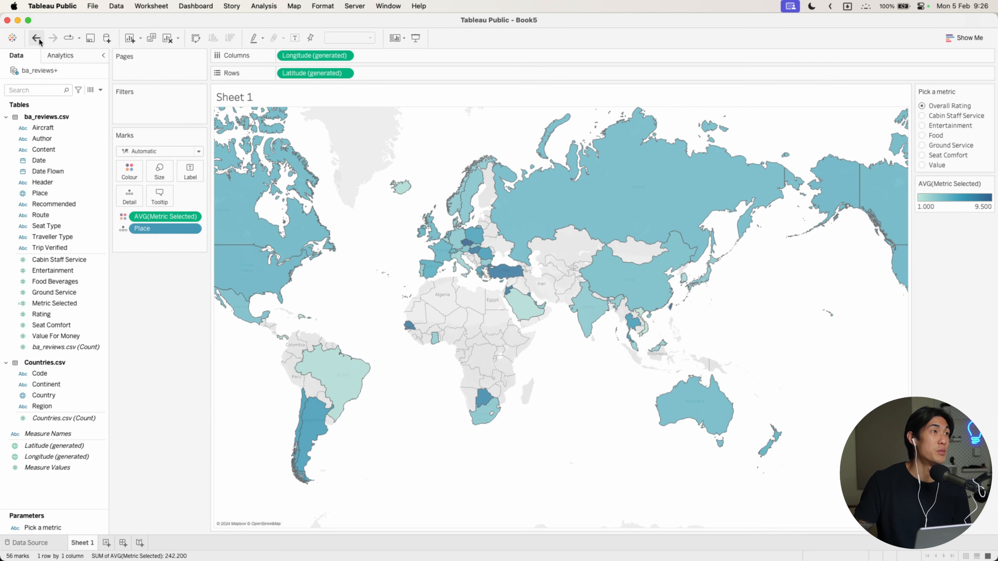
pyautogui.click(39, 39)
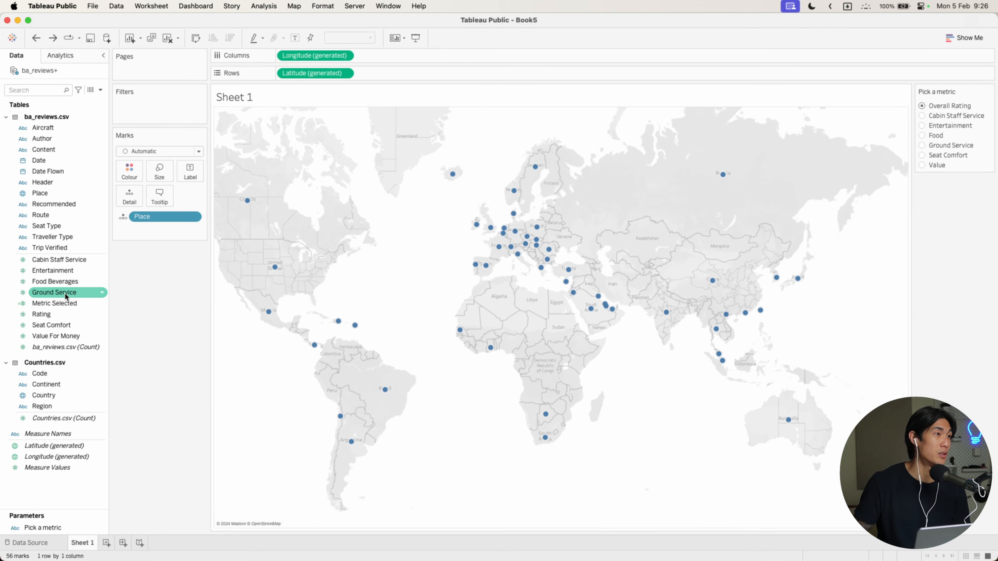
# Colour the countries on the map by the sum of Metric Selected
pyautogui.moveTo(48, 306); pyautogui.dragTo(138, 177)
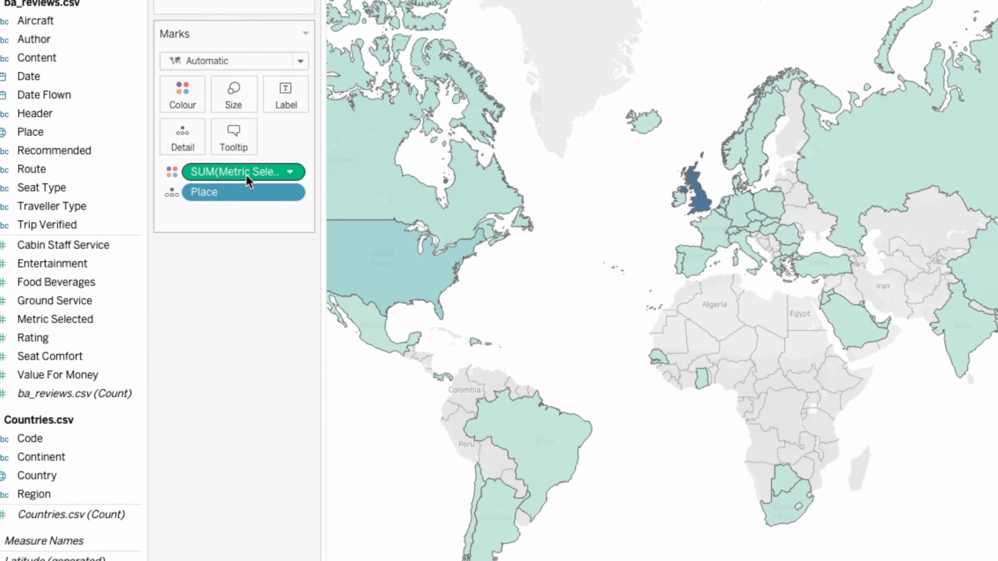
pyautogui.click(135, 218)
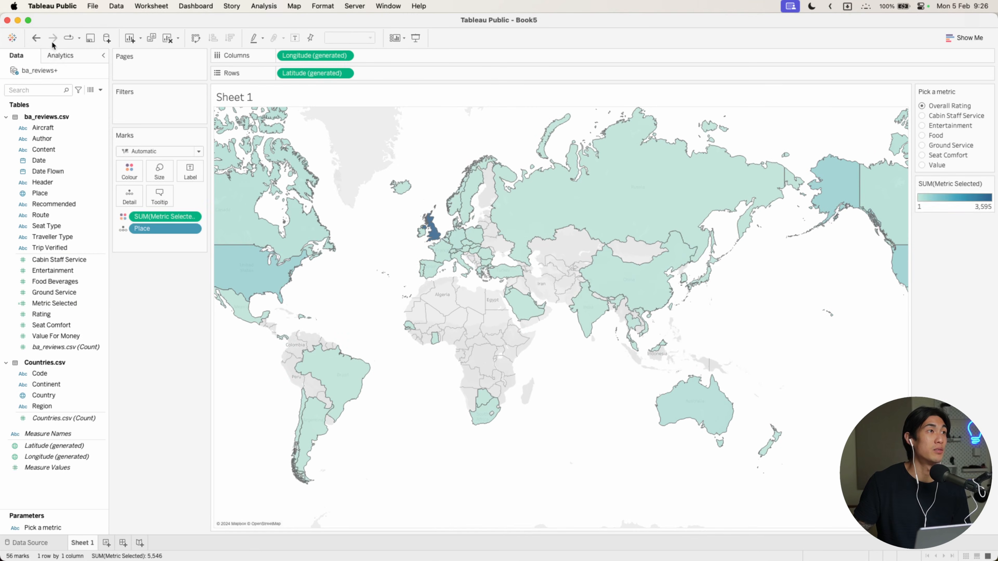
# Undo the sum colouring, colour the countries by the average of Metric Selected, and hide the colour legend
pyautogui.click(36, 38)
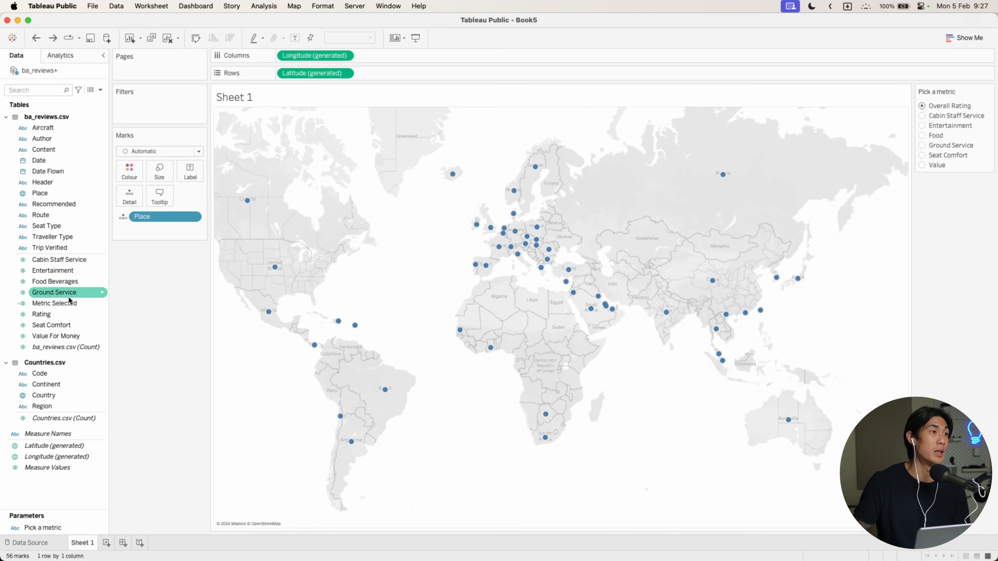
pyautogui.click(53, 307)
pyautogui.moveTo(53, 307); pyautogui.dragTo(131, 177)
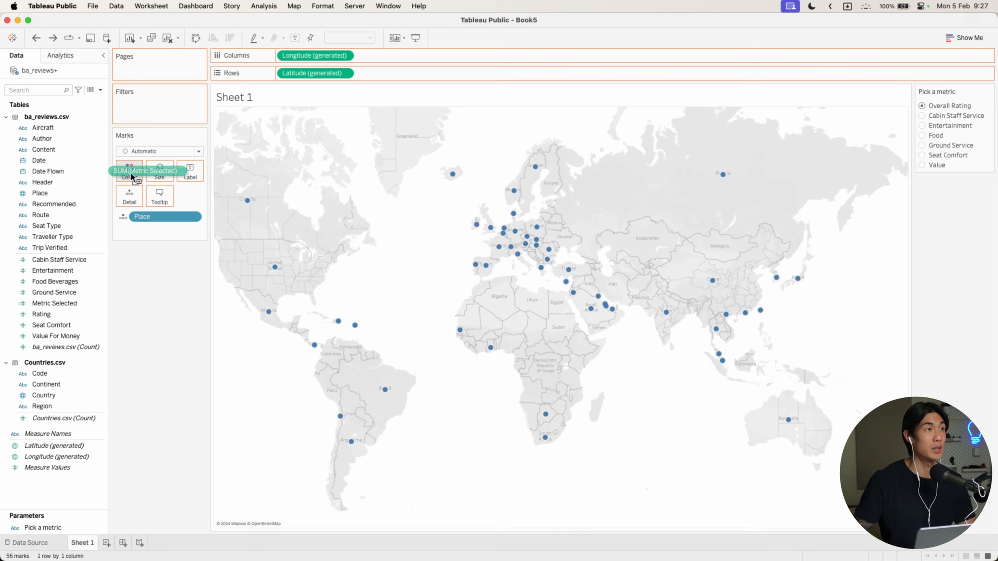
pyautogui.moveTo(131, 177); pyautogui.dragTo(130, 175)
pyautogui.click(468, 251)
pyautogui.click(556, 375)
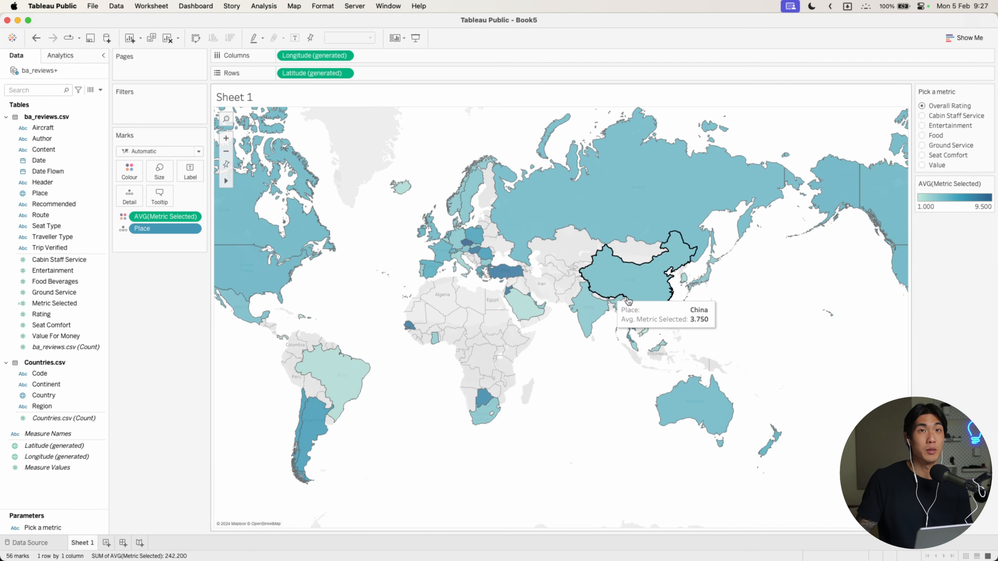
pyautogui.click(989, 185)
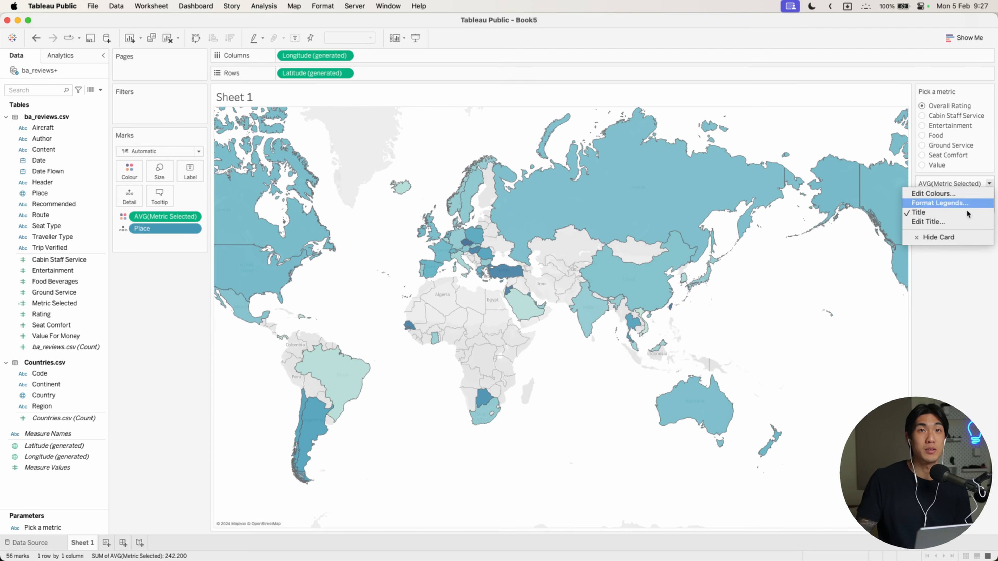
pyautogui.click(953, 240)
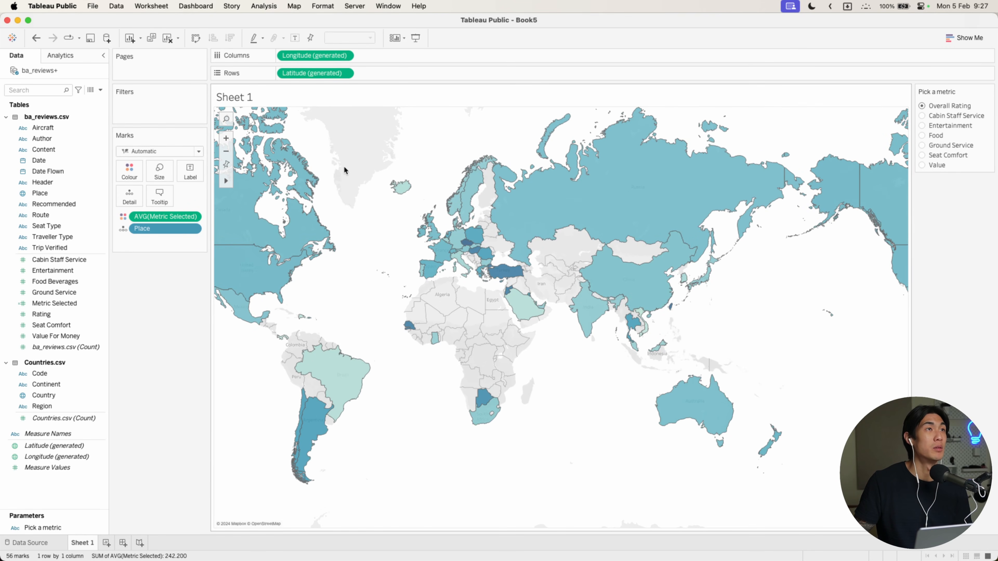
# Set the background map to Normal style with 51% washout, coastlines shown, and state/province borders and names hidden
pyautogui.click(294, 6)
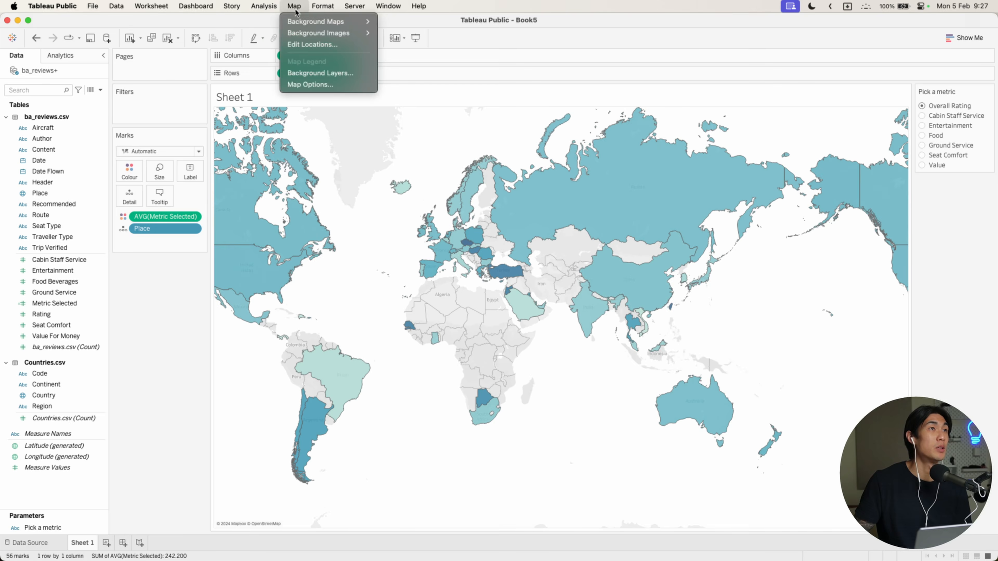
pyautogui.click(411, 35)
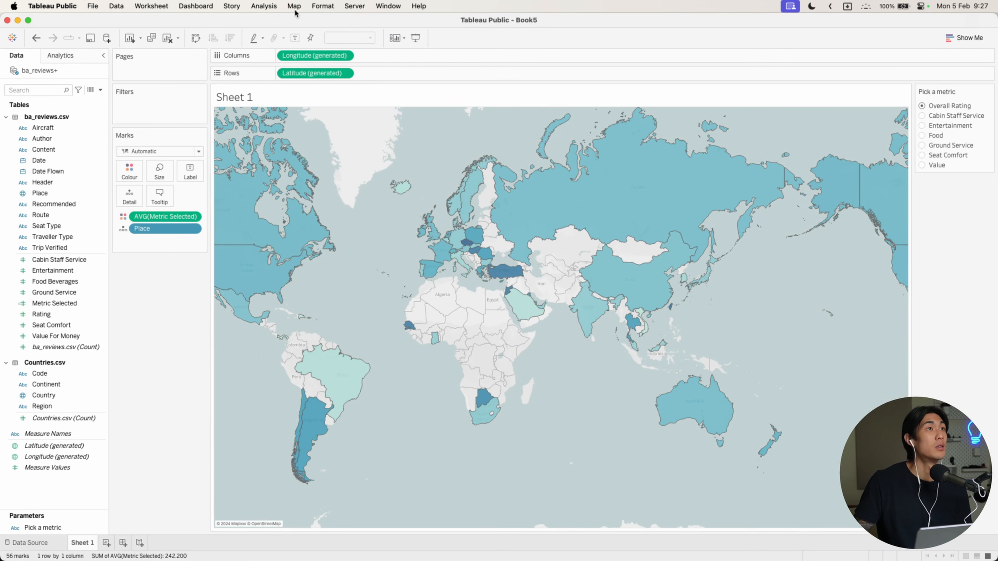
pyautogui.click(294, 10)
pyautogui.click(315, 75)
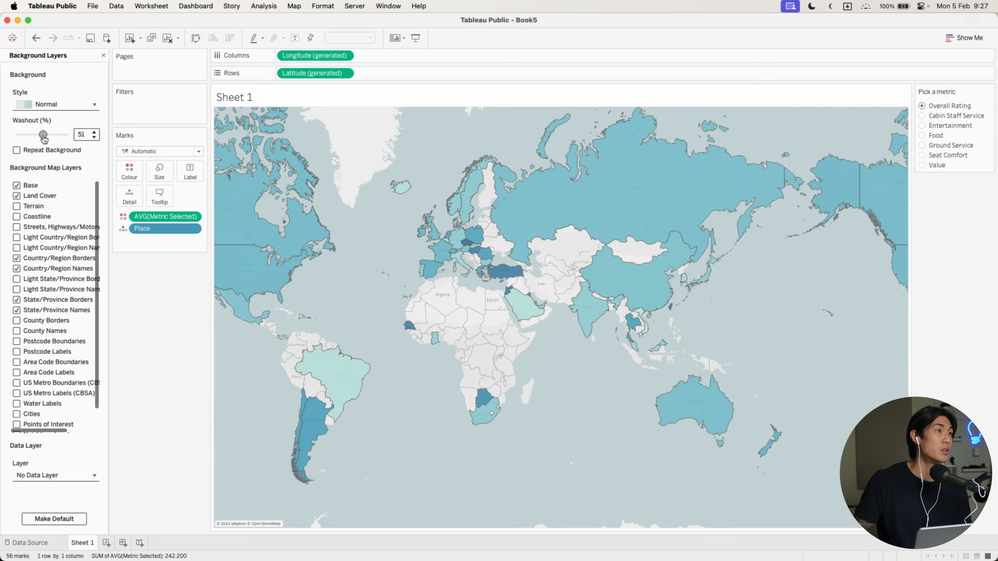
pyautogui.moveTo(44, 138); pyautogui.dragTo(42, 135)
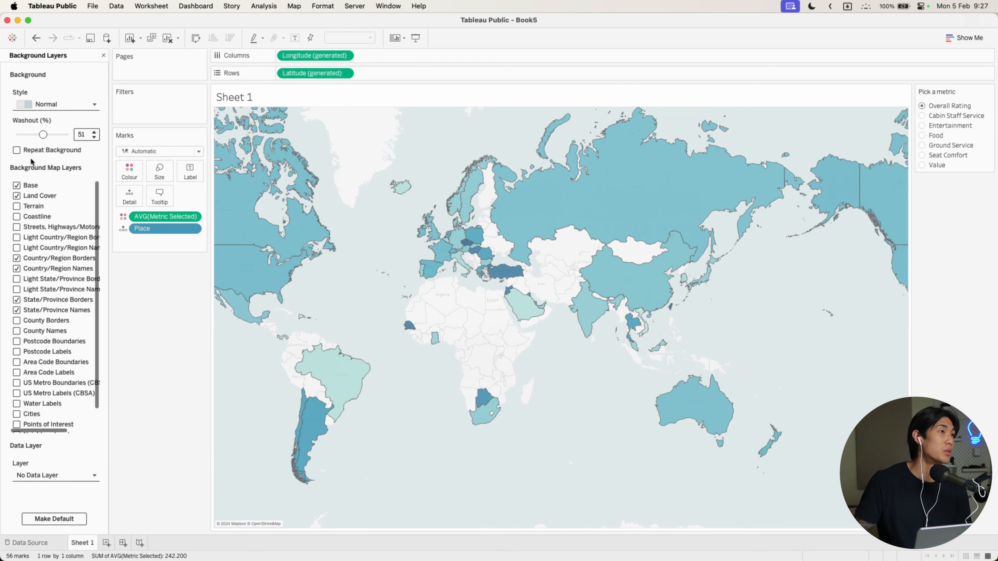
pyautogui.click(16, 216)
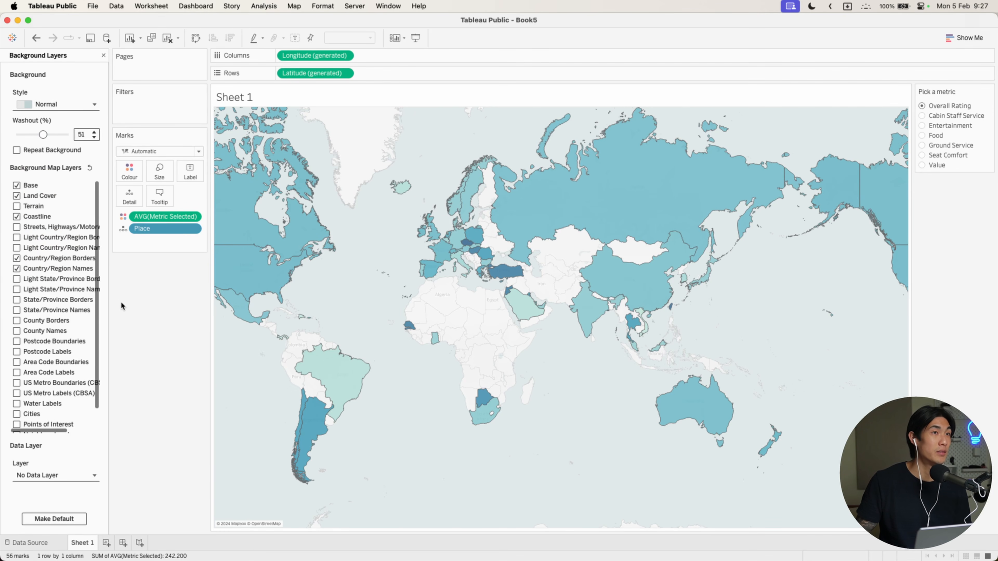
# Recolour the Avg. Metric Selected scale with a custom sequential dark green palette and close the background layer settings
pyautogui.click(133, 171)
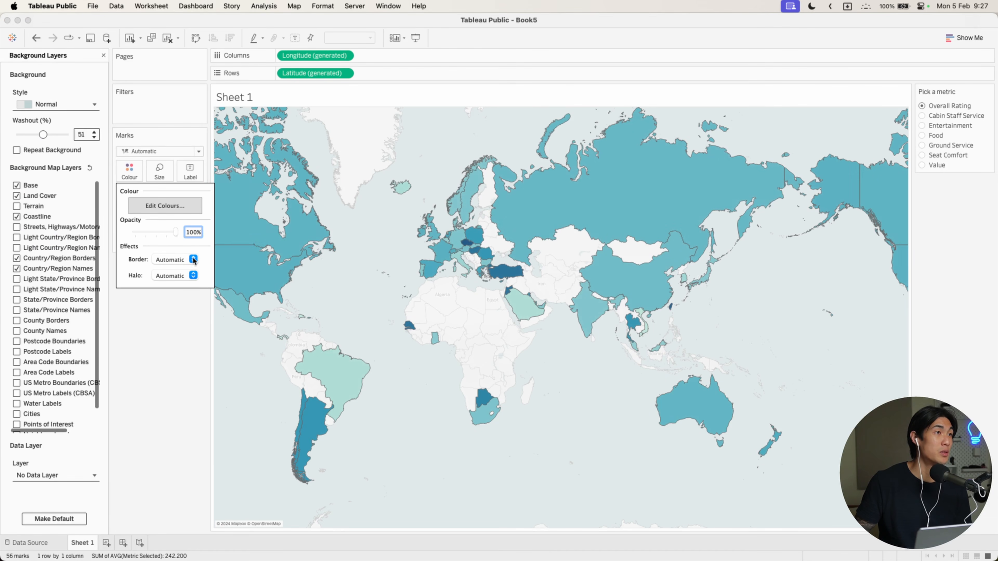
pyautogui.click(169, 204)
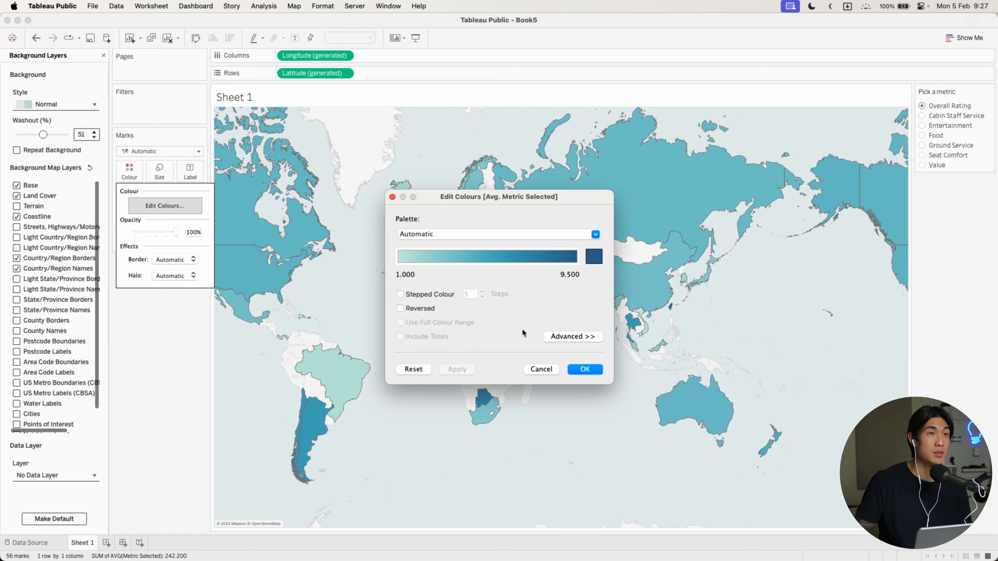
pyautogui.click(594, 258)
pyautogui.doubleClick(342, 337)
pyautogui.write('013')
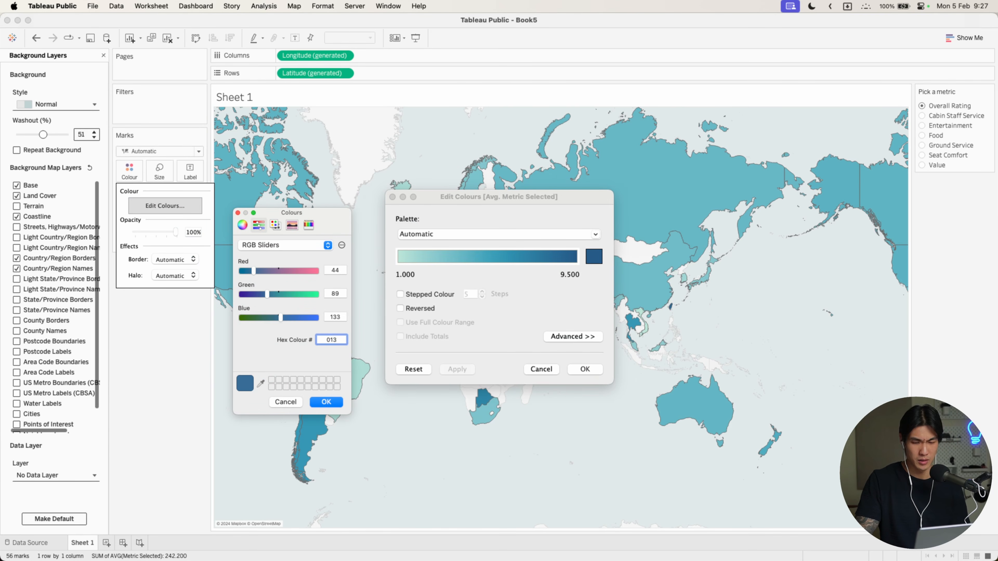
pyautogui.press('Return')
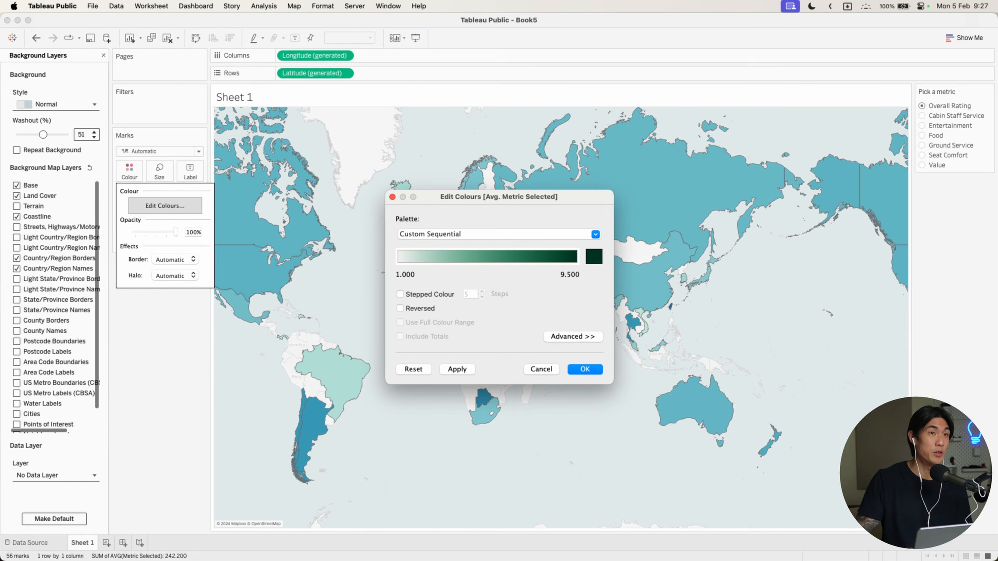
pyautogui.click(463, 372)
pyautogui.click(588, 368)
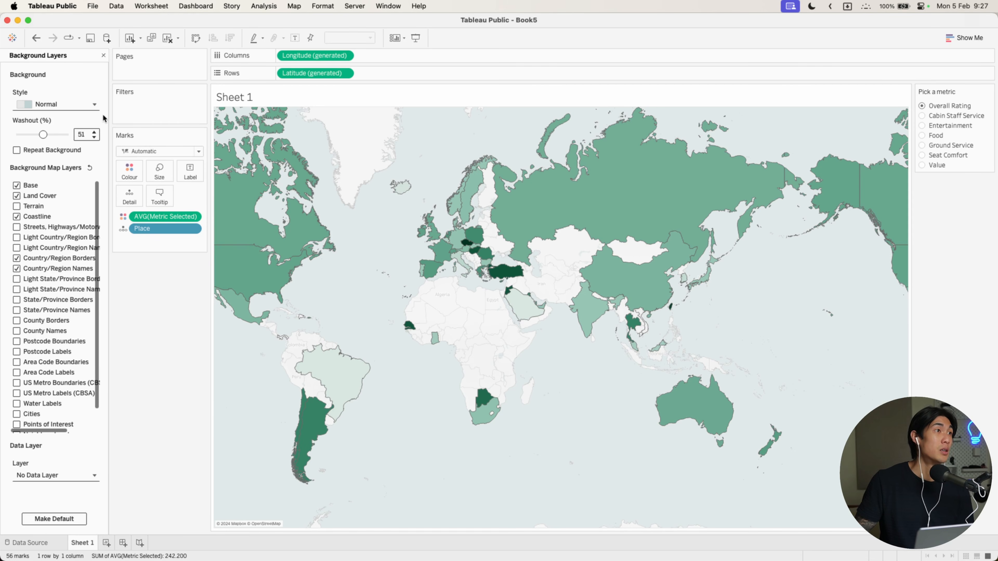
pyautogui.click(103, 55)
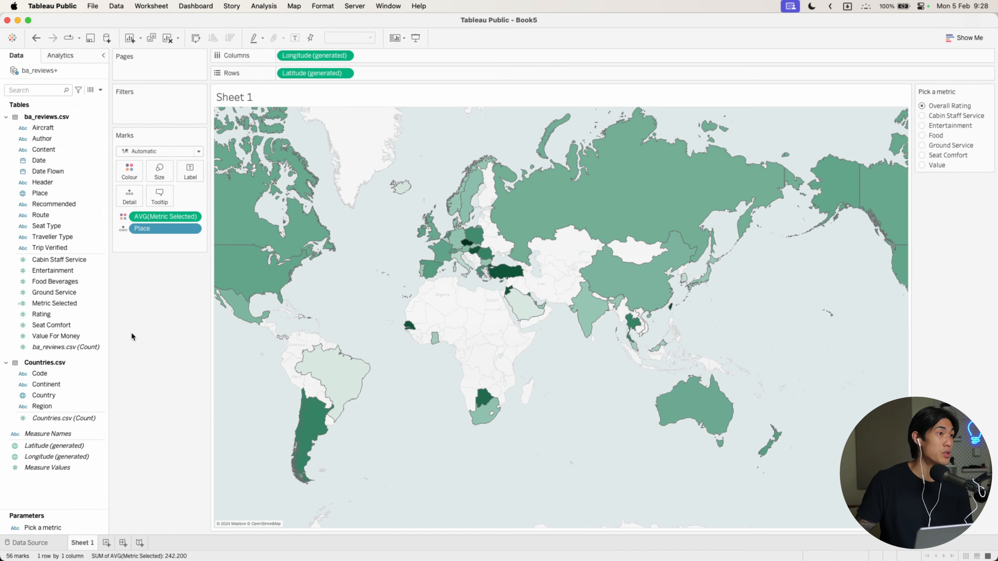
# Check the map for each metric from Cabin Staff Service to Value and return to Overall Rating
pyautogui.click(921, 116)
pyautogui.click(922, 126)
pyautogui.click(922, 135)
pyautogui.click(922, 146)
pyautogui.click(921, 156)
pyautogui.click(922, 165)
pyautogui.click(922, 106)
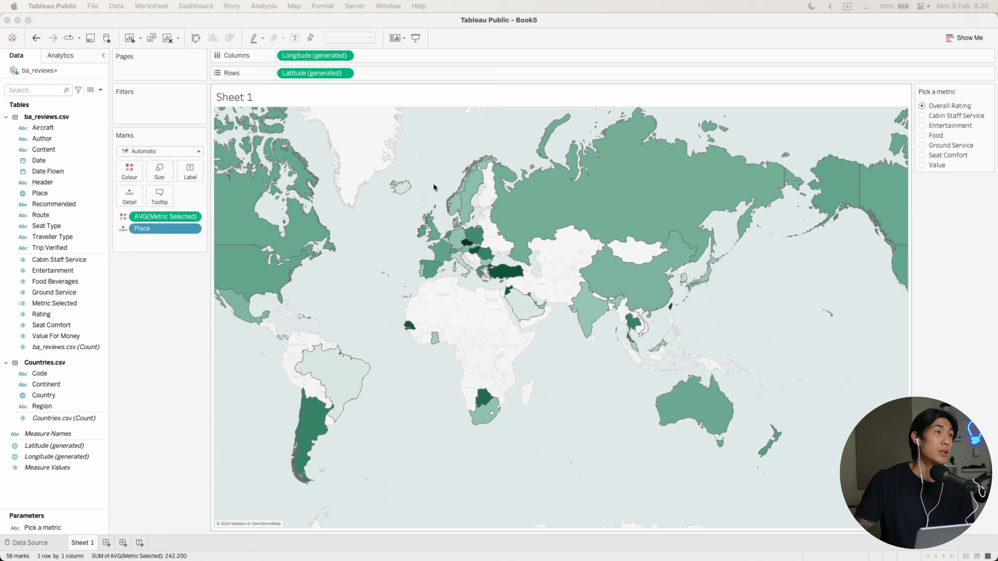
# Change the sheet title to "Average <Parameters.Pick a metric> By Country" using the inserted parameter
pyautogui.moveTo(997, 133); pyautogui.dragTo(669, 136)
pyautogui.press('super+a')
pyautogui.write('Average')
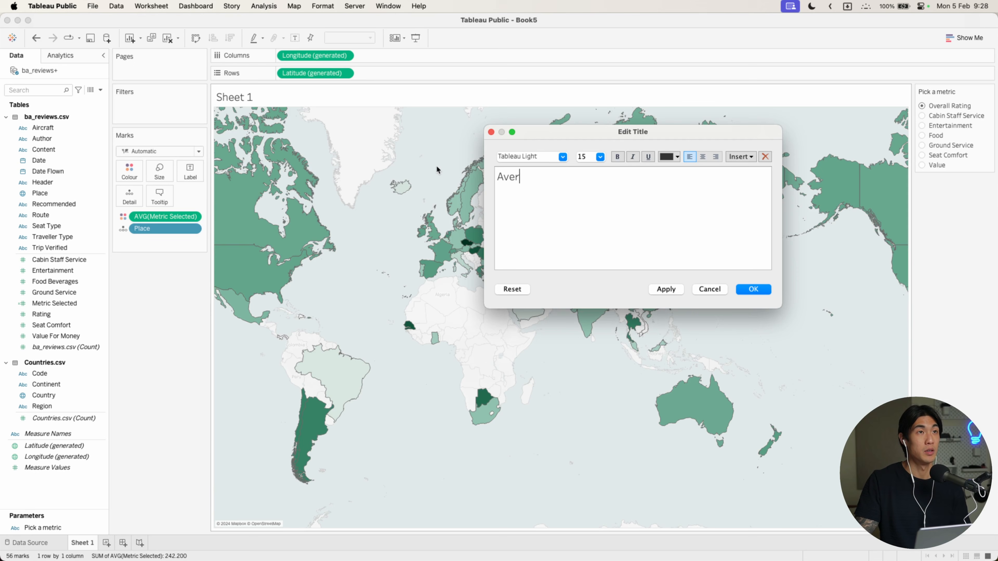
pyautogui.click(748, 157)
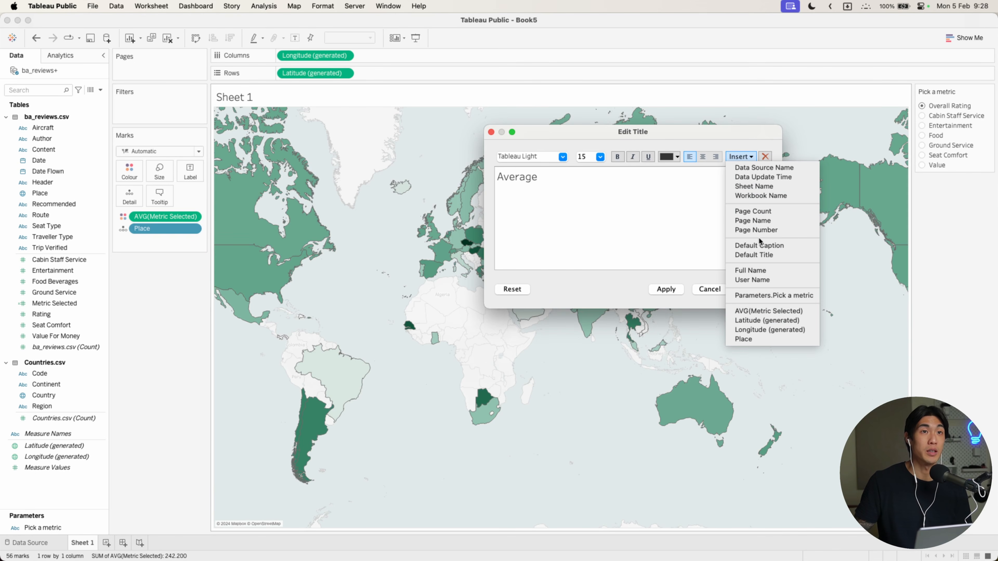
pyautogui.click(761, 294)
pyautogui.write('By ')
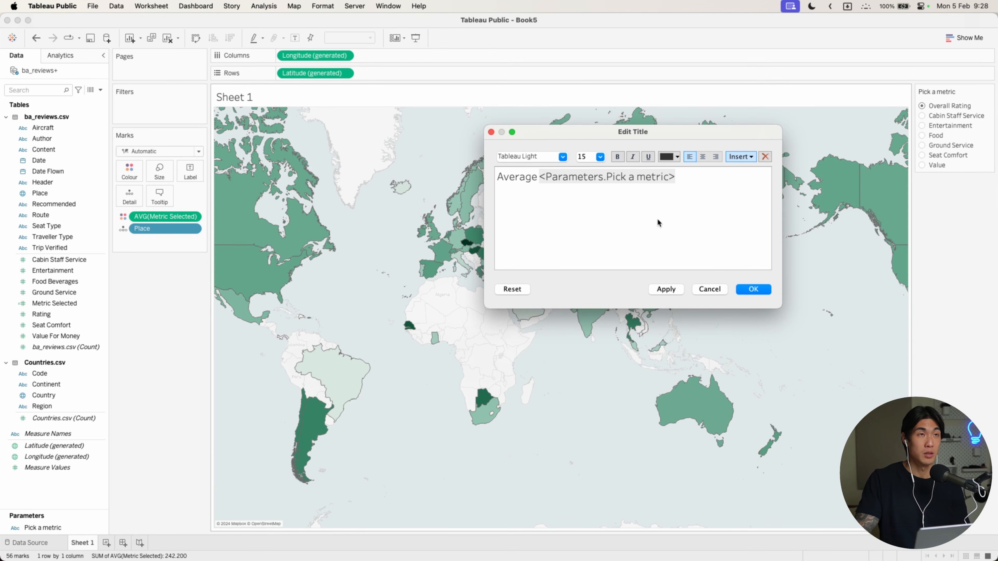
pyautogui.write('Country')
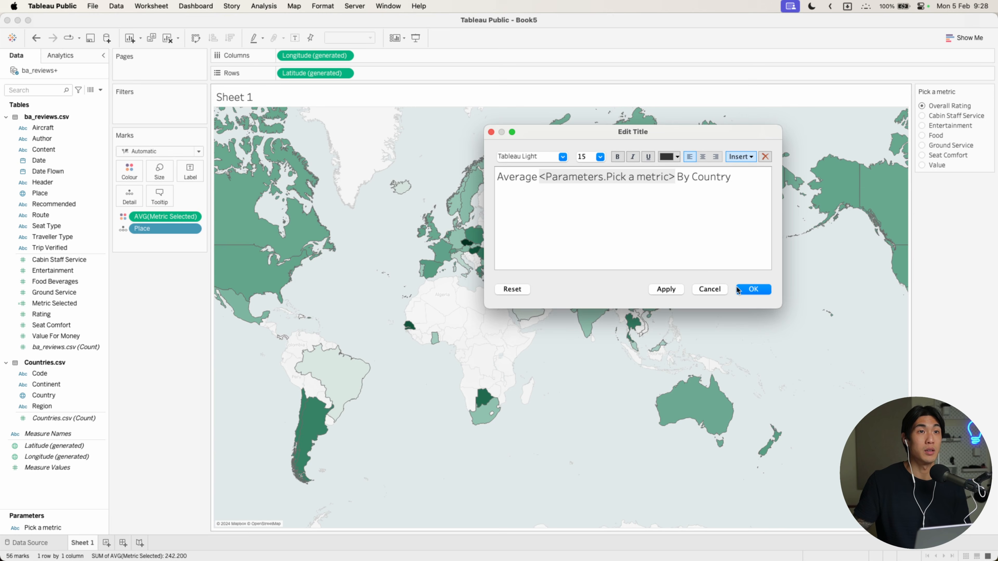
pyautogui.click(741, 290)
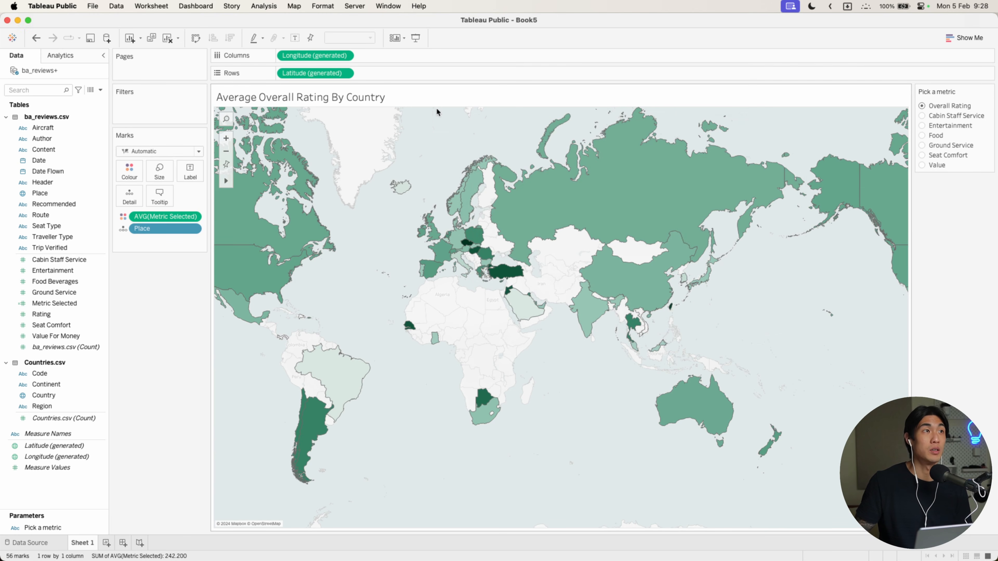
# Test the dynamic title by choosing Cabin Staff Service and Entertainment as the metric
pyautogui.click(274, 103)
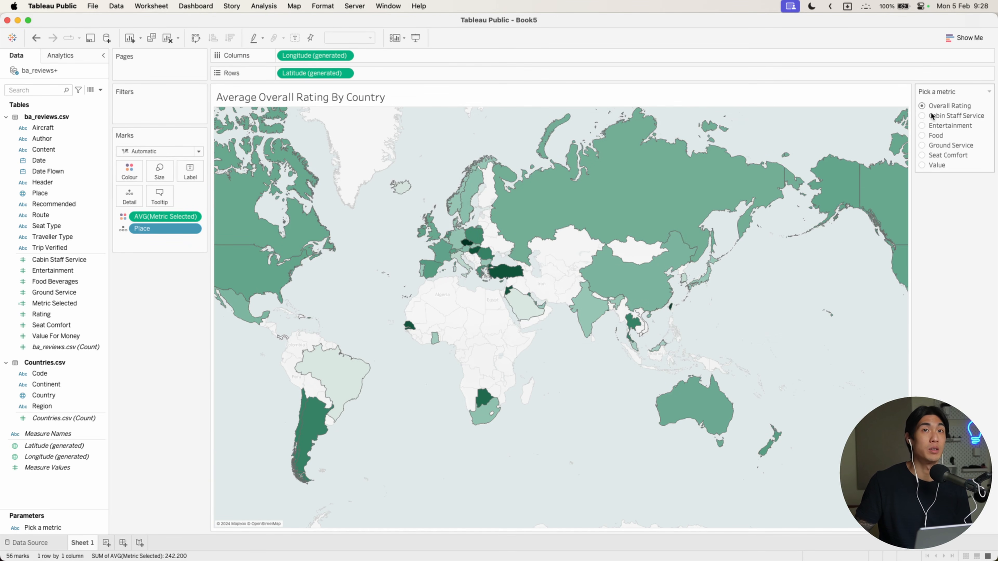
pyautogui.click(922, 115)
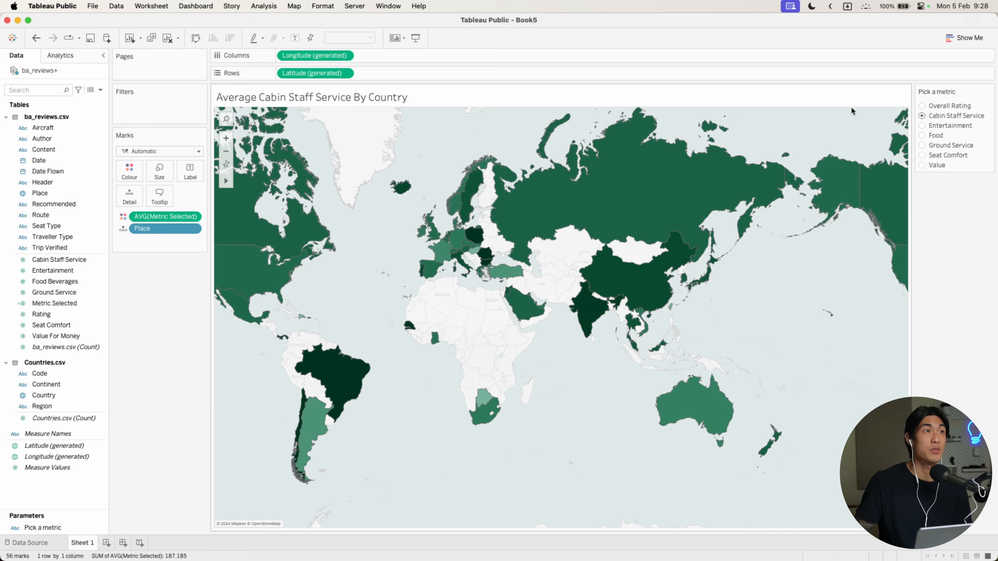
pyautogui.click(922, 125)
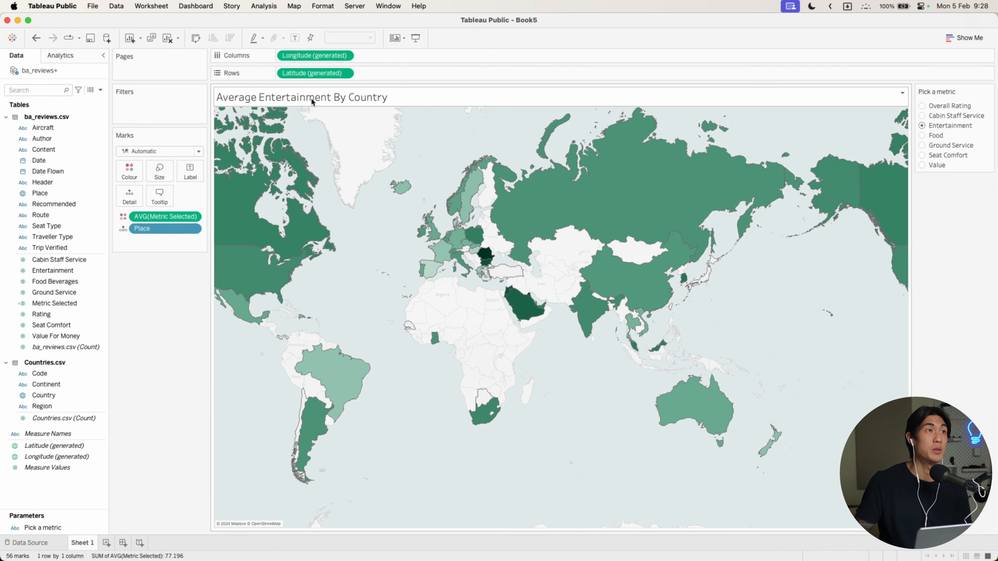
# Centre the whole sheet title and make it bold
pyautogui.click(256, 99)
pyautogui.doubleClick(348, 102)
pyautogui.press('super+a')
pyautogui.click(698, 157)
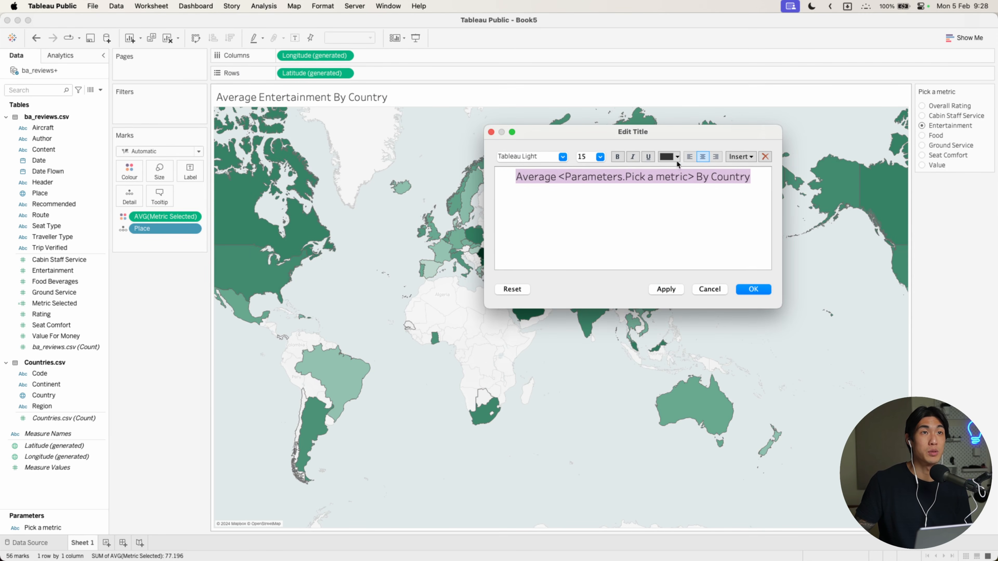
pyautogui.click(618, 157)
pyautogui.click(753, 289)
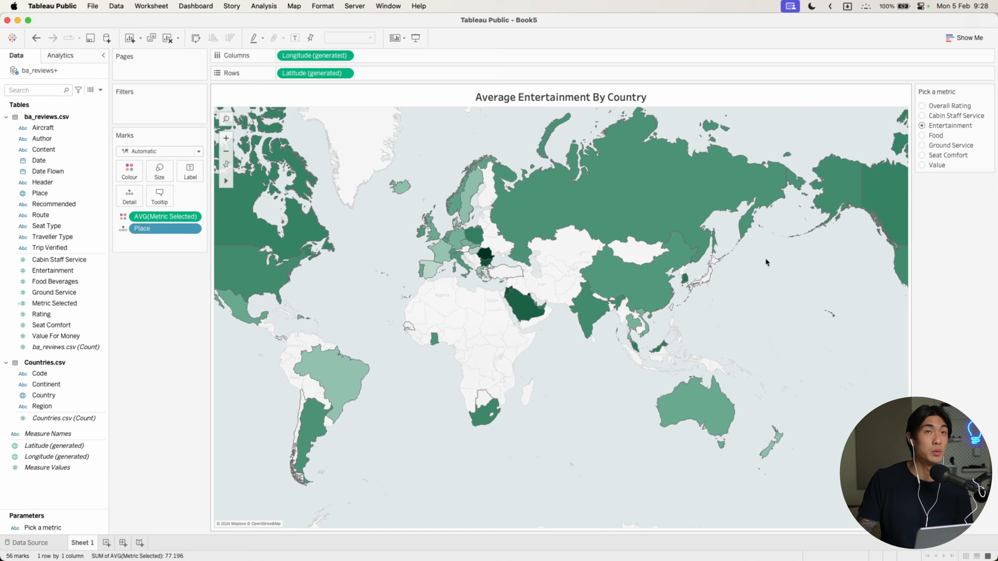
# Add Date from the reviews table as a filter on the map, filtering by Days
pyautogui.moveTo(997, 47); pyautogui.dragTo(245, 54)
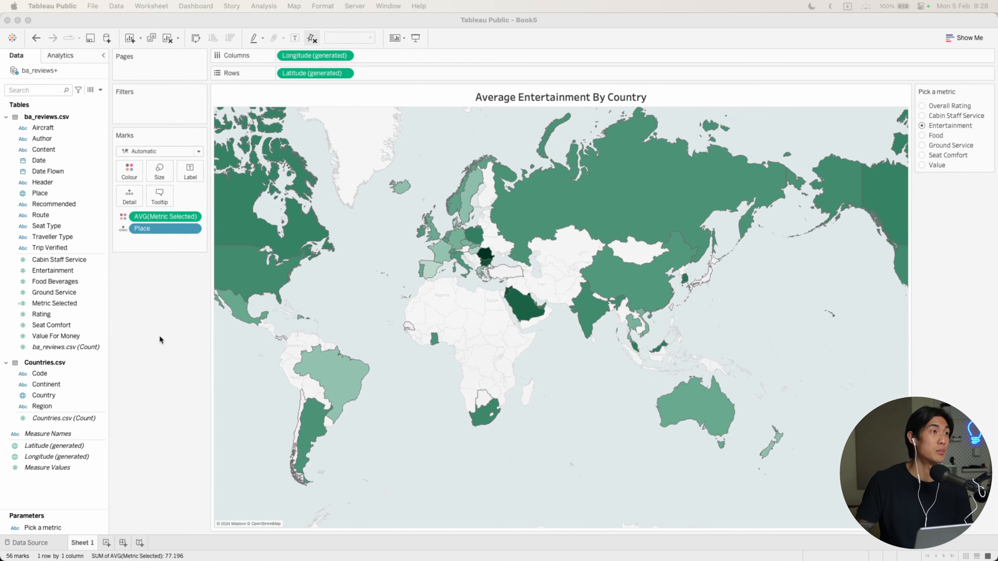
pyautogui.click(46, 163)
pyautogui.moveTo(46, 165); pyautogui.dragTo(151, 114)
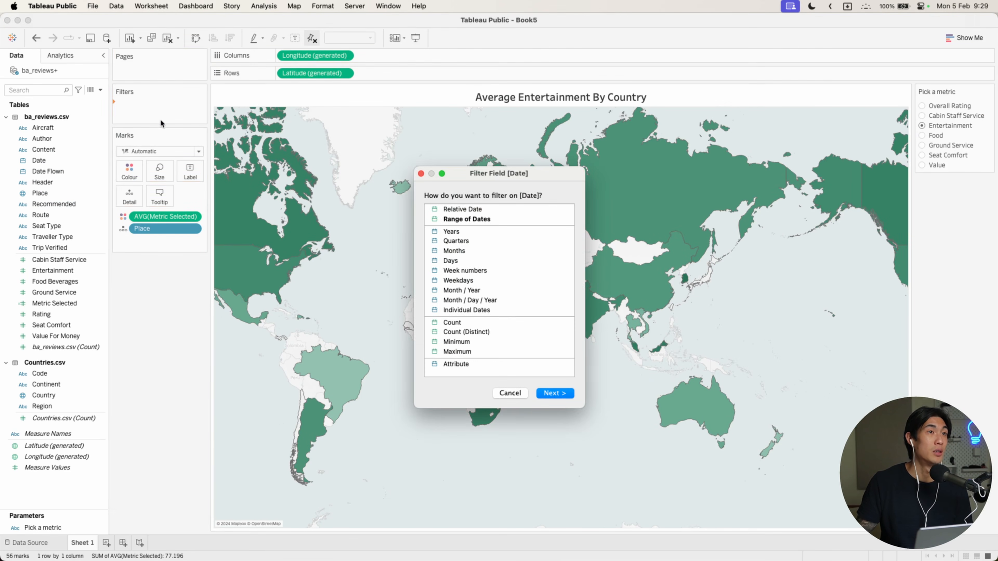
pyautogui.click(456, 263)
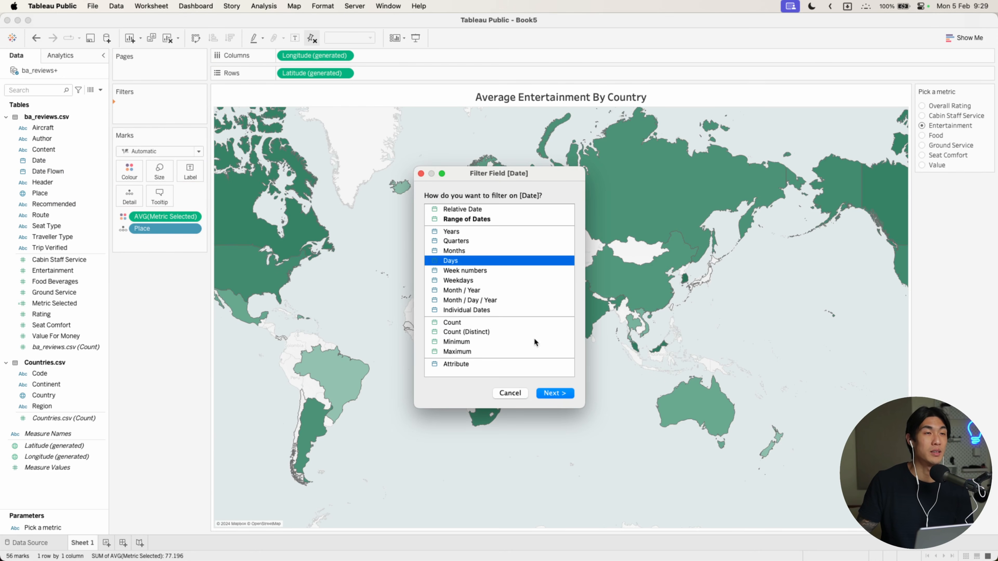
pyautogui.click(561, 393)
pyautogui.press('Return')
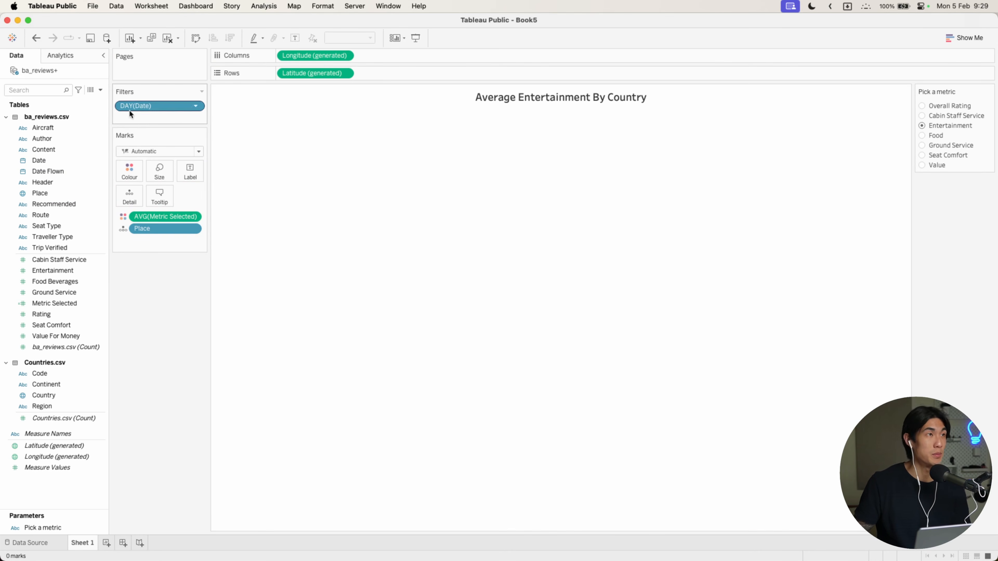
# Change the Date filter to continuous month and year with the range 01/03/2016 to 01/10/2023
pyautogui.rightClick(140, 107)
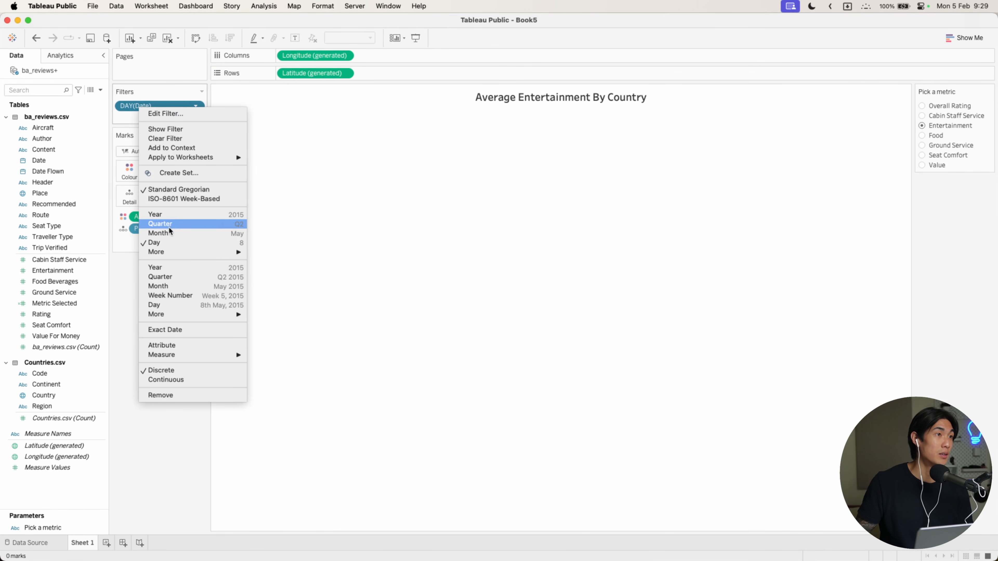
pyautogui.moveTo(171, 254)
pyautogui.click(167, 286)
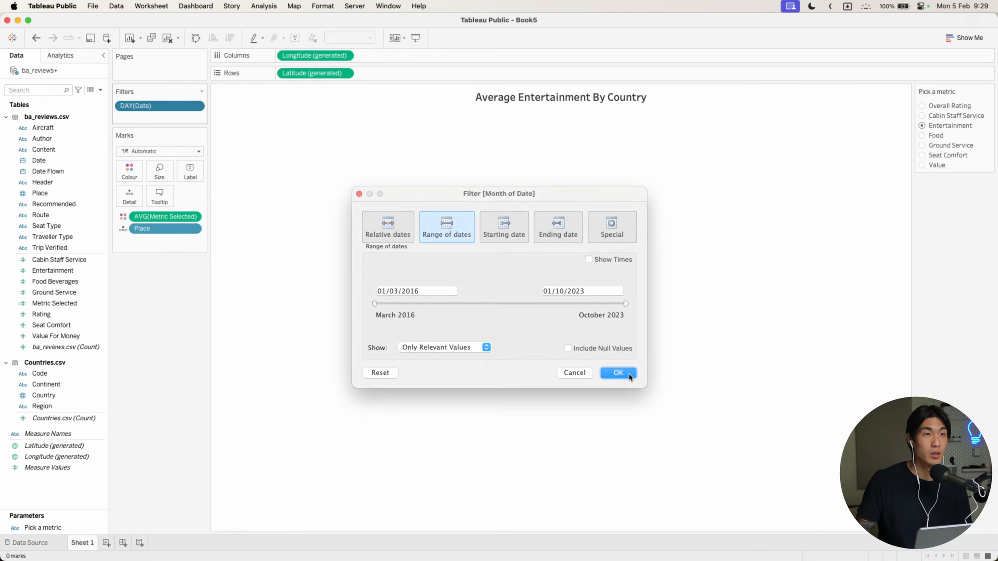
pyautogui.click(629, 373)
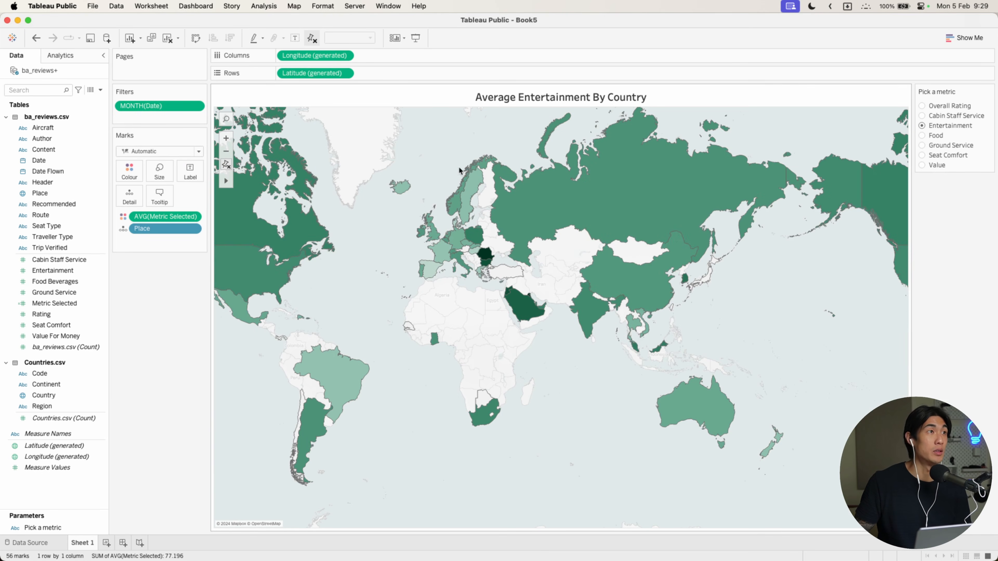
# Show the month Date filter on the map sheet and apply it to all worksheets using this data source
pyautogui.rightClick(142, 111)
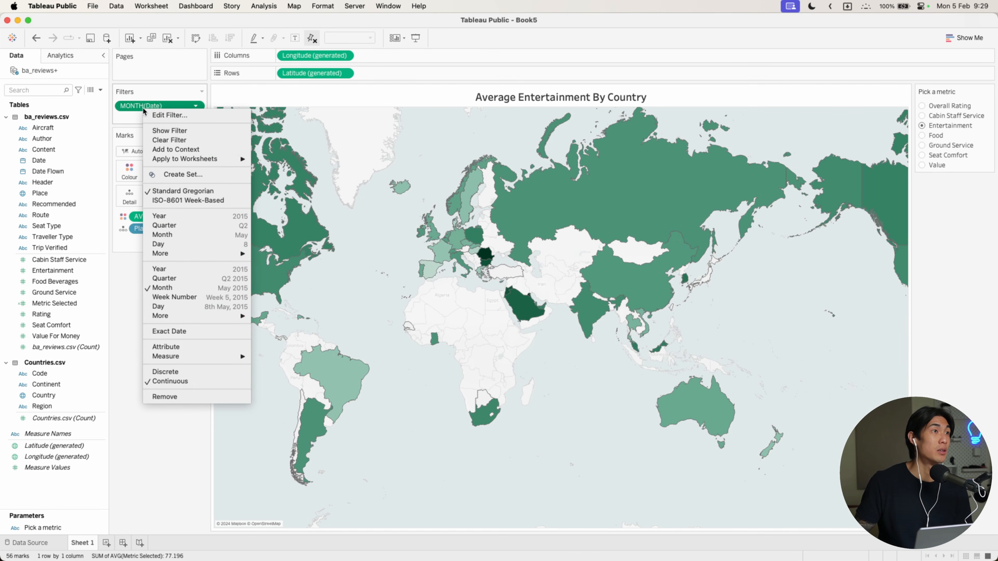
pyautogui.click(157, 130)
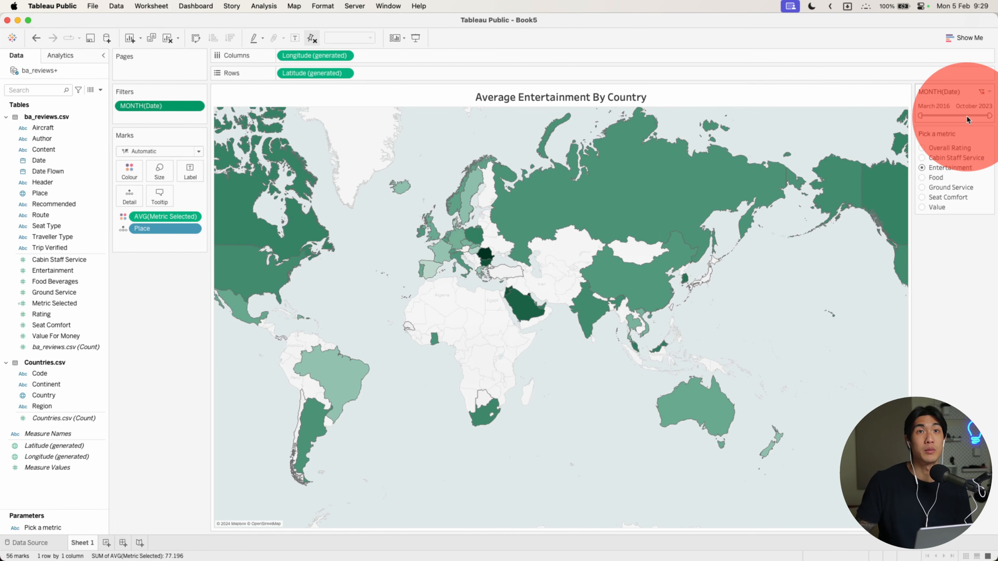
pyautogui.moveTo(989, 116)
pyautogui.mouseDown()
pyautogui.moveTo(958, 116)
pyautogui.moveTo(990, 115)
pyautogui.mouseUp()
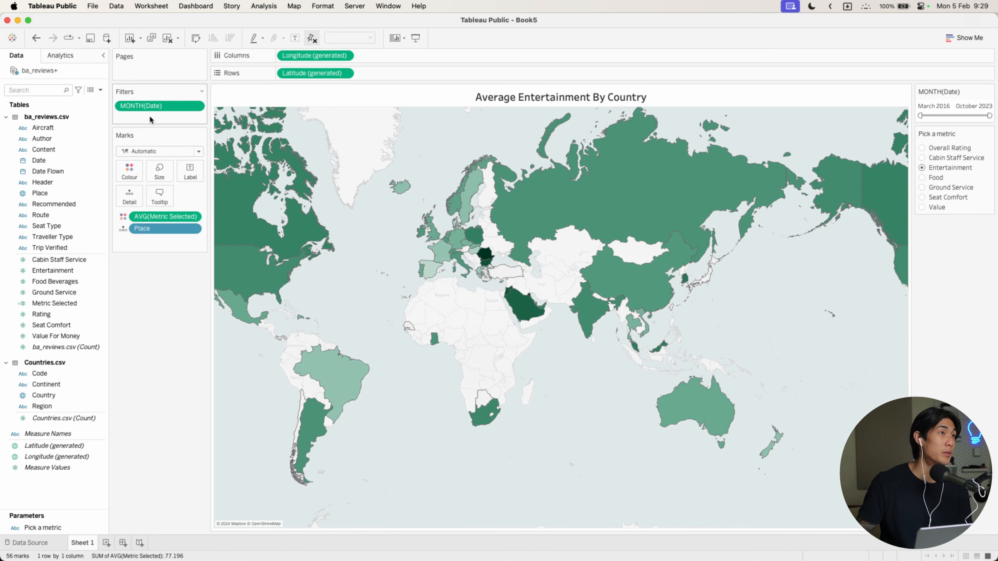
pyautogui.rightClick(147, 106)
pyautogui.moveTo(196, 157)
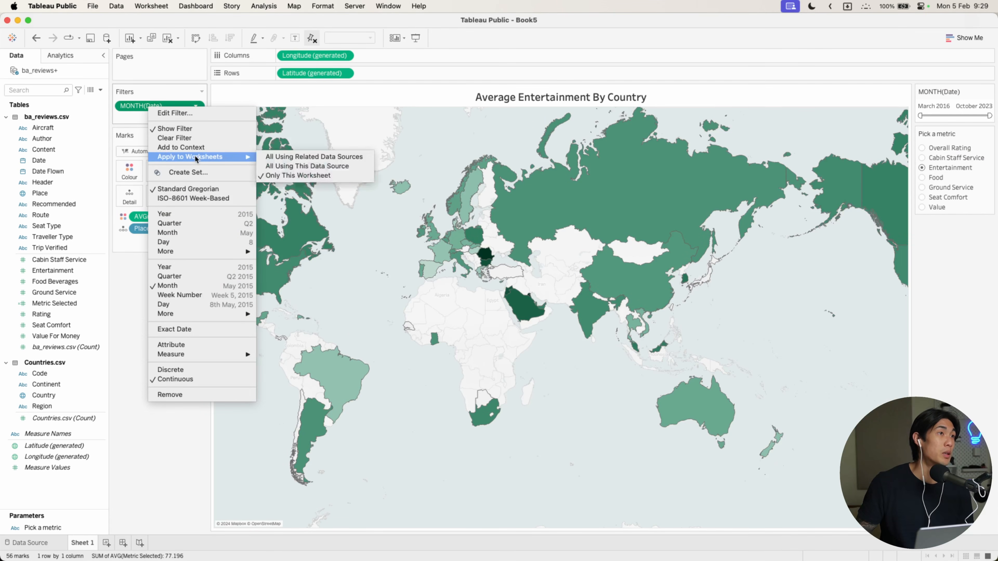
pyautogui.click(285, 165)
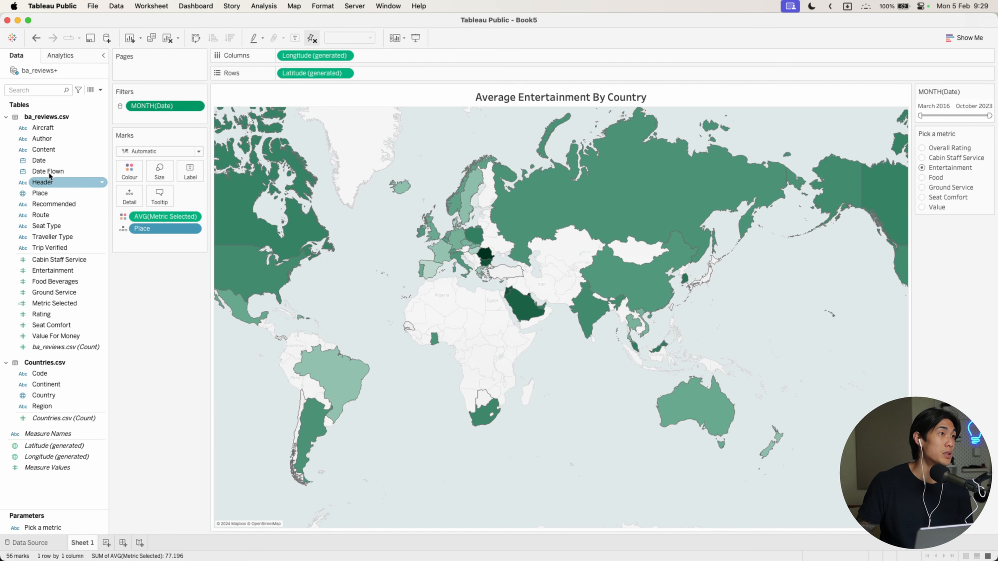
# Show Seat Type and Traveller Type as filters on the map sheet
pyautogui.rightClick(56, 229)
pyautogui.click(74, 243)
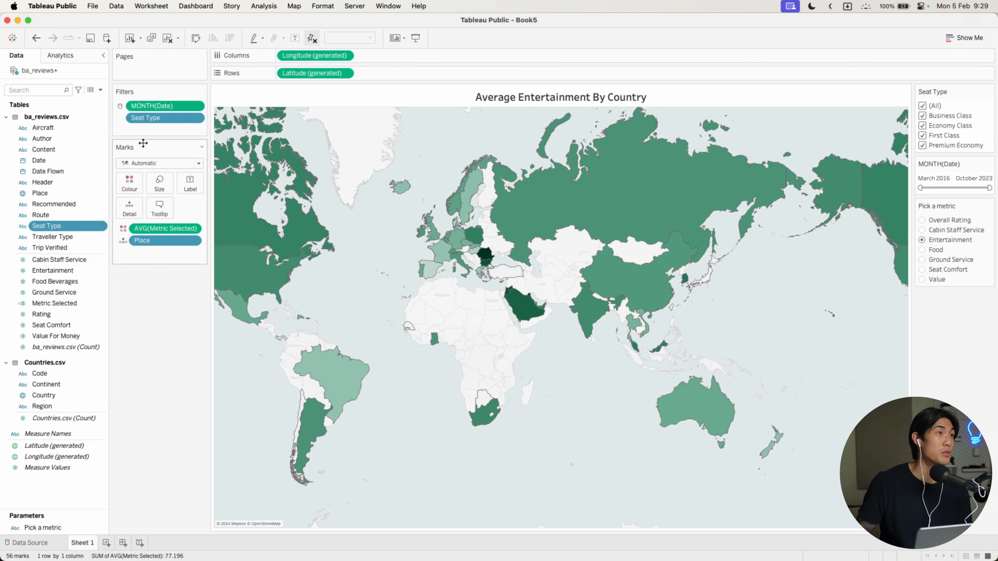
pyautogui.rightClick(70, 238)
pyautogui.click(93, 254)
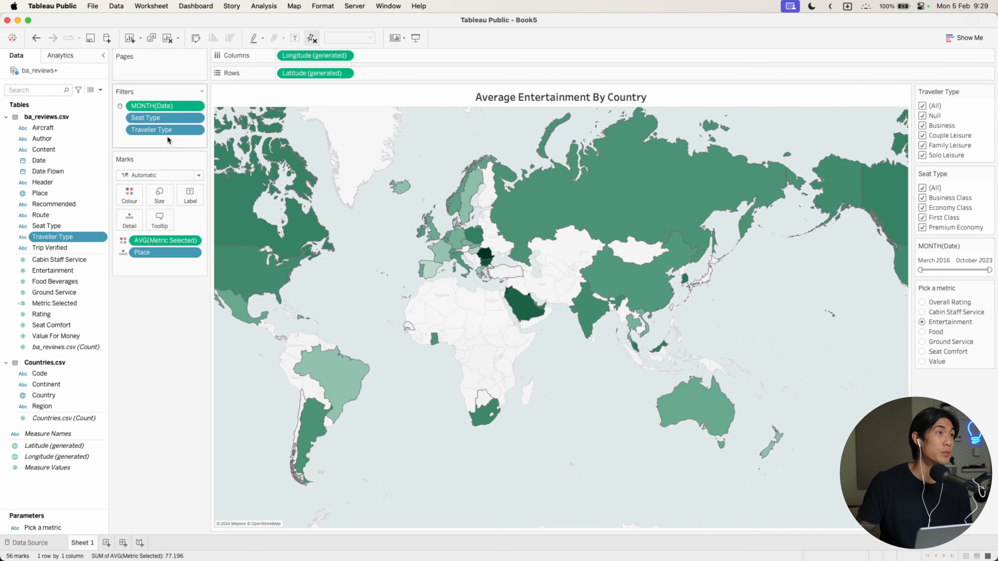
# Apply the Seat Type and Traveller Type filters to all worksheets using this data source
pyautogui.rightClick(167, 120)
pyautogui.moveTo(236, 169)
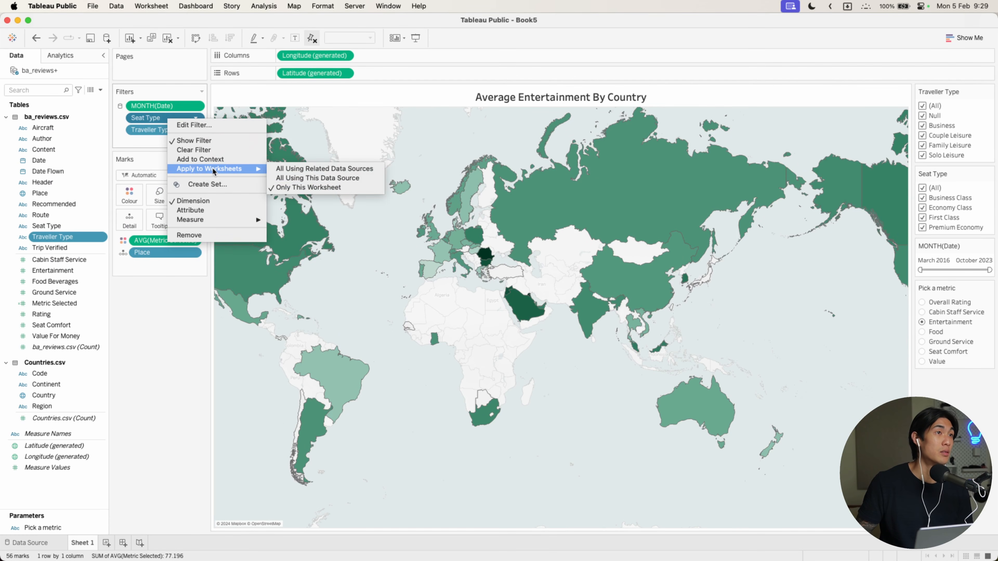
pyautogui.click(306, 179)
pyautogui.rightClick(165, 131)
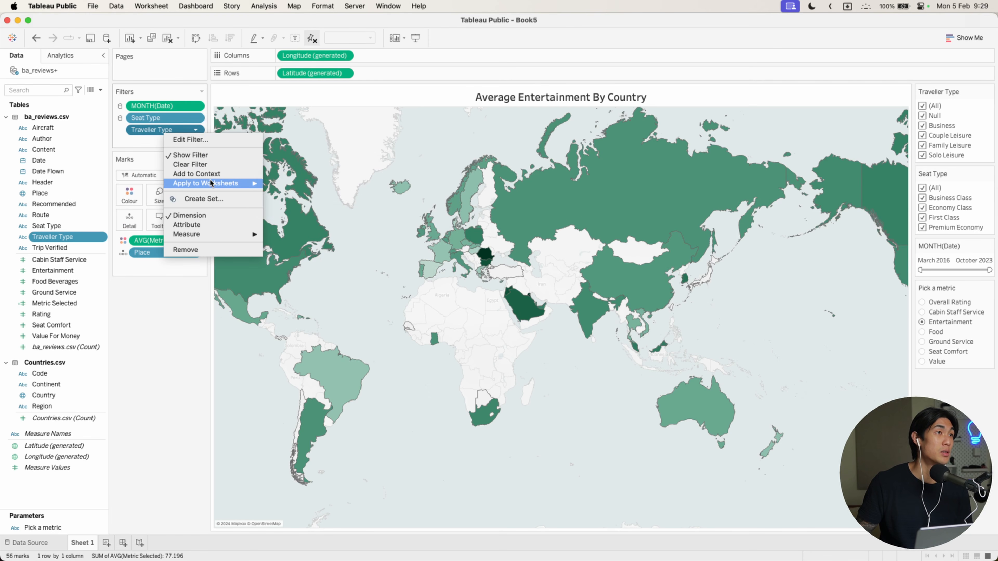
pyautogui.moveTo(211, 184)
pyautogui.click(314, 192)
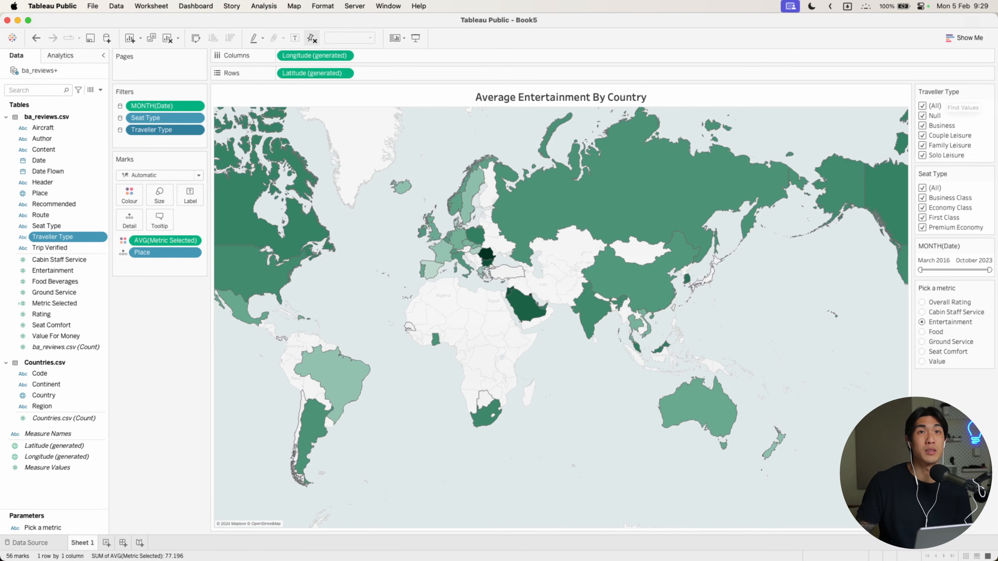
# Change the Traveller Type and Seat Type filters to single value lists, each set to (All)
pyautogui.click(989, 92)
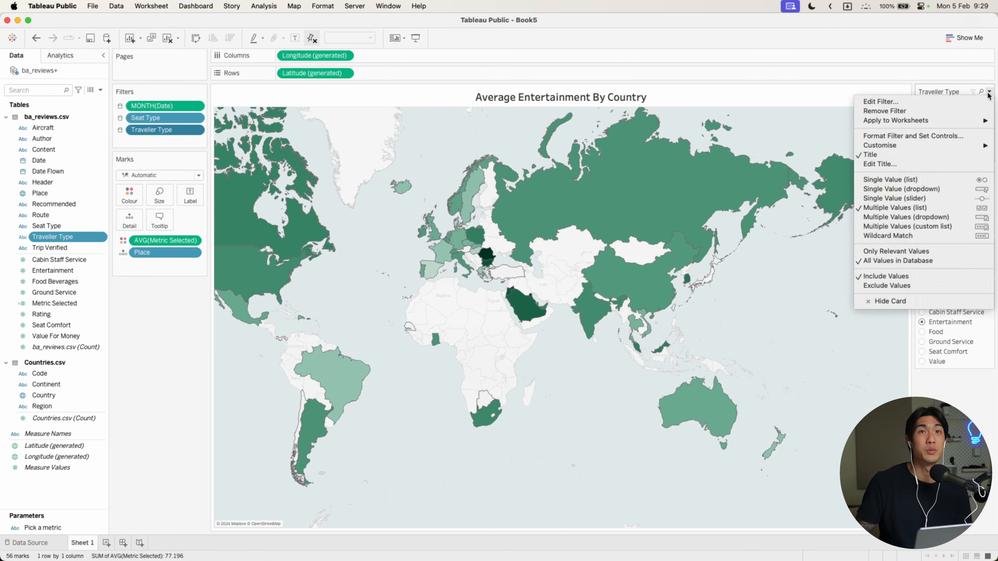
pyautogui.click(913, 179)
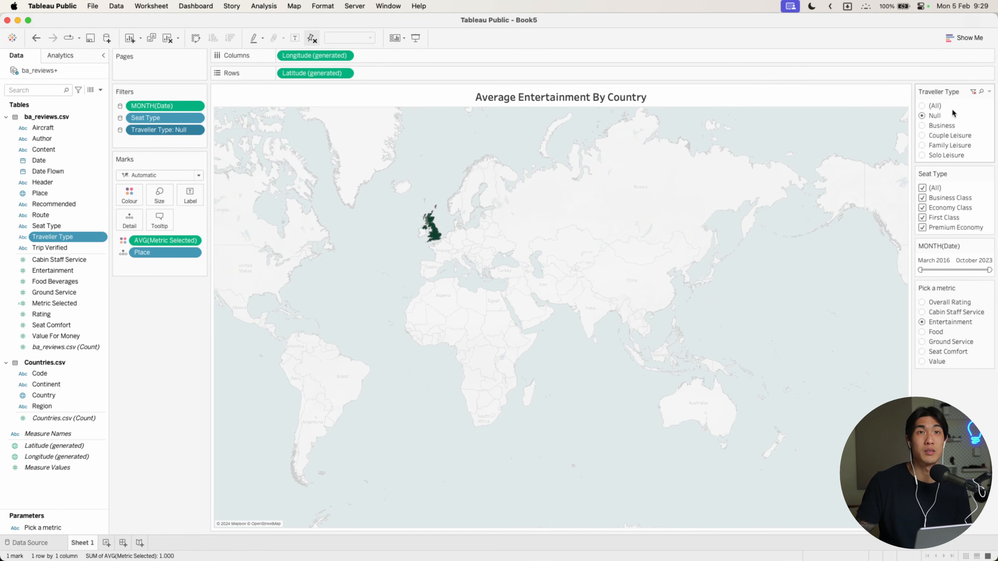
pyautogui.click(923, 105)
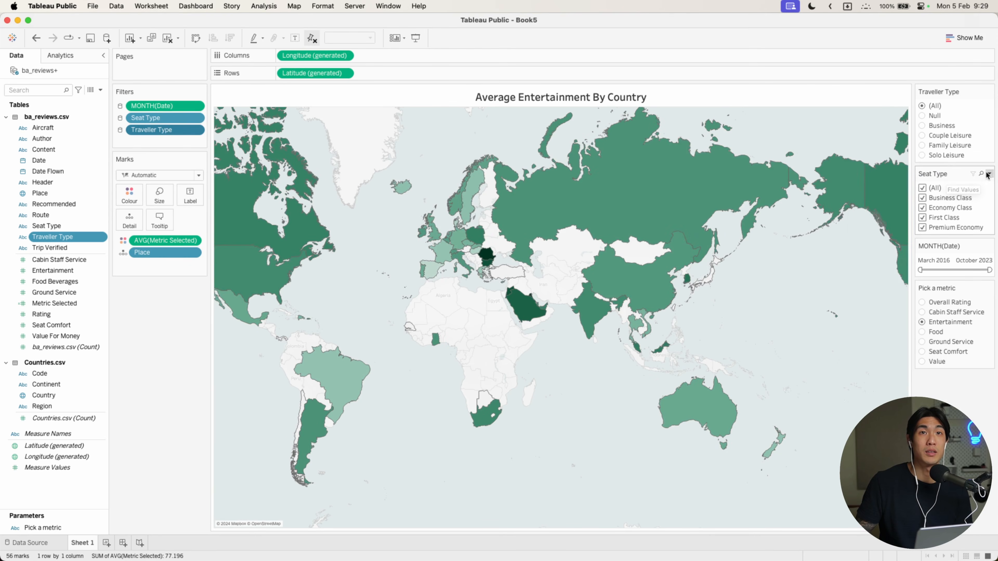
pyautogui.click(989, 173)
pyautogui.click(916, 262)
pyautogui.click(921, 188)
# Select Overall Rating as the metric and reorder the controls so the metric picker comes first, followed by the date filter
pyautogui.click(922, 302)
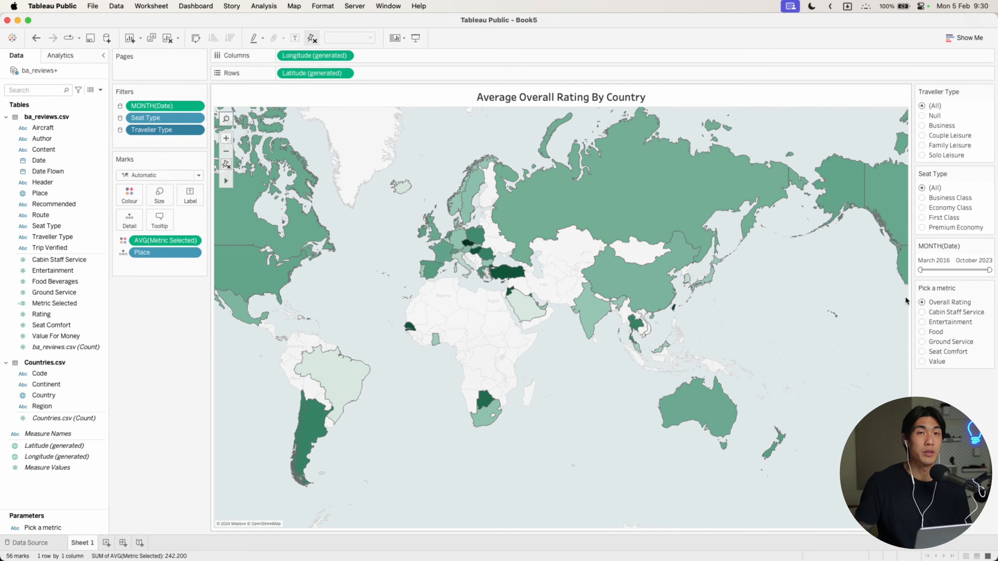
pyautogui.moveTo(935, 110); pyautogui.dragTo(941, 85)
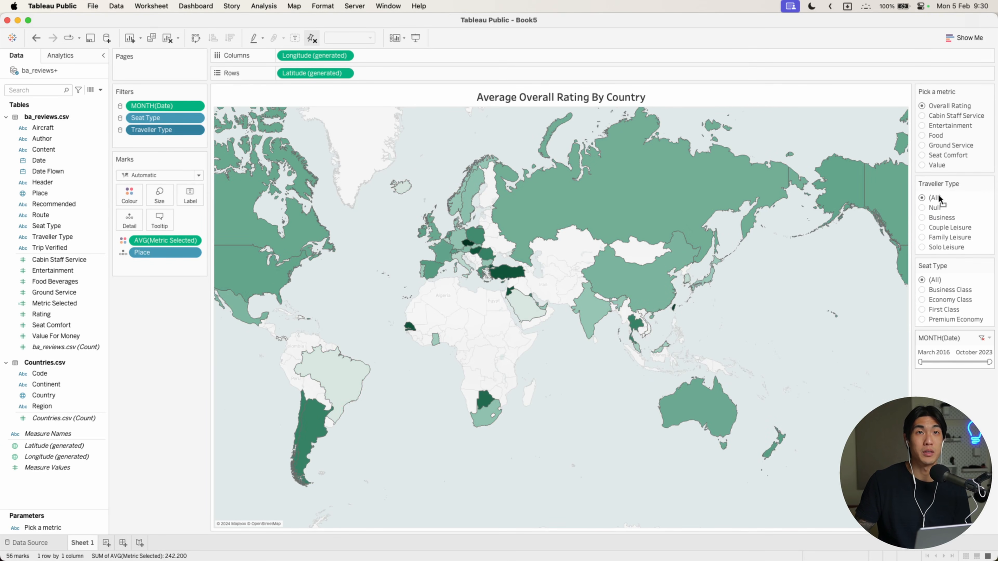
pyautogui.moveTo(940, 206); pyautogui.dragTo(939, 180)
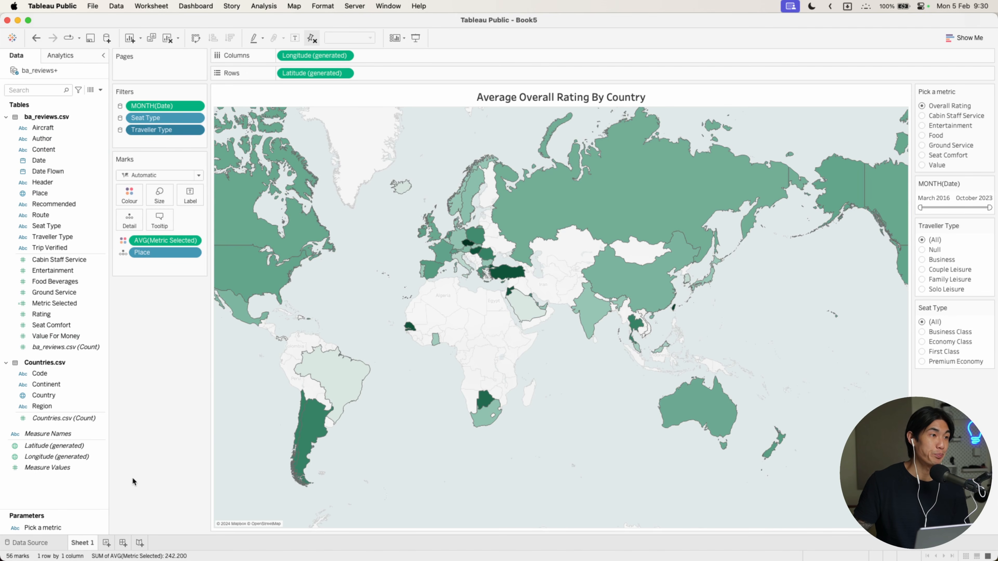
# On a new worksheet, list Aircraft in rows with the ba_reviews.csv count as text, sorted in descending order
pyautogui.click(106, 543)
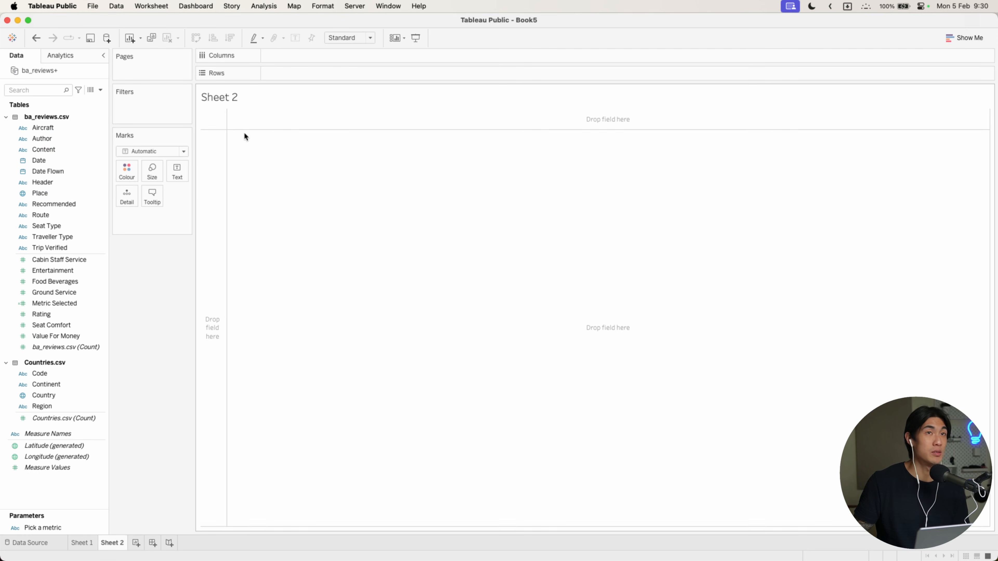
pyautogui.moveTo(62, 128); pyautogui.dragTo(275, 71)
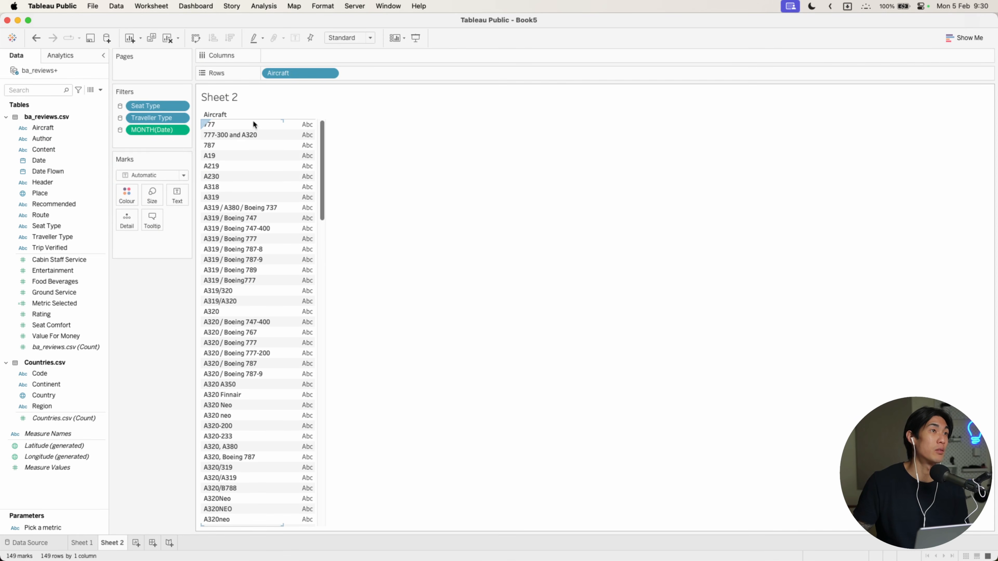
pyautogui.scroll(-15, 228, 248)
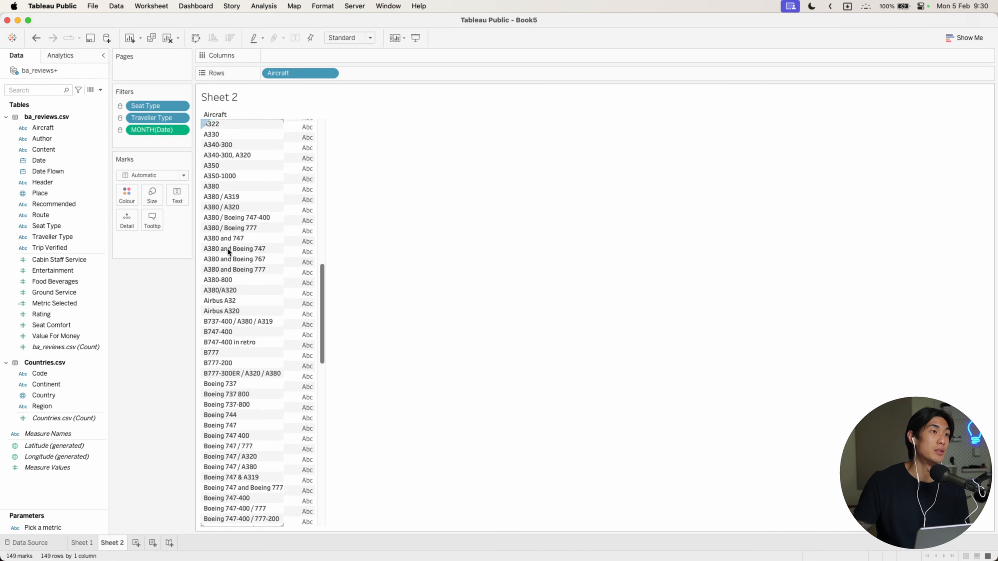
pyautogui.scroll(10, 227, 248)
pyautogui.scroll(5, 227, 248)
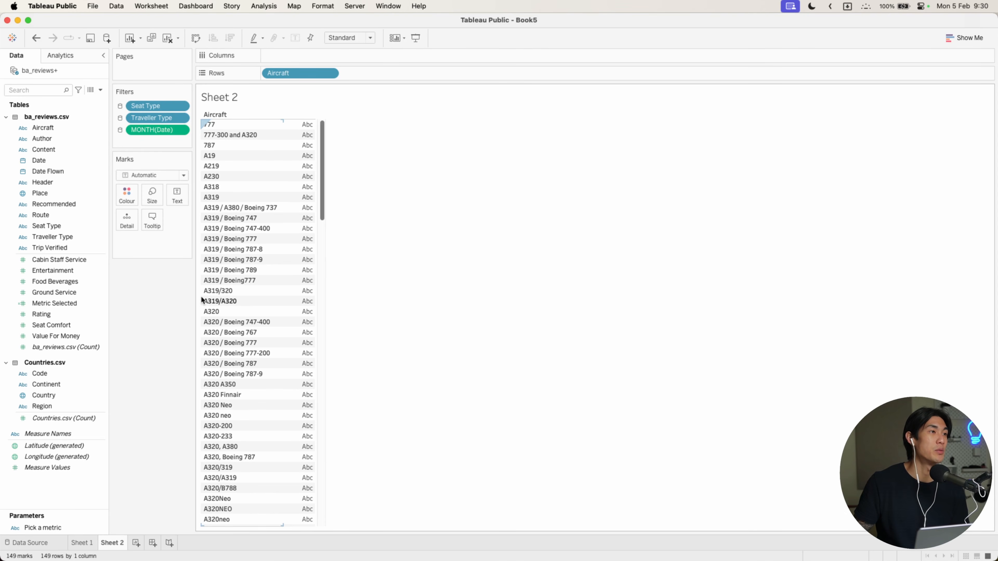
pyautogui.moveTo(49, 346); pyautogui.dragTo(175, 196)
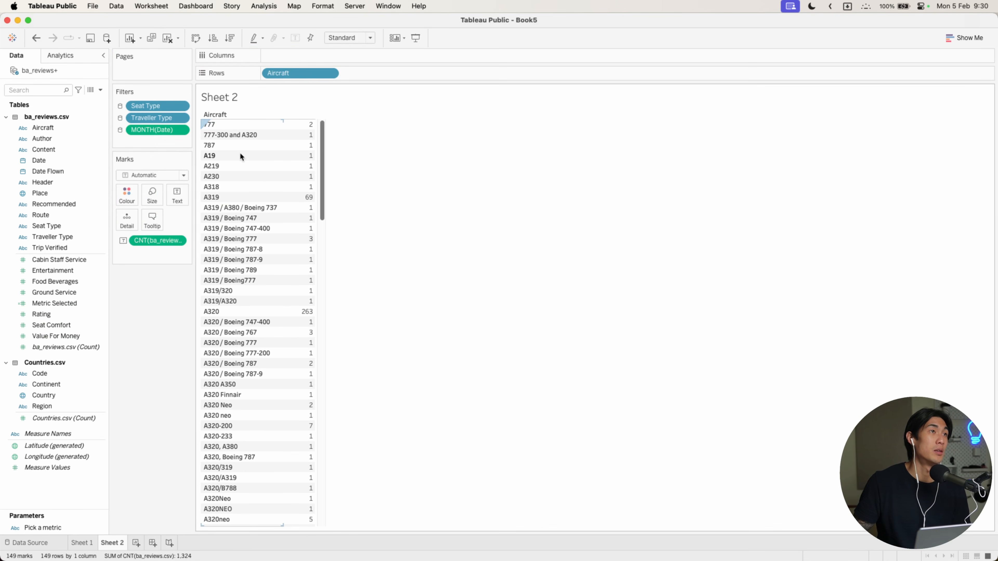
pyautogui.click(231, 38)
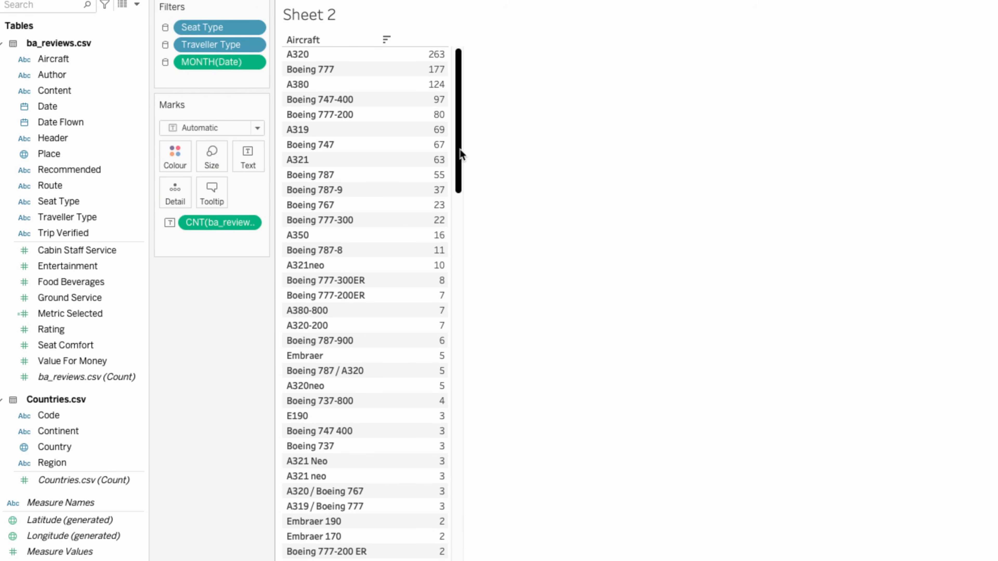
# Group all the less frequent aircraft, from Boeing 787-9 down to 777-300 and A320 at the end of the list
pyautogui.click(354, 190)
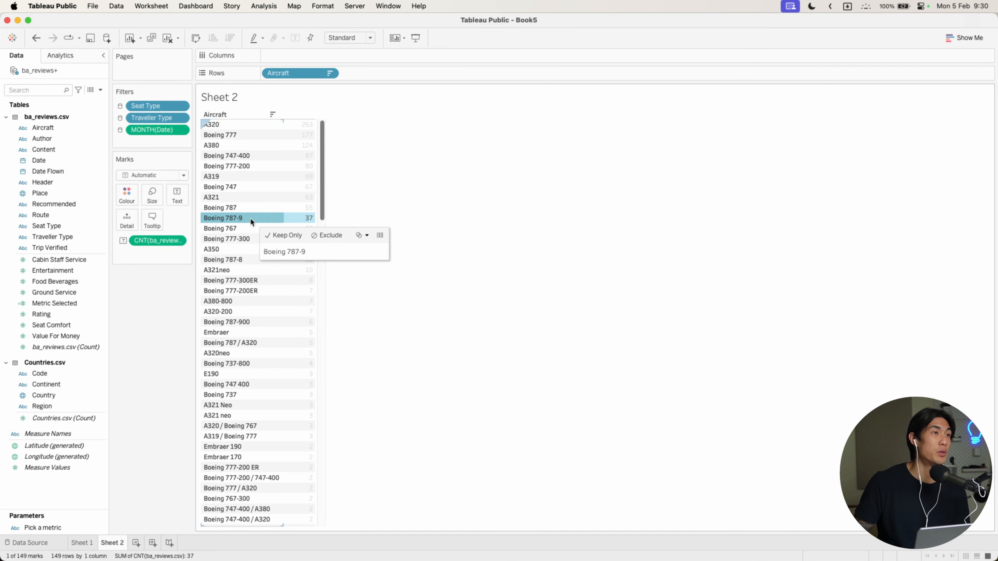
pyautogui.scroll(-20, 262, 317)
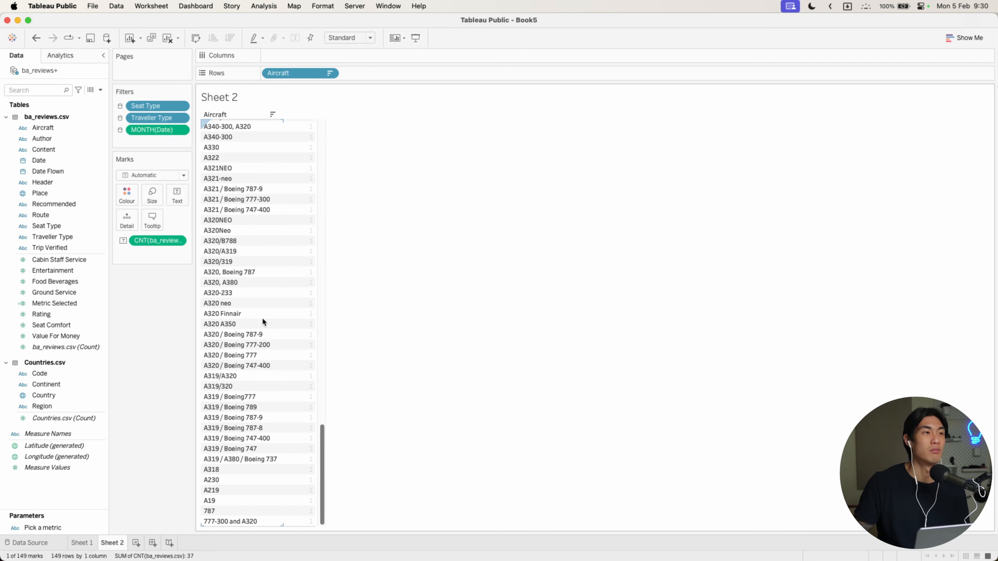
pyautogui.keyDown('shift'); pyautogui.click(248, 521); pyautogui.keyUp('shift')
pyautogui.moveTo(251, 445)
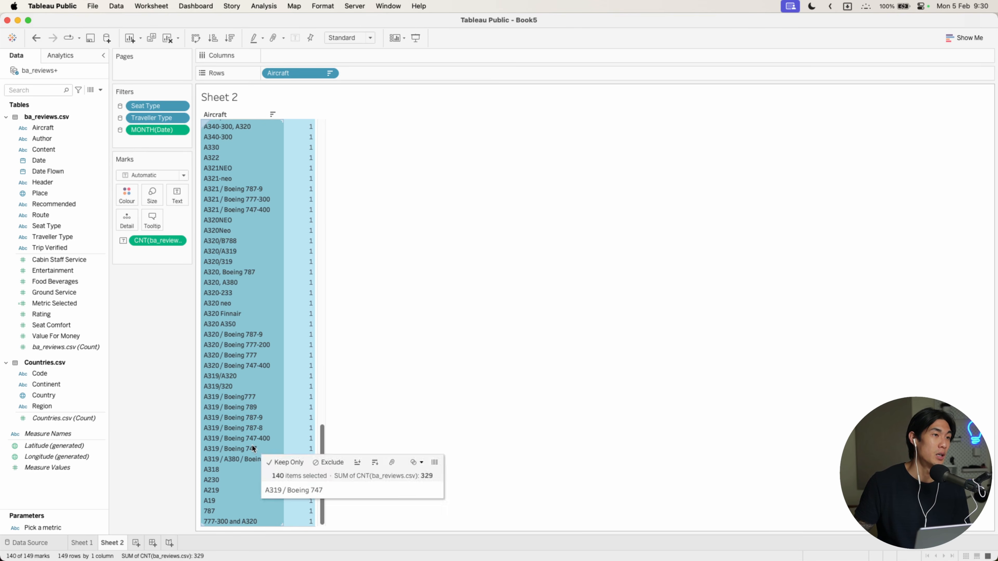
pyautogui.click(391, 463)
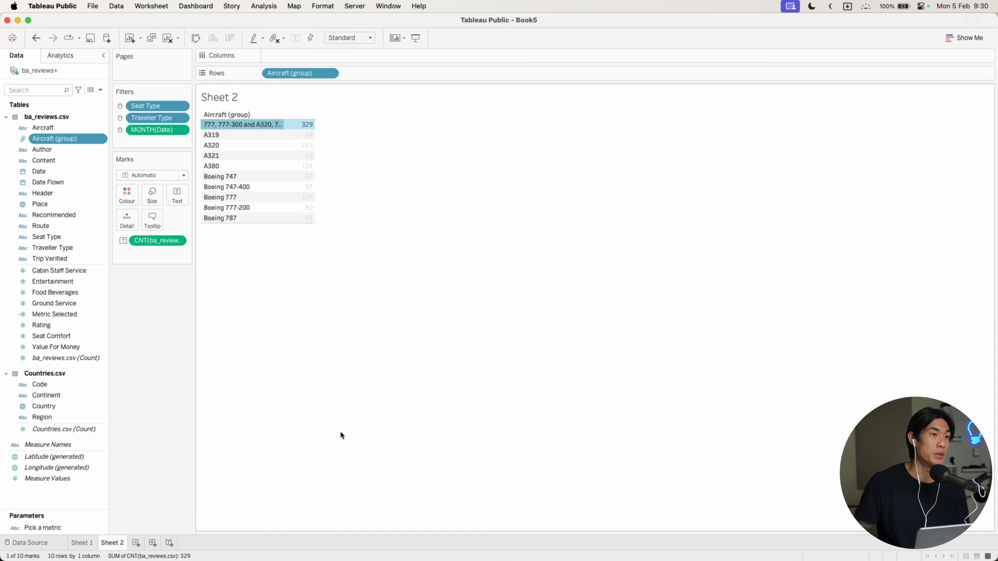
# Edit the Aircraft (group) field to rename the combined group of less frequent aircraft as Various
pyautogui.rightClick(59, 139)
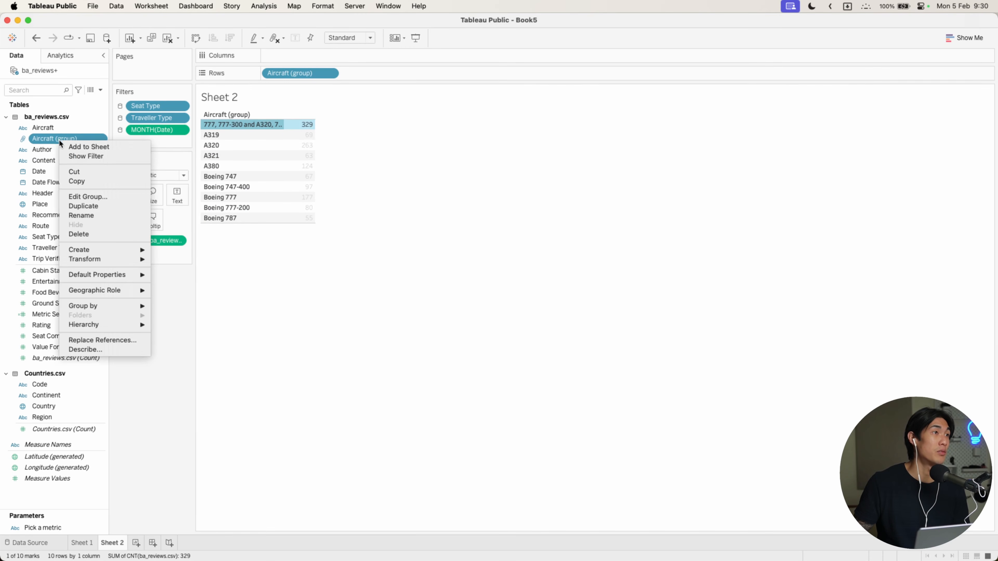
pyautogui.click(83, 194)
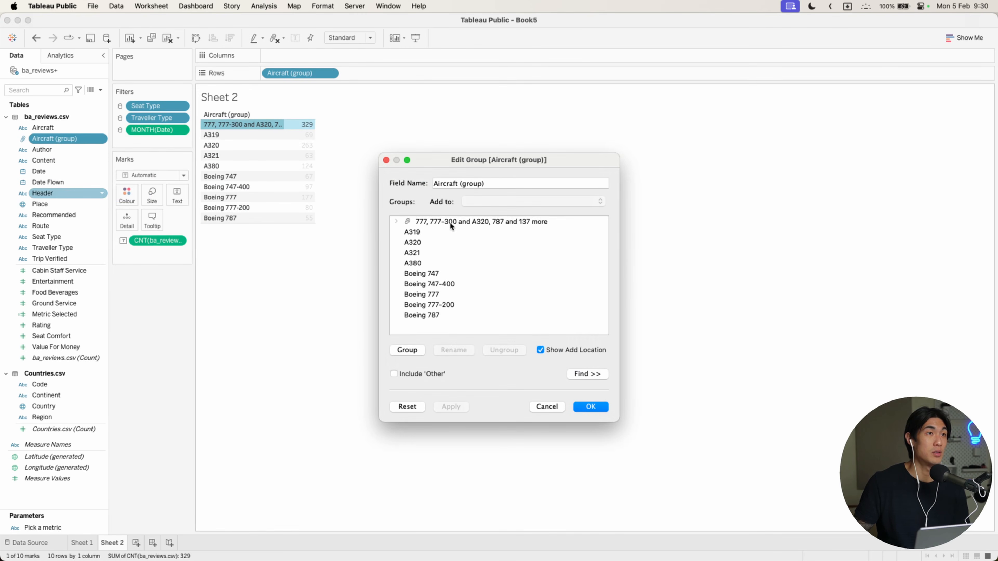
pyautogui.click(440, 222)
pyautogui.click(461, 349)
pyautogui.write('Various')
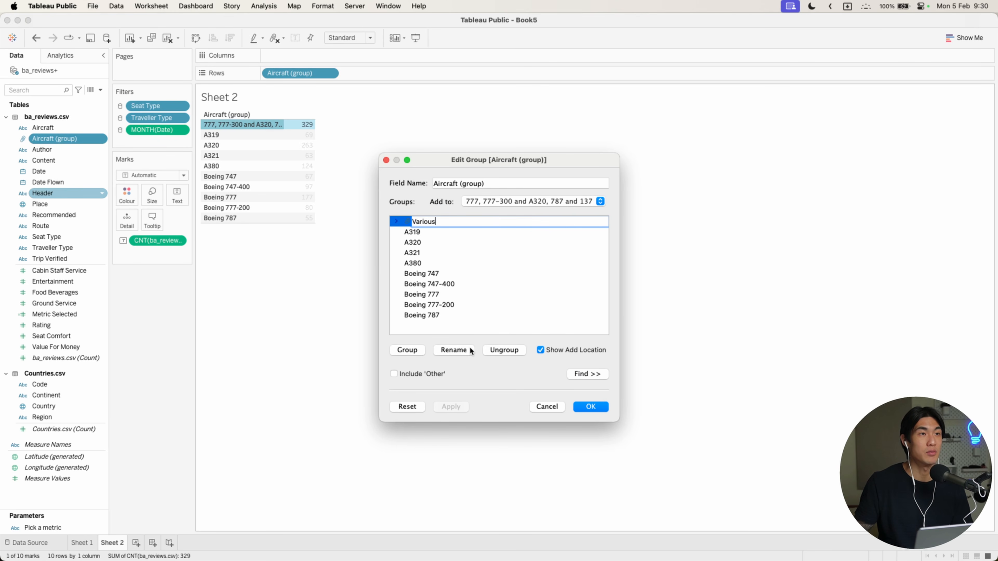
pyautogui.press('Return')
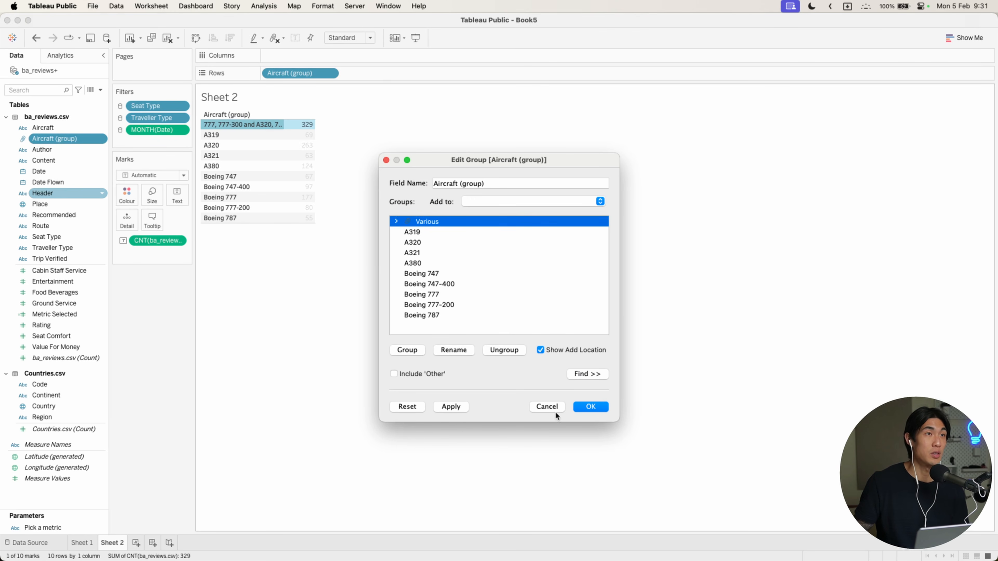
pyautogui.click(593, 407)
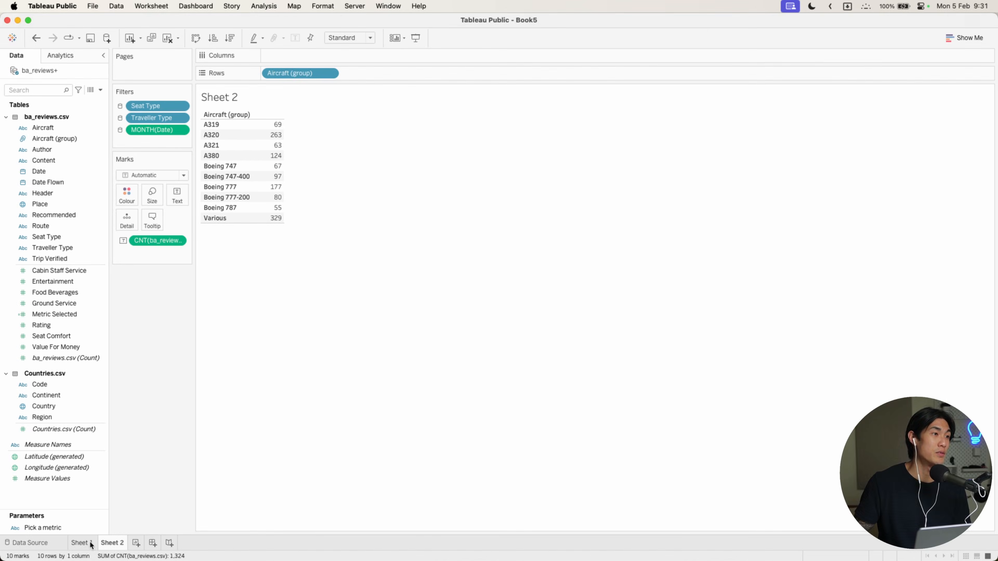
# Rename Sheet 1 as Map
pyautogui.click(81, 543)
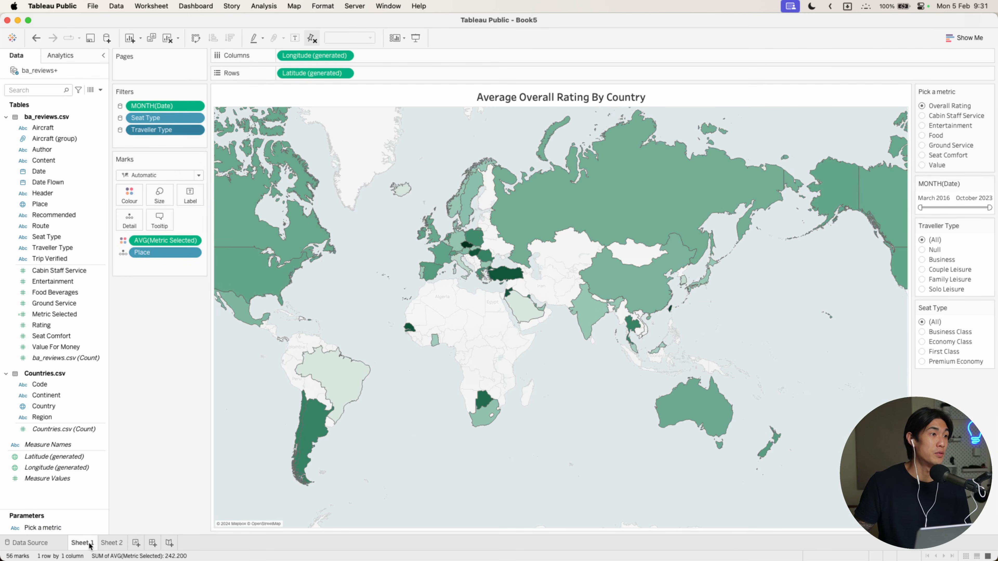
pyautogui.write('Map')
pyautogui.press('Return')
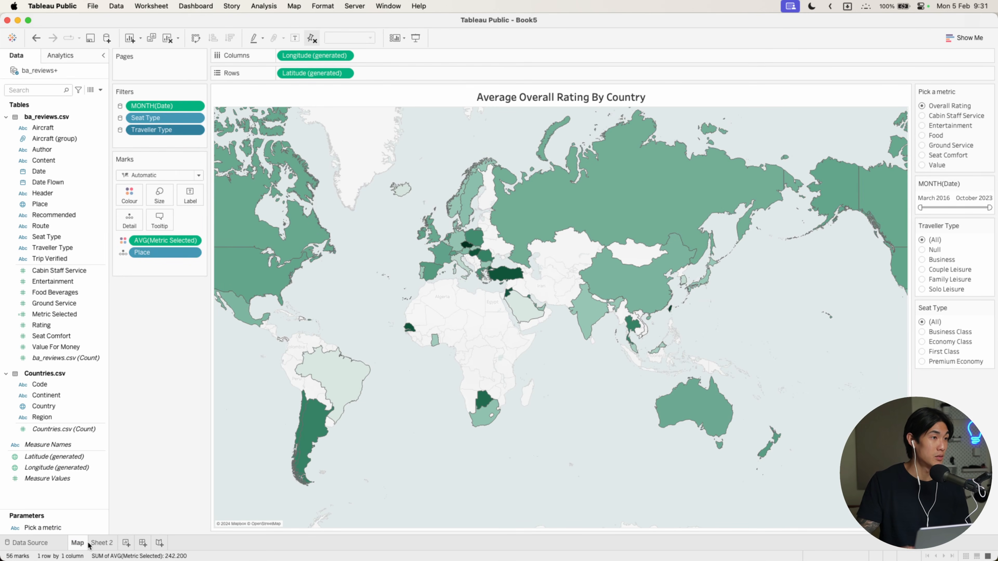
# Show Aircraft (group) as a filter on the map sheet
pyautogui.rightClick(60, 140)
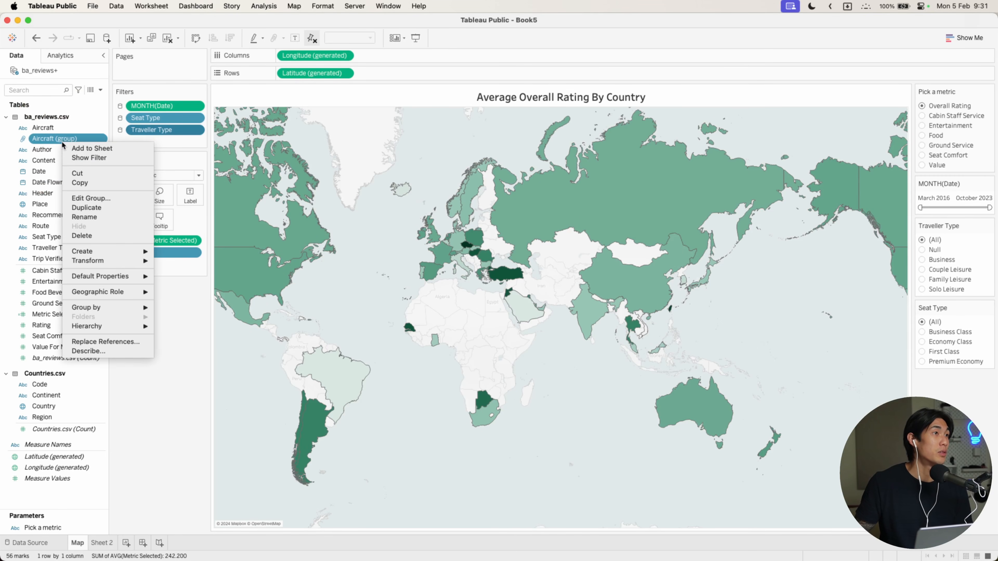
pyautogui.click(83, 153)
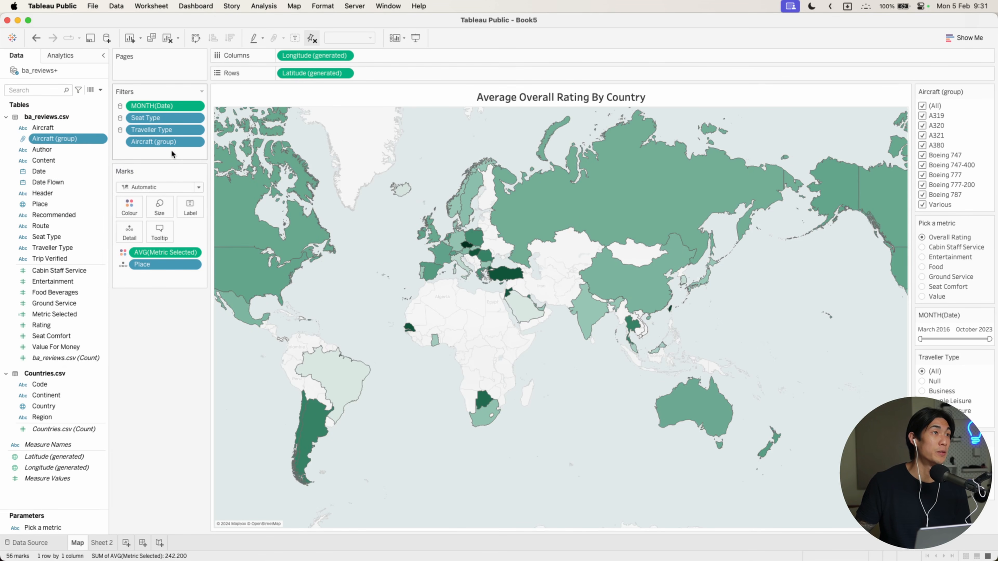
# Apply the Aircraft (group) filter to all worksheets using this data source and show it as a single-value dropdown
pyautogui.rightClick(170, 143)
pyautogui.moveTo(204, 195)
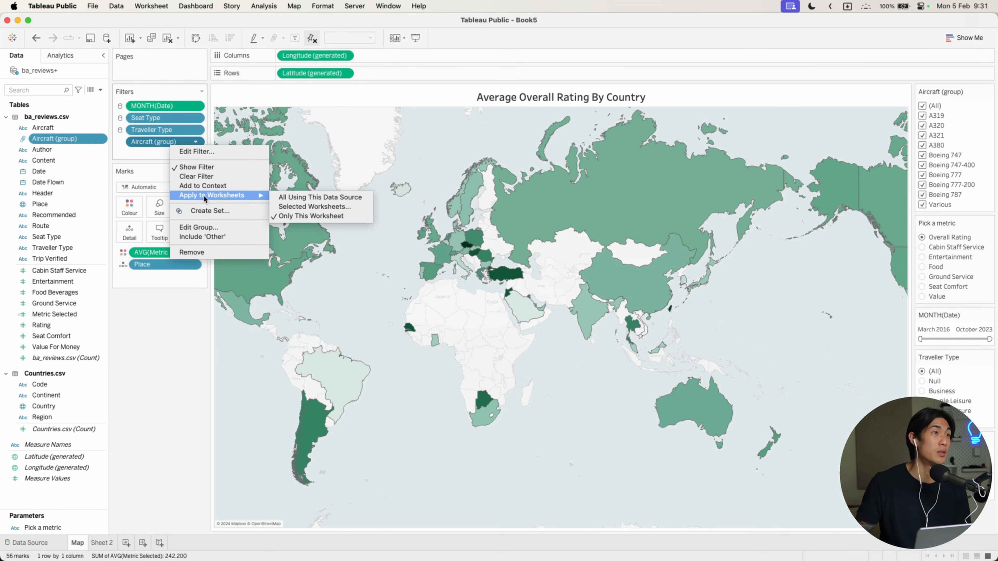
pyautogui.click(297, 200)
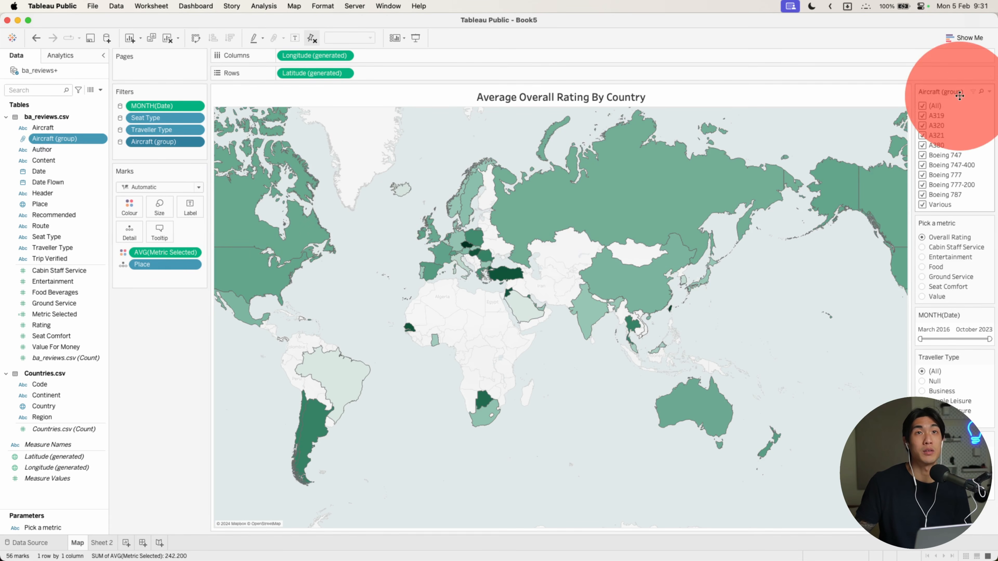
pyautogui.click(989, 91)
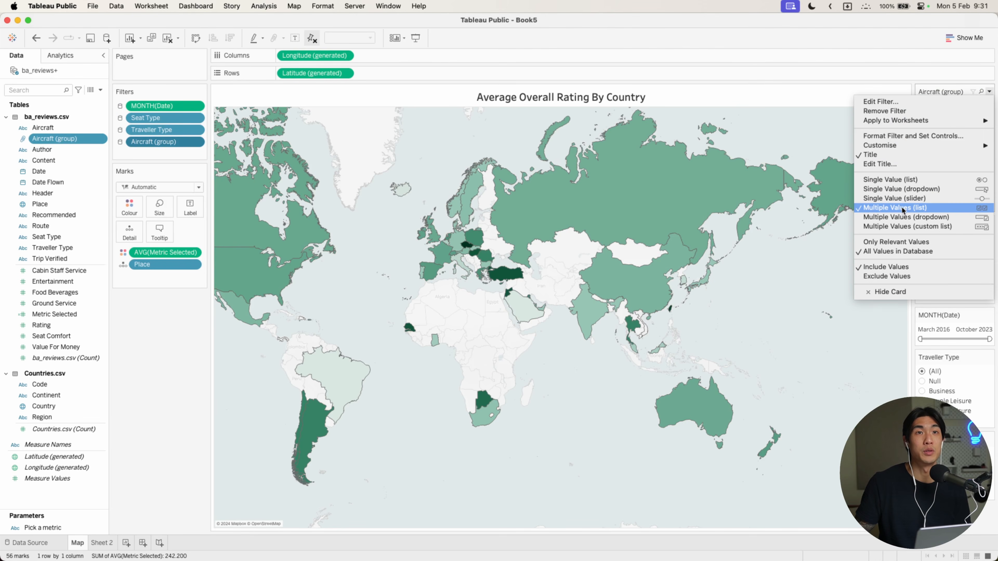
pyautogui.click(926, 190)
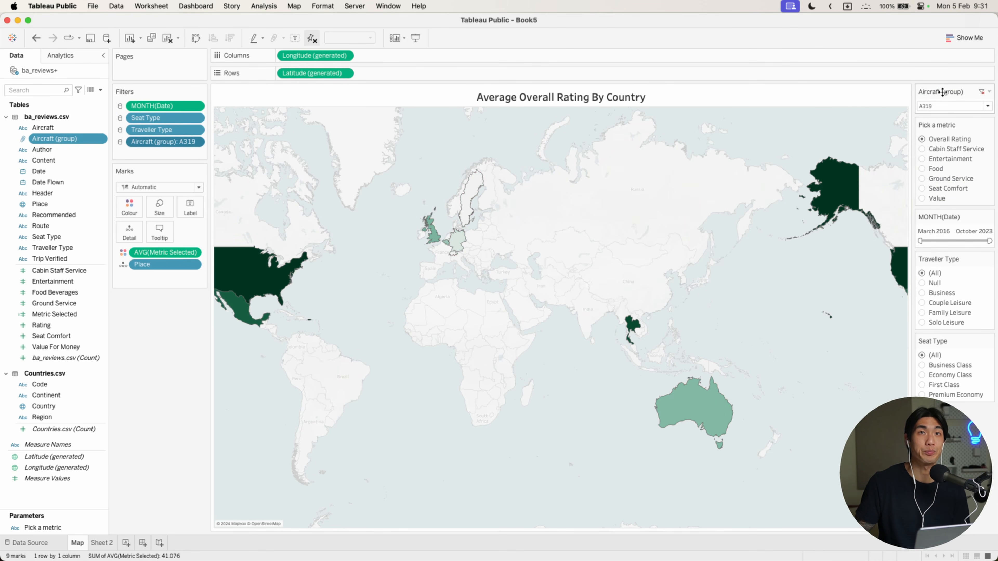
# Try the Aircraft (group) filter on the map with (All), A320 and Boeing 747
pyautogui.click(951, 106)
pyautogui.click(935, 129)
pyautogui.click(940, 105)
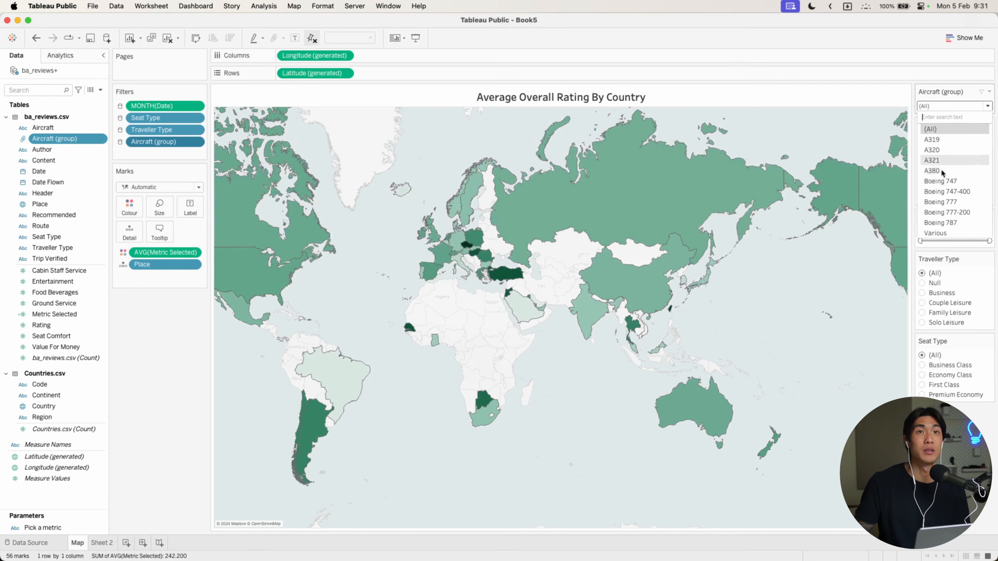
pyautogui.click(944, 150)
pyautogui.click(944, 107)
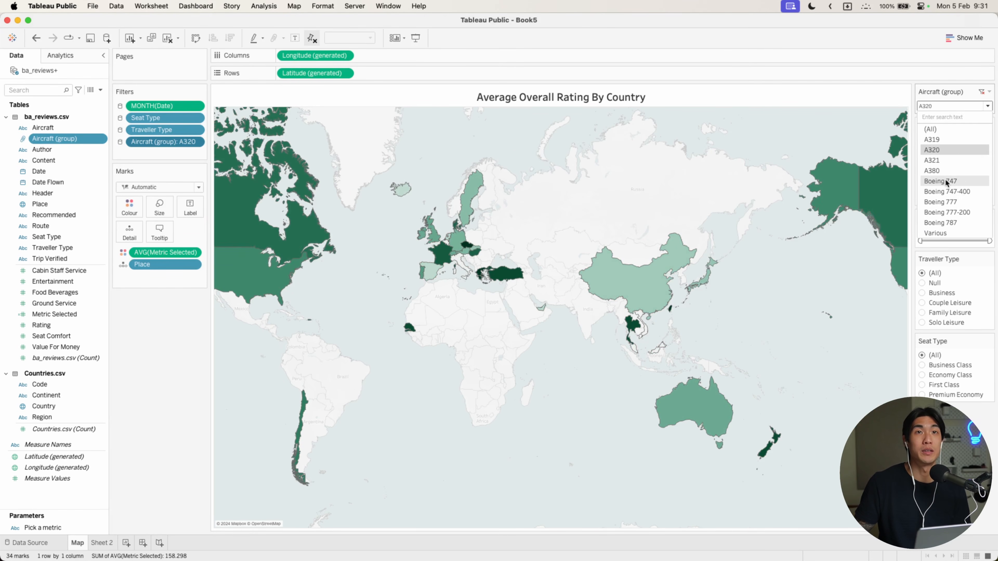
pyautogui.click(945, 181)
# Set the Aircraft (group) filter to (All) and move its card below the Seat Type filter
pyautogui.click(939, 106)
pyautogui.click(933, 129)
pyautogui.moveTo(944, 89); pyautogui.dragTo(951, 403)
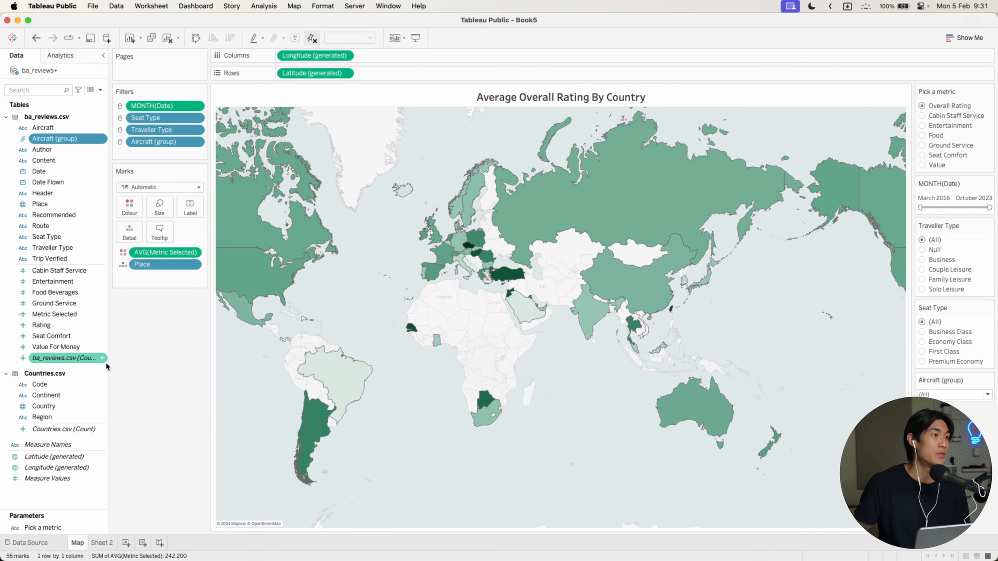
# Show Continent as a filter and apply it to all worksheets using this data source
pyautogui.rightClick(54, 396)
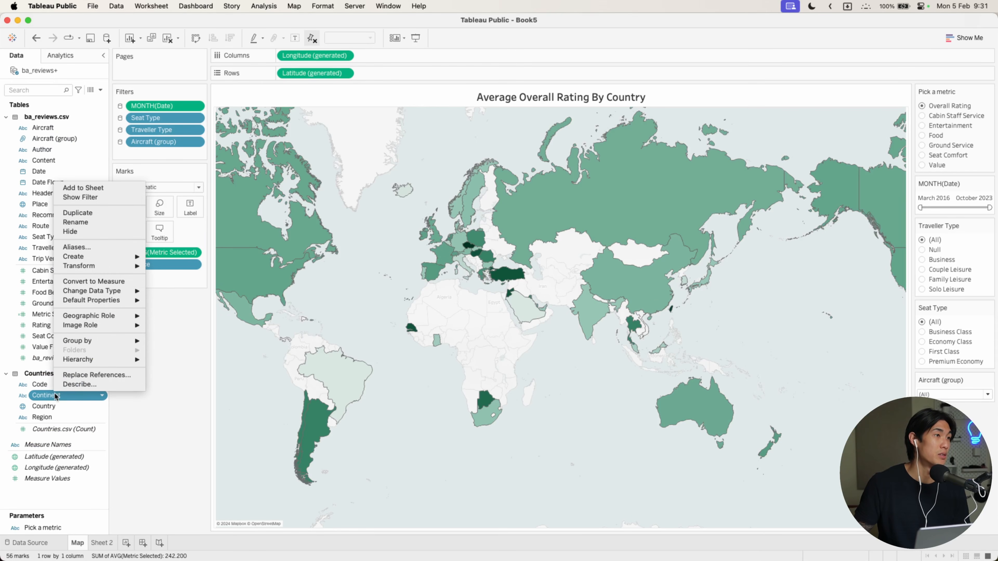
pyautogui.click(89, 200)
pyautogui.rightClick(182, 159)
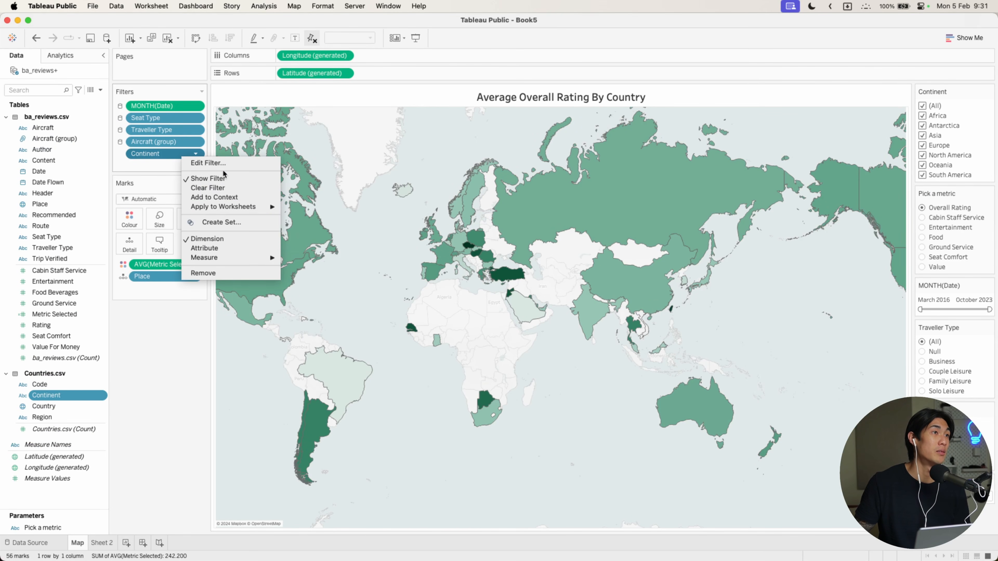
pyautogui.moveTo(224, 208)
pyautogui.click(299, 216)
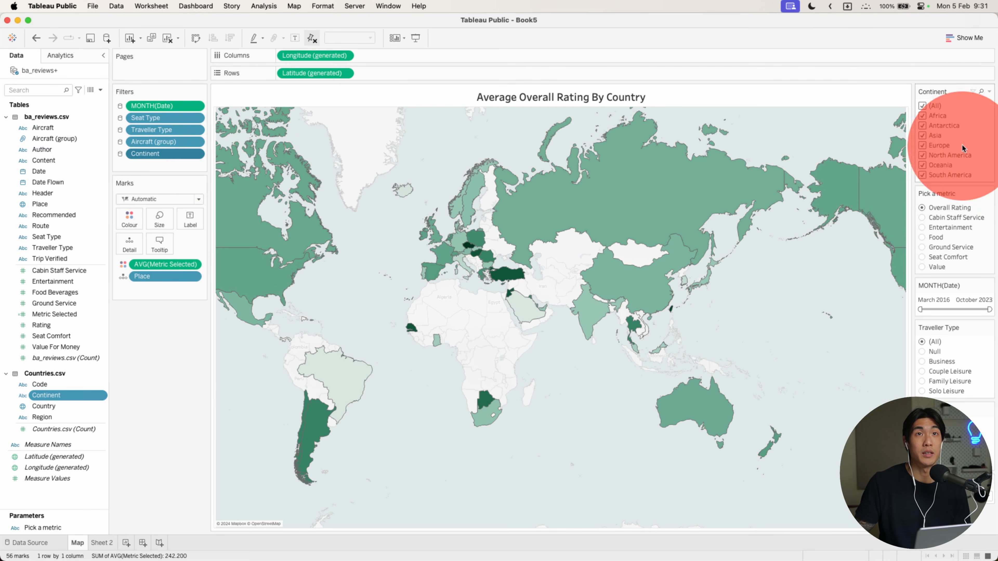
# Show the Continent filter as a single-value dropdown, clear its selection and place its card below Aircraft (group)
pyautogui.click(989, 92)
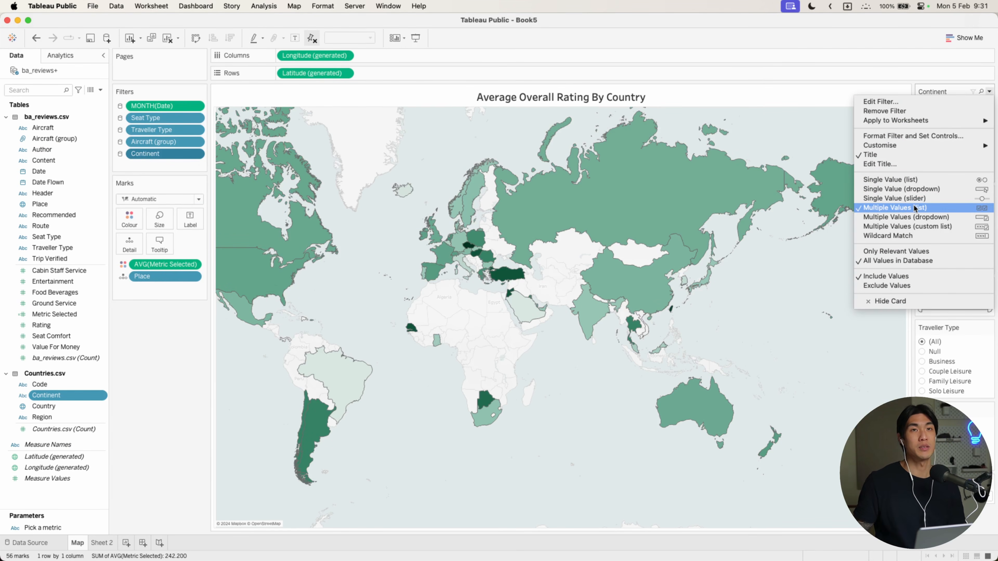
pyautogui.click(903, 189)
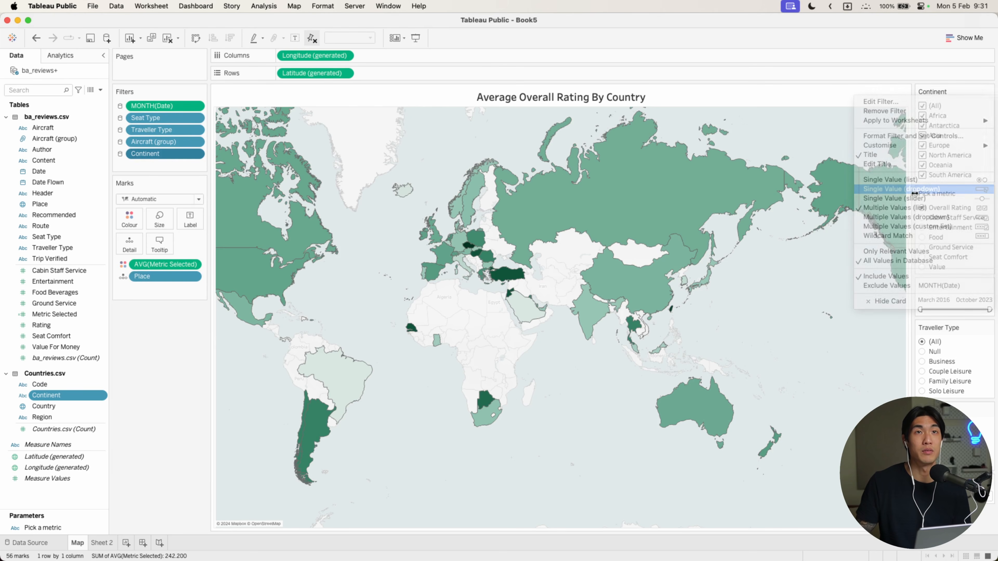
pyautogui.click(982, 93)
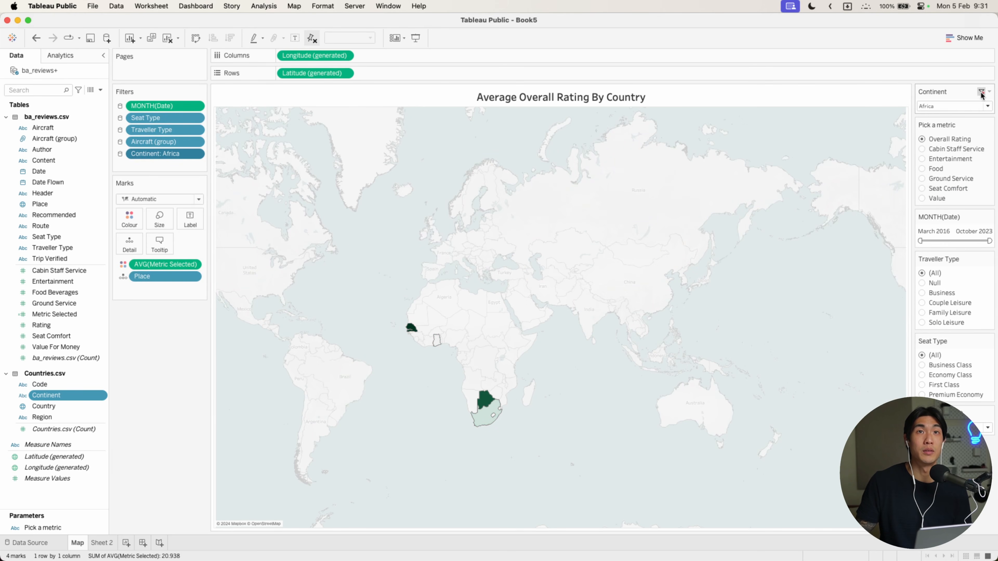
pyautogui.scroll(-2, 955, 299)
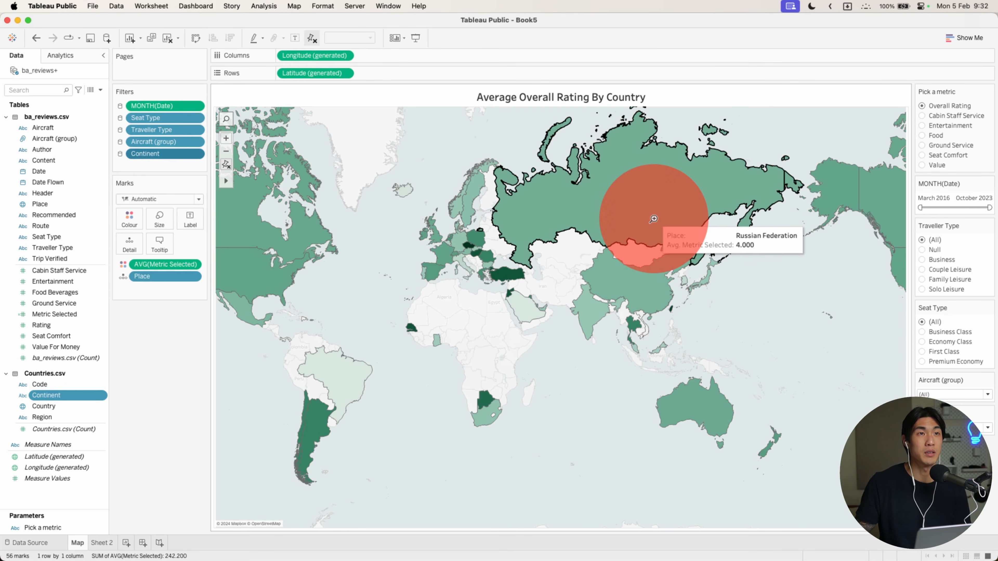
# Edit the map tooltip to remove the Place: label in front of the Place field
pyautogui.click(155, 243)
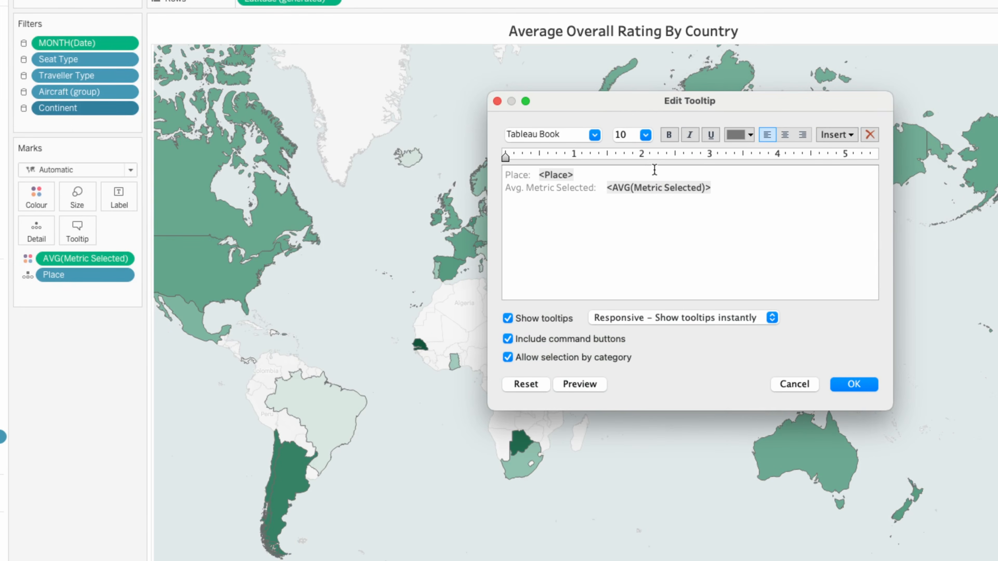
pyautogui.press('BackSpace')
pyautogui.press('BackSpace')
pyautogui.press('BackSpace')
pyautogui.press('BackSpace')
pyautogui.press('BackSpace')
pyautogui.press('BackSpace')
pyautogui.press('BackSpace')
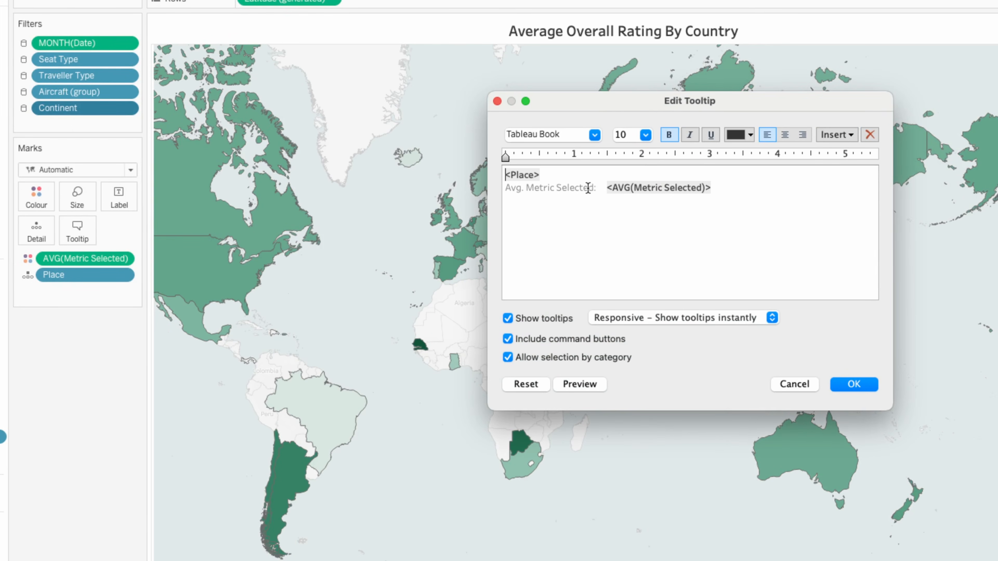
# Replace the Avg. Metric Selected label in the tooltip with Average, the Pick a metric parameter and a colon
pyautogui.press('BackSpace')
pyautogui.press('BackSpace')
pyautogui.press('BackSpace')
pyautogui.press('BackSpace')
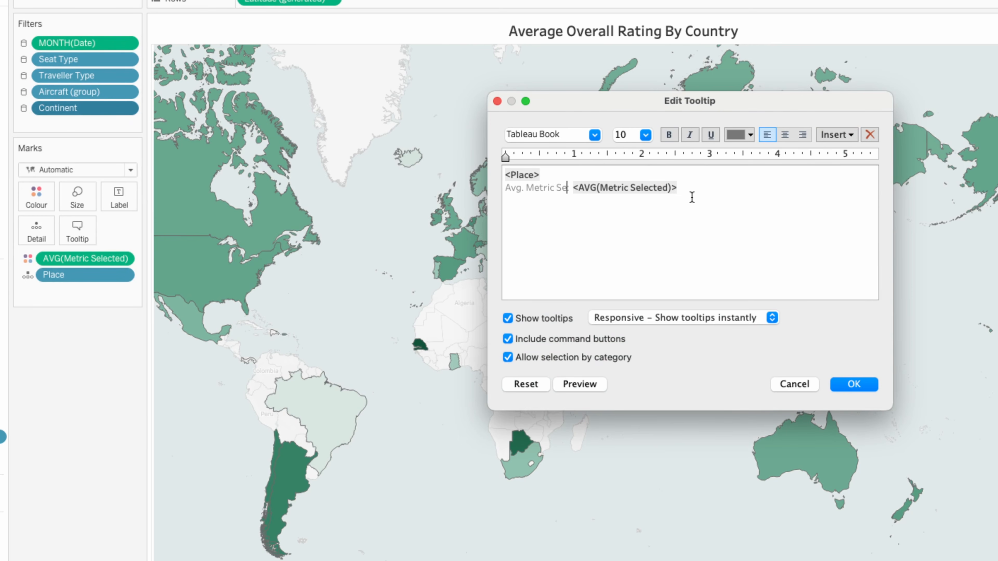
pyautogui.press('BackSpace')
pyautogui.press('BackSpace')
pyautogui.press('BackSpace')
pyautogui.press('BackSpace')
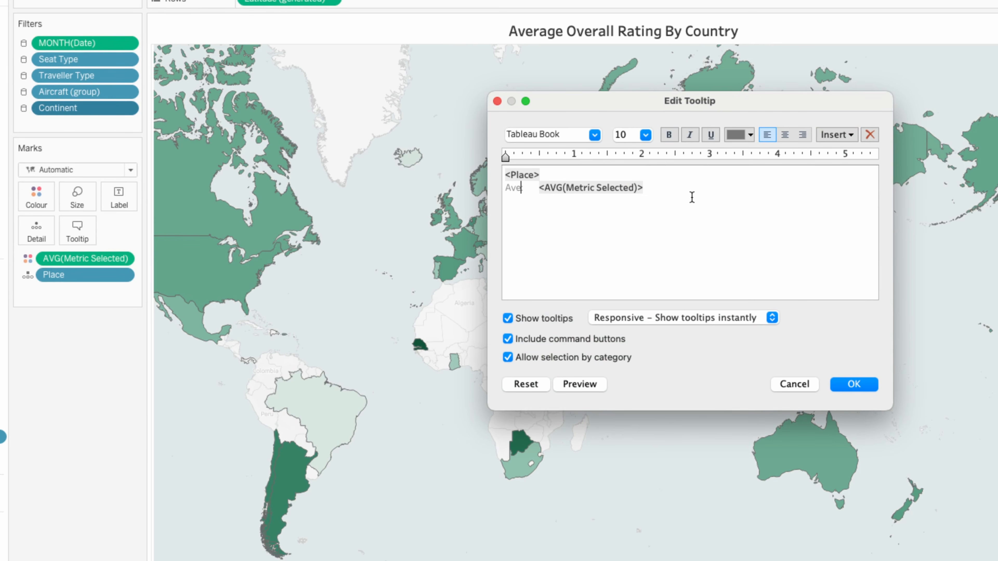
pyautogui.write('rage :')
pyautogui.click(832, 135)
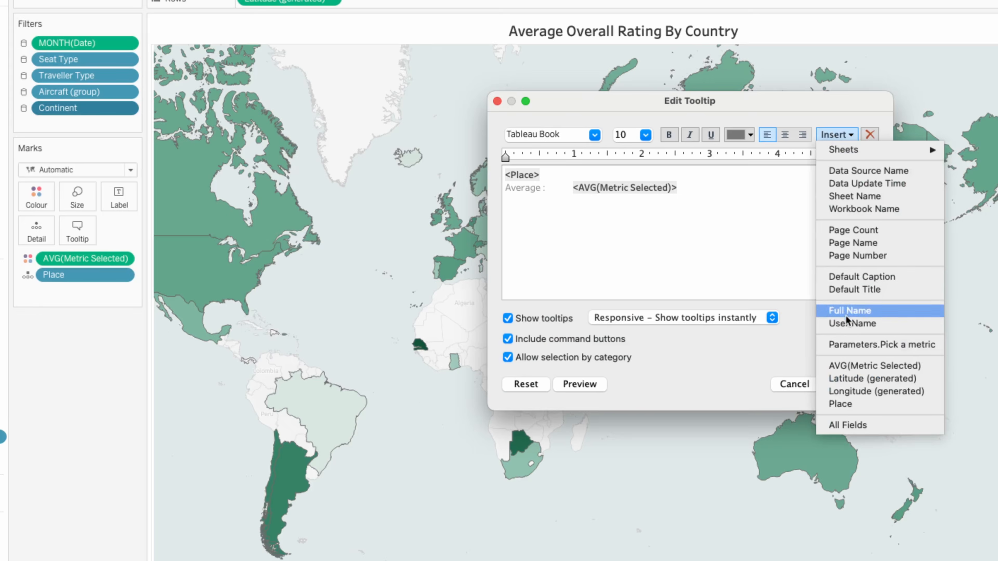
pyautogui.click(856, 345)
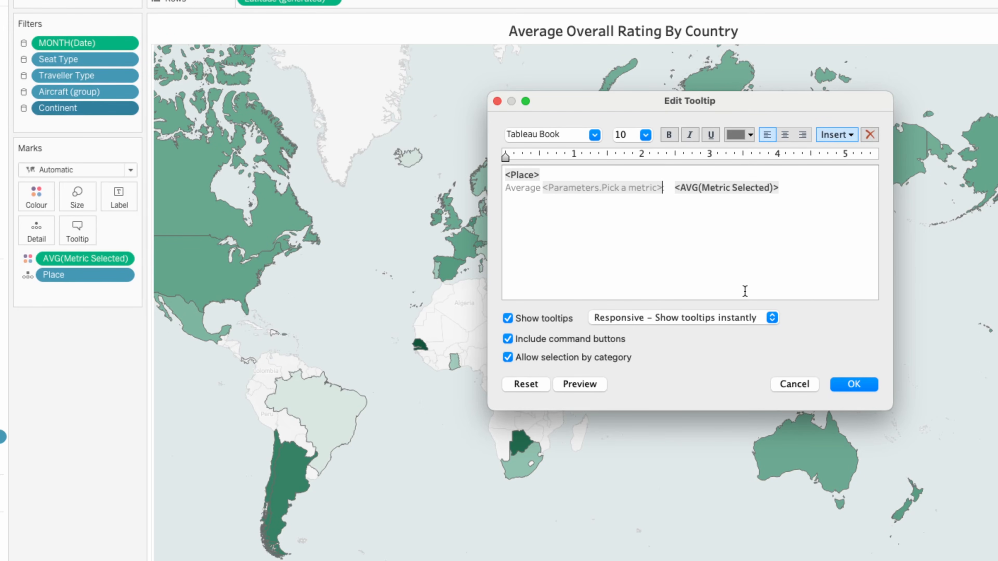
# Disable the command buttons and selection by category for the tooltip and apply the tooltip changes
pyautogui.click(549, 358)
pyautogui.click(576, 342)
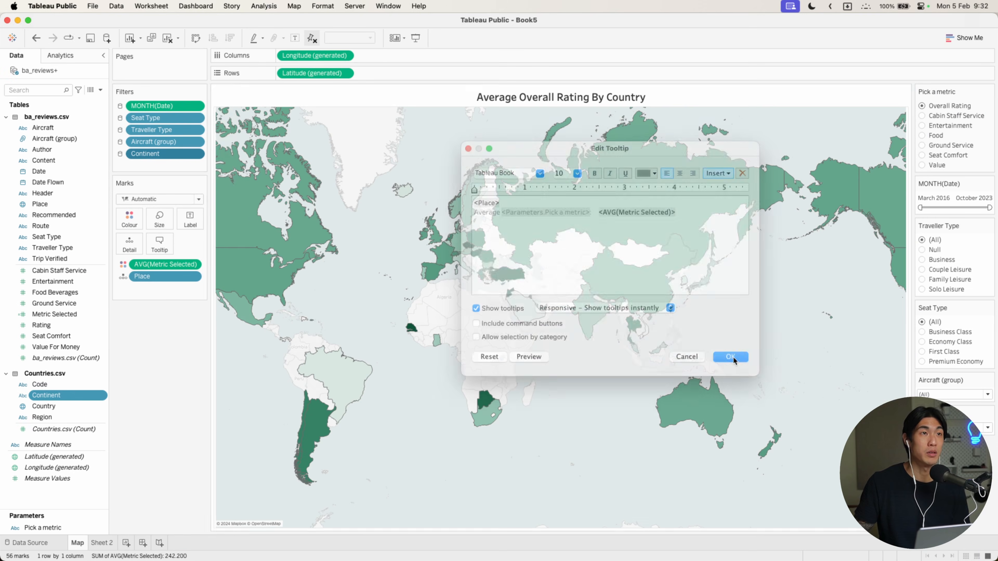
pyautogui.click(854, 387)
# Switch the metric to Cabin Staff Service and check the tooltip over the United Kingdom
pyautogui.scroll(3, 464, 250)
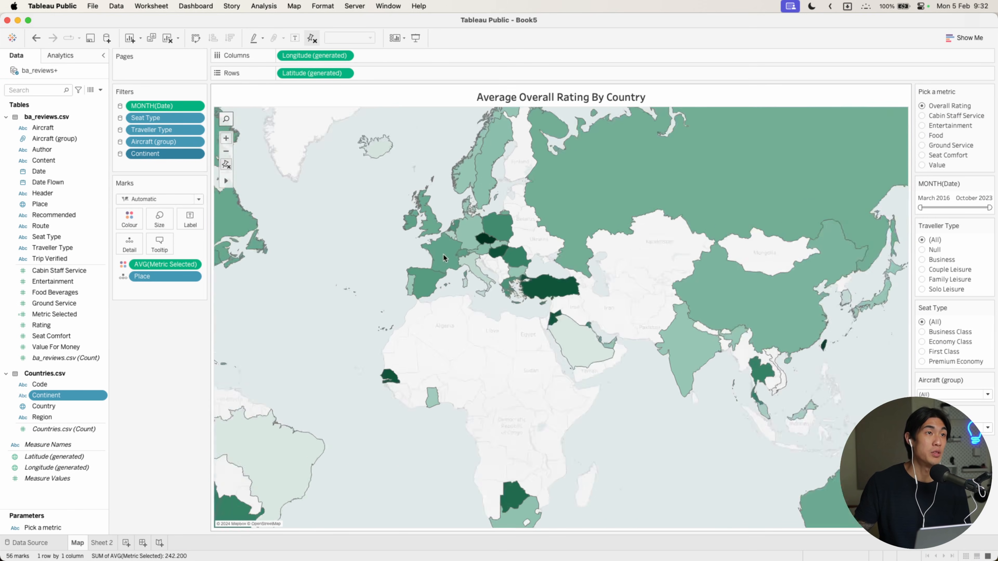
pyautogui.scroll(3, 443, 258)
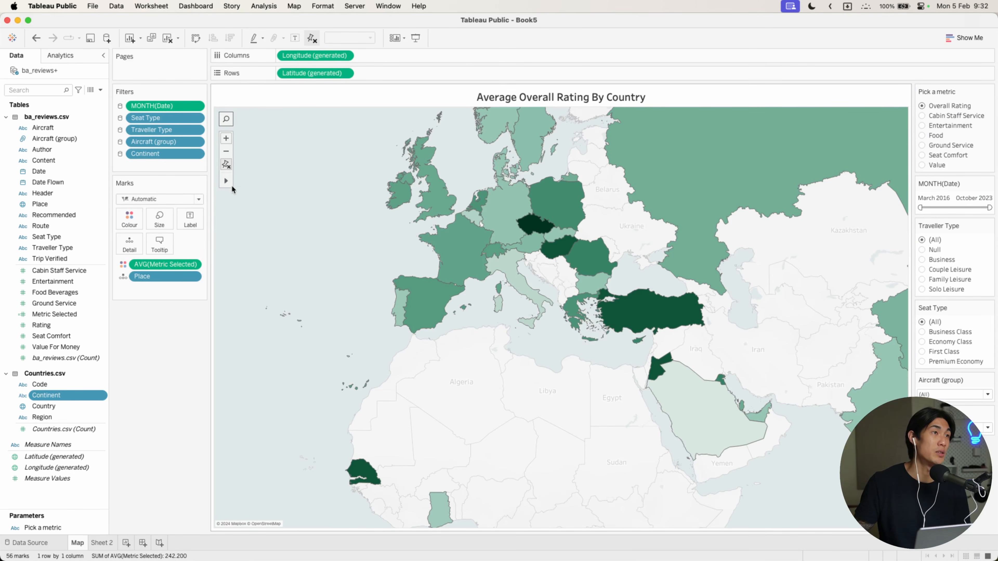
pyautogui.moveTo(341, 230); pyautogui.dragTo(351, 301)
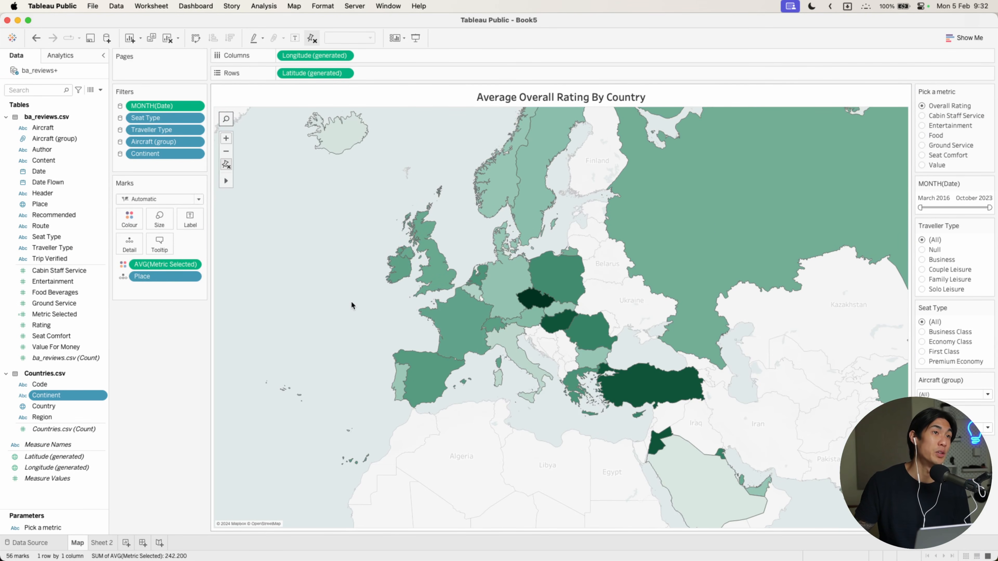
pyautogui.scroll(5, 351, 301)
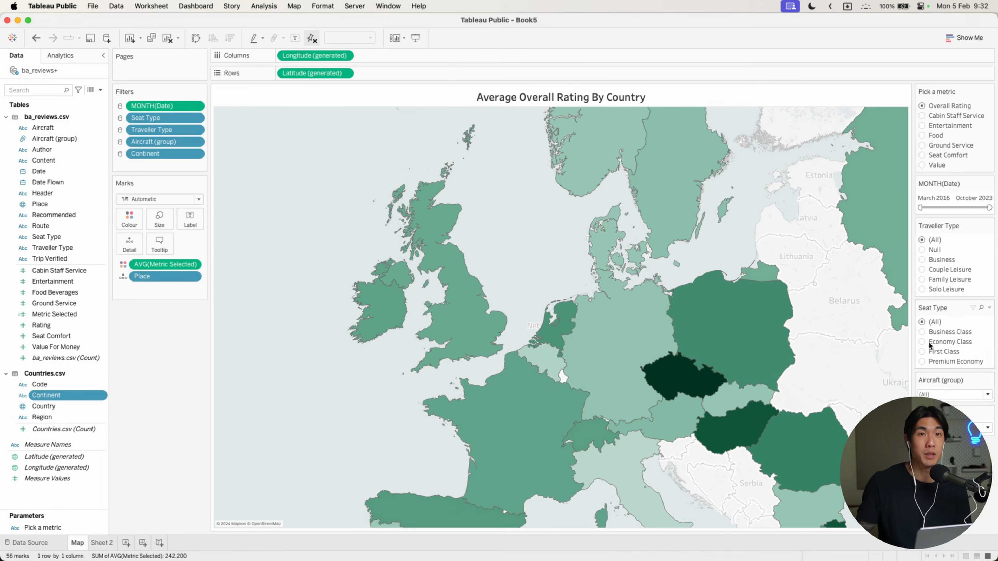
pyautogui.click(923, 116)
pyautogui.moveTo(480, 303)
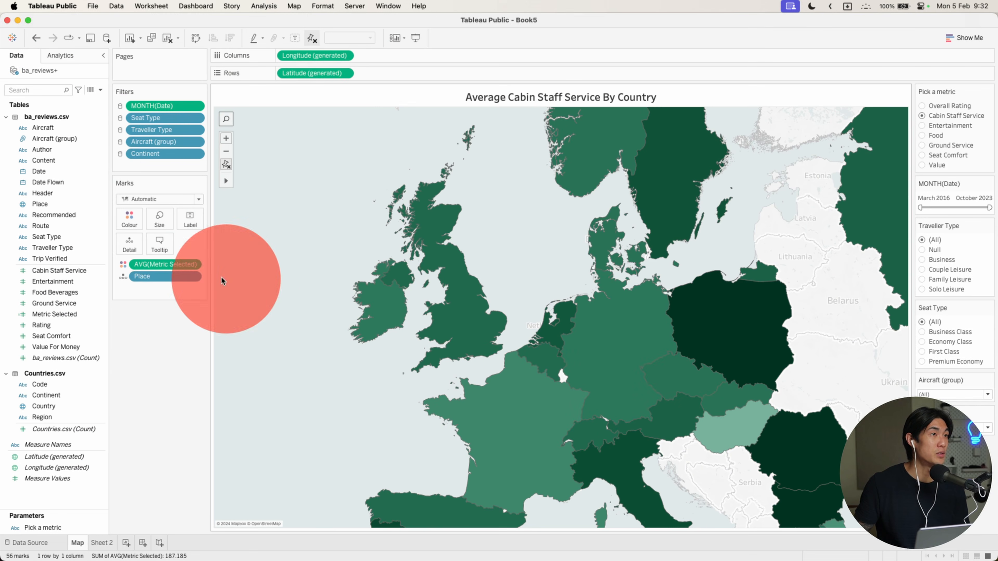
# Format the pane numbers of AVG(Metric Selected) as Number (Custom) with 1 decimal place
pyautogui.rightClick(169, 266)
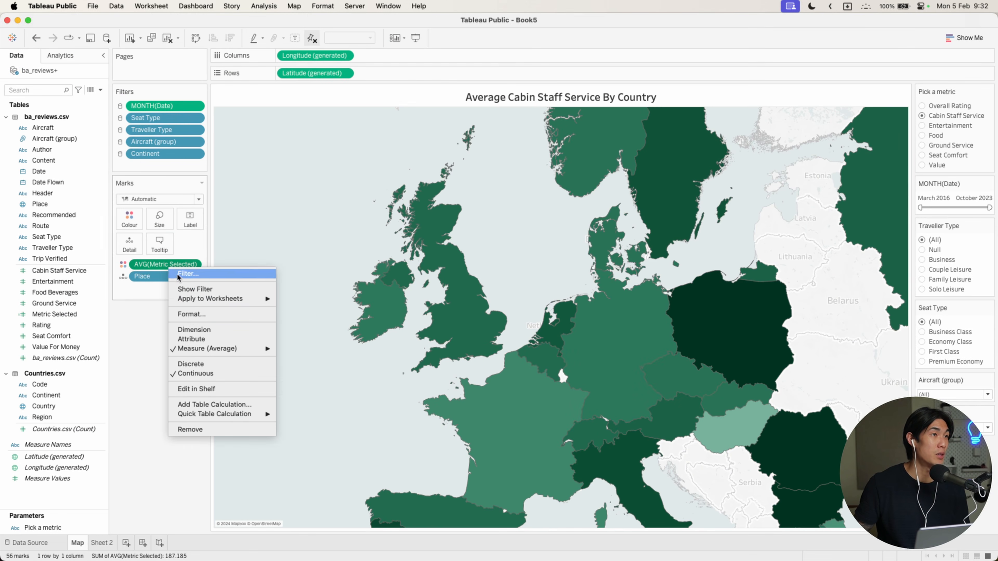
pyautogui.click(191, 315)
pyautogui.click(72, 91)
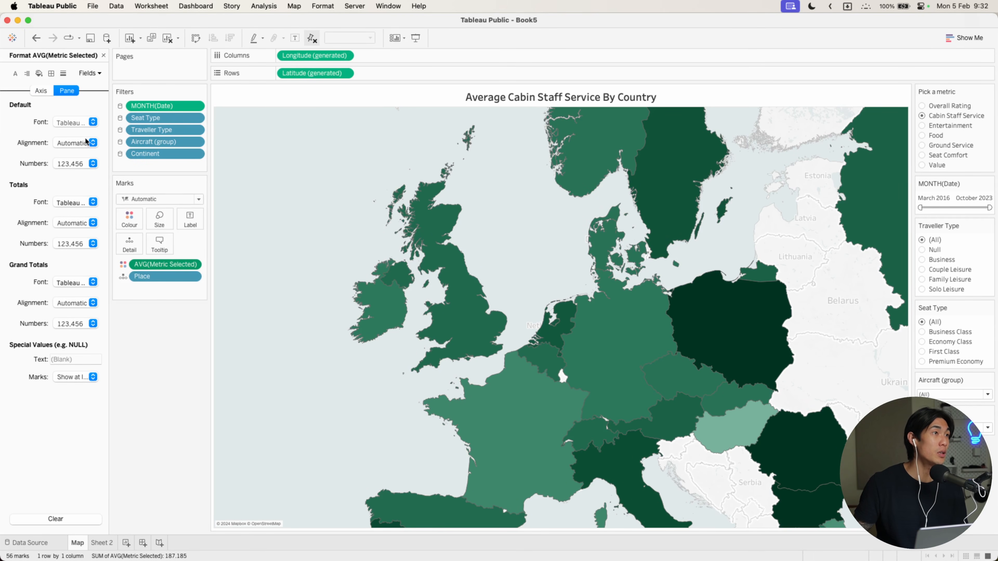
pyautogui.click(85, 165)
pyautogui.click(81, 204)
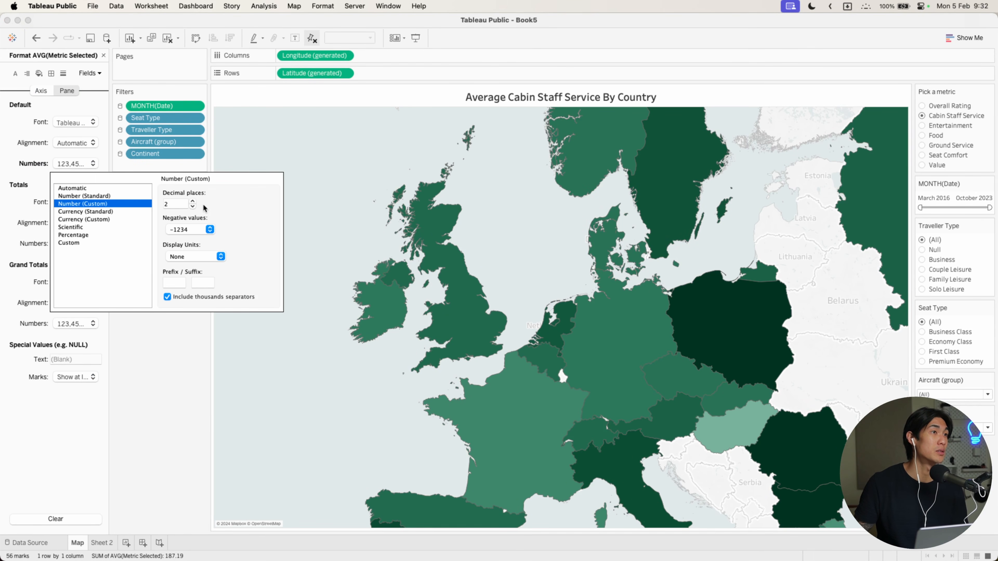
pyautogui.click(193, 209)
pyautogui.click(180, 369)
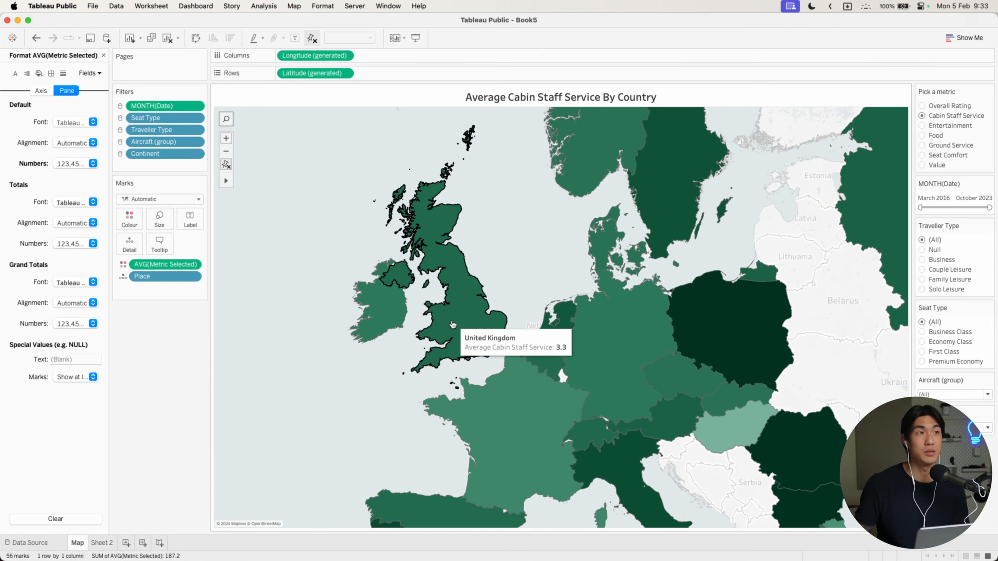
# Reframe the map from Europe to a wider view spanning the Americas to Asia and close the number formatting settings
pyautogui.scroll(-2, 416, 356)
pyautogui.moveTo(512, 297); pyautogui.dragTo(494, 251)
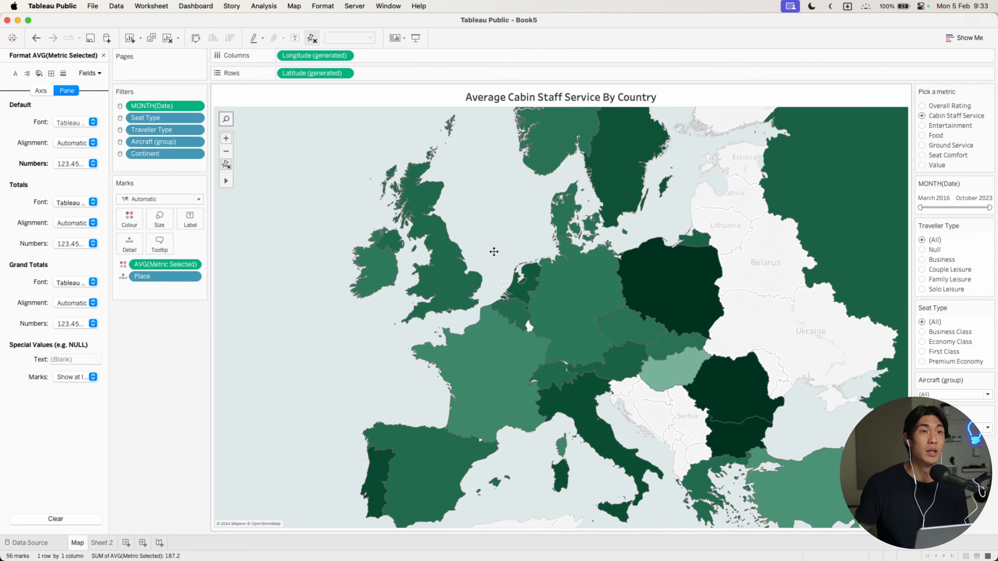
pyautogui.click(226, 151)
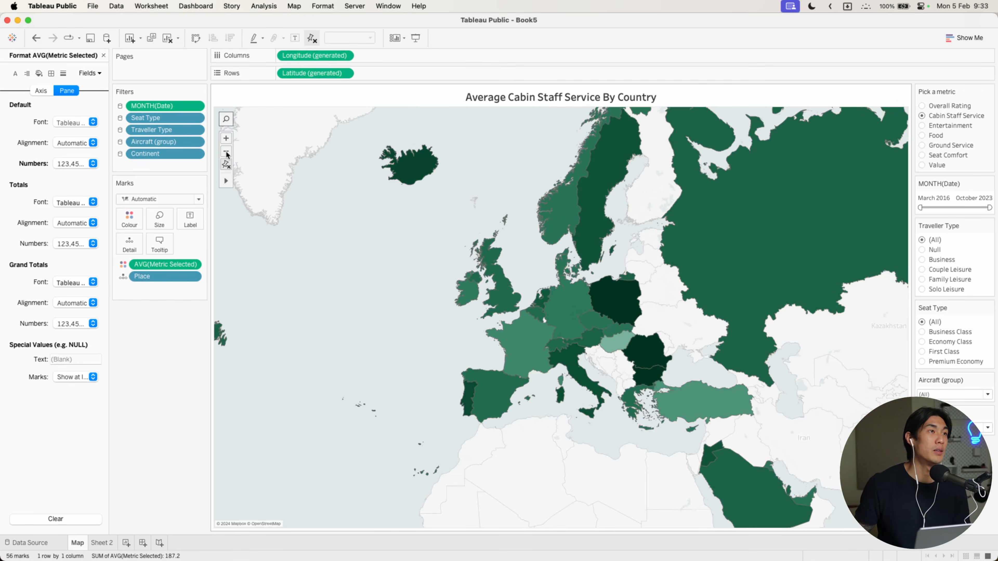
pyautogui.click(226, 151)
pyautogui.moveTo(389, 298); pyautogui.dragTo(453, 285)
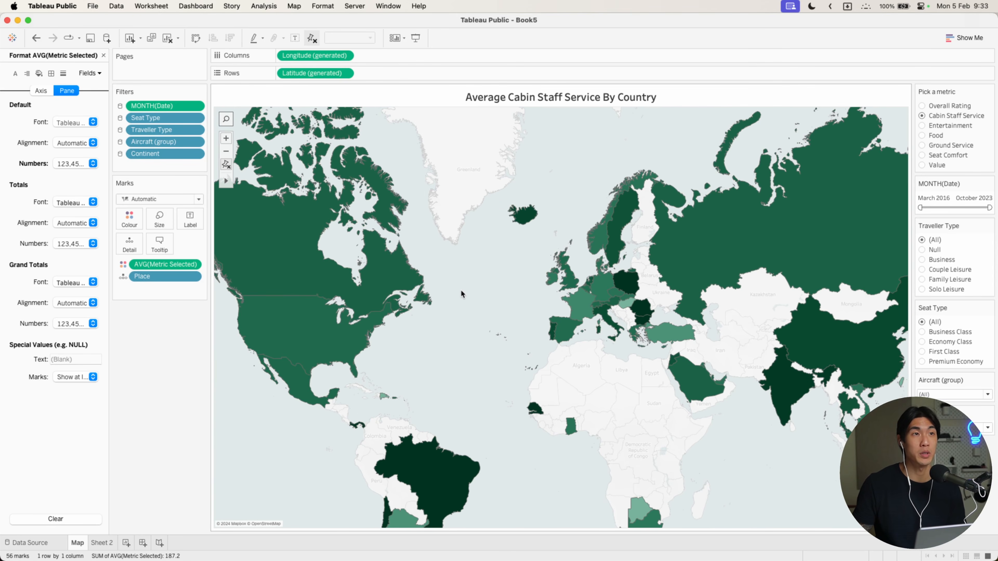
pyautogui.moveTo(457, 306); pyautogui.dragTo(474, 291)
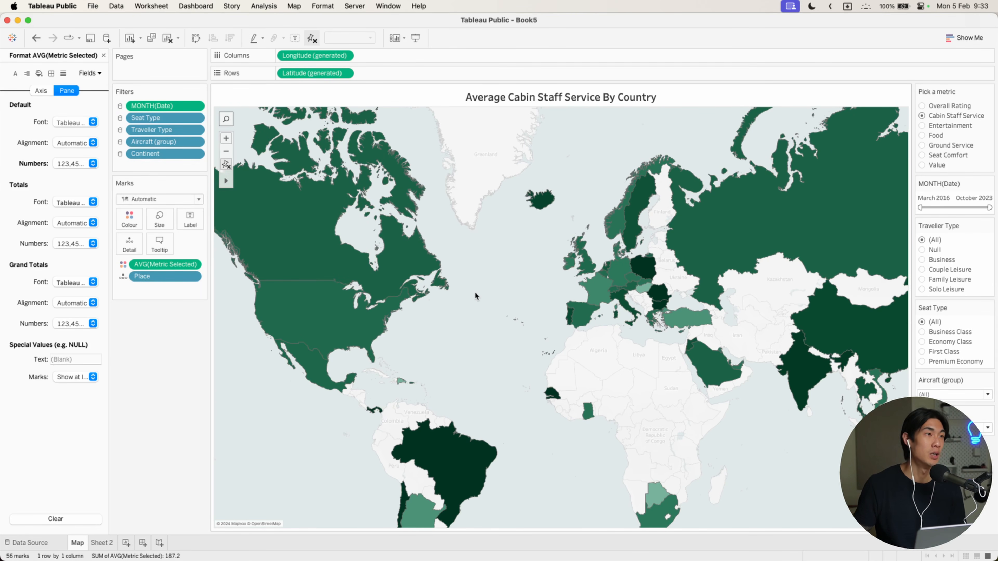
pyautogui.click(104, 56)
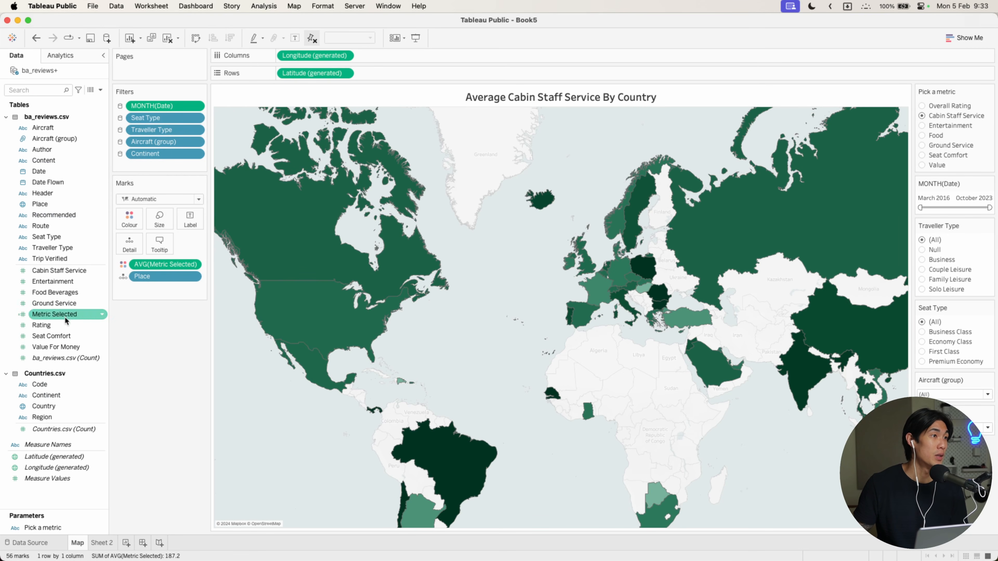
# Add the ba_reviews.csv count to the map tooltip and insert a "Number of Reviews:" line with CNT(ba_reviews.csv)
pyautogui.moveTo(70, 359); pyautogui.dragTo(161, 250)
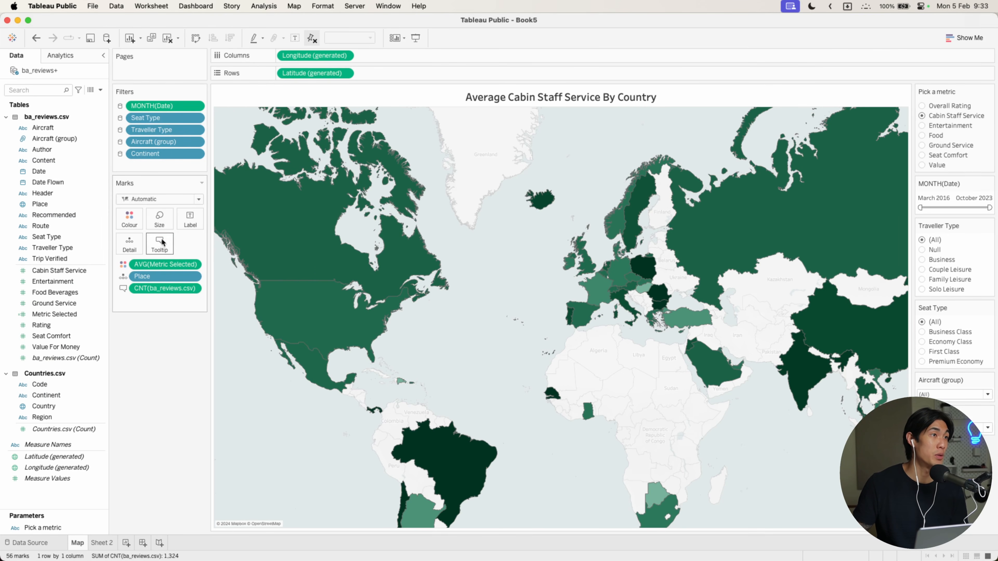
pyautogui.click(161, 244)
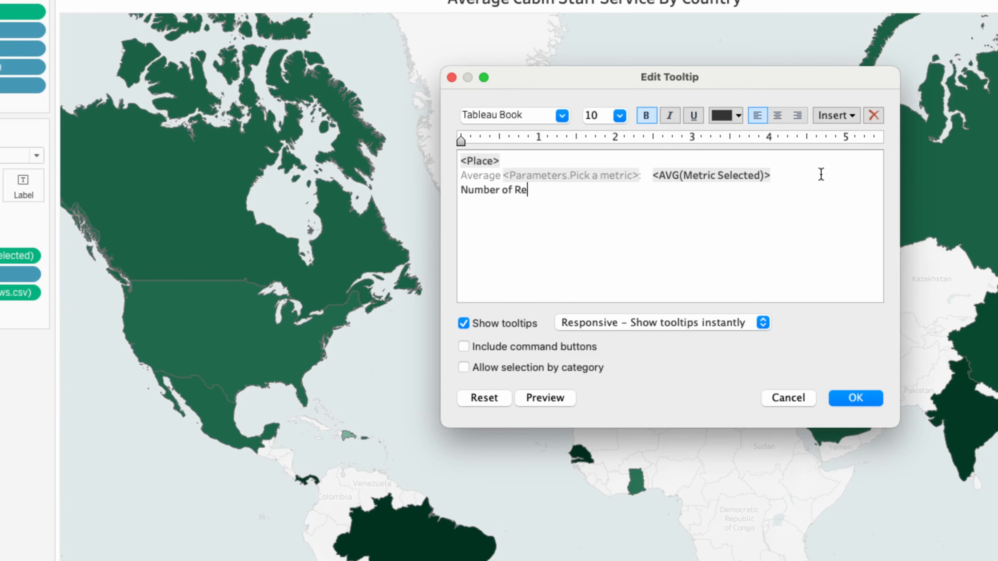
pyautogui.click(832, 116)
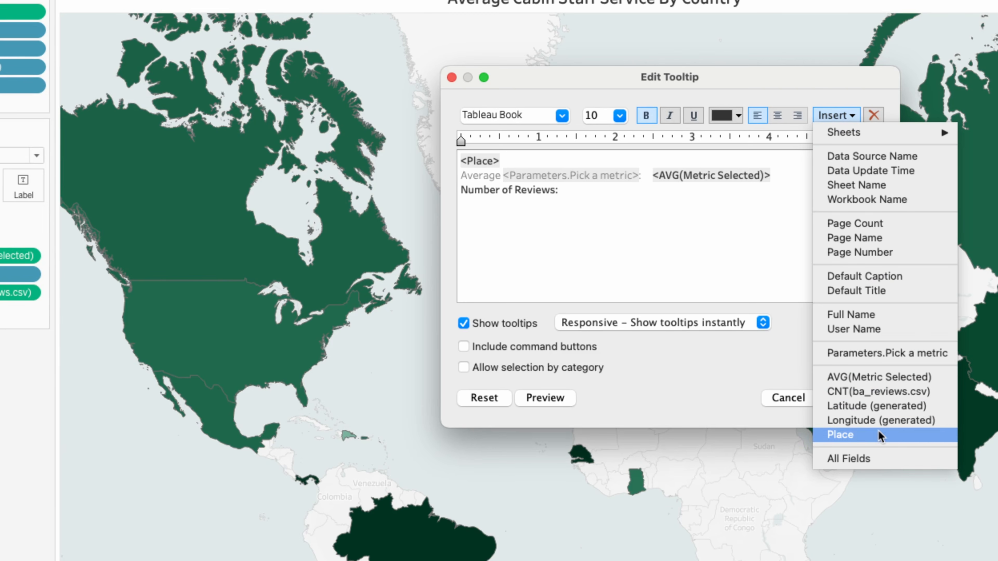
pyautogui.click(876, 391)
# Recolour all of the tooltip text to one dark grey and apply the tooltip changes
pyautogui.press('super+a')
pyautogui.click(727, 115)
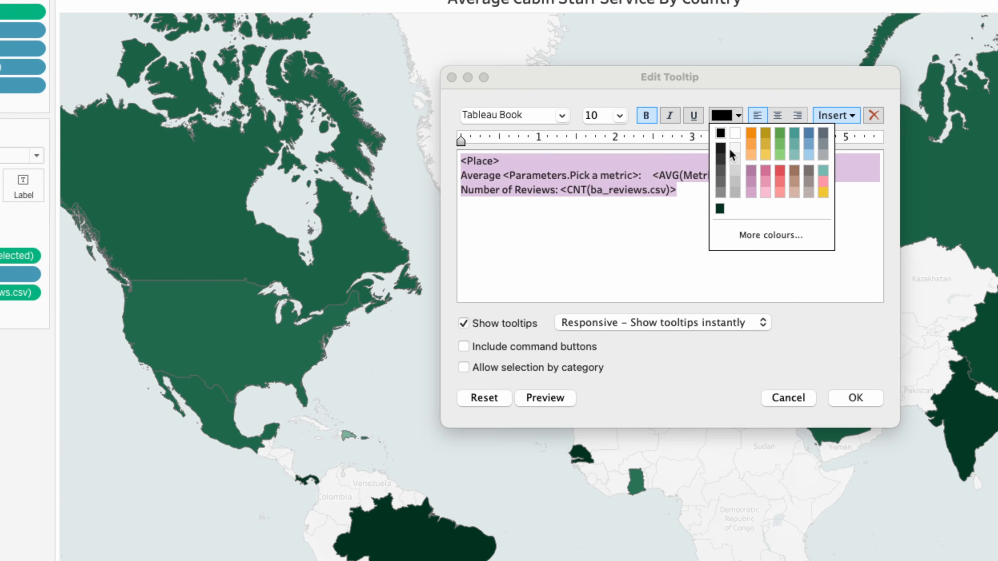
pyautogui.click(722, 171)
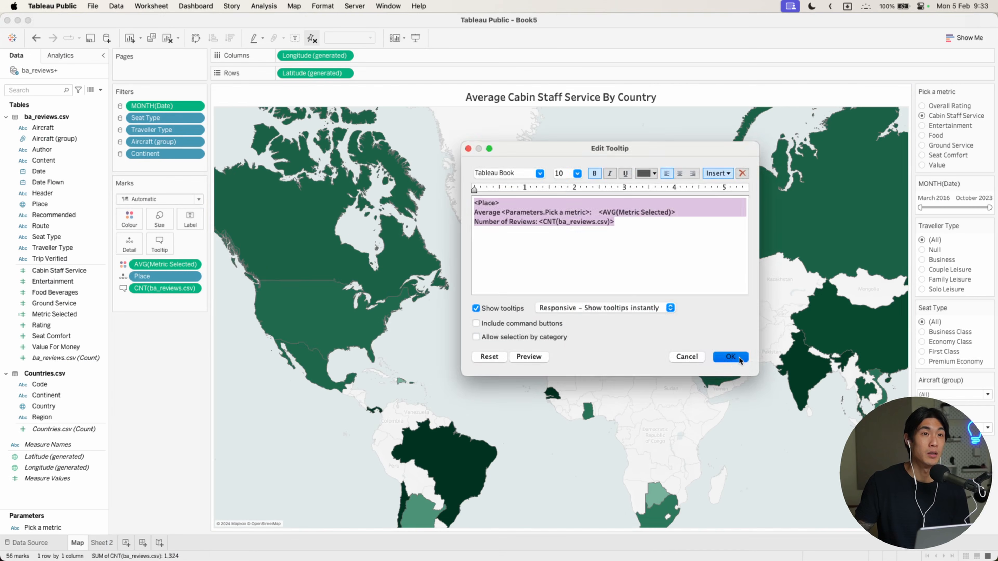
pyautogui.click(855, 398)
# Check the updated tooltip over the United Kingdom for the average score and the number of reviews
pyautogui.scroll(5, 580, 282)
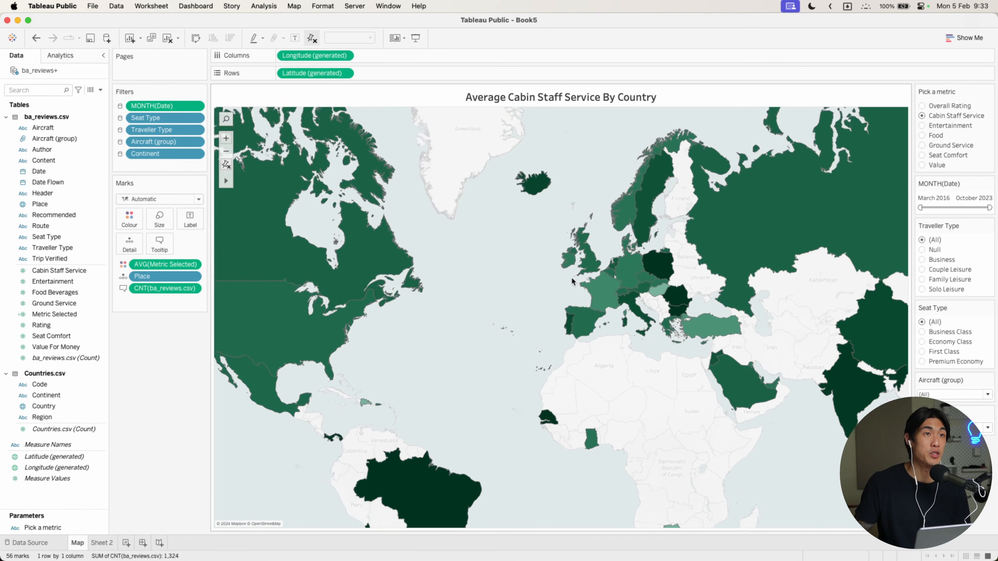
pyautogui.moveTo(603, 259)
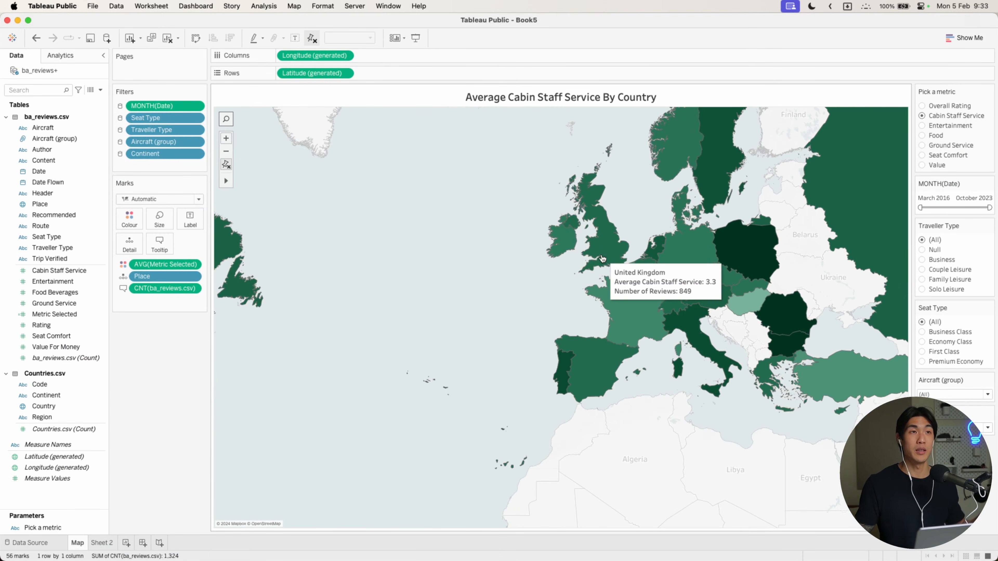
pyautogui.click(605, 251)
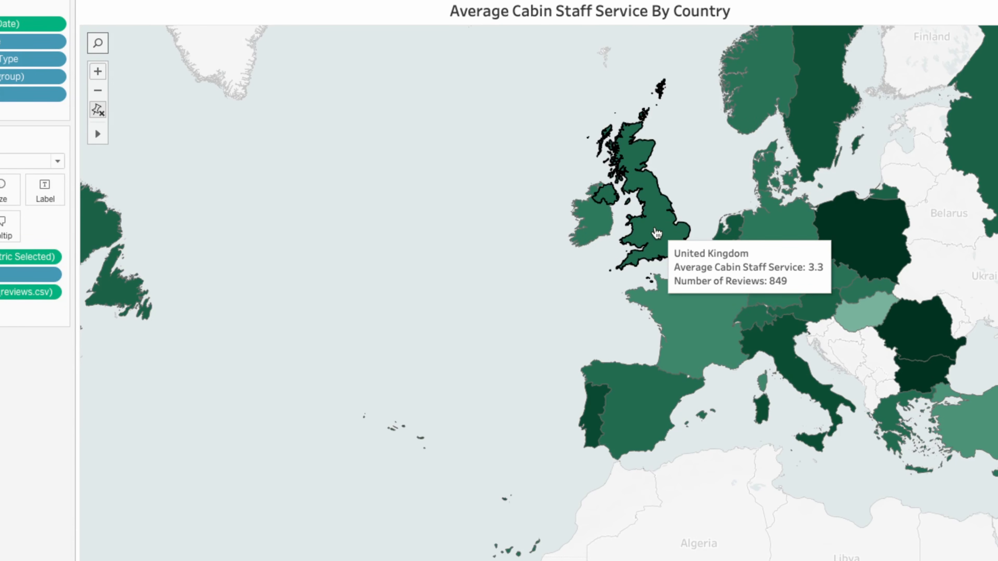
pyautogui.scroll(-5, 460, 297)
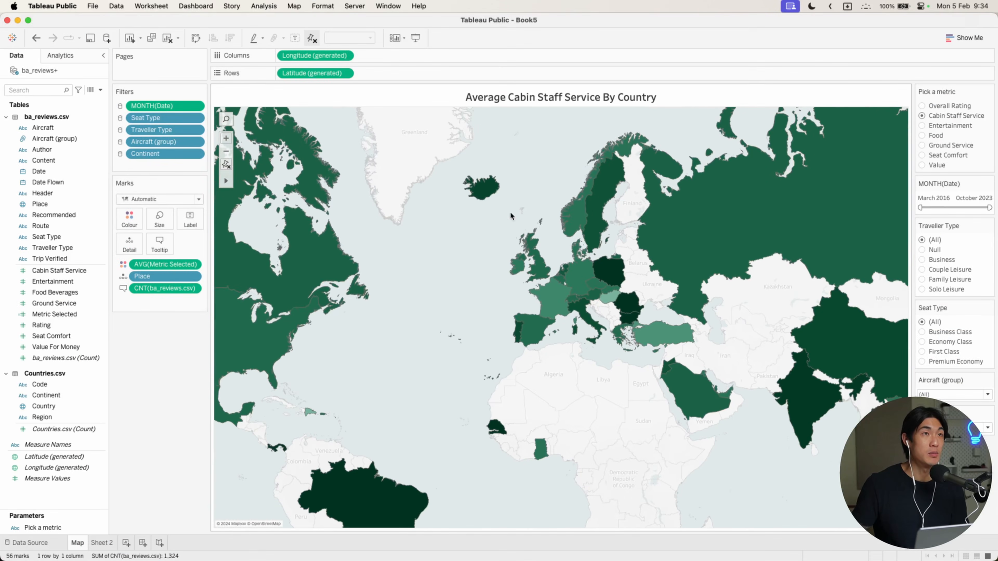
# Bring the finished British Airways Reviews dashboard into view, examine its summary row of averages, and move it away again
pyautogui.moveTo(997, 98); pyautogui.dragTo(223, 53)
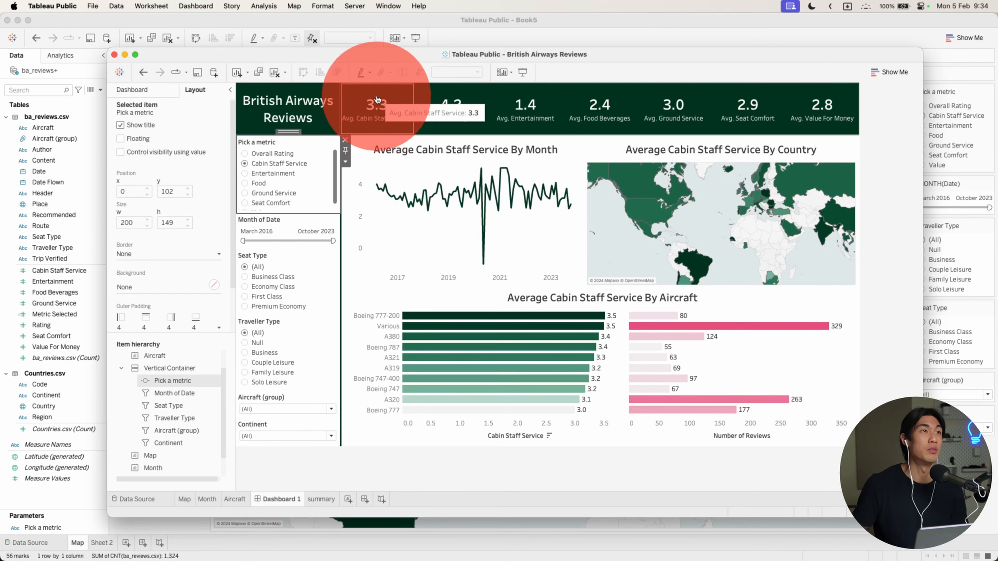
pyautogui.moveTo(377, 57); pyautogui.dragTo(997, 116)
# Clear Sheet 2 and show the average Rating as text on it
pyautogui.click(102, 542)
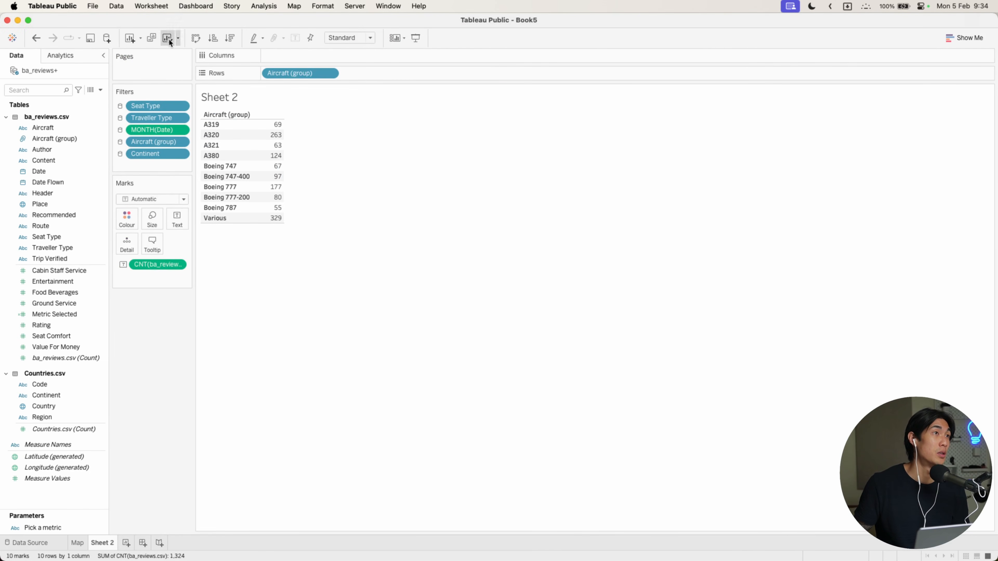
pyautogui.click(169, 38)
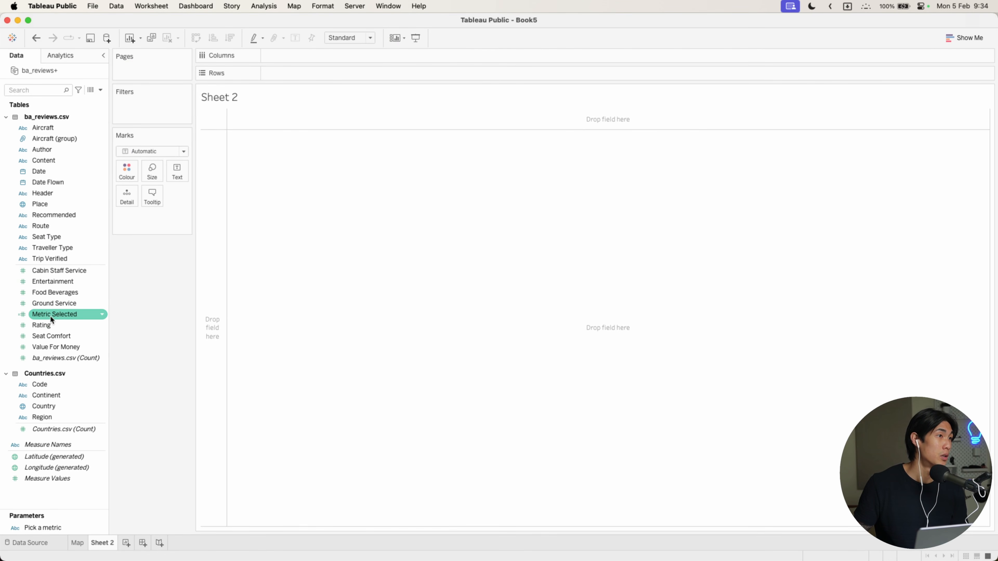
pyautogui.click(56, 325)
pyautogui.moveTo(57, 324); pyautogui.dragTo(174, 174)
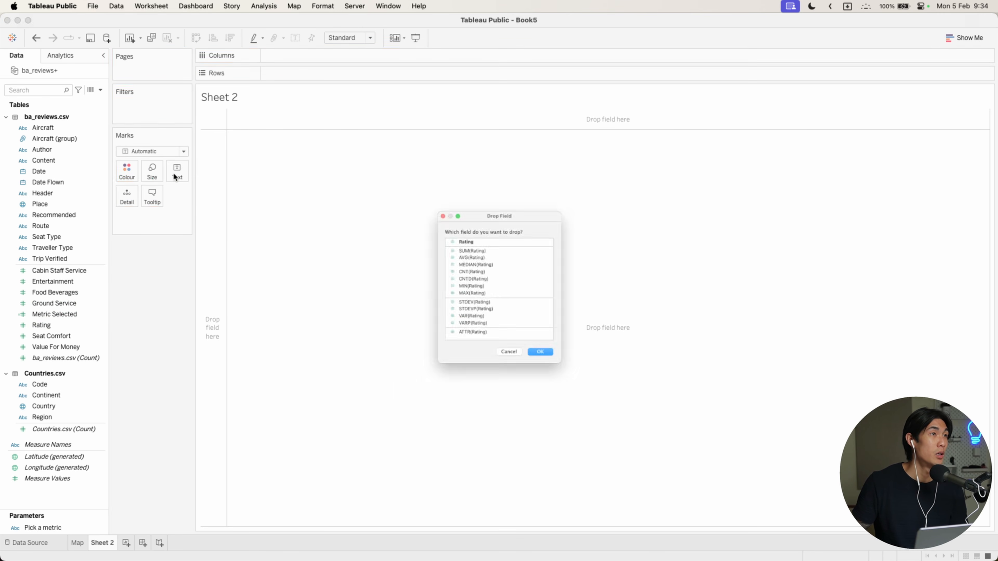
pyautogui.click(465, 248)
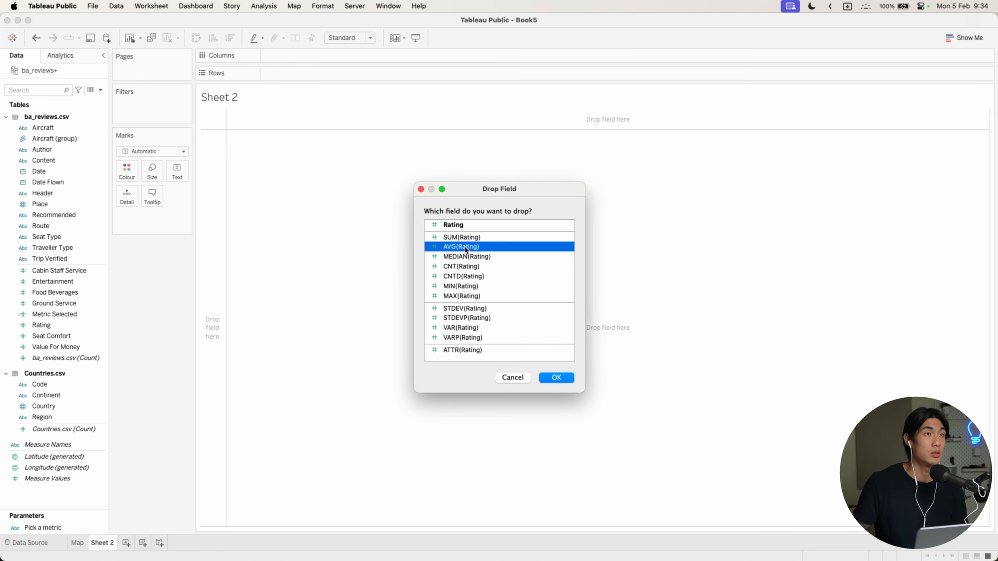
pyautogui.click(566, 379)
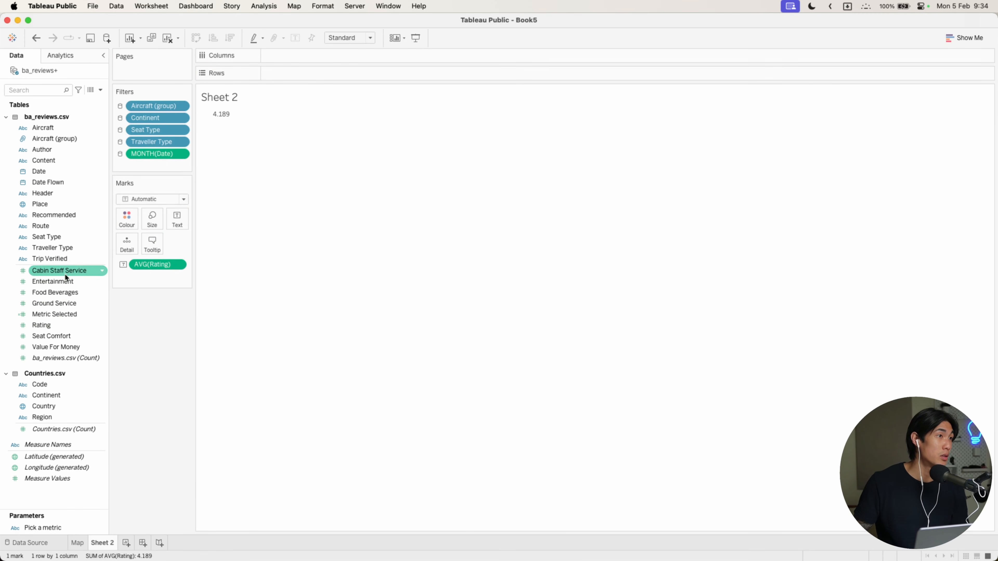
# Add the averages of Cabin Staff Service and Entertainment to the table alongside the average Rating
pyautogui.moveTo(53, 270); pyautogui.dragTo(219, 111)
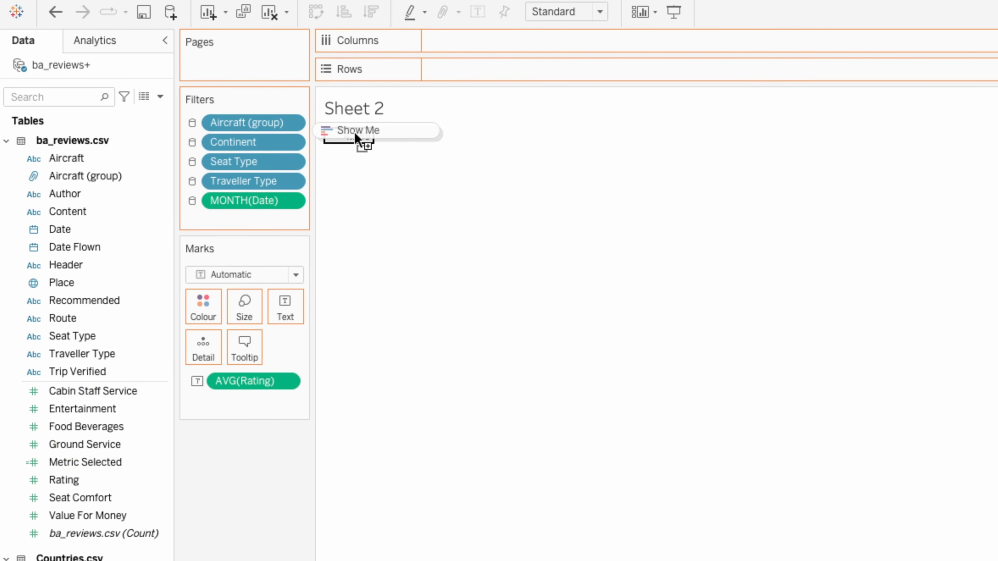
pyautogui.moveTo(354, 132); pyautogui.dragTo(355, 132)
pyautogui.click(745, 354)
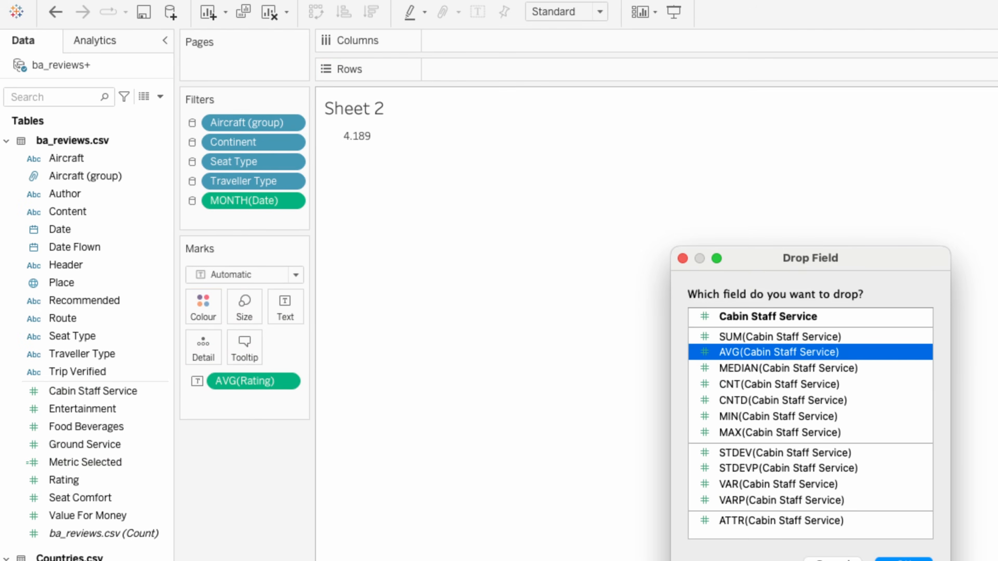
pyautogui.click(903, 559)
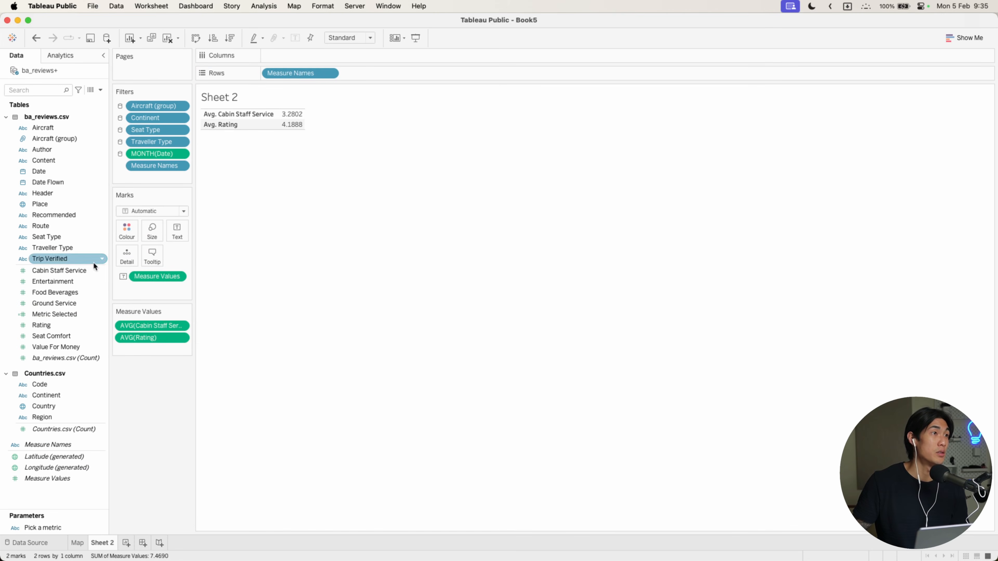
pyautogui.moveTo(94, 281); pyautogui.dragTo(151, 352)
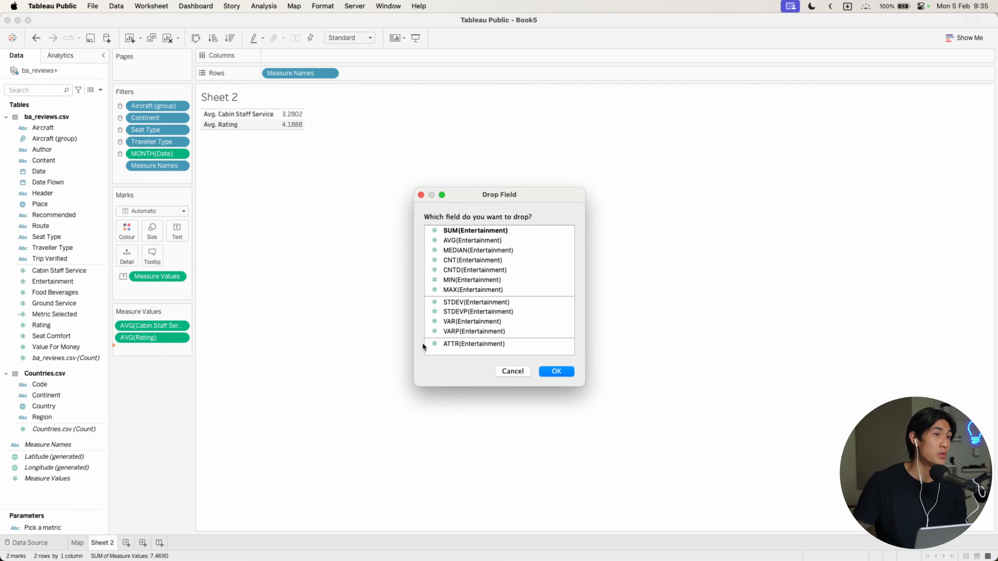
pyautogui.click(459, 240)
pyautogui.click(555, 371)
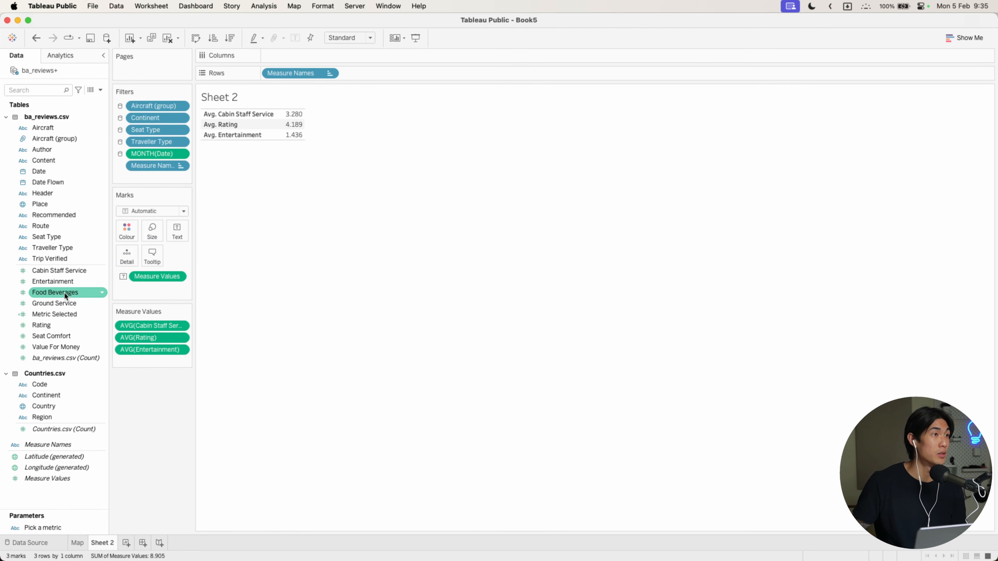
# Add the averages of Food Beverages and Ground Service to the measure values
pyautogui.moveTo(58, 292); pyautogui.dragTo(142, 359)
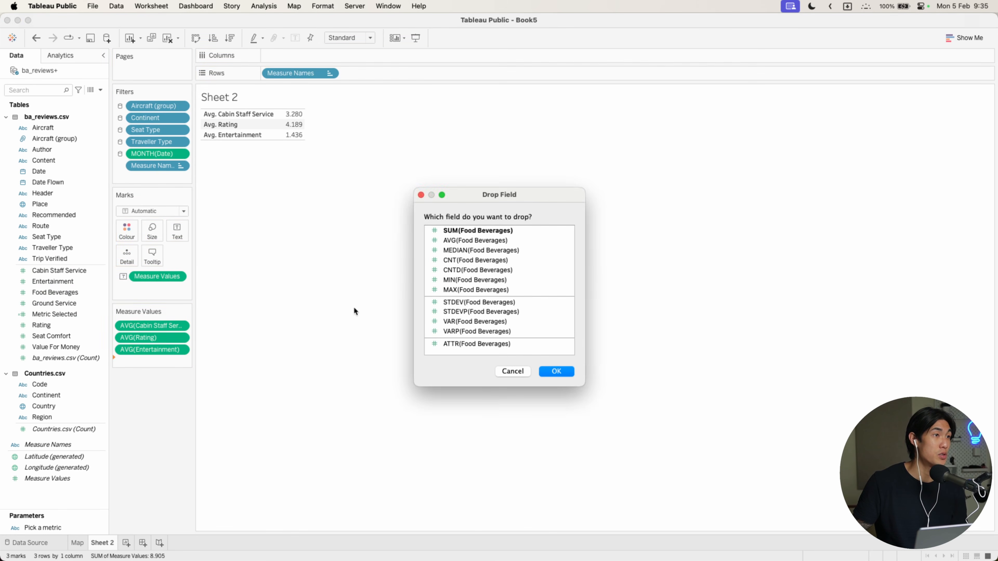
pyautogui.click(460, 241)
pyautogui.click(553, 372)
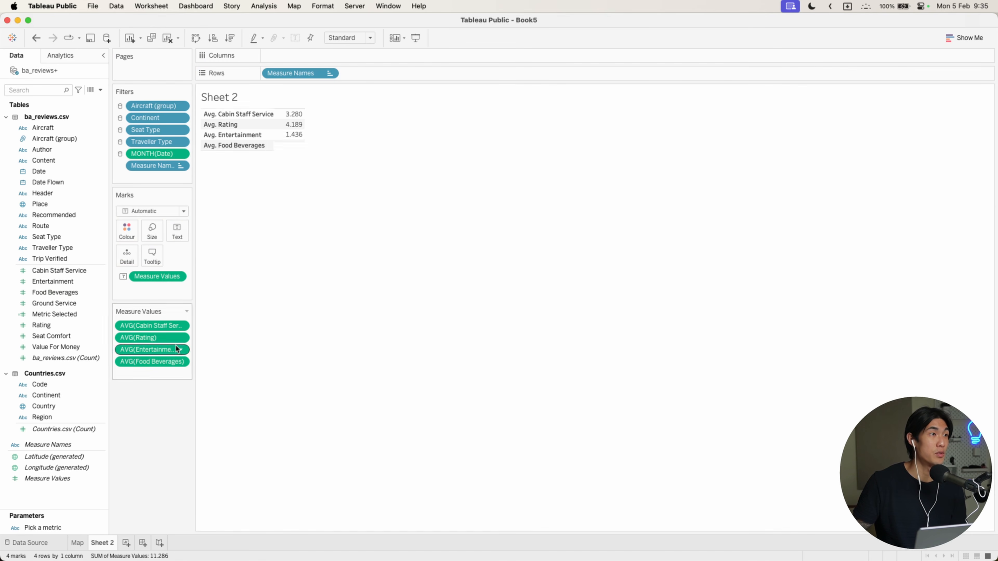
pyautogui.moveTo(55, 304); pyautogui.dragTo(145, 375)
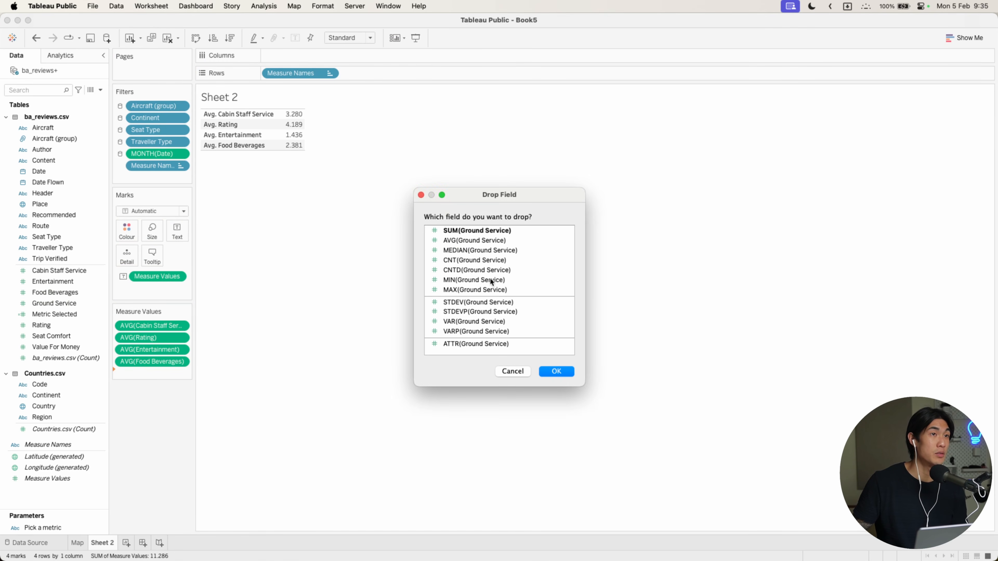
pyautogui.click(460, 241)
pyautogui.click(562, 372)
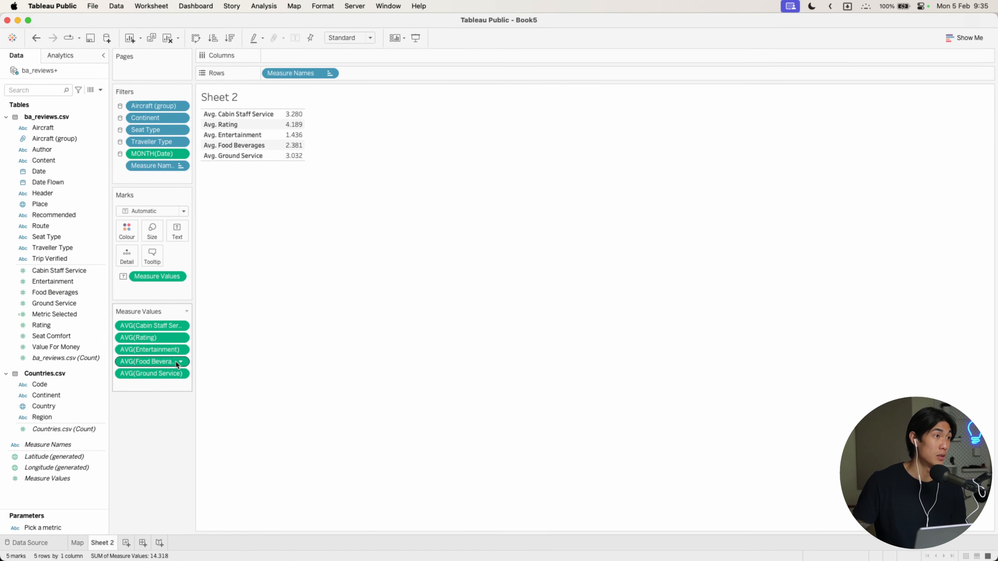
# Add the averages of Seat Comfort and Value For Money to the measure values
pyautogui.moveTo(57, 335); pyautogui.dragTo(126, 382)
pyautogui.click(491, 240)
pyautogui.click(553, 371)
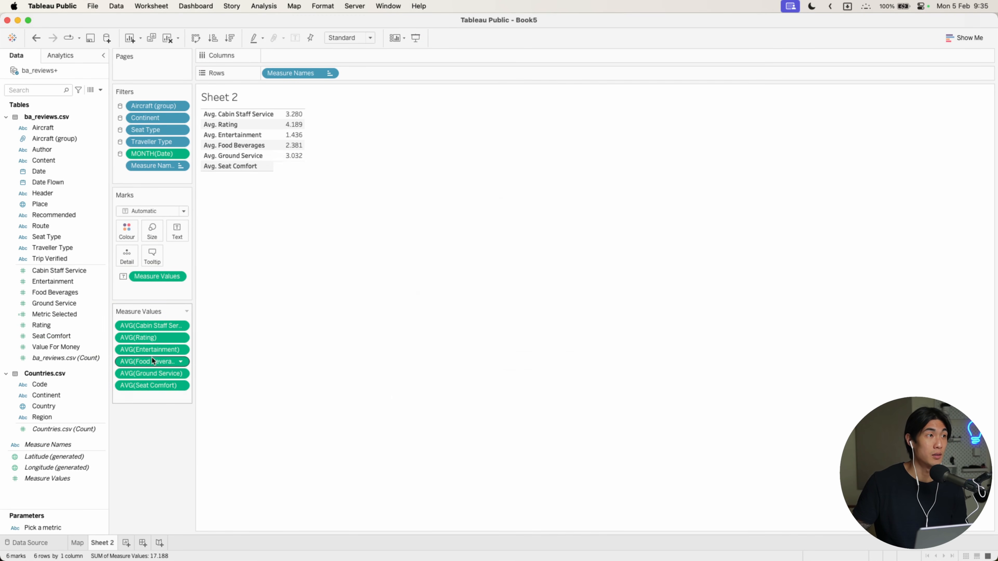
pyautogui.moveTo(60, 347); pyautogui.dragTo(141, 397)
pyautogui.click(467, 241)
pyautogui.click(556, 371)
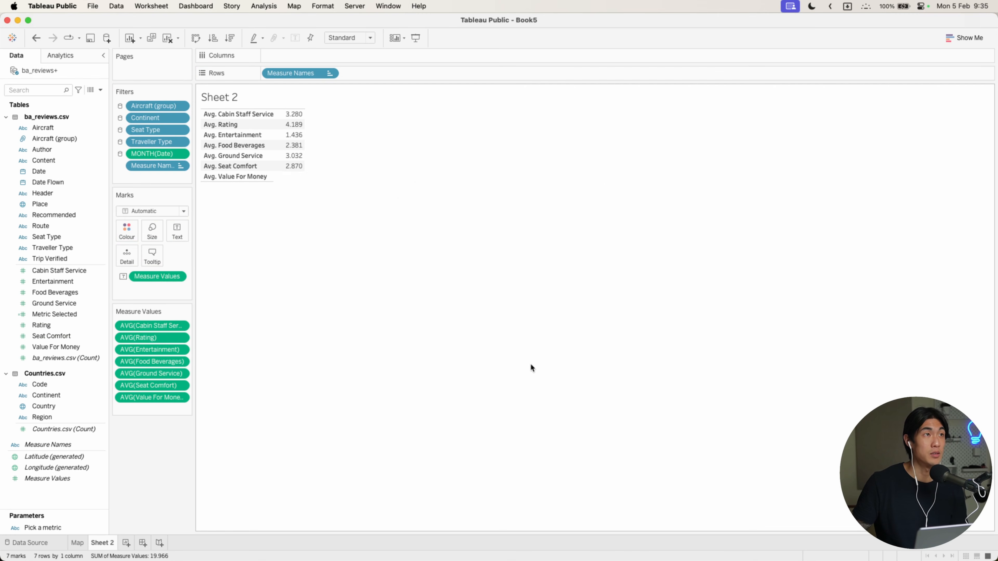
# Lay the measures out across columns with Measure Names and also add Measure Names to the text marks
pyautogui.moveTo(295, 74); pyautogui.dragTo(296, 60)
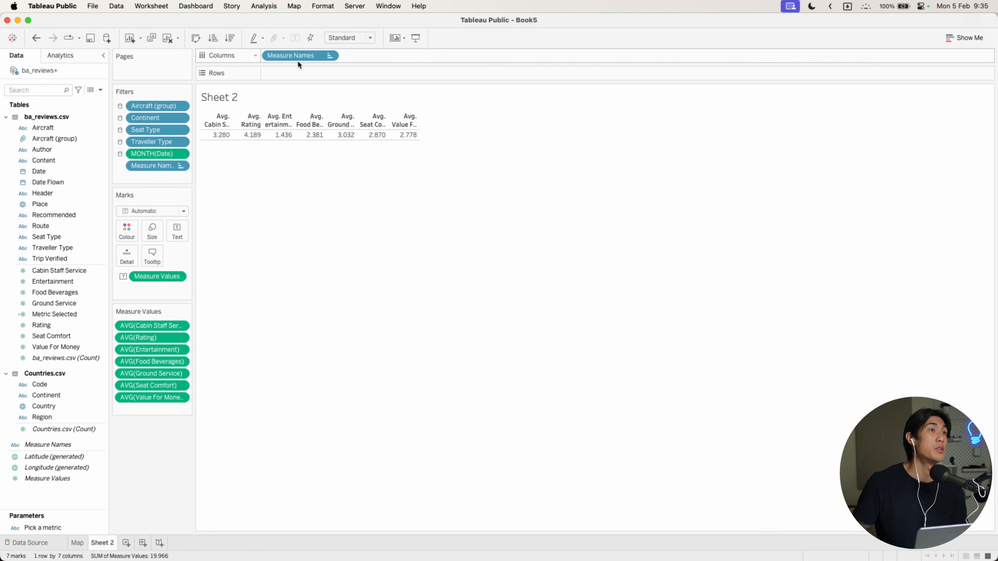
pyautogui.moveTo(300, 56); pyautogui.dragTo(179, 233)
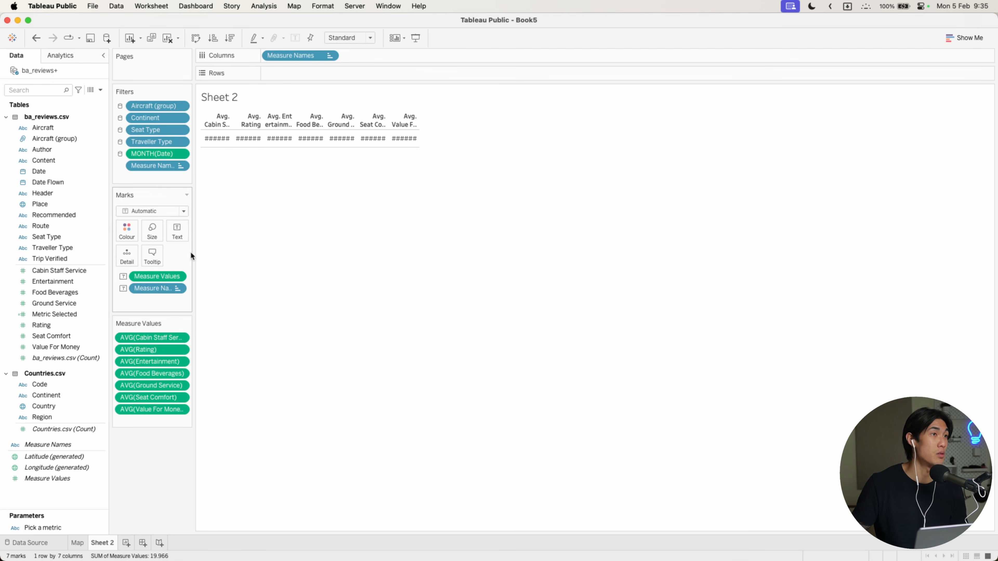
pyautogui.moveTo(194, 251); pyautogui.dragTo(232, 252)
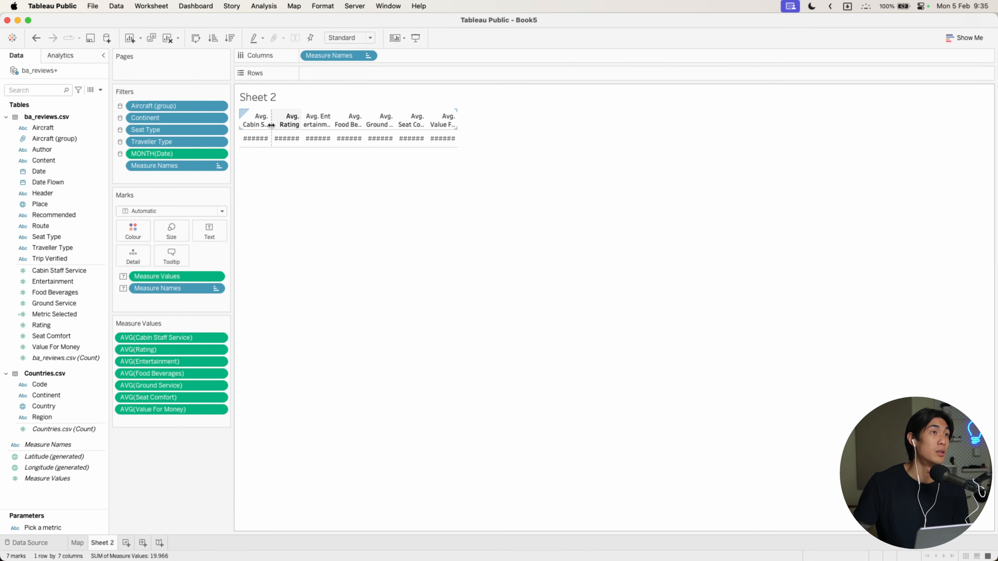
# Widen the summary columns to fit the full measure names and hide the header row above the values
pyautogui.moveTo(294, 125); pyautogui.dragTo(309, 170)
pyautogui.moveTo(296, 118); pyautogui.dragTo(323, 120)
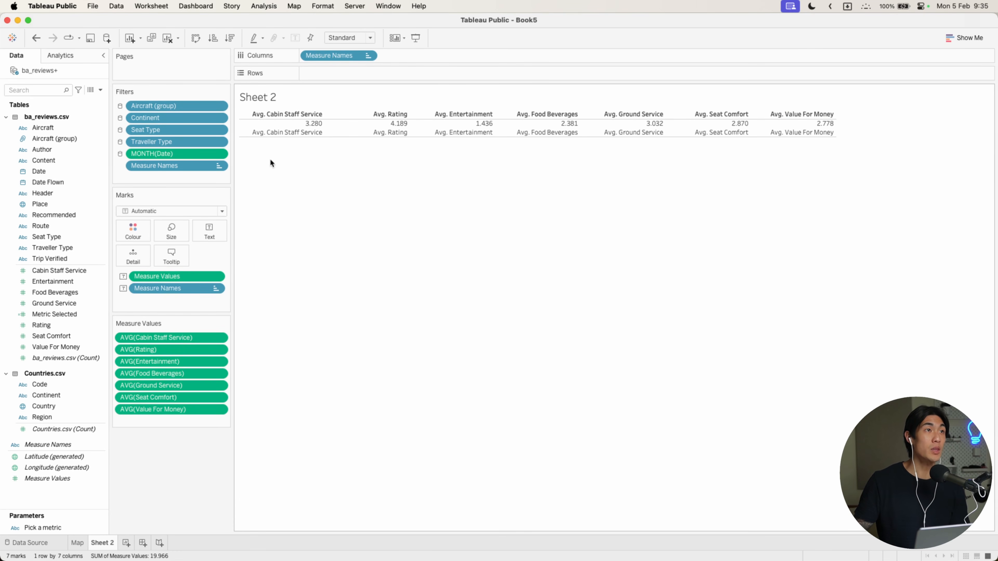
pyautogui.rightClick(279, 114)
pyautogui.click(306, 172)
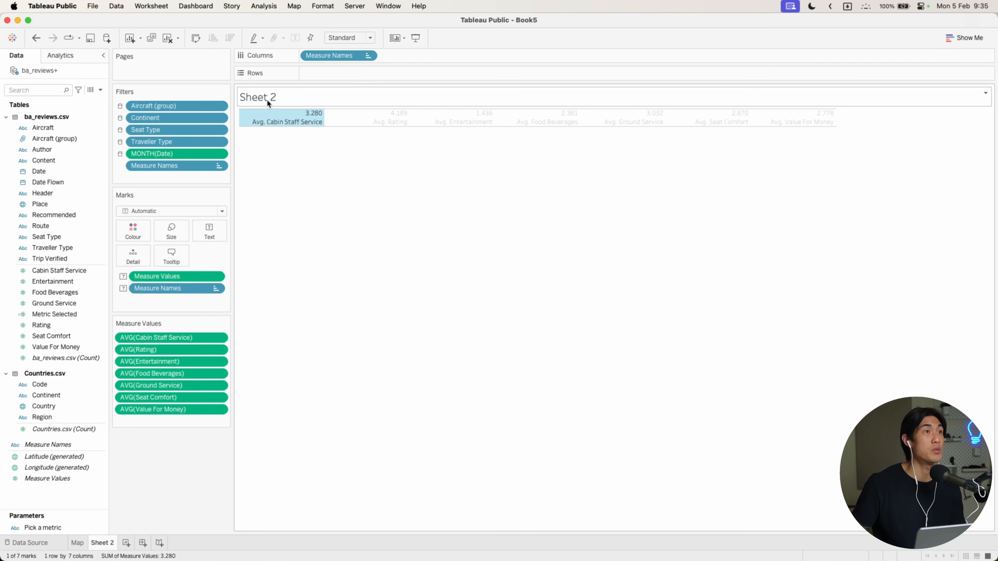
# Change the title of Sheet 2 to "Summary"
pyautogui.doubleClick(267, 99)
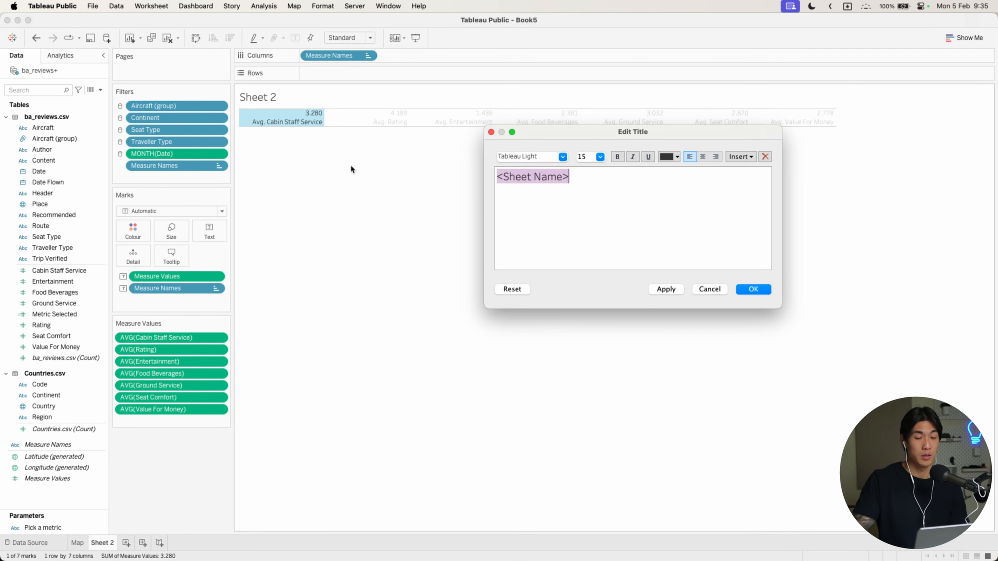
pyautogui.write('Suma')
pyautogui.write('ary')
pyautogui.click(753, 289)
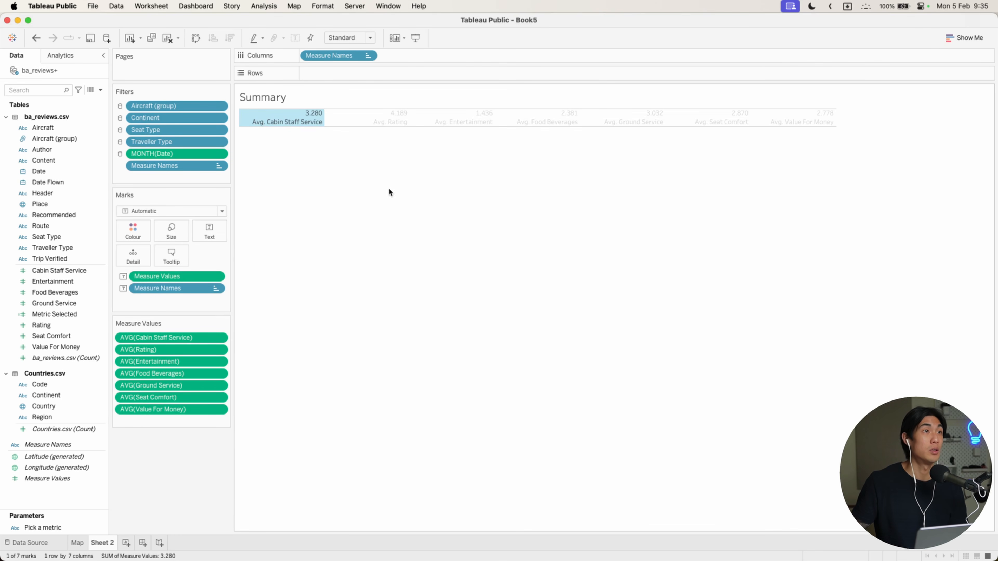
# Align the text marks to the centre horizontally and to the middle vertically
pyautogui.click(216, 233)
pyautogui.click(291, 270)
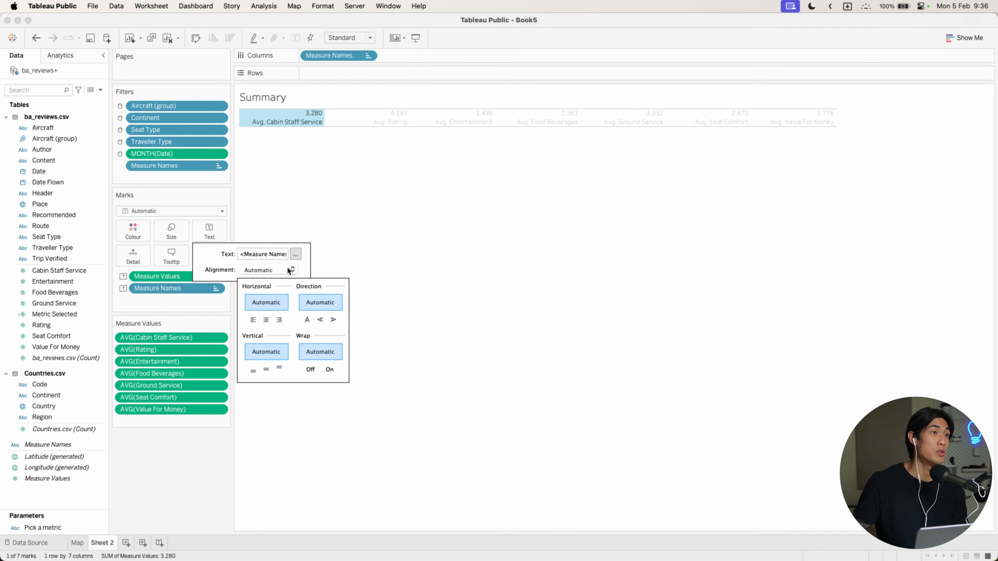
pyautogui.click(269, 321)
pyautogui.click(281, 271)
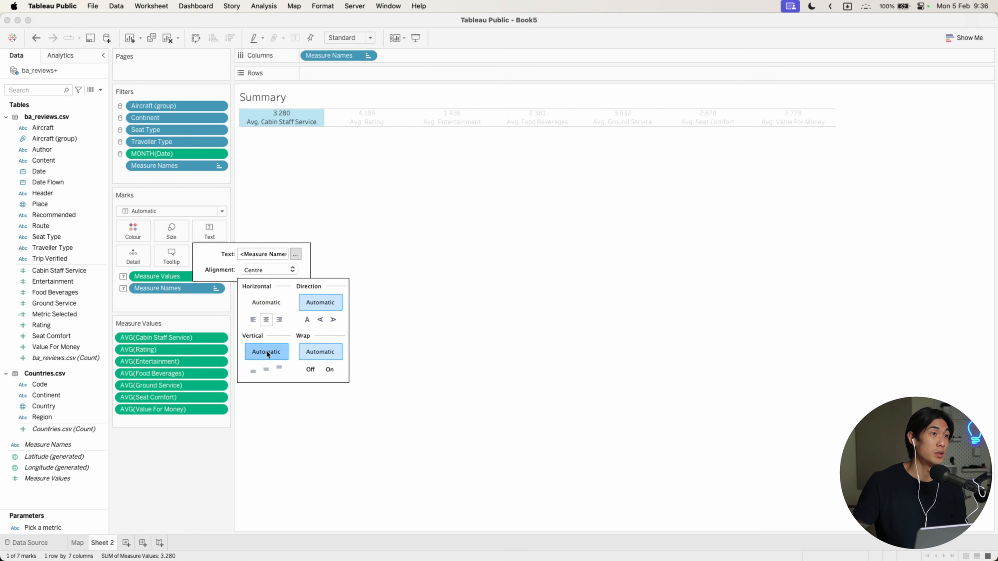
pyautogui.click(266, 370)
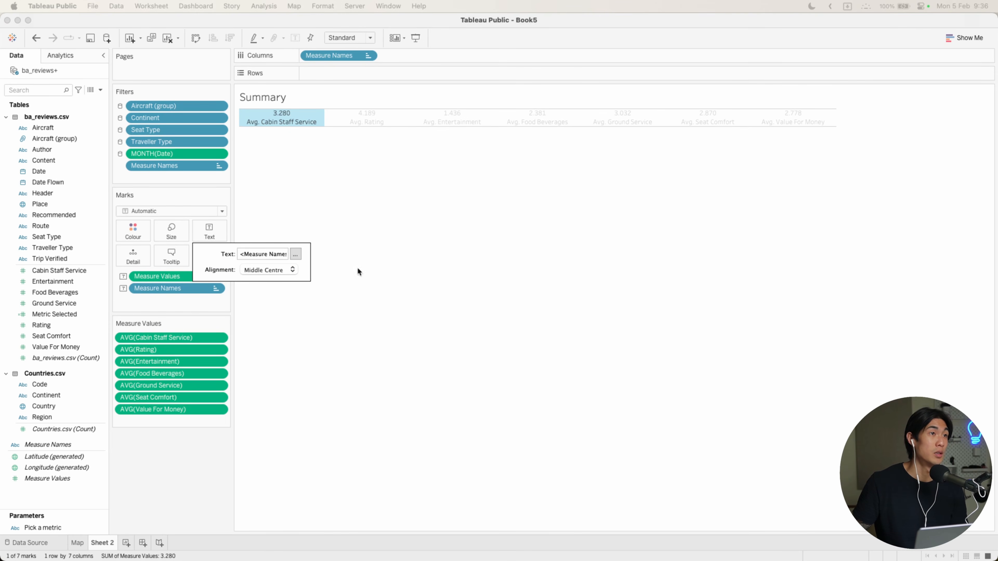
# Reorder the text label so Measure Values sits above Measure Names, and centre both lines
pyautogui.moveTo(790, 145); pyautogui.dragTo(511, 183)
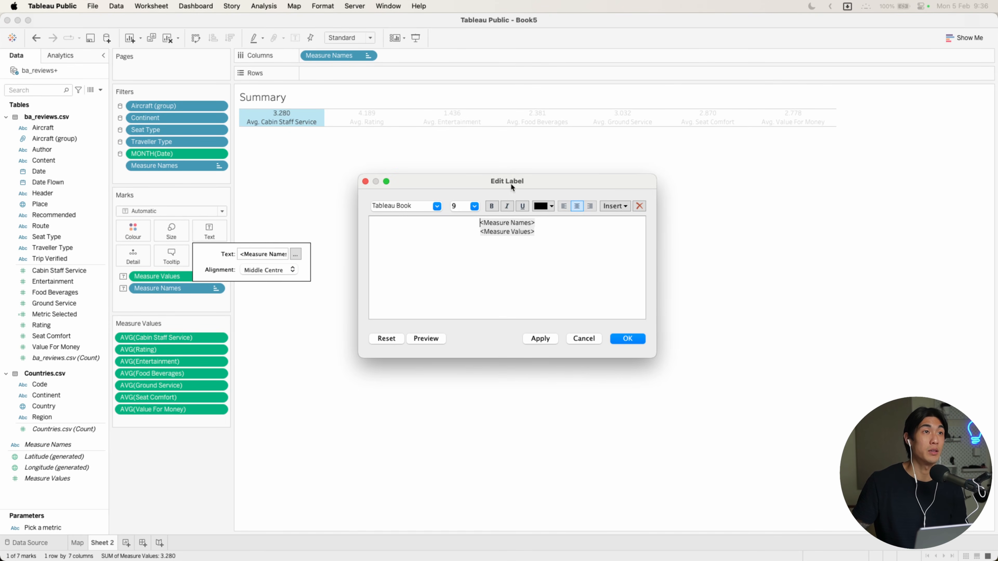
pyautogui.moveTo(542, 232); pyautogui.dragTo(444, 232)
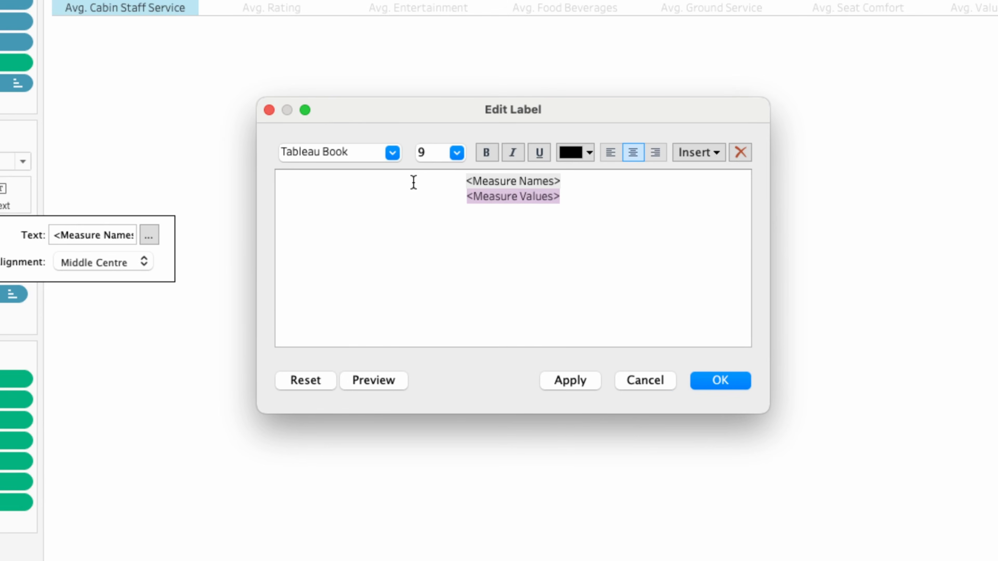
pyautogui.press('BackSpace')
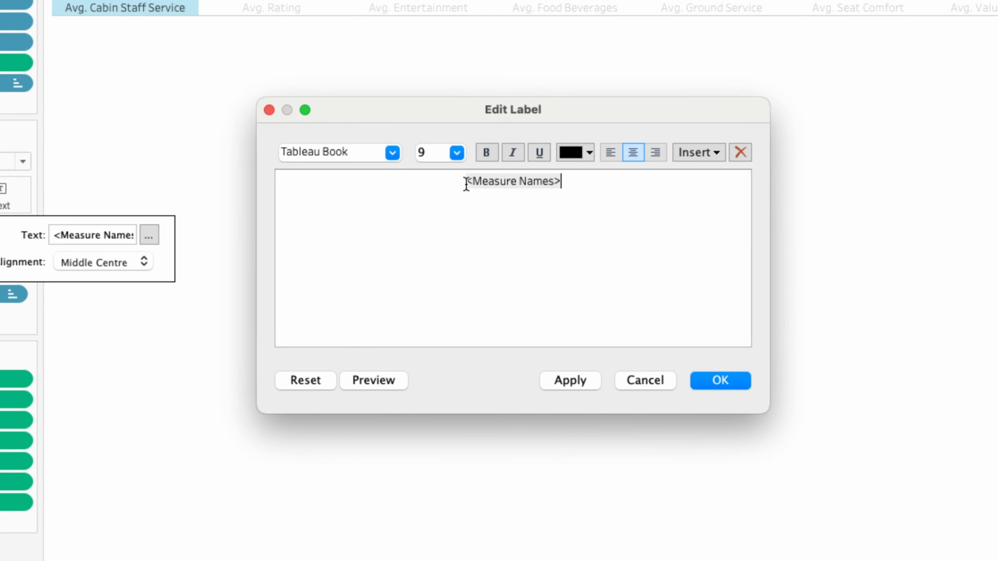
pyautogui.press('super+z')
pyautogui.press('super+z')
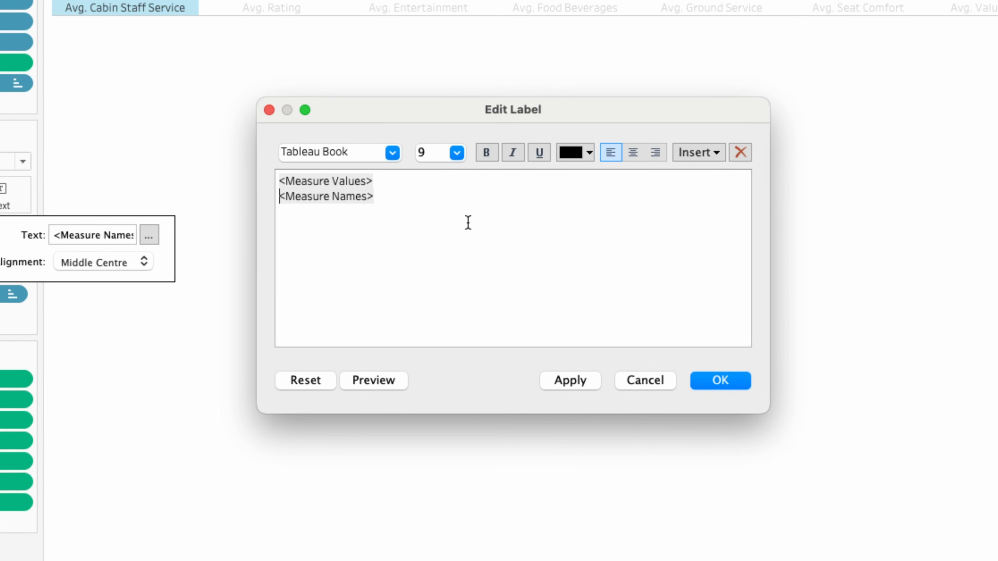
pyautogui.press('super+a')
pyautogui.click(629, 154)
pyautogui.click(621, 202)
# Make Measure Values in the label bold at size 20 and apply the label changes
pyautogui.moveTo(577, 184); pyautogui.dragTo(465, 180)
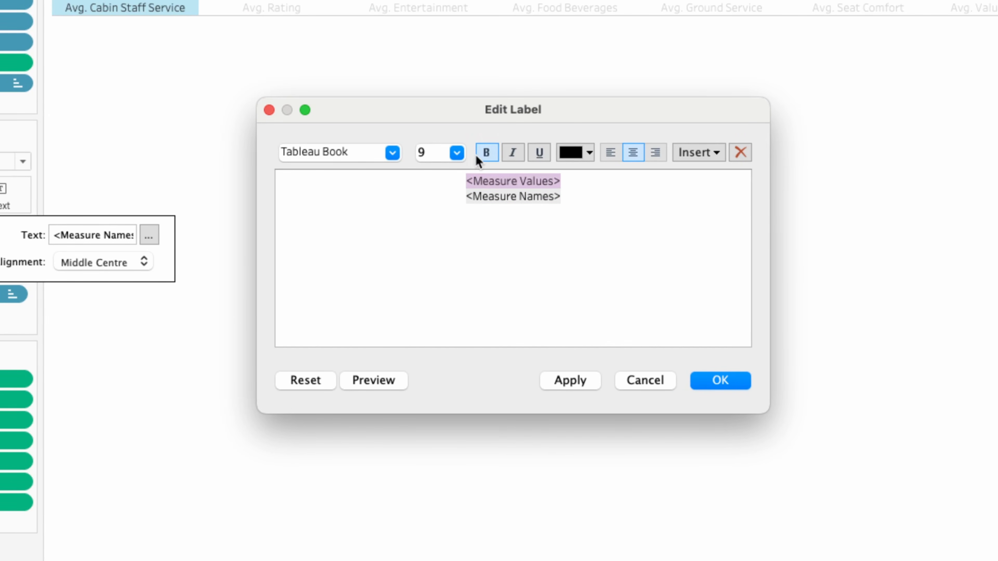
pyautogui.click(457, 153)
pyautogui.click(456, 294)
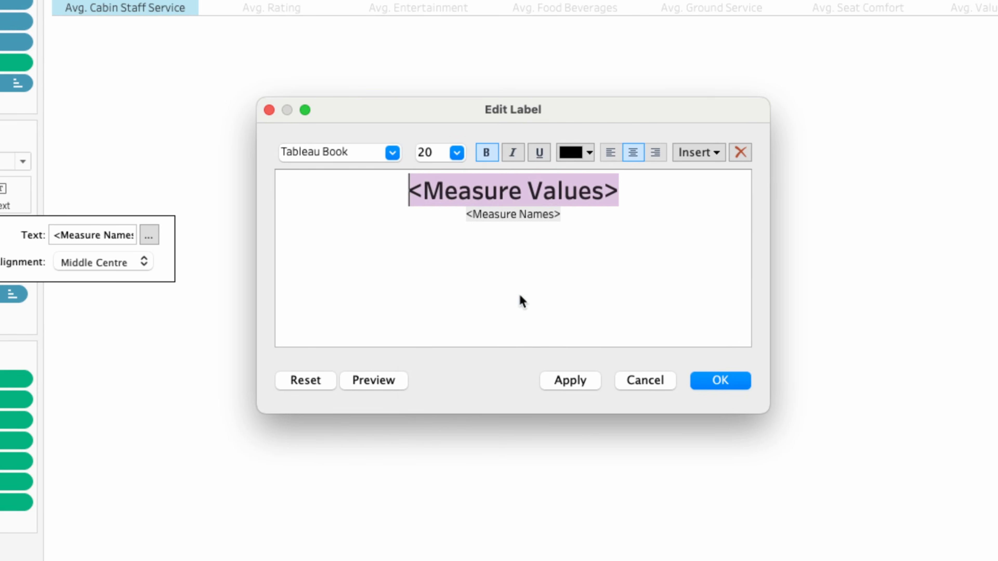
pyautogui.click(571, 380)
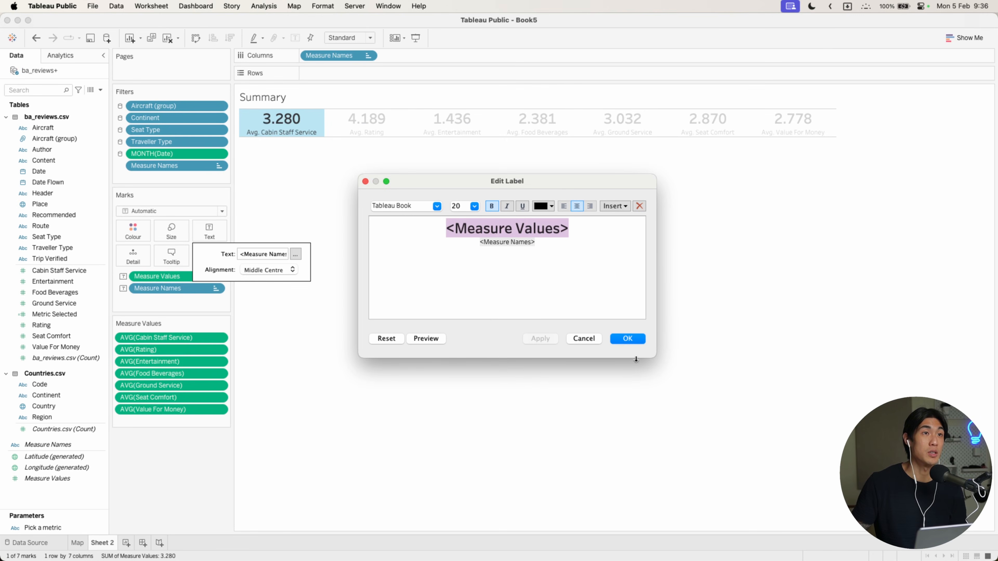
pyautogui.click(627, 338)
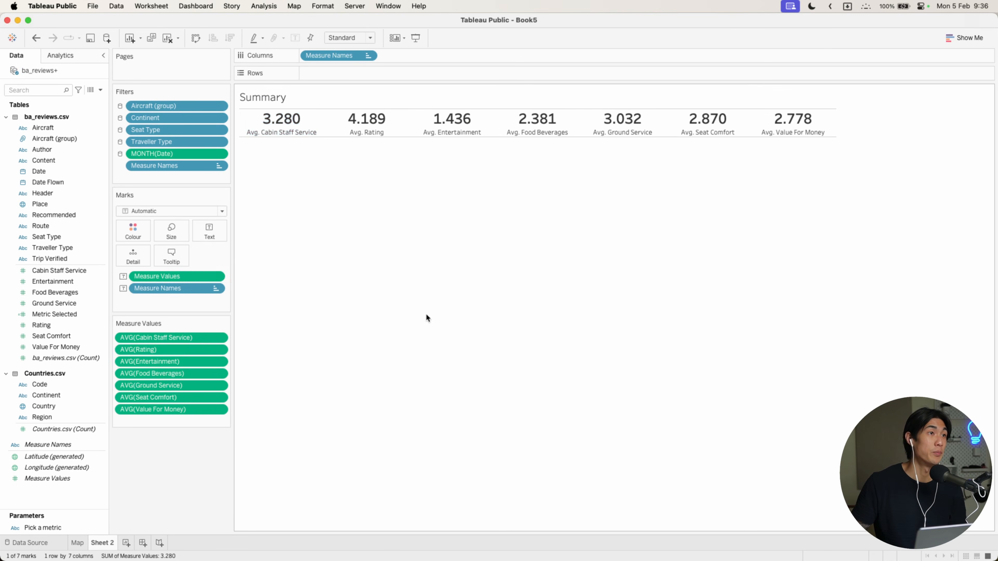
# Remove the lines around the summary values by setting the sheet's row divider pane border to None
pyautogui.rightClick(404, 130)
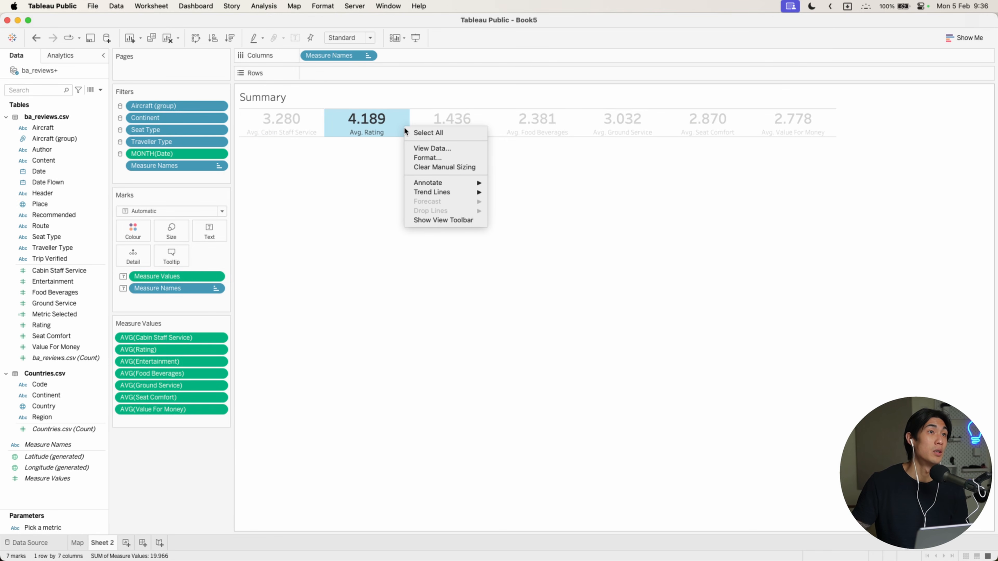
pyautogui.click(427, 159)
pyautogui.click(50, 73)
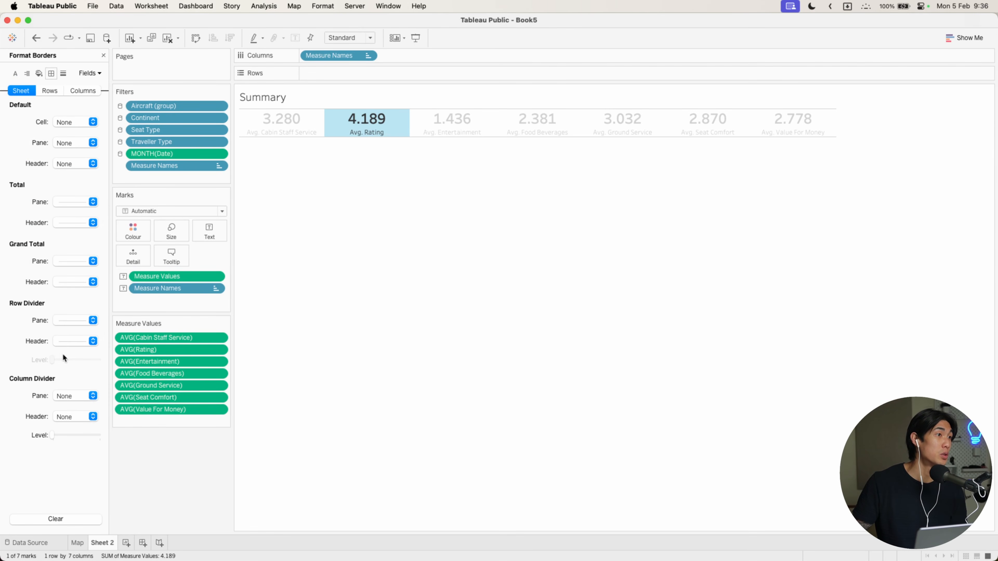
pyautogui.click(83, 325)
pyautogui.click(81, 338)
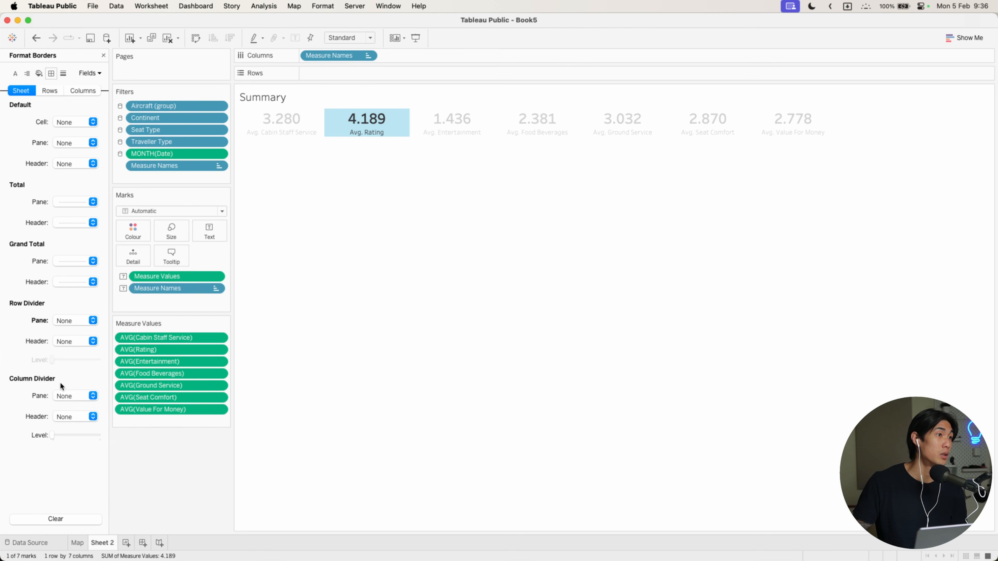
pyautogui.click(486, 247)
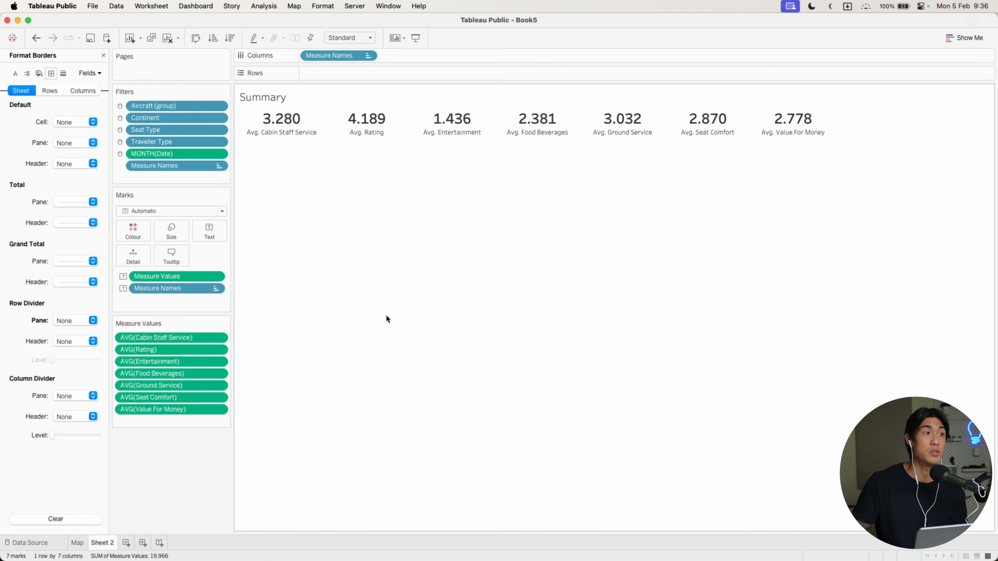
# Rename the Sheet 2 worksheet to "summary"
pyautogui.doubleClick(107, 543)
pyautogui.write('s')
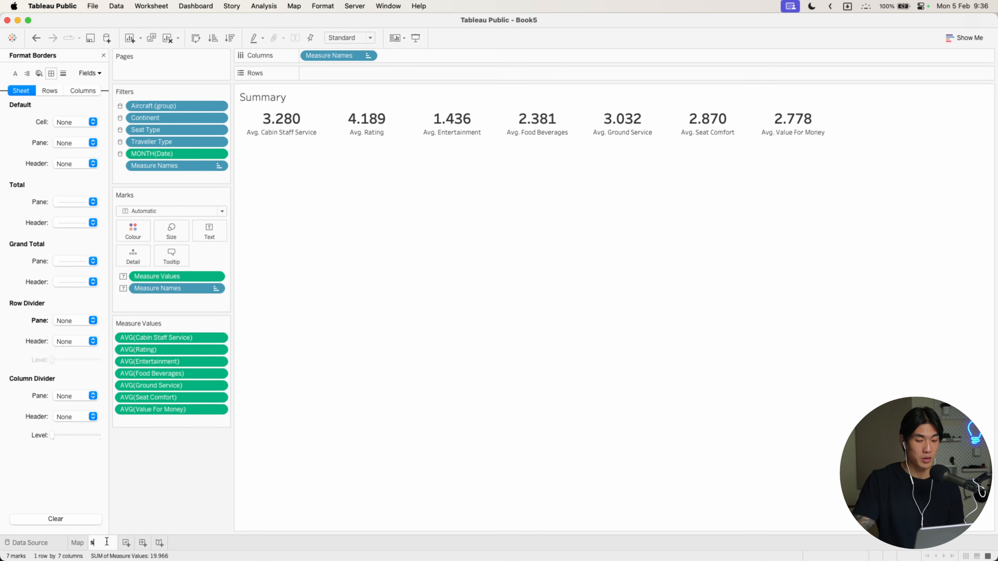
pyautogui.write('ummary')
pyautogui.press('Return')
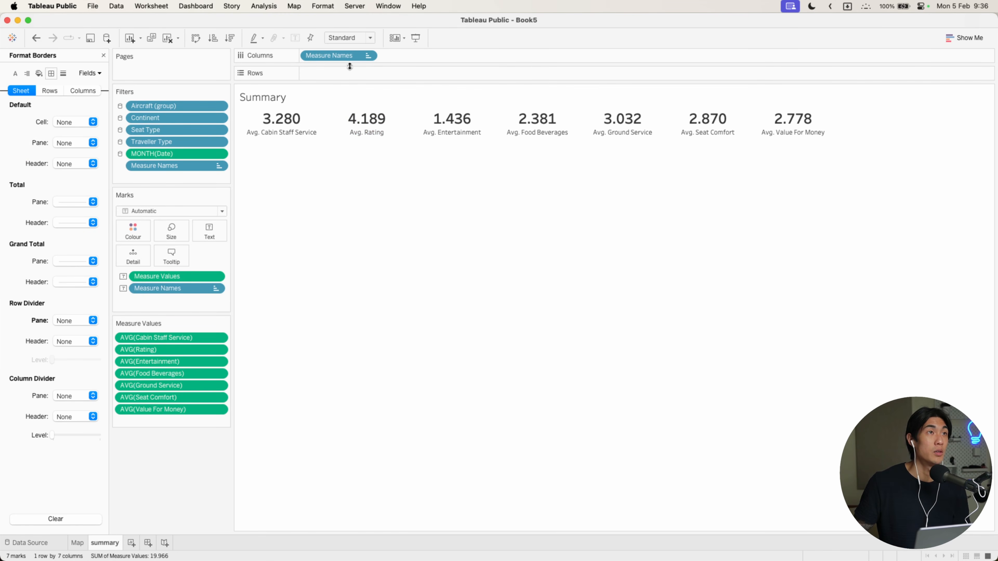
# Manually sort Measure Names so that Avg. Rating comes first
pyautogui.rightClick(348, 57)
pyautogui.click(377, 115)
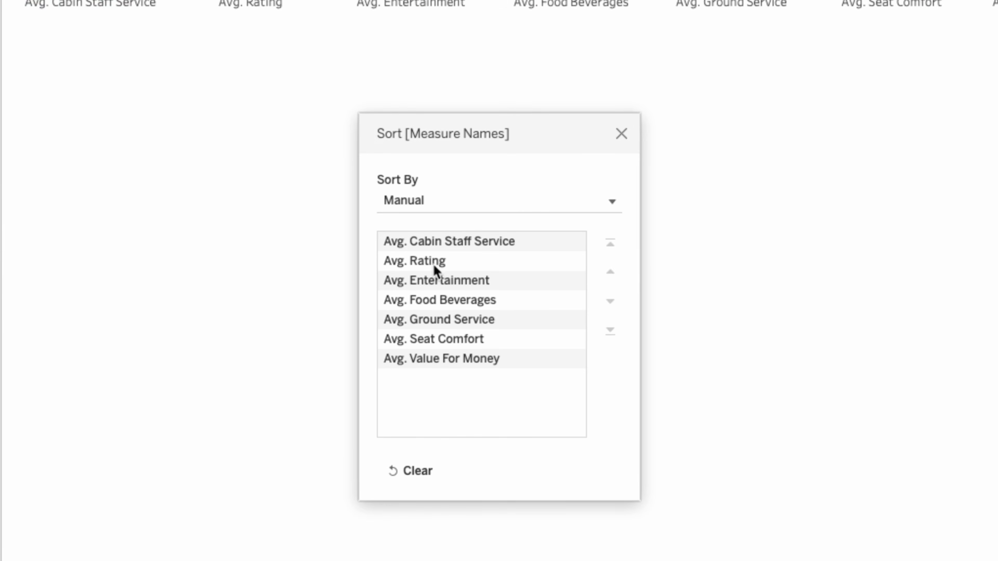
pyautogui.click(434, 266)
pyautogui.click(611, 243)
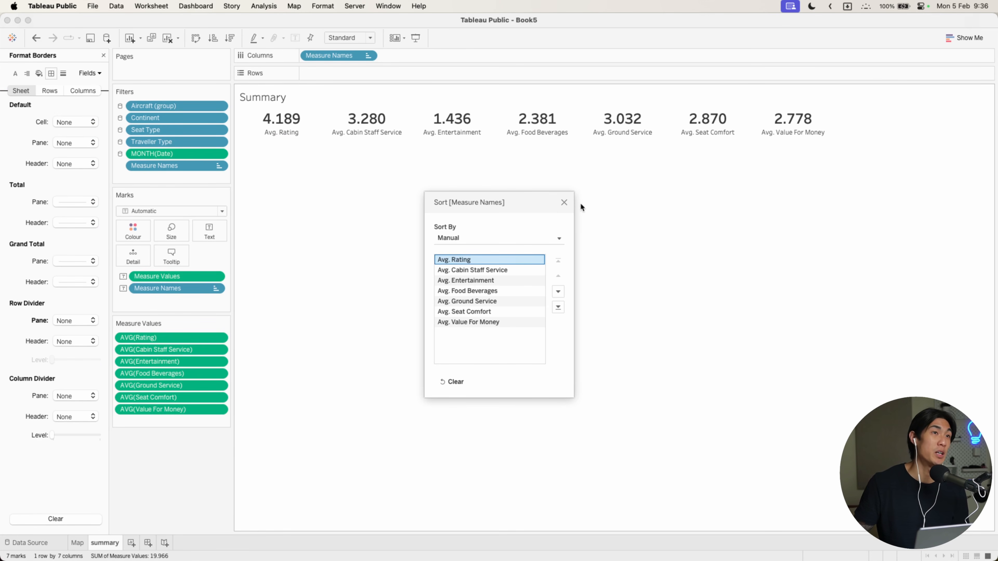
pyautogui.click(564, 202)
pyautogui.click(279, 125)
pyautogui.rightClick(275, 123)
pyautogui.click(299, 156)
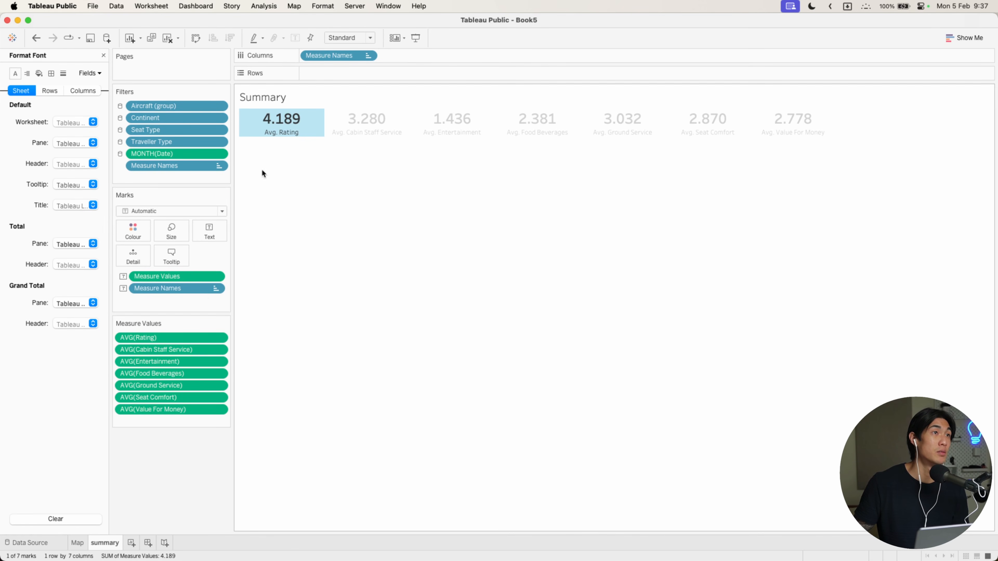
# Format the Measure Values numbers as Number (Custom) with one decimal place
pyautogui.rightClick(193, 276)
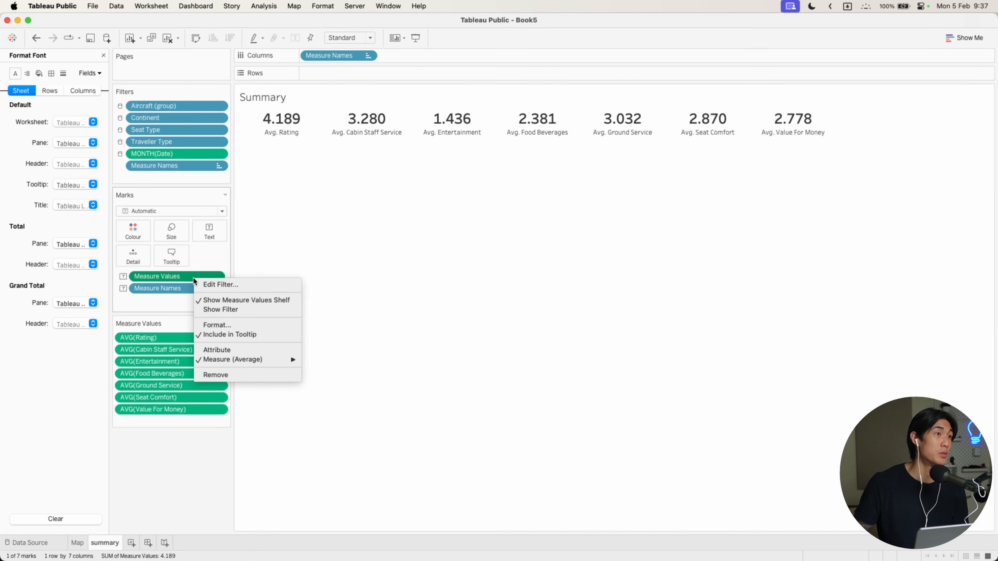
pyautogui.click(217, 325)
pyautogui.click(83, 163)
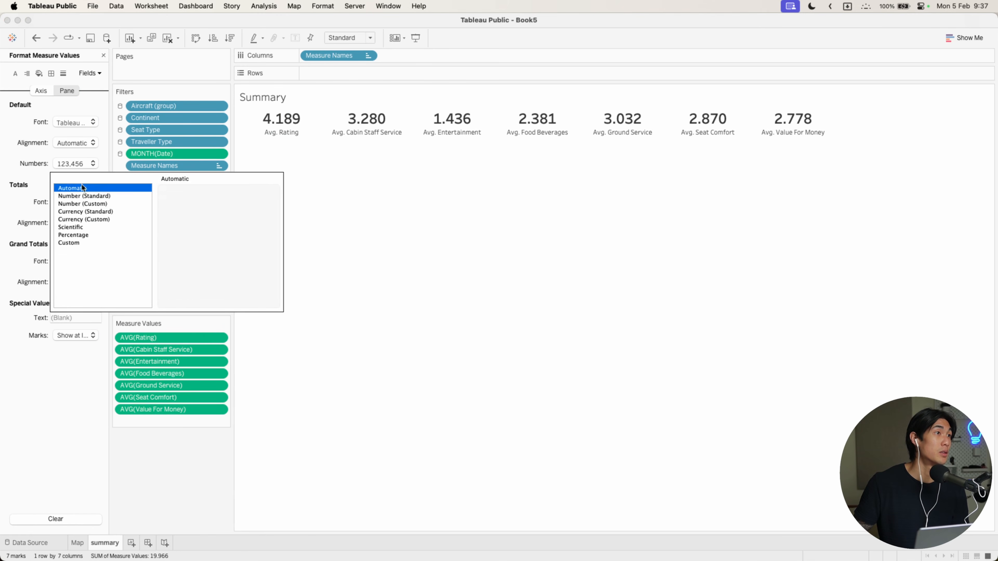
pyautogui.click(79, 203)
pyautogui.click(193, 206)
pyautogui.click(357, 237)
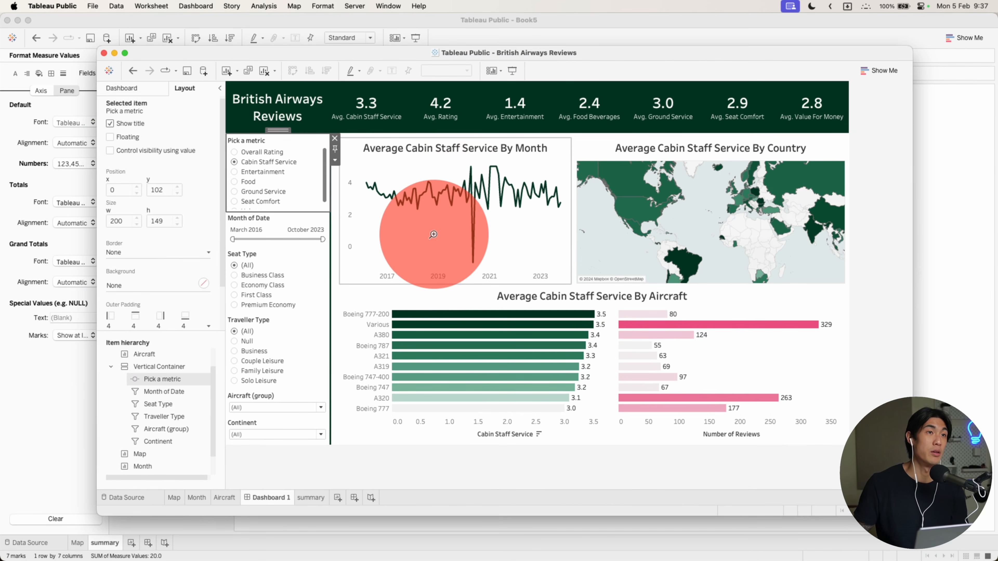
# Create a new worksheet and place Date on columns as continuous MONTH(Date)
pyautogui.moveTo(445, 52); pyautogui.dragTo(997, 81)
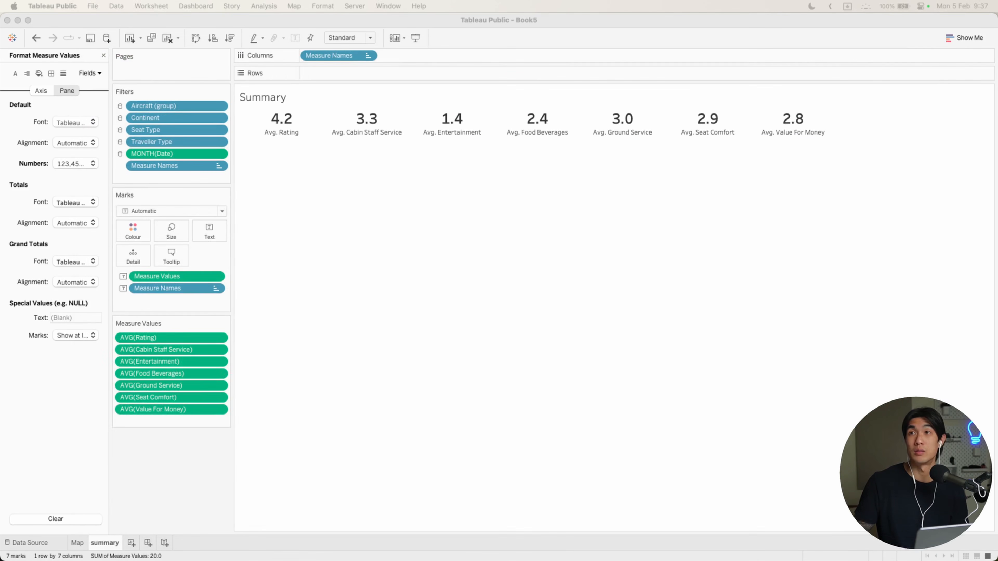
pyautogui.click(132, 543)
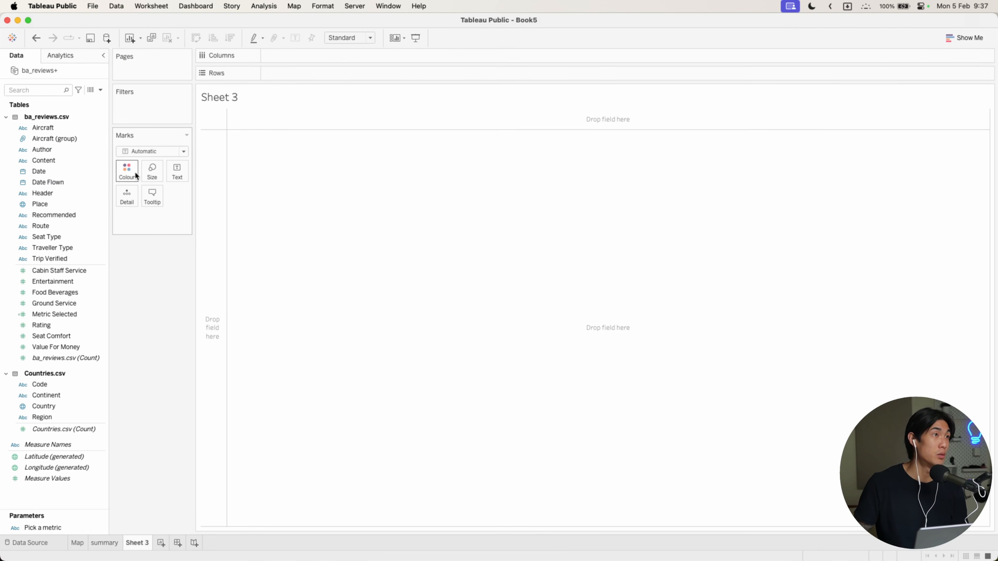
pyautogui.click(44, 173)
pyautogui.moveTo(45, 172); pyautogui.dragTo(271, 56)
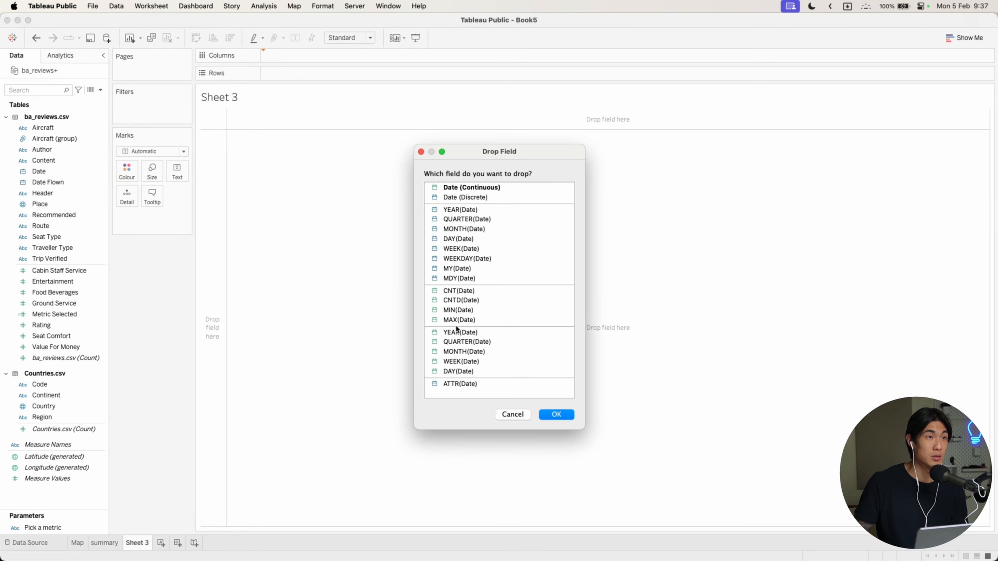
pyautogui.click(458, 352)
pyautogui.click(557, 414)
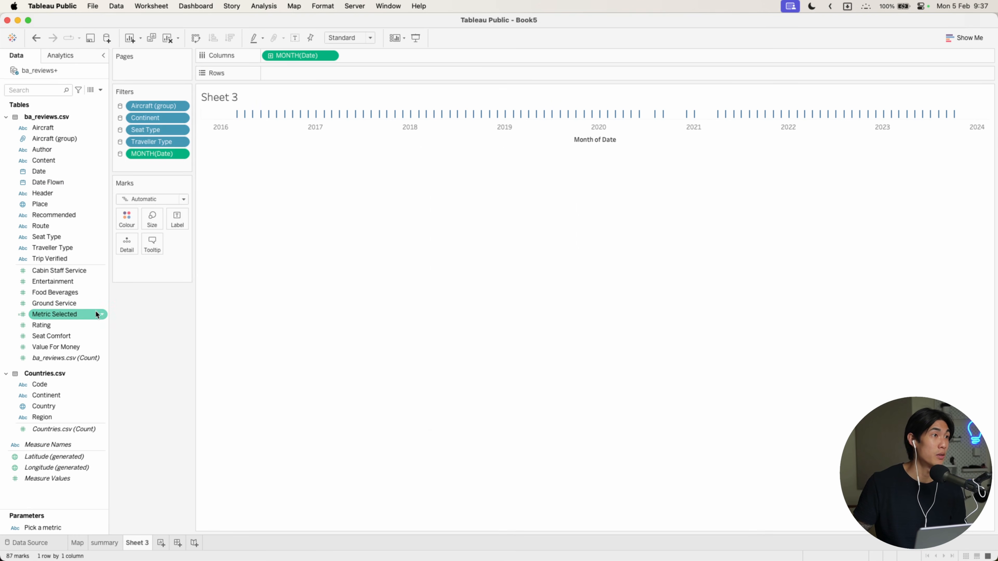
# Add Metric Selected to rows as an average
pyautogui.moveTo(57, 315); pyautogui.dragTo(289, 74)
pyautogui.click(464, 248)
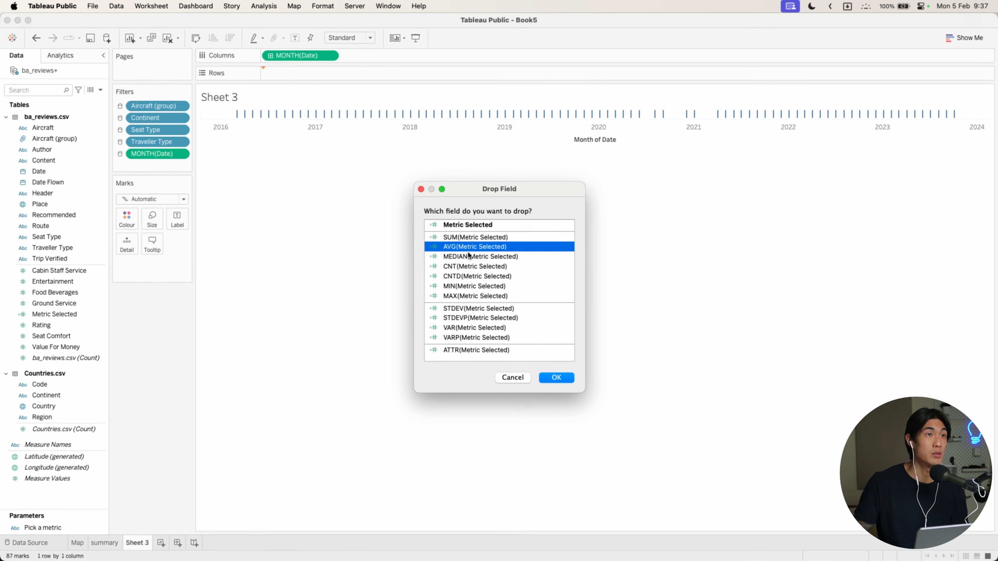
# Place Metric Selected on the rows as an average and colour the line dark green
pyautogui.click(556, 377)
pyautogui.click(134, 225)
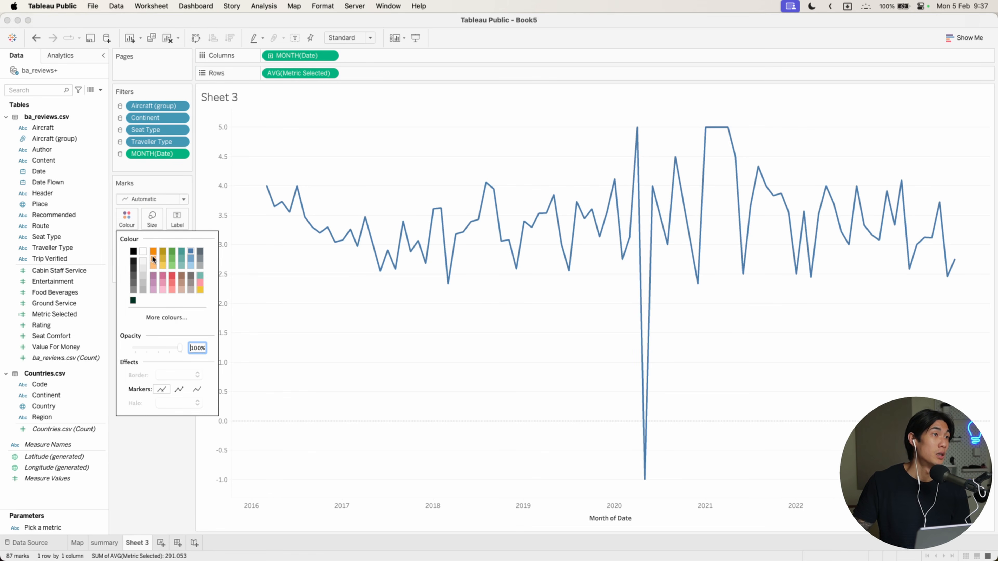
pyautogui.click(134, 301)
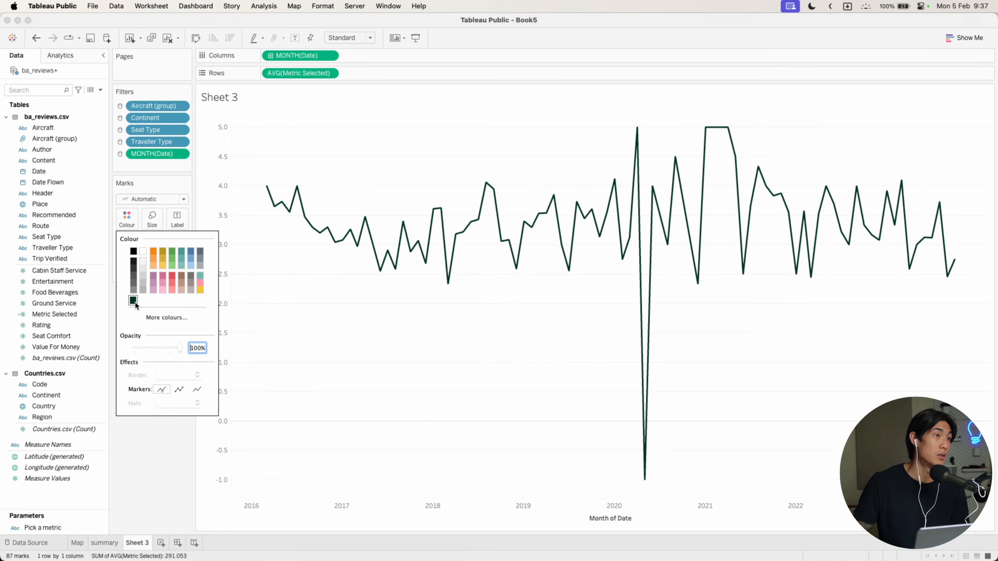
pyautogui.click(152, 452)
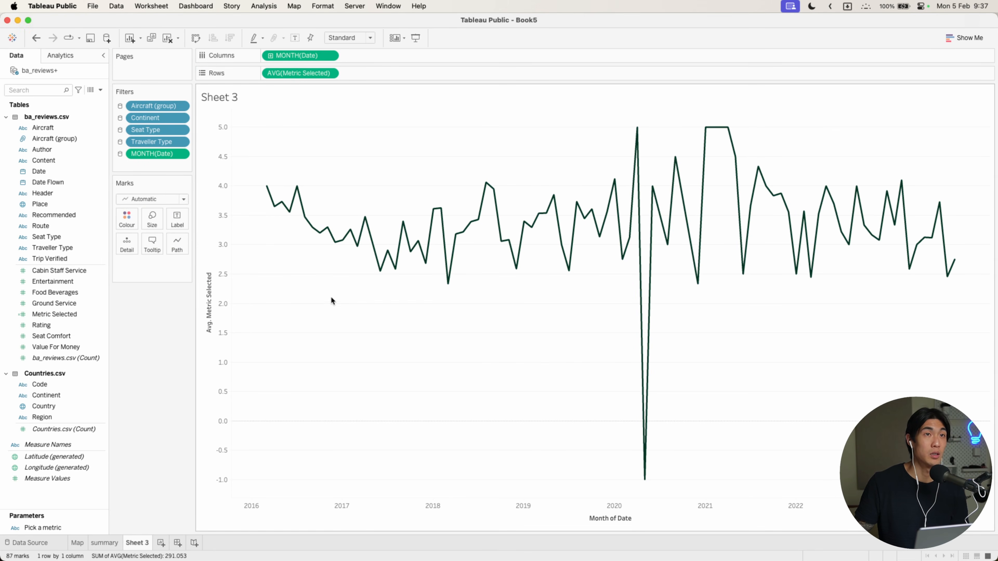
# Open the worksheet's border formatting and set the Grand Total pane border to None
pyautogui.rightClick(307, 325)
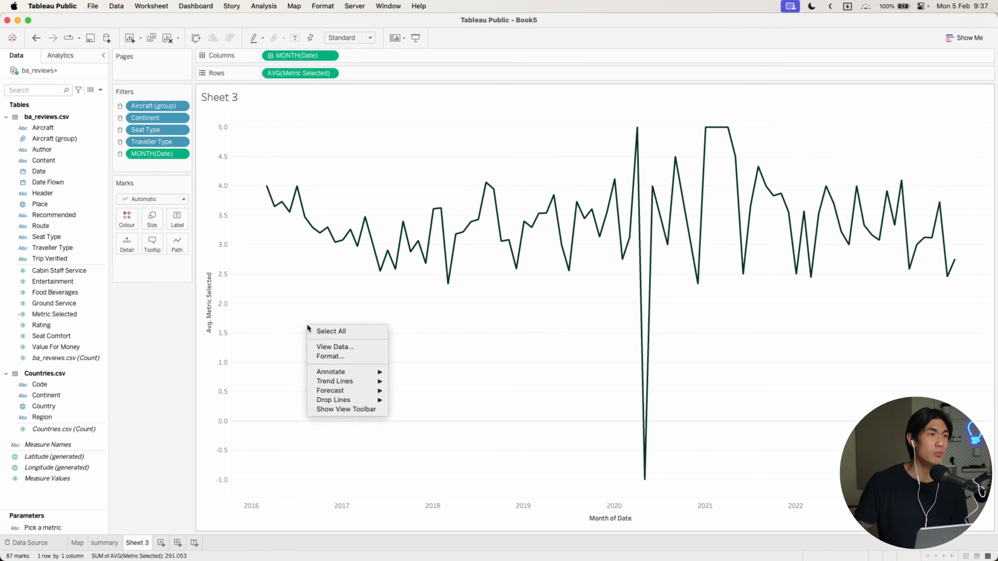
pyautogui.click(335, 357)
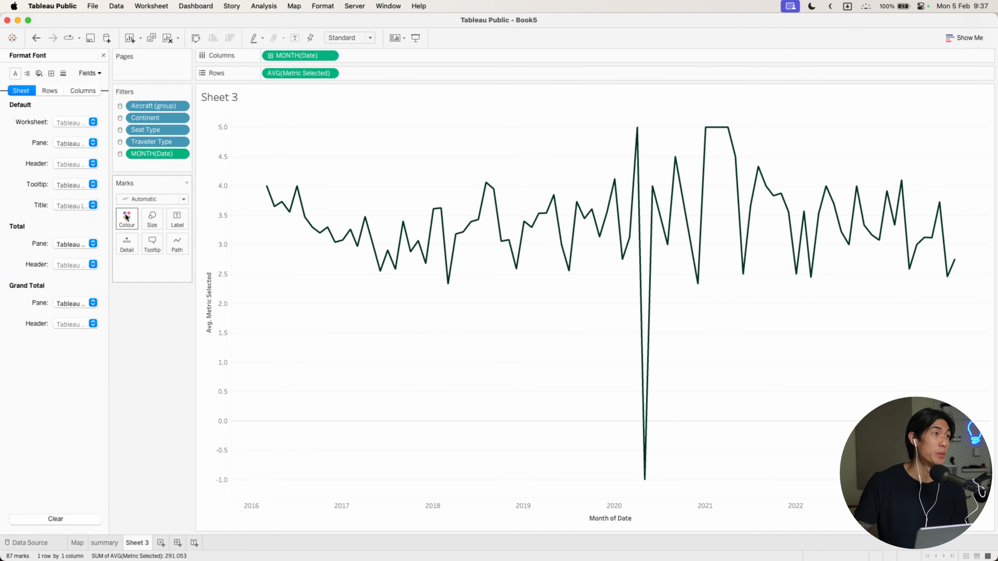
pyautogui.click(51, 74)
pyautogui.click(73, 261)
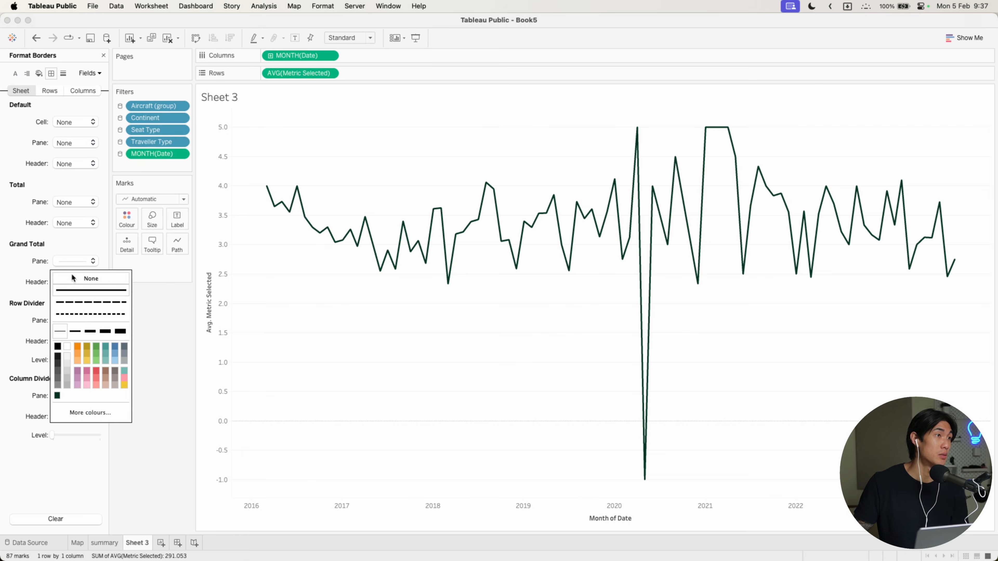
pyautogui.click(75, 283)
# In the sheet's line formatting, set the zero lines, trend lines and reference lines to None
pyautogui.click(65, 76)
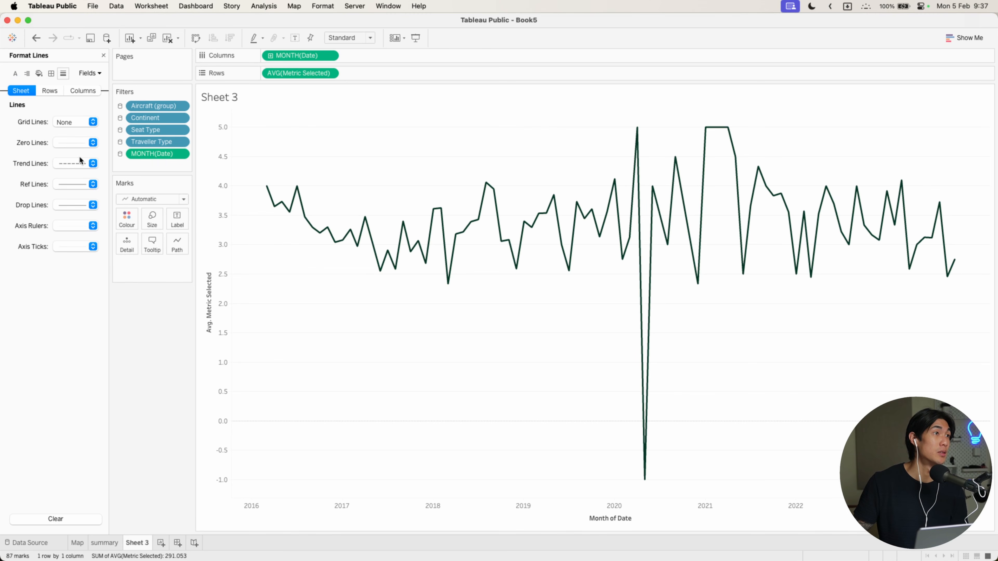
pyautogui.click(64, 147)
pyautogui.click(80, 159)
pyautogui.click(74, 165)
pyautogui.click(66, 181)
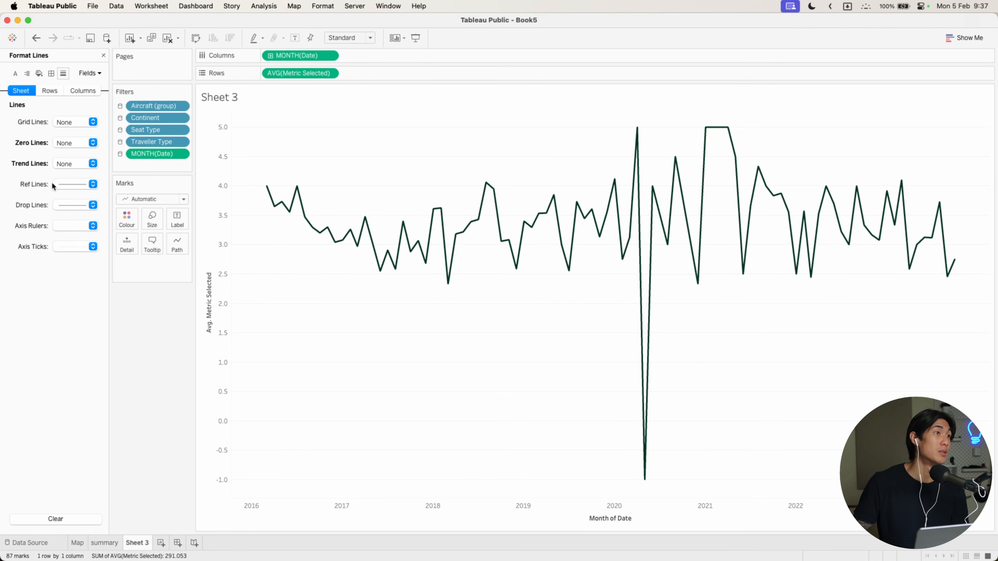
pyautogui.click(64, 184)
pyautogui.click(75, 201)
# Set the sheet's drop lines, axis rulers and axis ticks to None
pyautogui.click(76, 205)
pyautogui.click(65, 222)
pyautogui.click(75, 226)
pyautogui.click(63, 242)
pyautogui.click(70, 247)
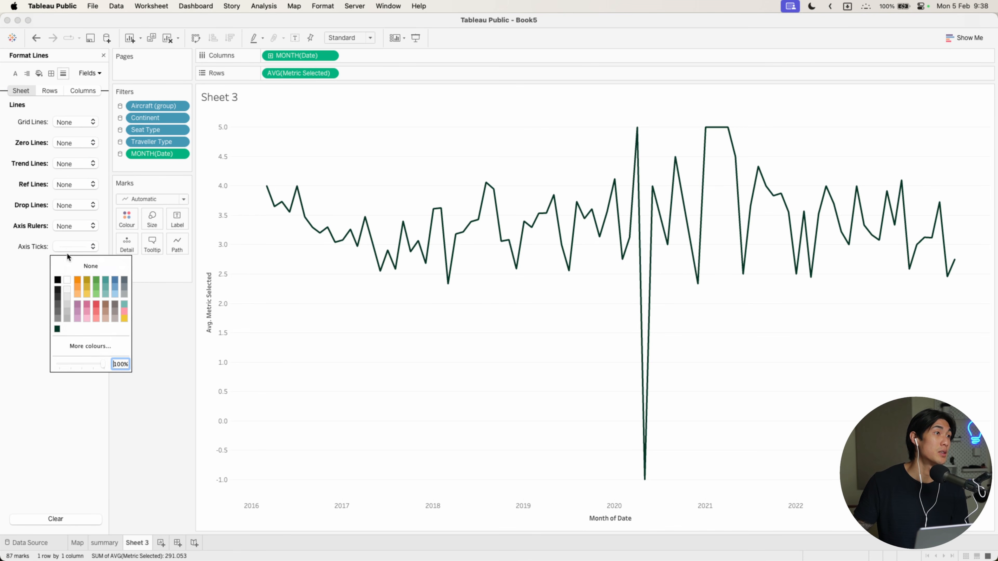
pyautogui.click(65, 264)
# Set the grid lines for the rows to None and check the line settings for the columns
pyautogui.click(50, 92)
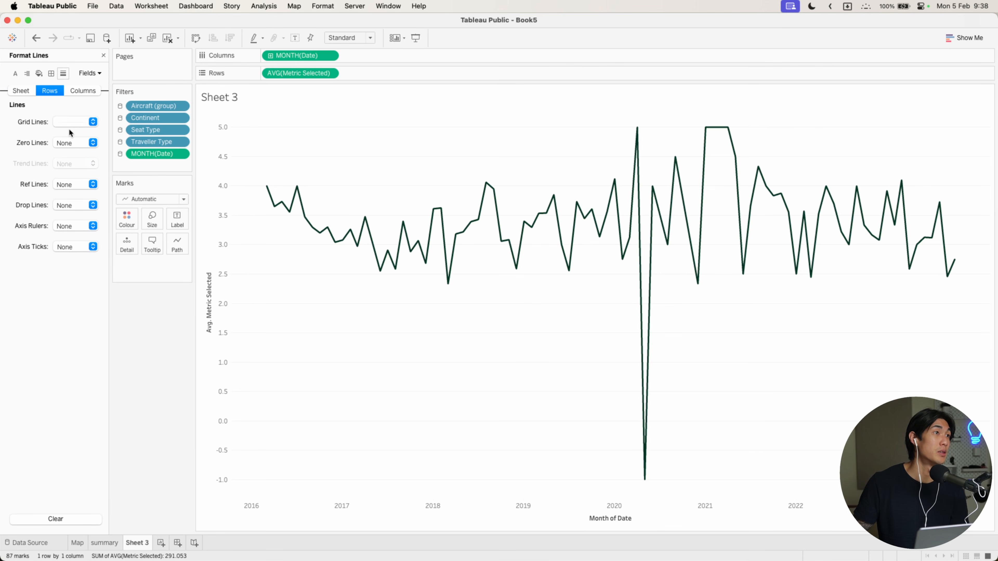
pyautogui.click(69, 124)
pyautogui.click(40, 125)
pyautogui.click(82, 92)
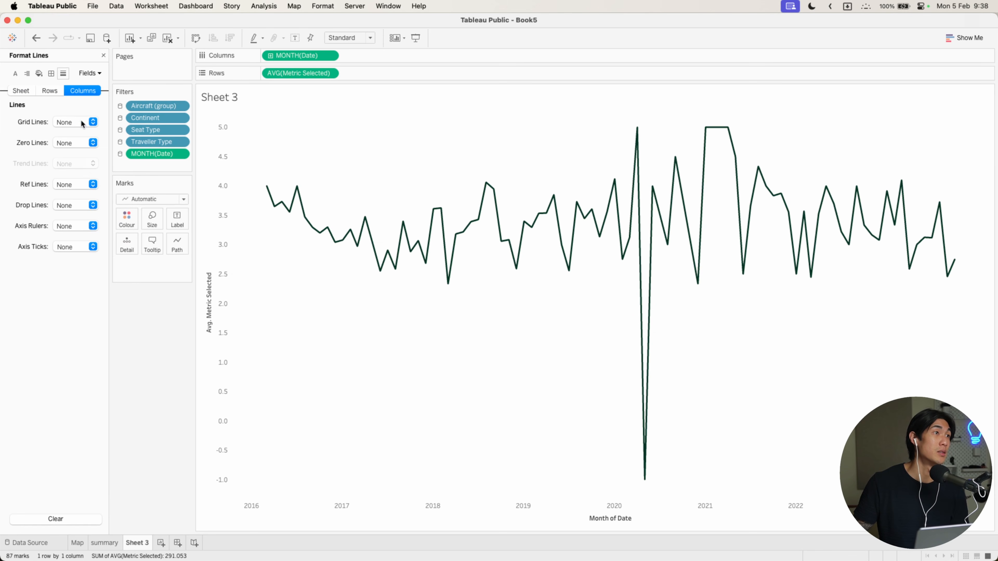
pyautogui.click(49, 93)
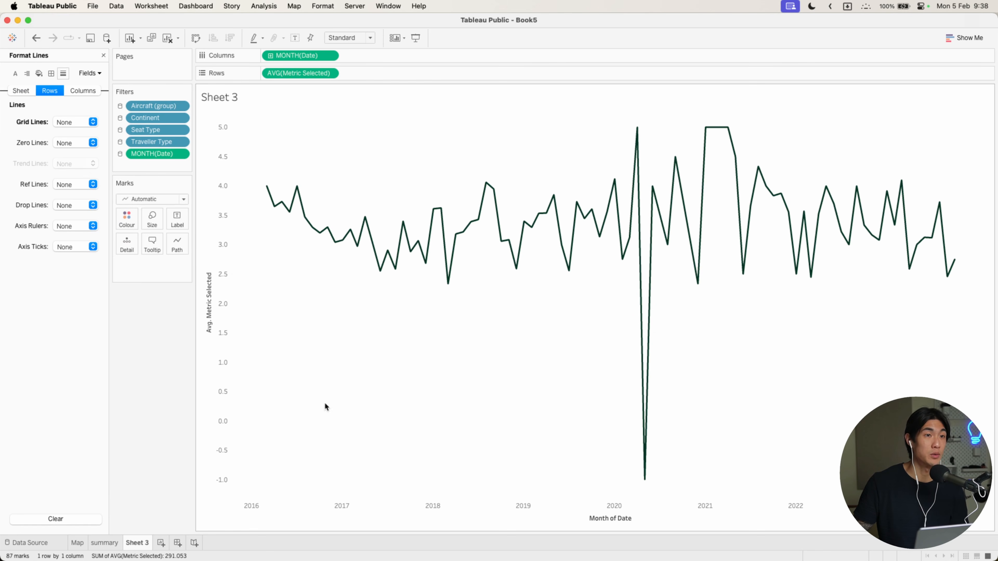
# Remove the title of the chart's vertical Avg. Metric Selected axis
pyautogui.rightClick(212, 305)
pyautogui.click(234, 310)
pyautogui.tripleClick(515, 378)
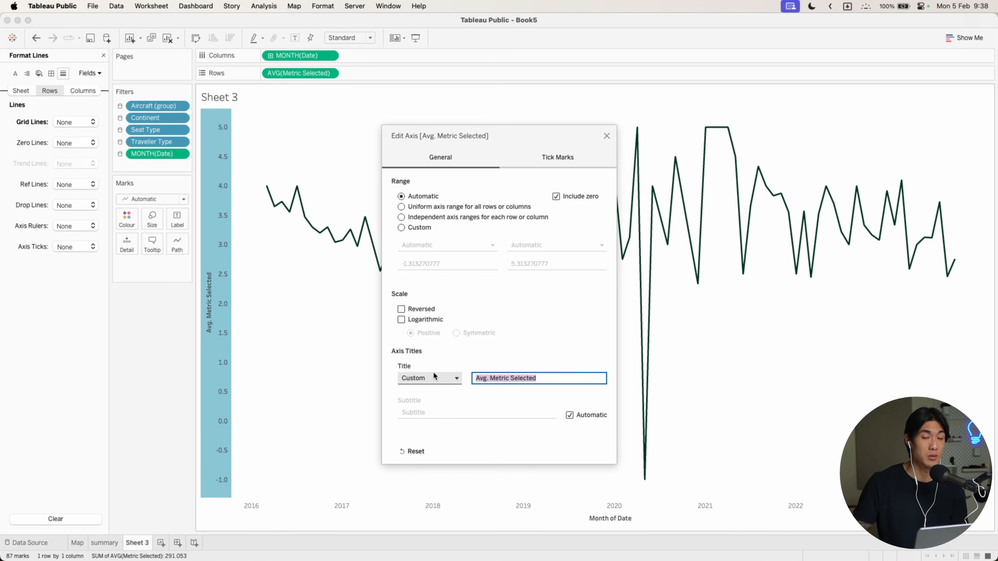
pyautogui.press('BackSpace')
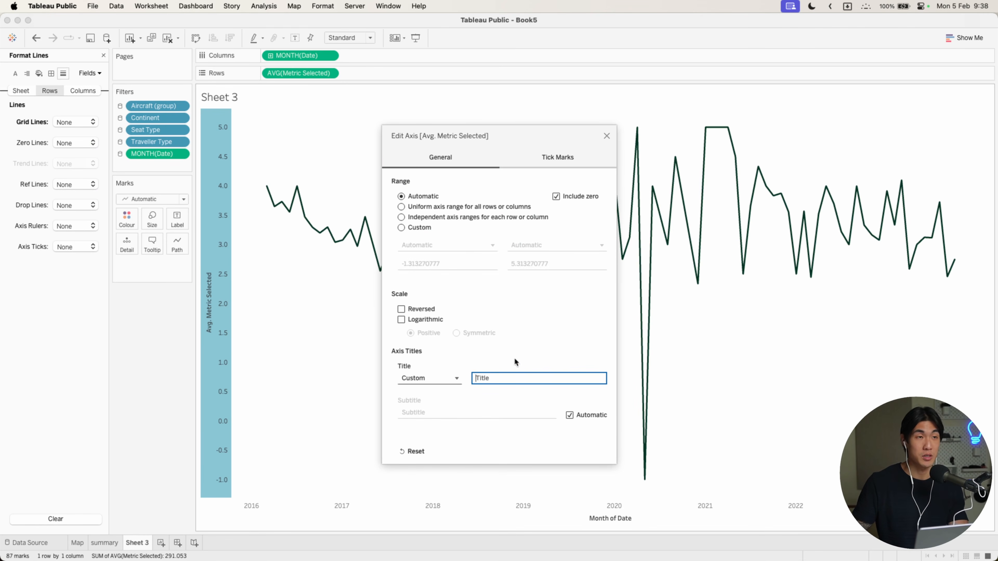
pyautogui.click(606, 136)
# Remove the Month of Date title from the chart's horizontal axis
pyautogui.rightClick(607, 518)
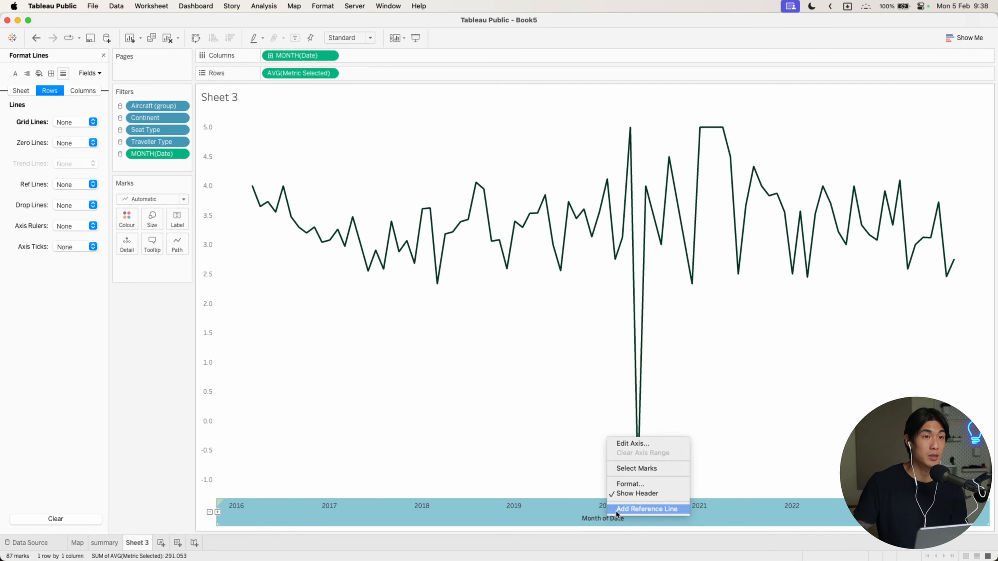
pyautogui.click(629, 443)
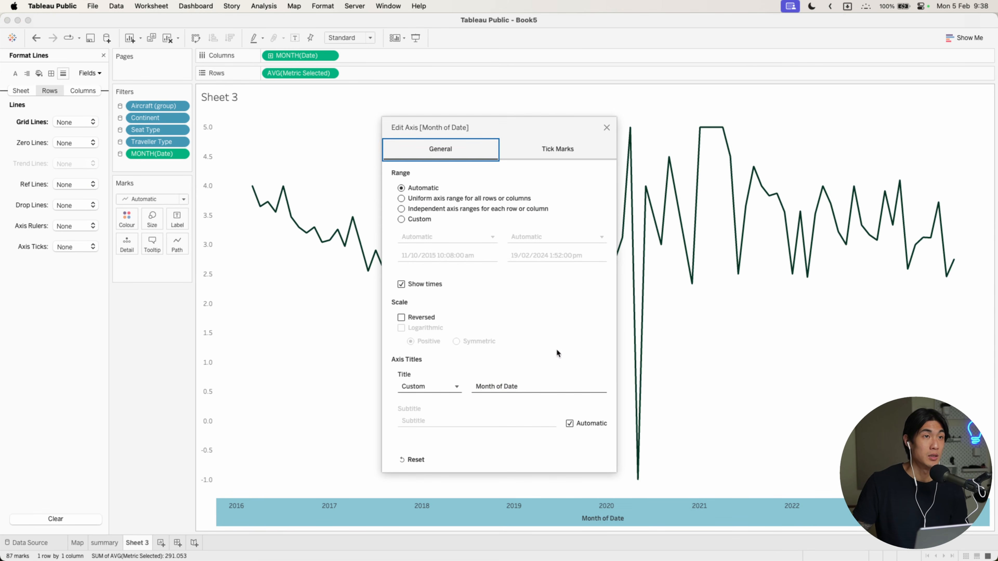
pyautogui.moveTo(523, 387); pyautogui.dragTo(469, 387)
pyautogui.press('BackSpace')
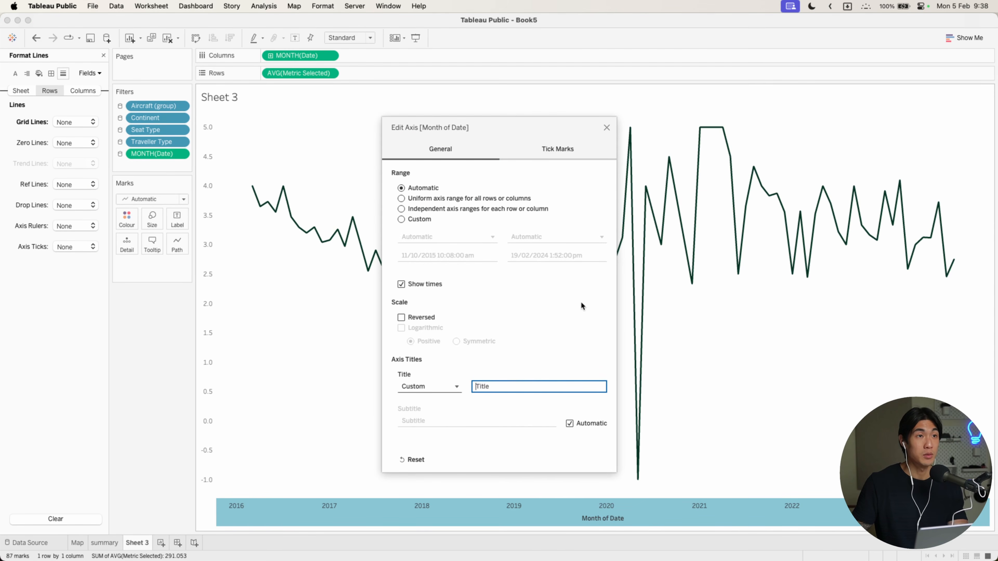
pyautogui.click(606, 127)
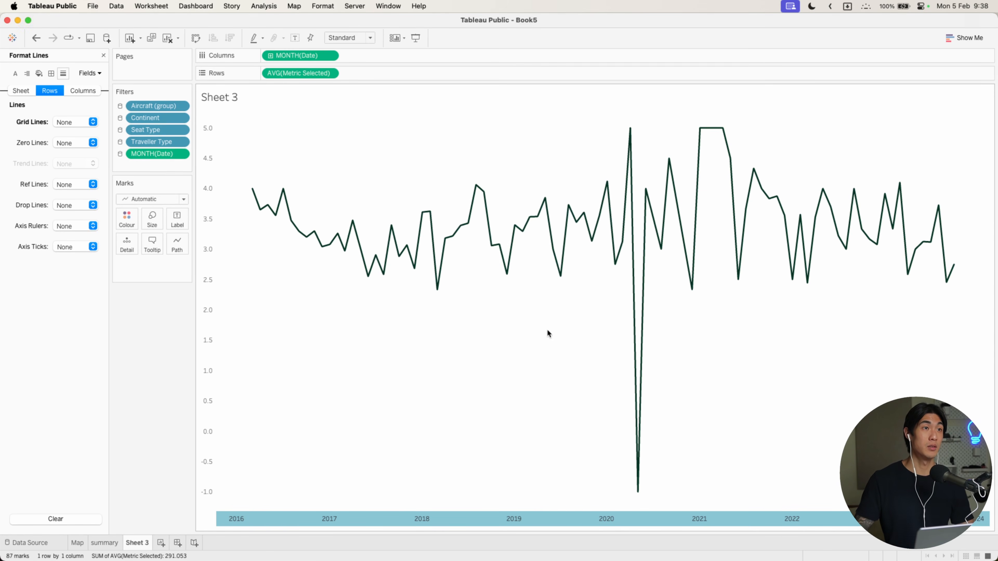
# Change the sheet title to "Average <Parameters.Pick a metric> By Month" using the inserted parameter, and make it bold and centred
pyautogui.doubleClick(219, 97)
pyautogui.write('Average')
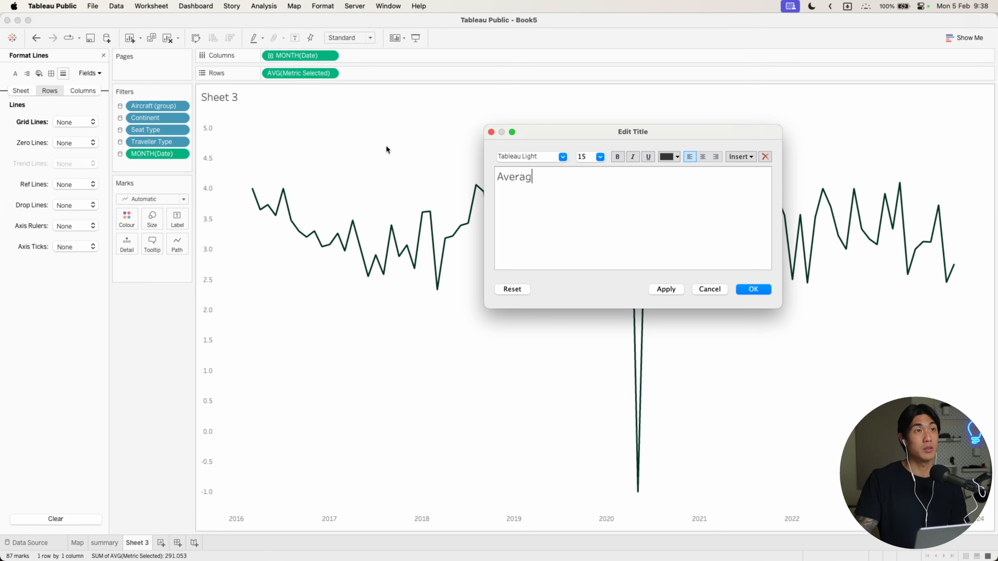
pyautogui.click(741, 157)
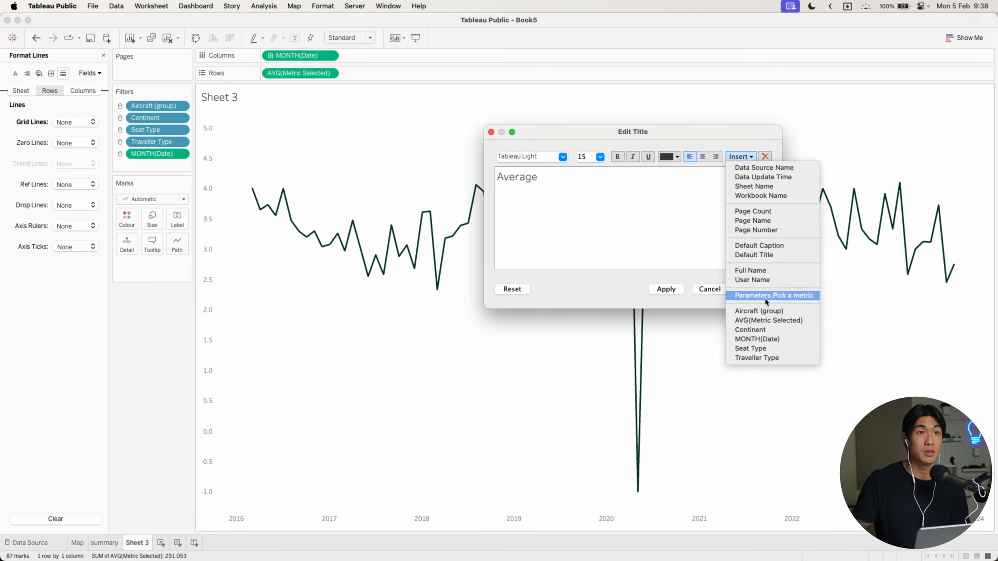
pyautogui.click(762, 293)
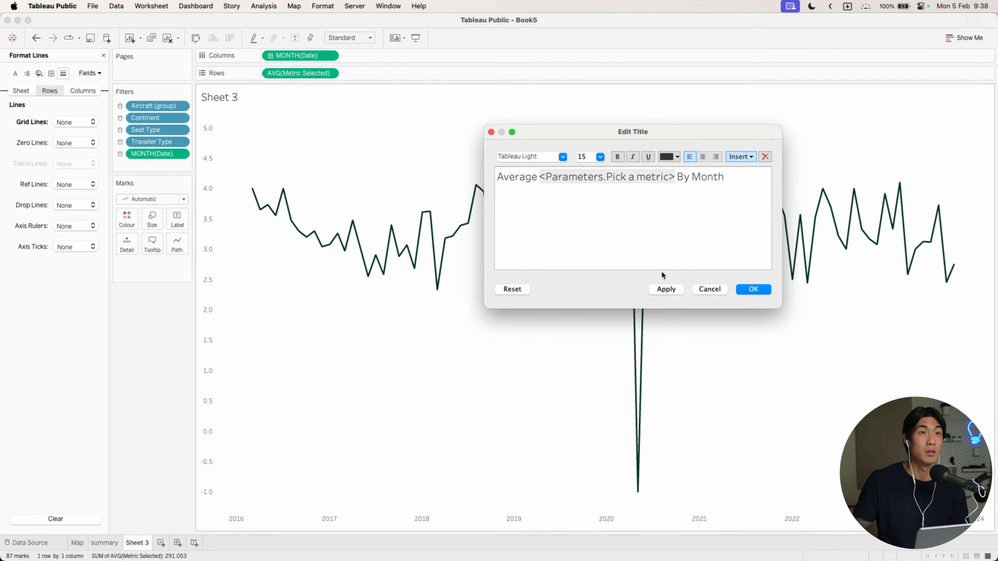
pyautogui.press('super+a')
pyautogui.click(616, 158)
pyautogui.click(702, 157)
pyautogui.click(752, 289)
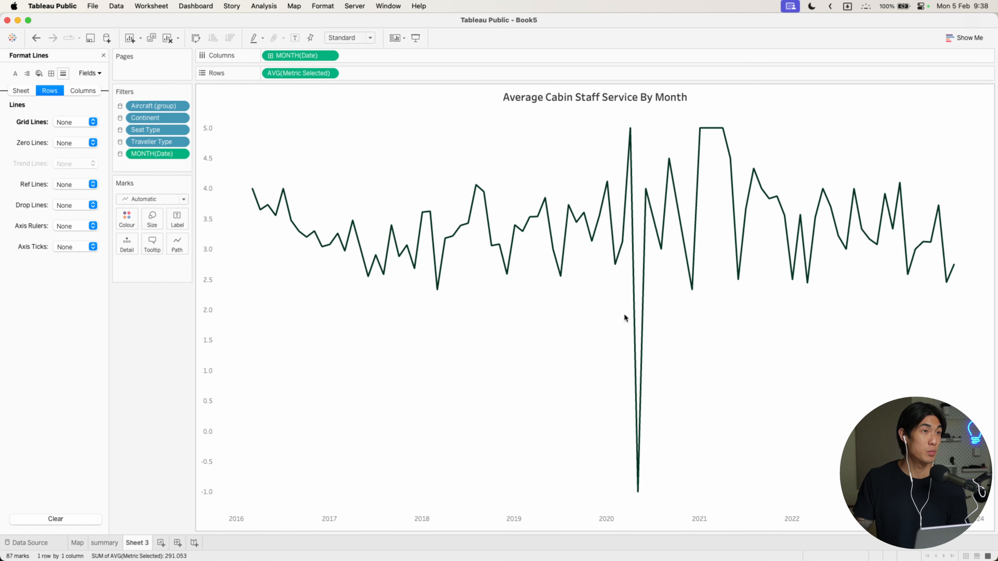
# Examine the month chart and country map in the finished British Airways Reviews dashboard, and return to the Book5 workbook
pyautogui.moveTo(996, 69); pyautogui.dragTo(214, 49)
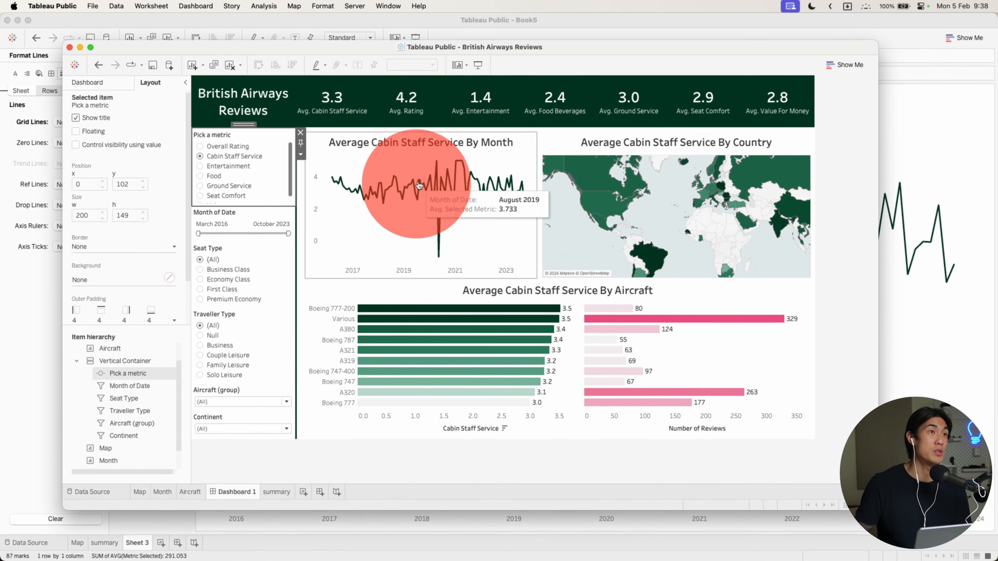
pyautogui.moveTo(644, 190)
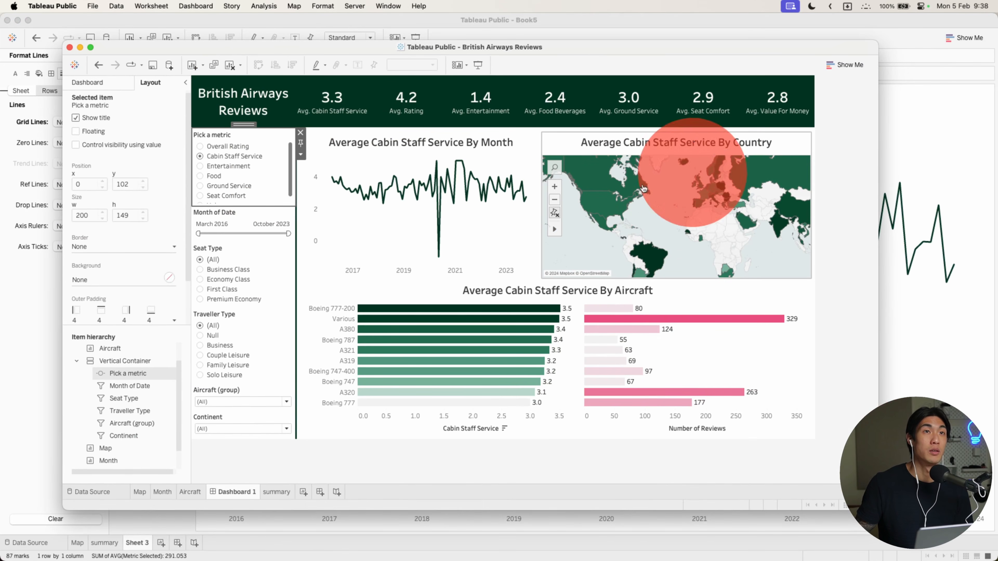
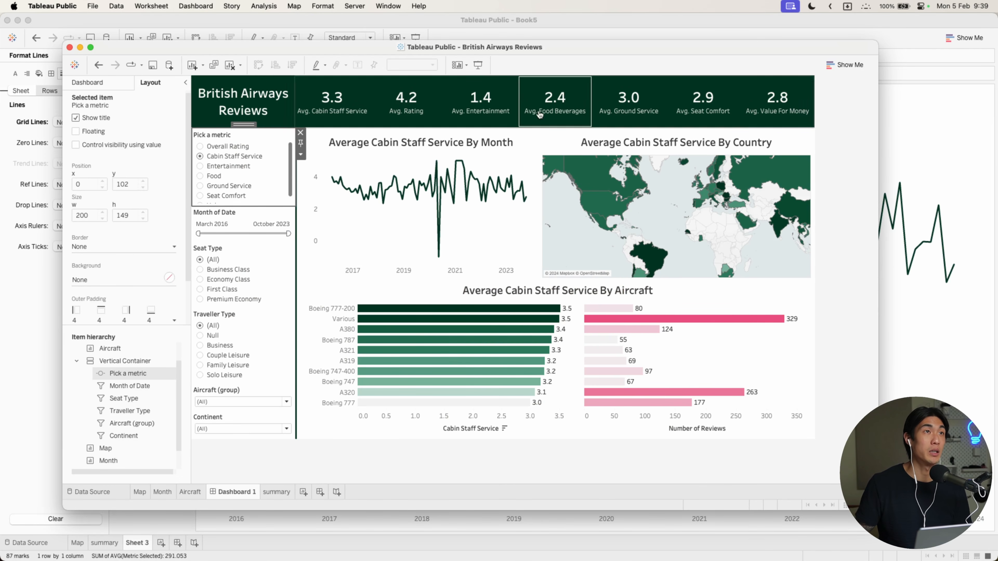
pyautogui.moveTo(489, 48); pyautogui.dragTo(996, 46)
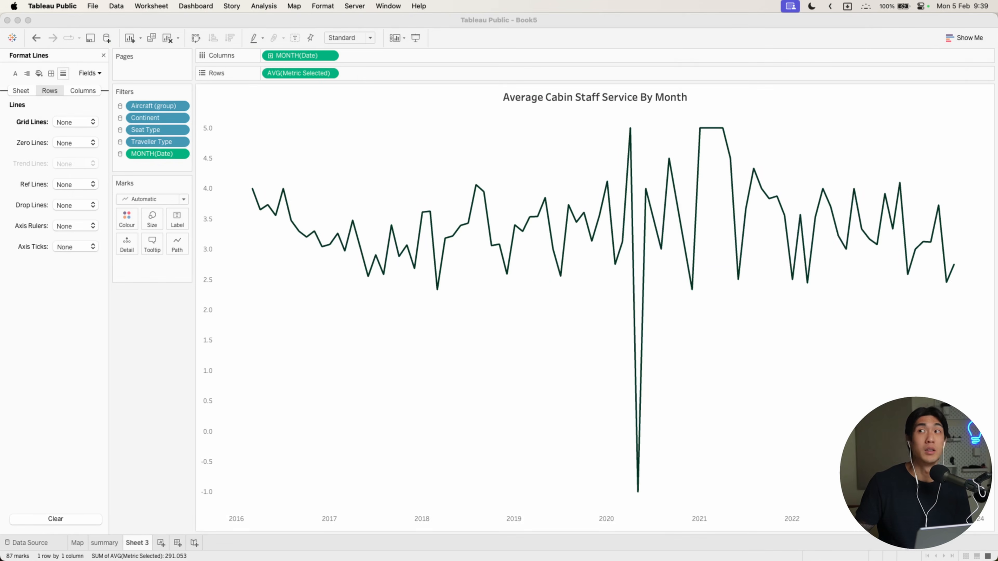
# Rename the Sheet 3 worksheet as Month
pyautogui.click(170, 459)
pyautogui.doubleClick(134, 545)
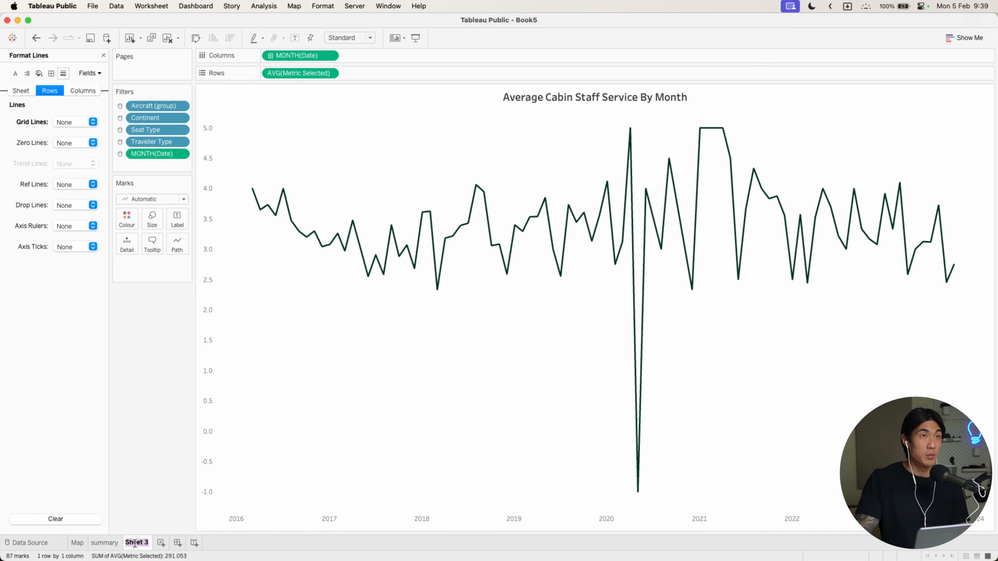
pyautogui.write('Month')
pyautogui.press('Return')
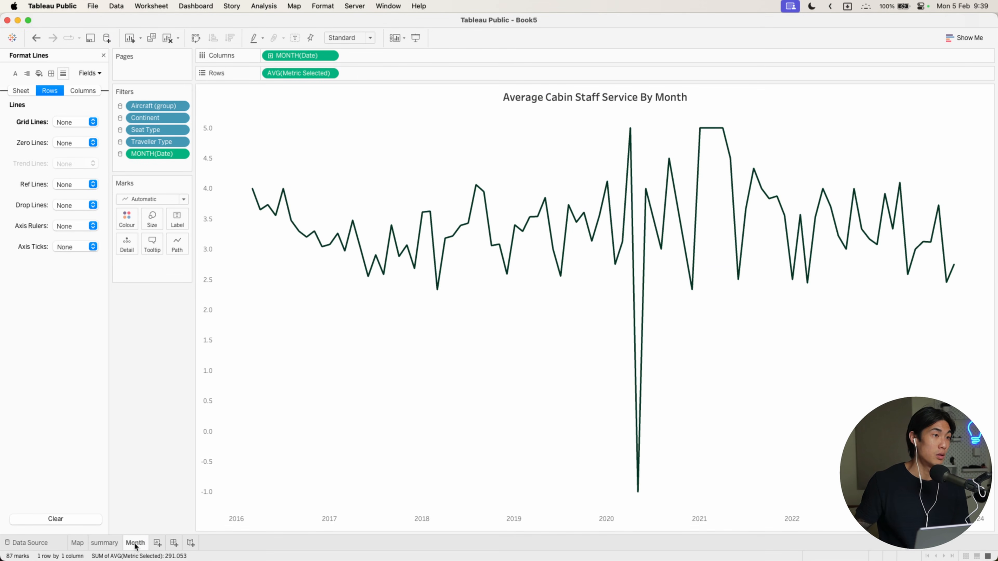
# Create a new worksheet with Aircraft (group) on the rows and AVG(Metric Selected) on the columns
pyautogui.click(156, 543)
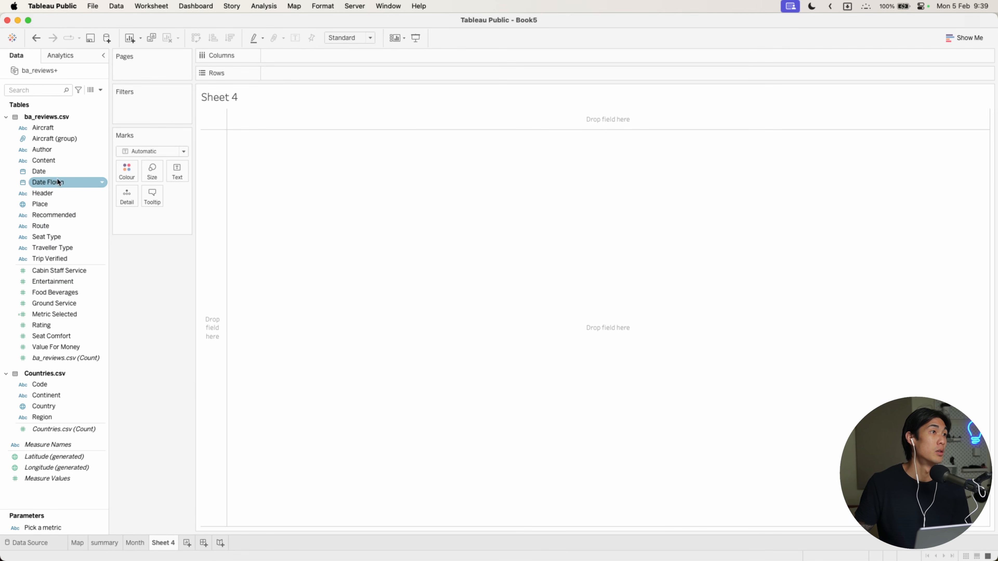
pyautogui.moveTo(51, 139); pyautogui.dragTo(281, 74)
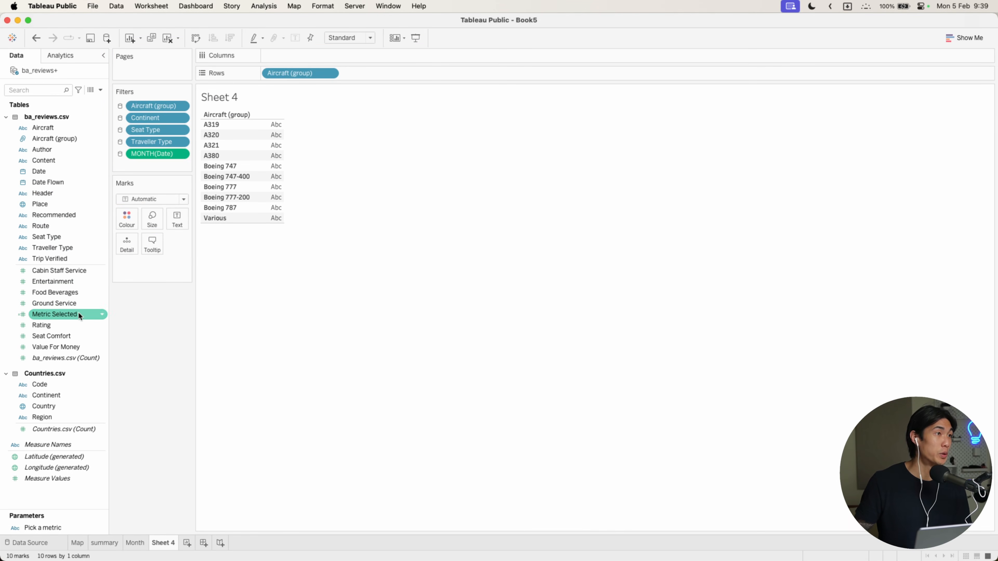
pyautogui.moveTo(64, 312); pyautogui.dragTo(286, 55)
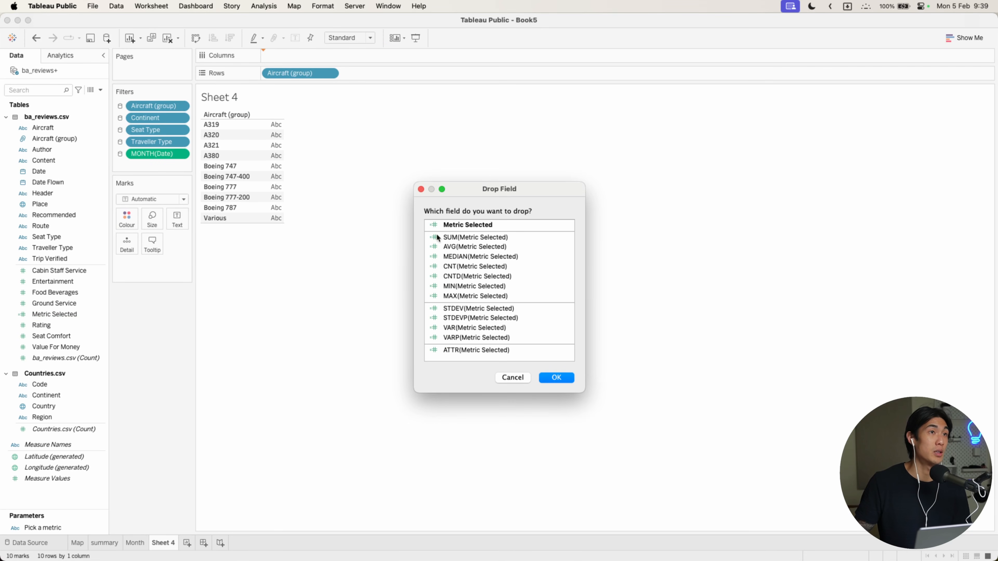
pyautogui.click(459, 248)
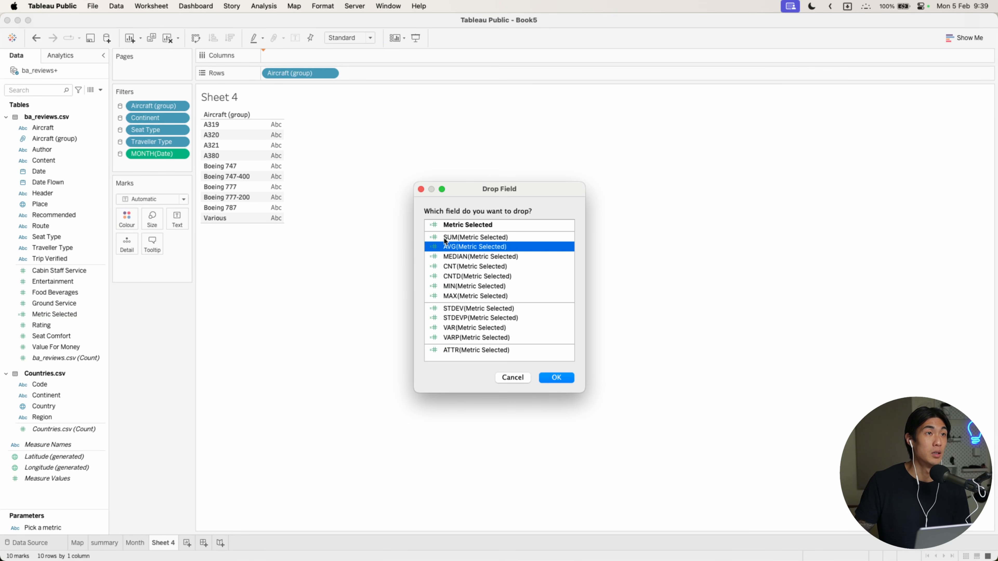
pyautogui.click(557, 377)
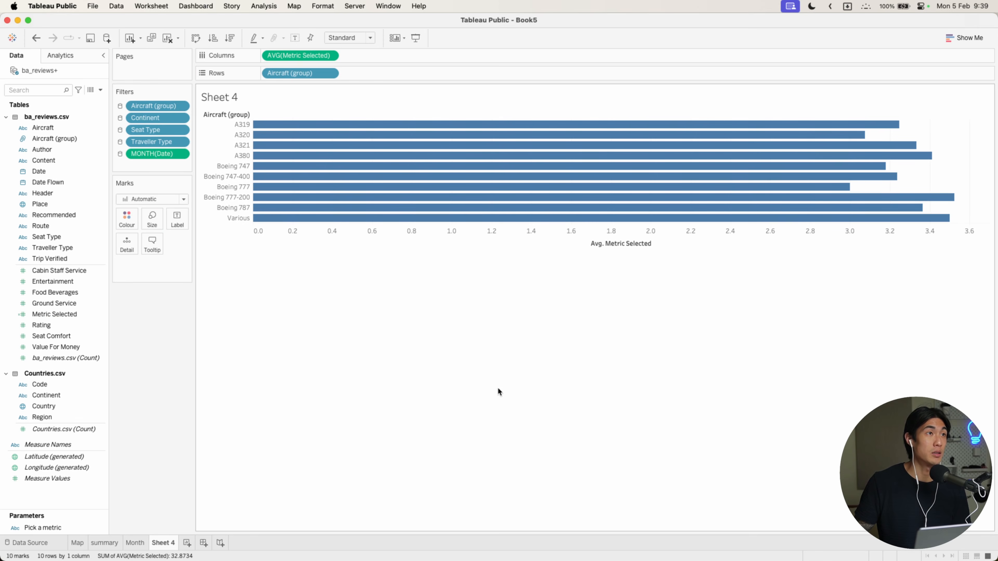
# Sort the aircraft groups in descending order of the average metric and add the ba_reviews.csv count as a second column measure
pyautogui.click(230, 37)
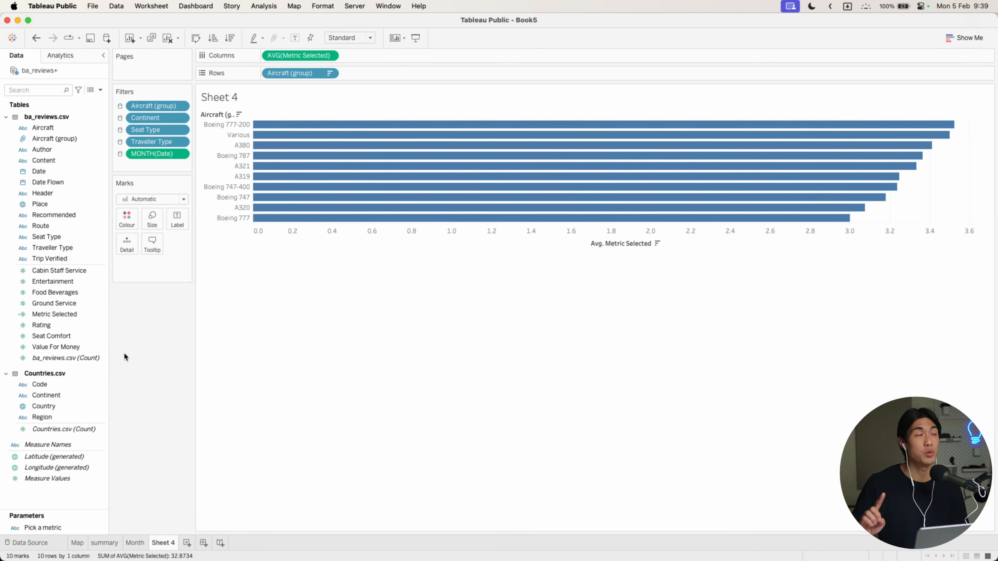
pyautogui.moveTo(78, 358); pyautogui.dragTo(422, 56)
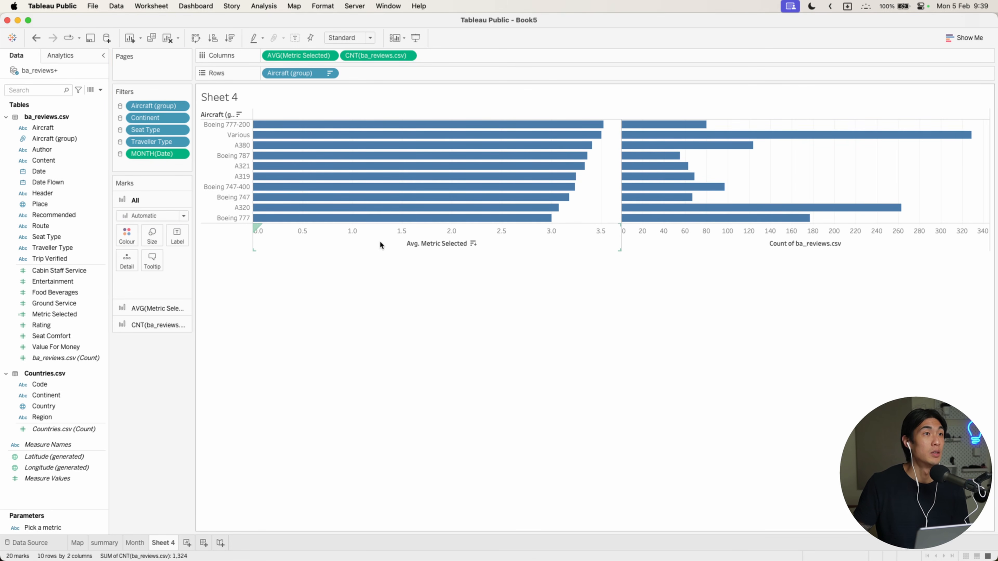
# Set the average metric axis title to follow the Pick a metric parameter
pyautogui.rightClick(386, 233)
pyautogui.click(405, 240)
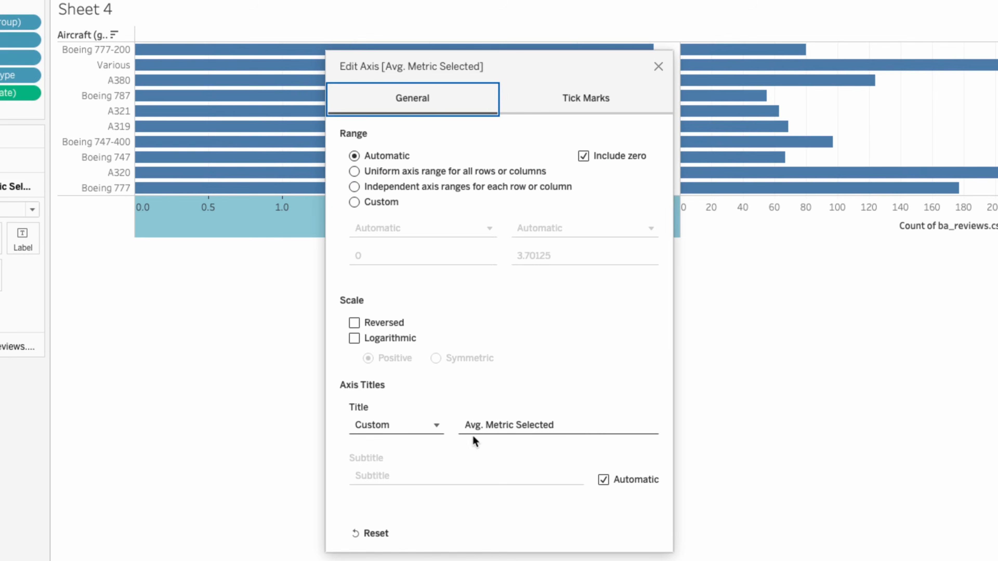
pyautogui.click(421, 432)
pyautogui.click(409, 500)
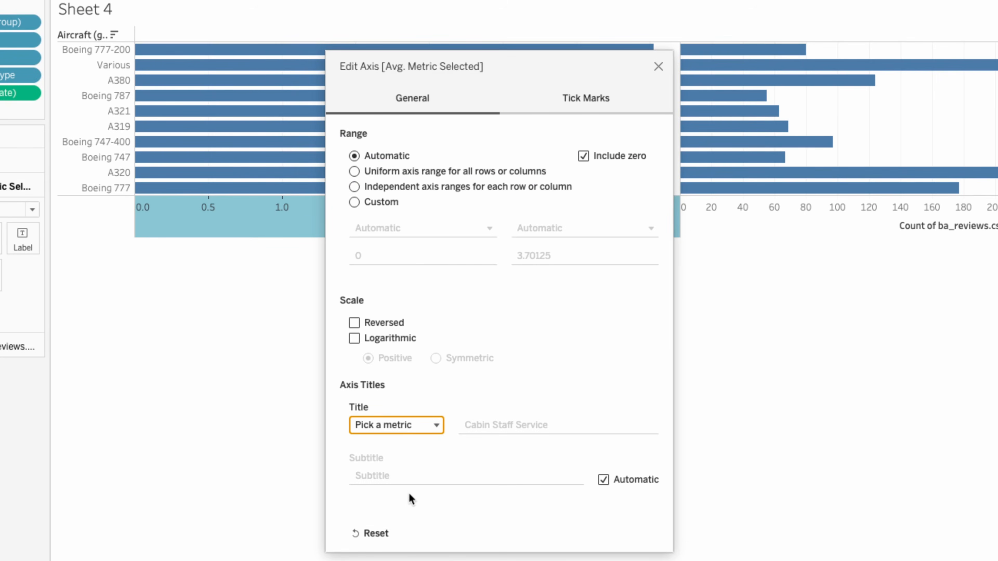
pyautogui.click(658, 66)
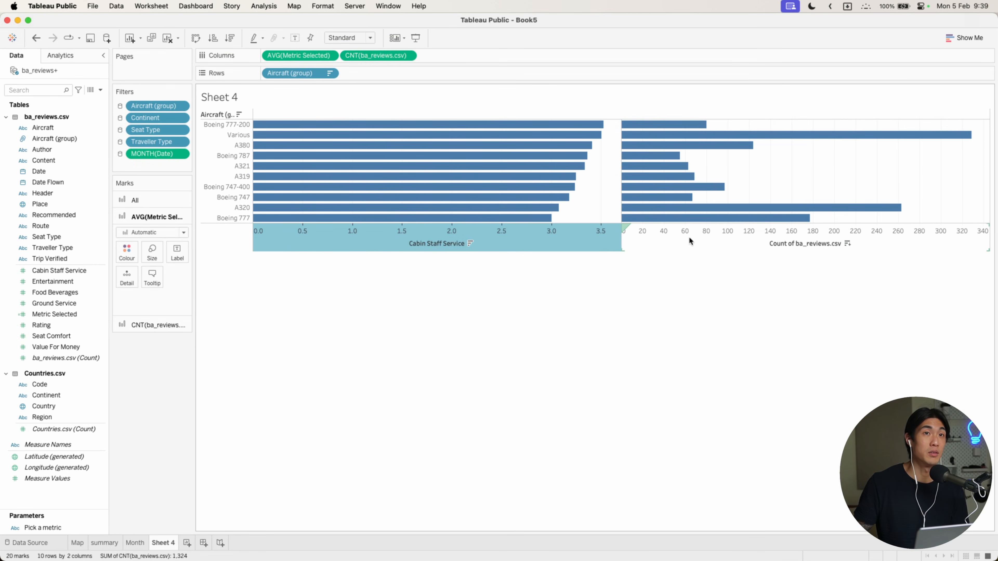
# Change the title of the ba_reviews.csv count axis to "Number of Reviews"
pyautogui.rightClick(690, 241)
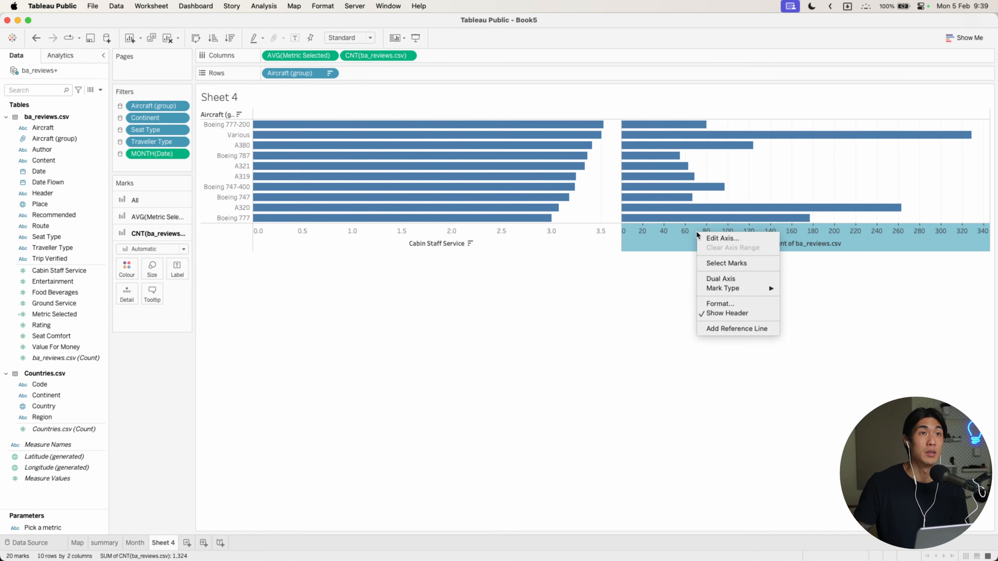
pyautogui.click(712, 241)
pyautogui.tripleClick(533, 376)
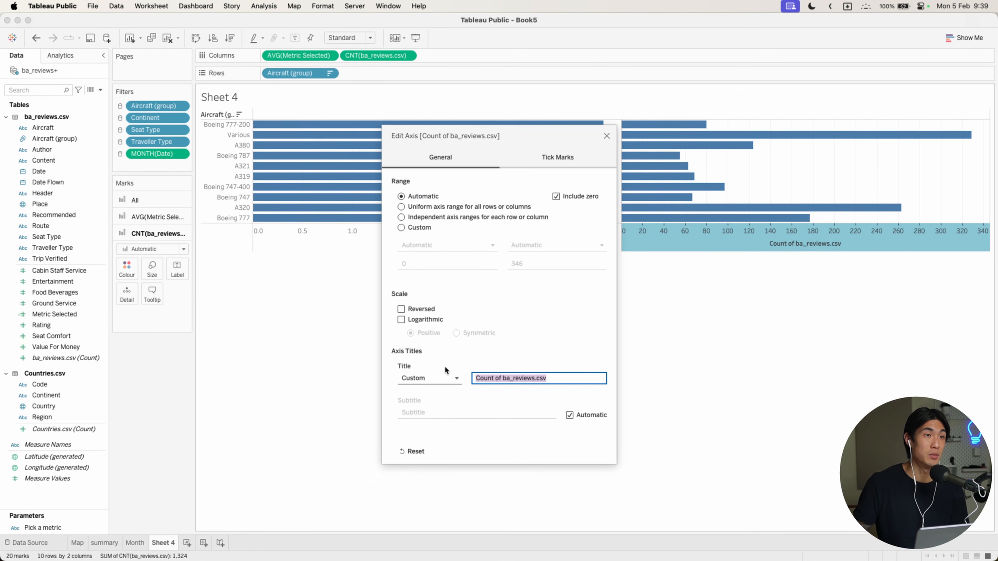
pyautogui.write('Numb')
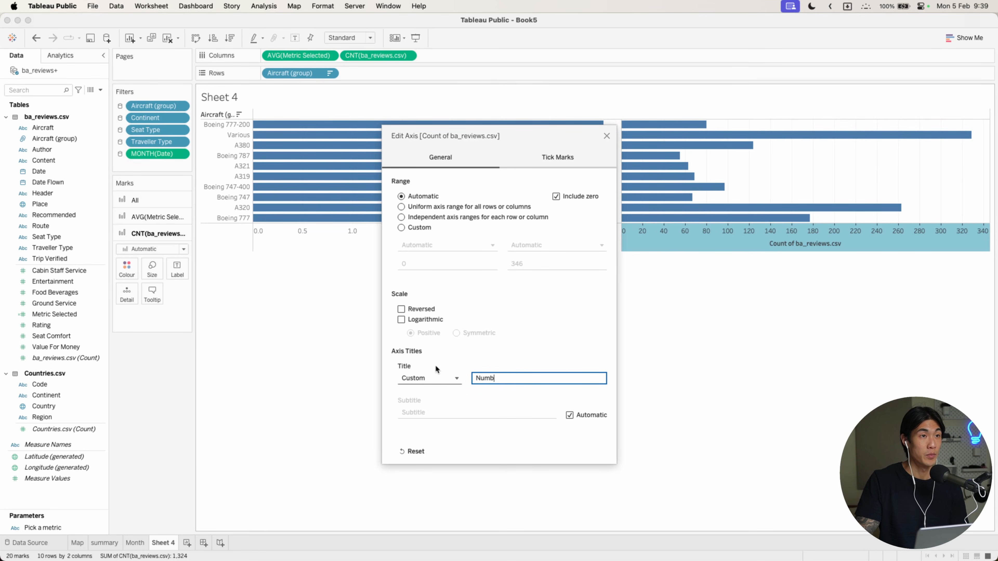
pyautogui.write('er of Reviews')
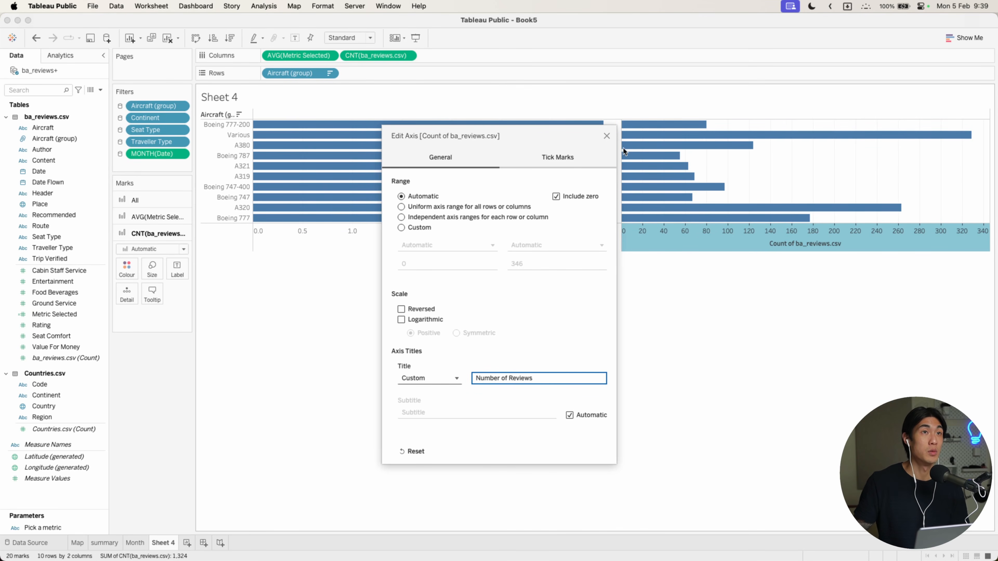
pyautogui.click(606, 136)
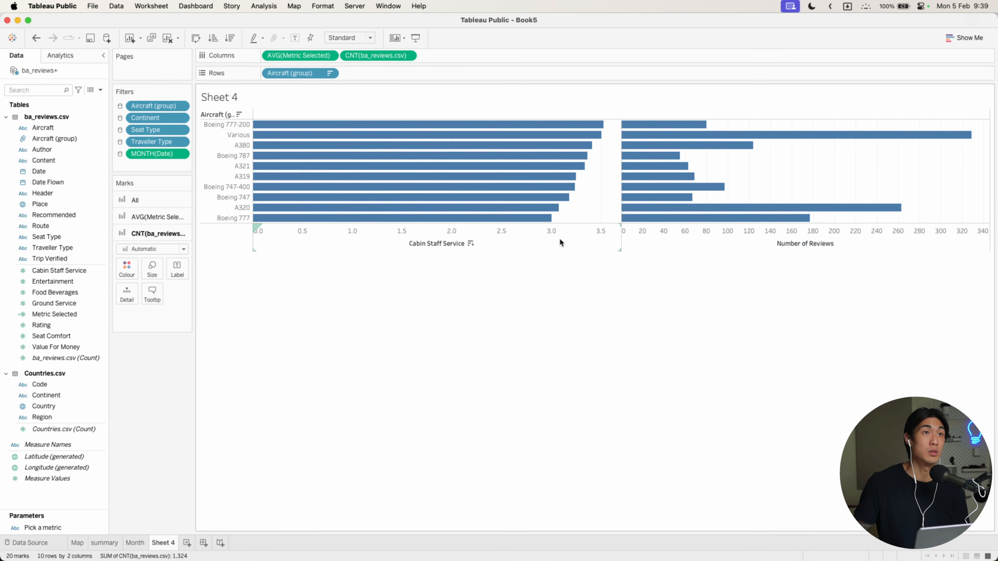
# Set the row borders for the Grand Total pane and the Row Divider pane to None
pyautogui.rightClick(577, 210)
pyautogui.click(586, 237)
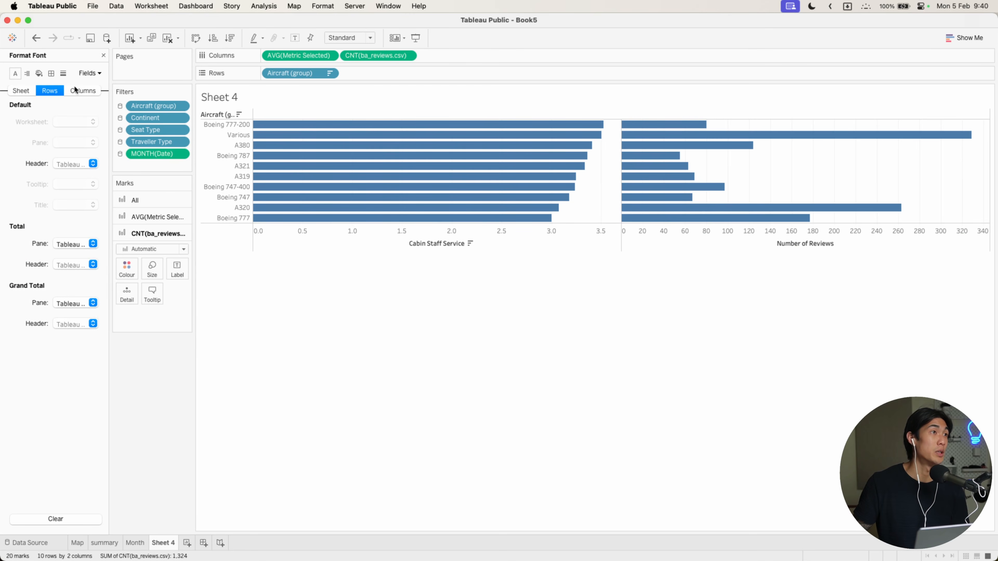
pyautogui.click(52, 74)
pyautogui.click(76, 260)
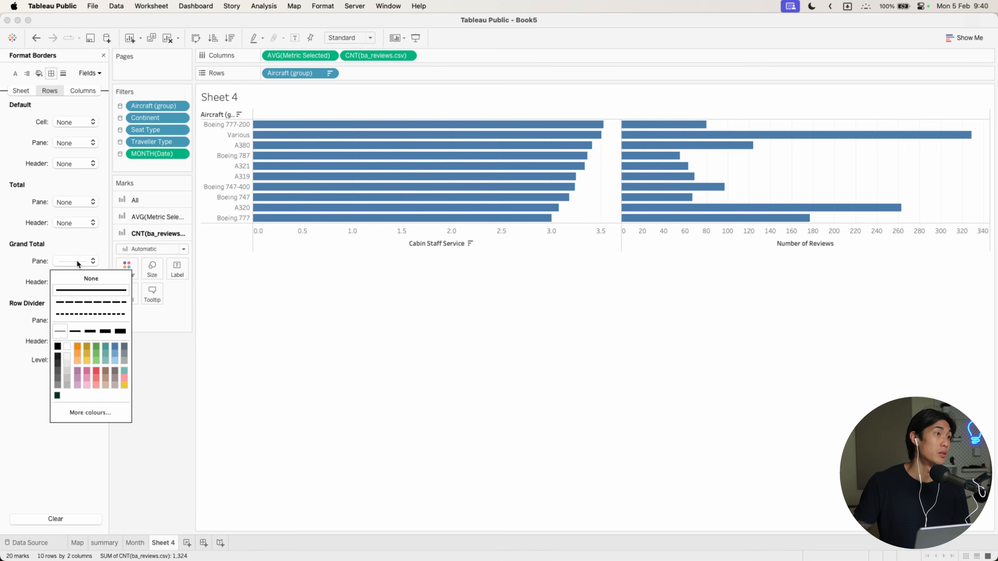
pyautogui.click(67, 276)
pyautogui.click(62, 320)
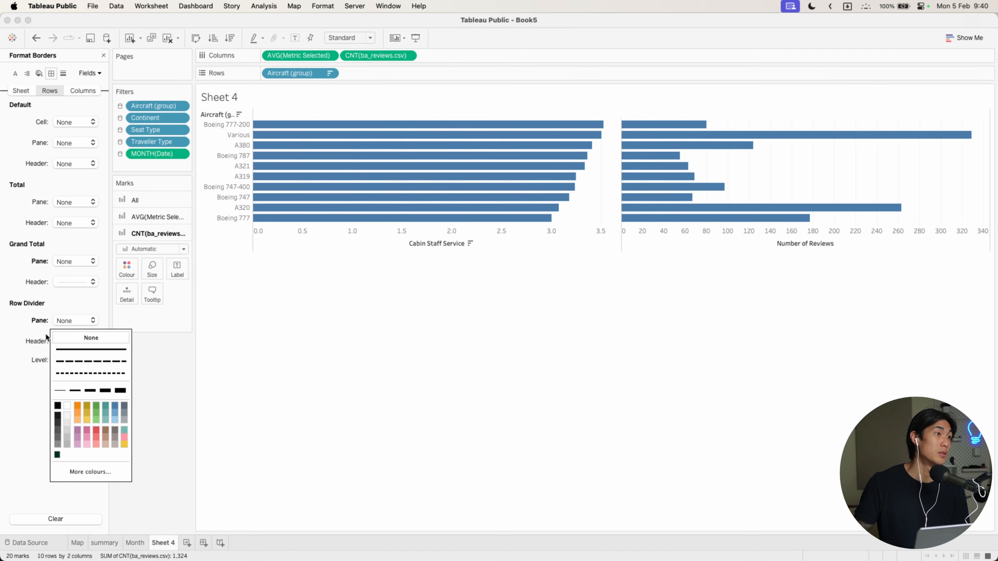
pyautogui.click(62, 338)
# Set the sheet-level Column Divider pane border and the Grand Total pane and header borders to None
pyautogui.click(23, 91)
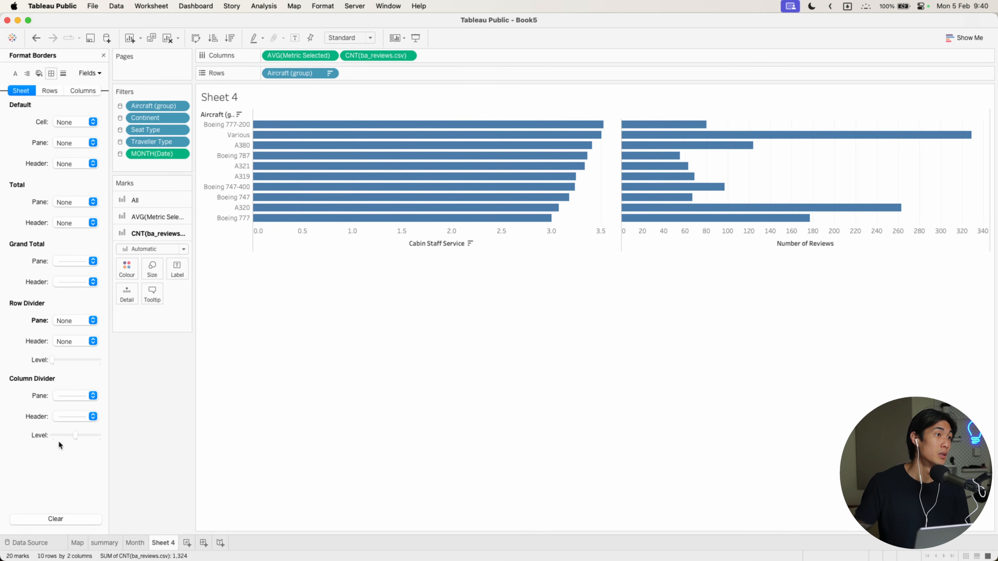
pyautogui.click(71, 396)
pyautogui.click(55, 412)
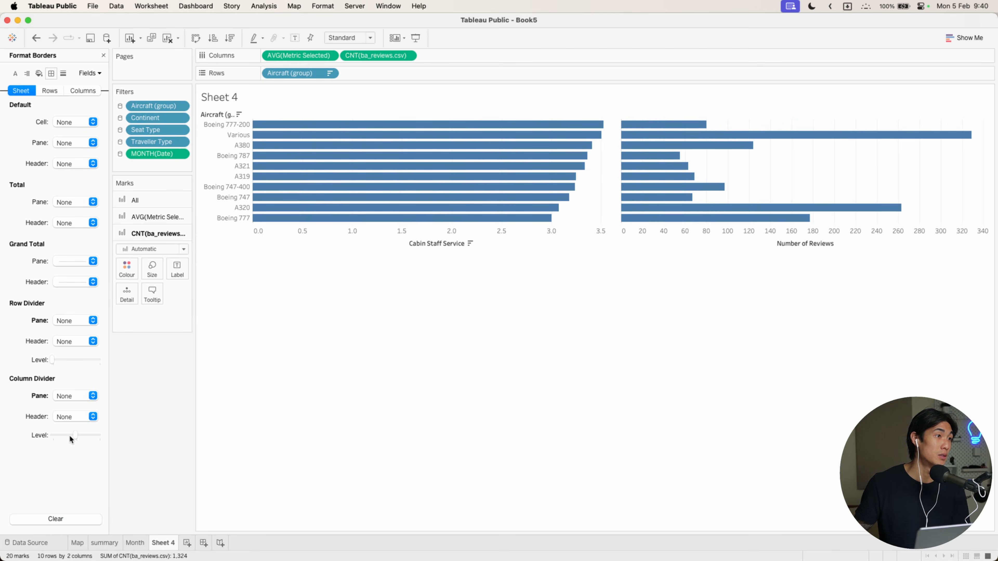
pyautogui.click(63, 261)
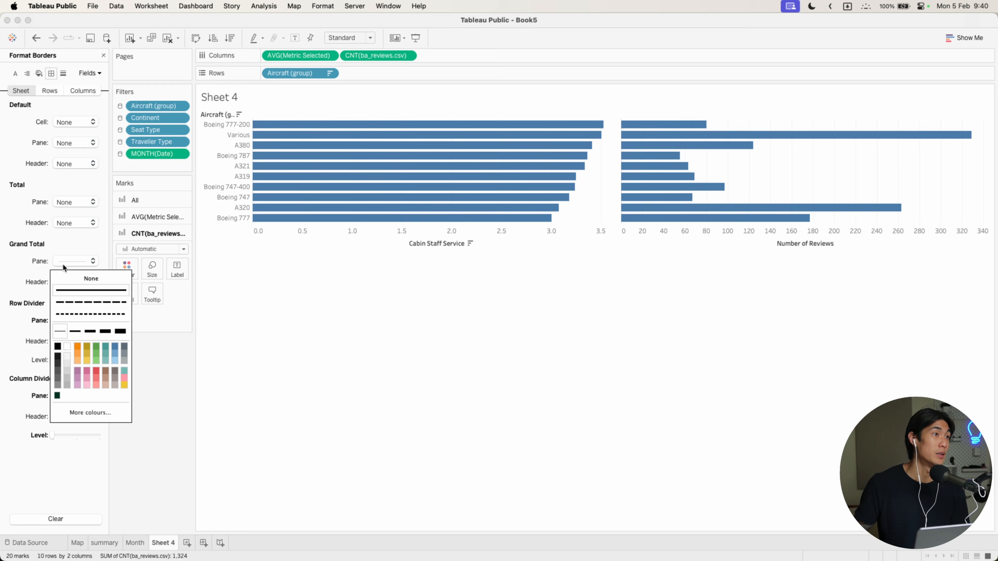
pyautogui.click(55, 278)
pyautogui.click(67, 282)
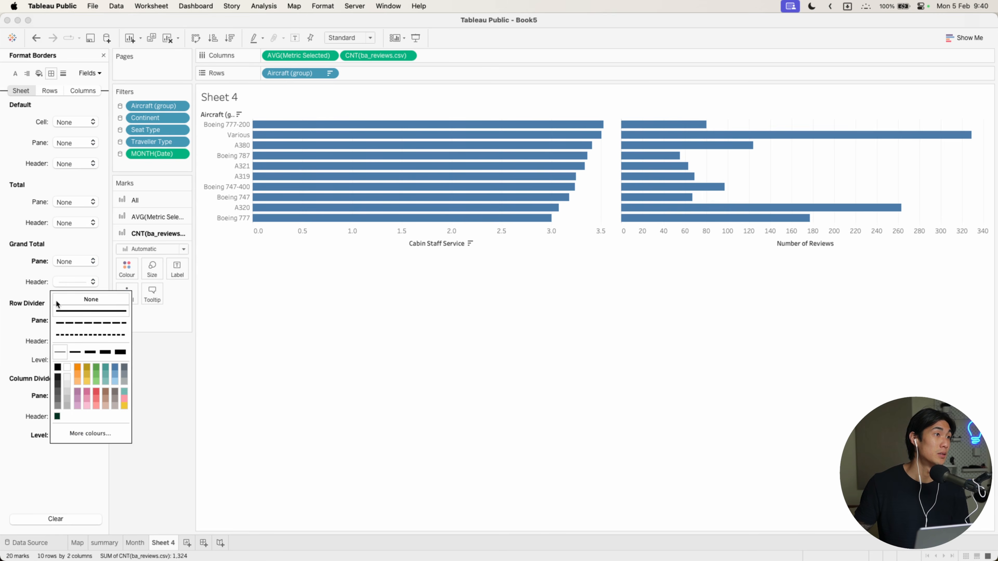
pyautogui.click(67, 298)
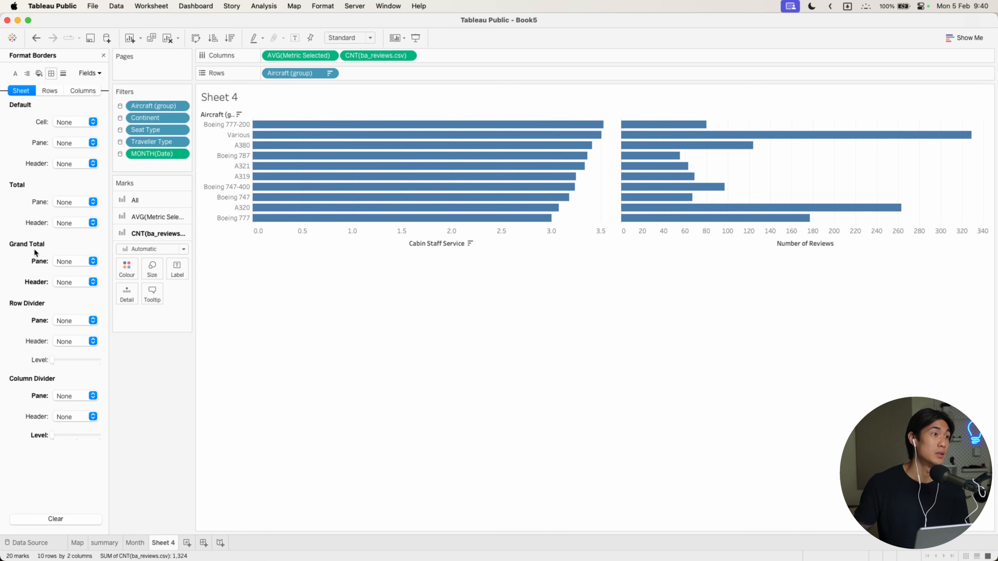
# Set the sheet's zero lines and the columns' grid lines to None
pyautogui.click(62, 77)
pyautogui.click(69, 143)
pyautogui.click(22, 166)
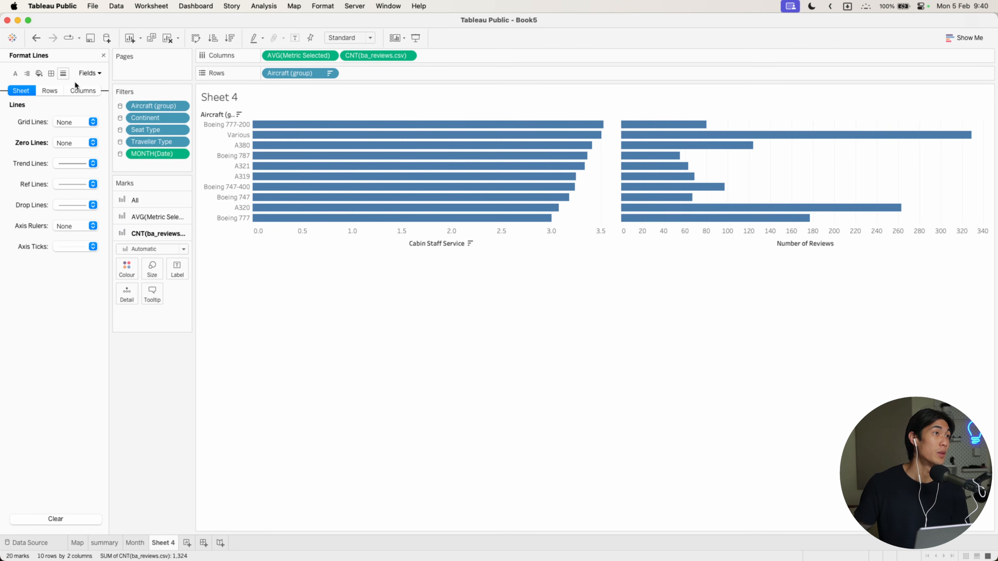
pyautogui.click(77, 90)
pyautogui.click(77, 141)
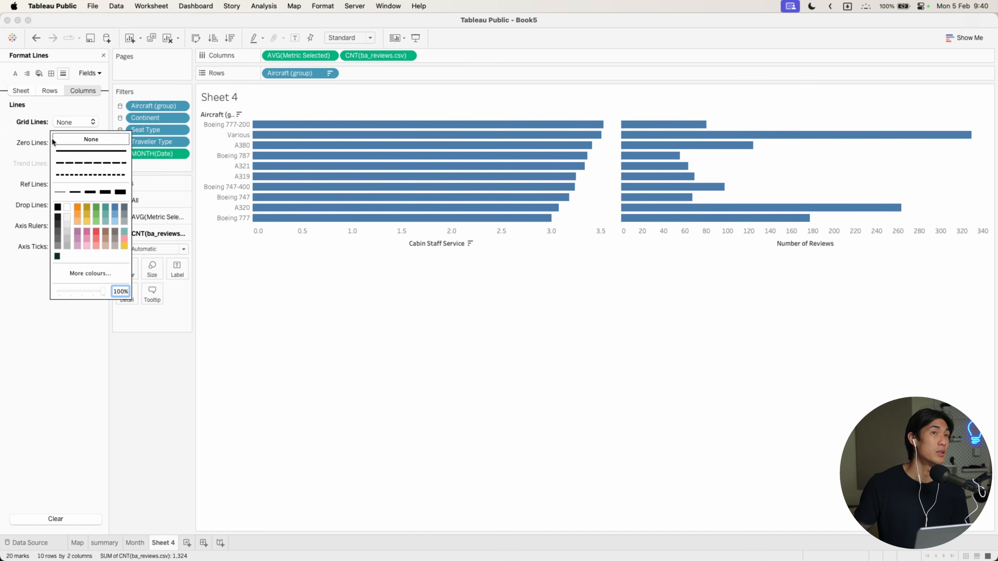
pyautogui.click(32, 141)
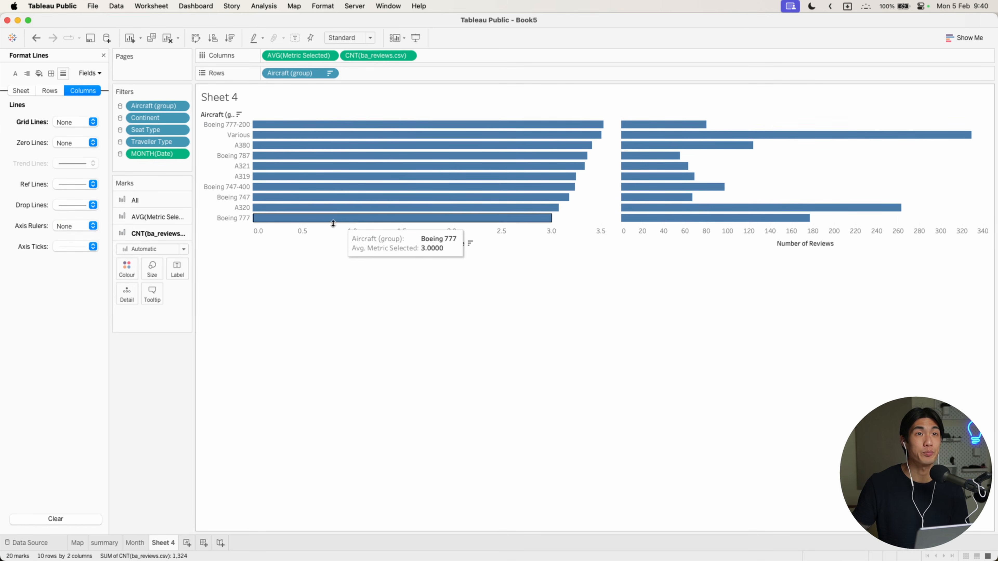
# Set the columns' reference lines, drop lines, axis rulers and axis ticks to None
pyautogui.click(70, 184)
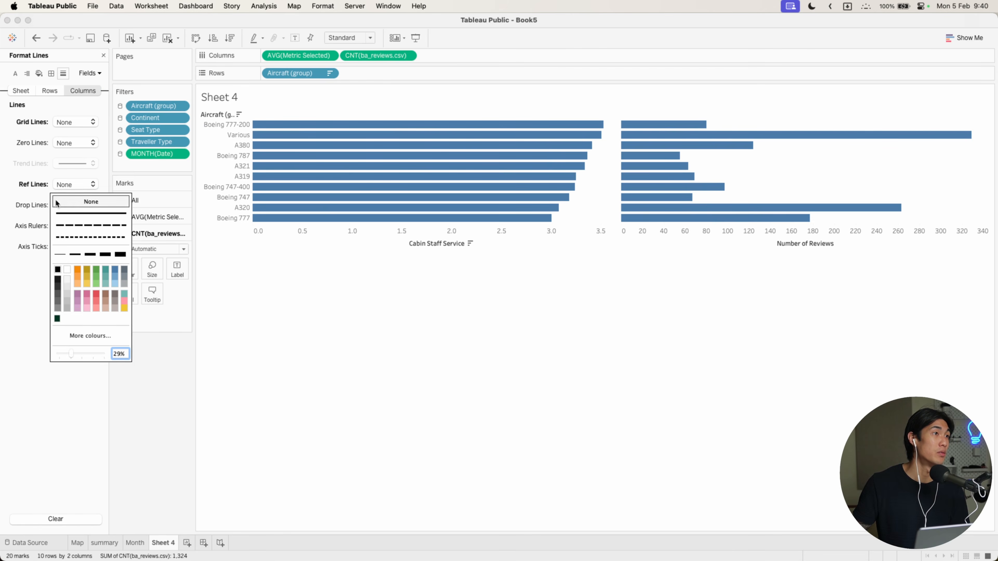
pyautogui.click(64, 202)
pyautogui.click(62, 205)
pyautogui.click(63, 223)
pyautogui.click(59, 225)
pyautogui.click(65, 248)
pyautogui.click(70, 248)
pyautogui.click(69, 248)
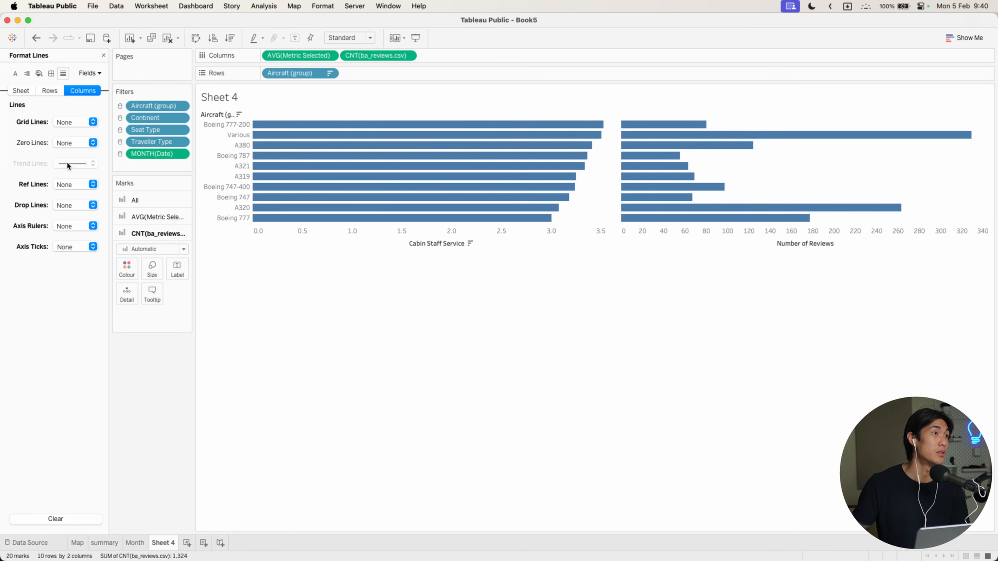
# Set the sheet-level trend lines, reference lines and drop lines to None
pyautogui.click(48, 92)
pyautogui.click(26, 94)
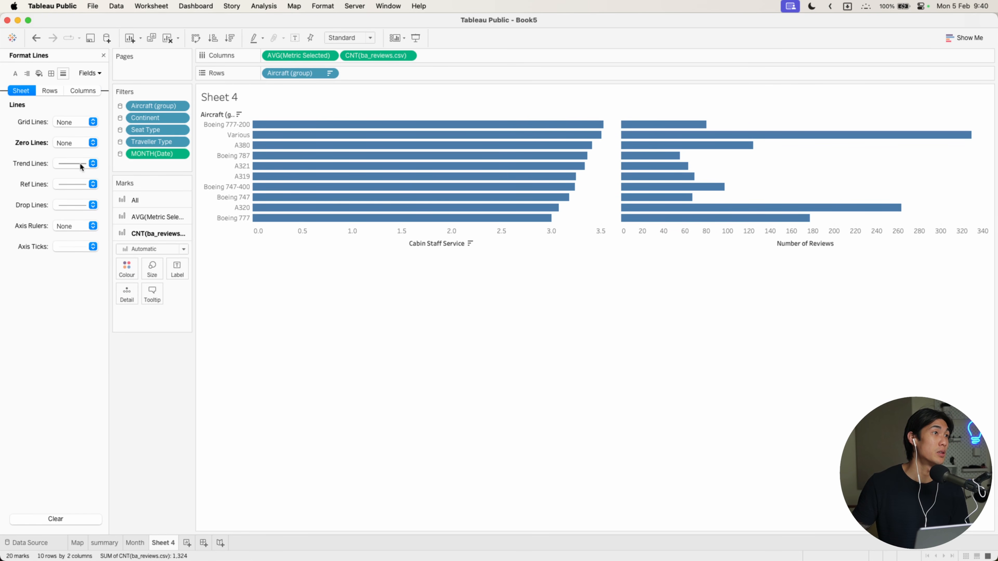
pyautogui.click(75, 164)
pyautogui.click(66, 179)
pyautogui.click(70, 185)
pyautogui.click(73, 200)
pyautogui.click(64, 206)
pyautogui.click(71, 228)
pyautogui.click(60, 243)
pyautogui.click(26, 258)
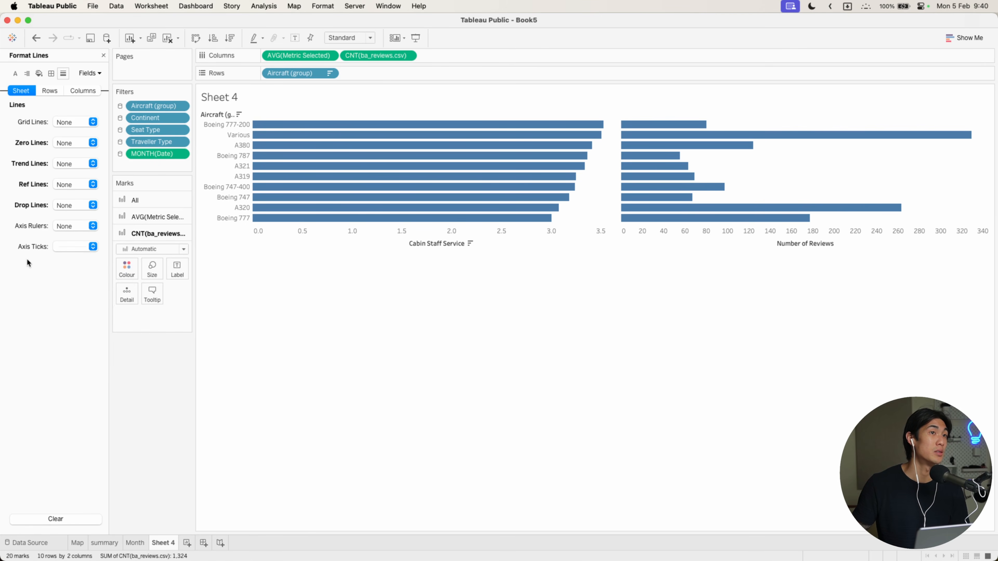
# Hide the Aircraft (group) field label for rows and widen the Marks card so its measure names fit
pyautogui.rightClick(228, 115)
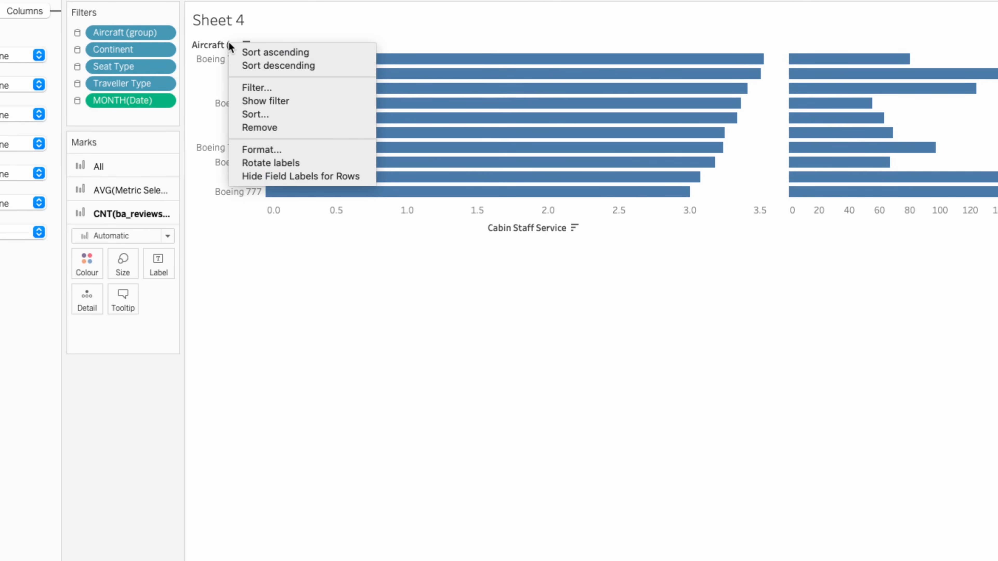
pyautogui.click(283, 178)
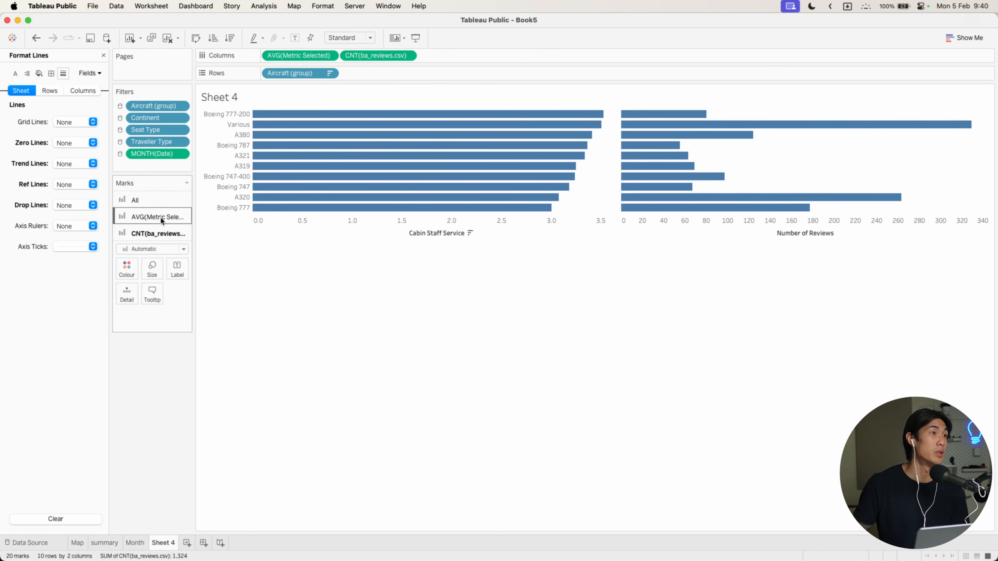
pyautogui.moveTo(186, 219); pyautogui.dragTo(211, 216)
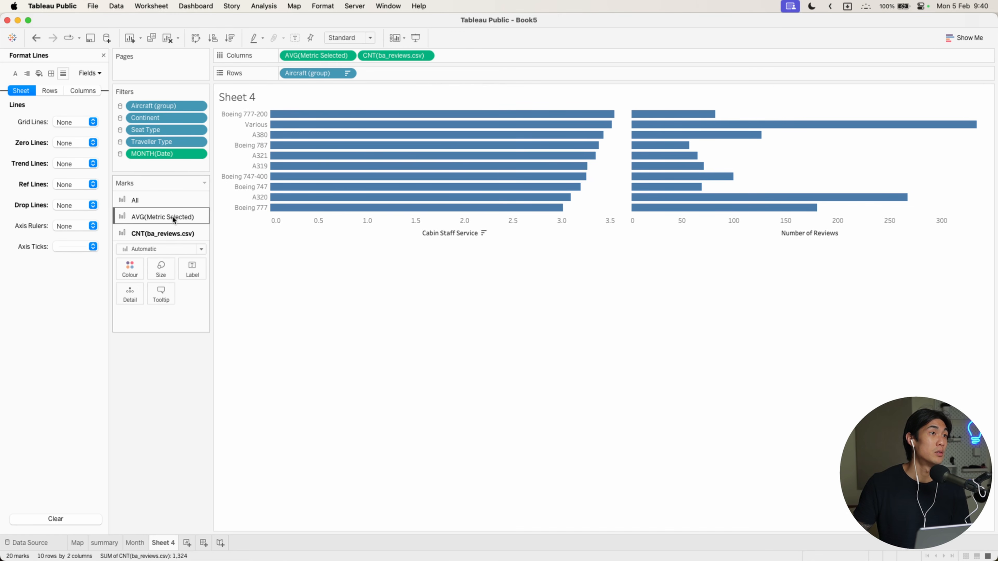
# Colour the average metric bars by AVG(Metric Selected), using a custom sequential palette based on hex 013220
pyautogui.click(172, 215)
pyautogui.moveTo(318, 57)
pyautogui.mouseDown()
pyautogui.moveTo(239, 189)
pyautogui.moveTo(130, 256)
pyautogui.mouseUp()
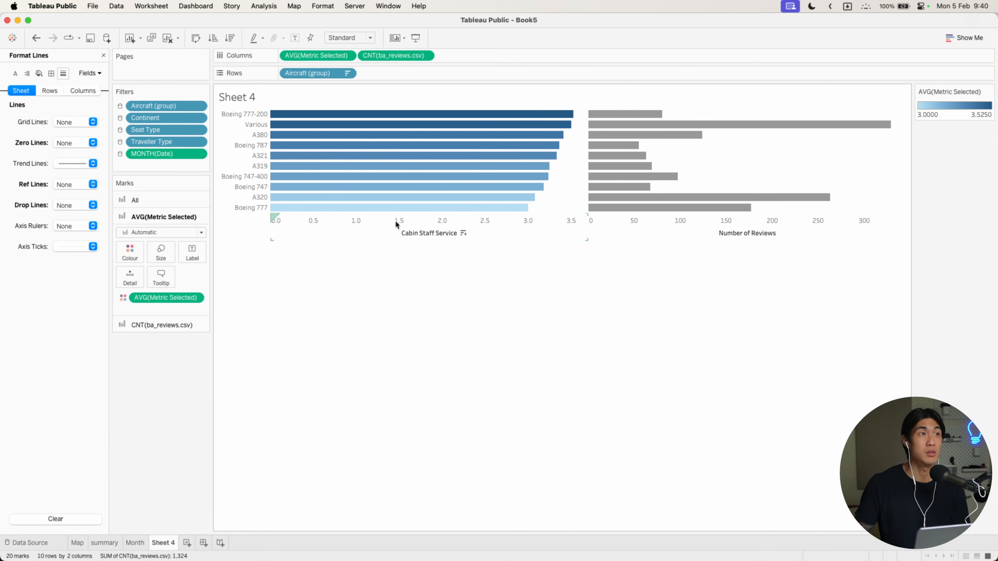
pyautogui.click(134, 255)
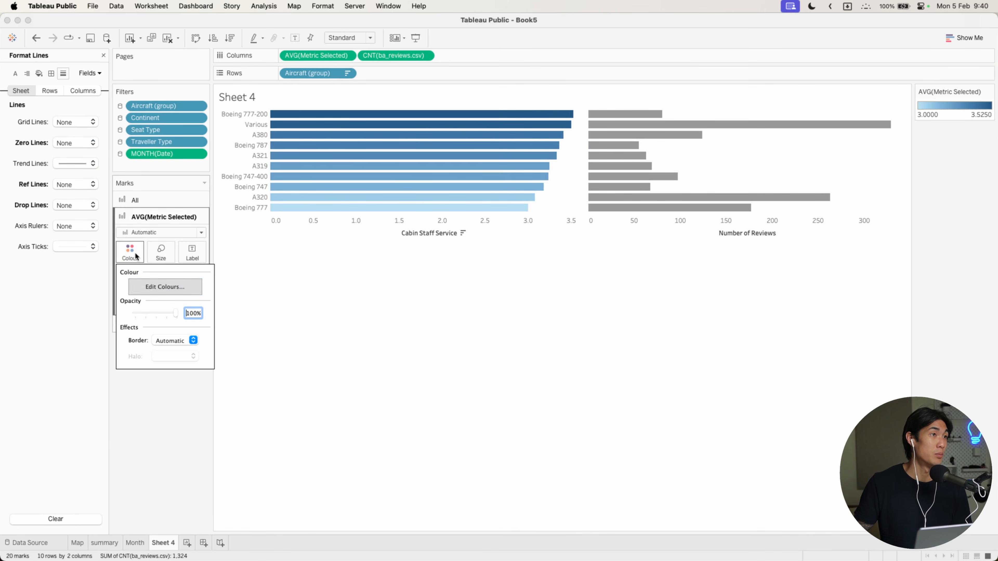
pyautogui.click(172, 291)
pyautogui.click(593, 257)
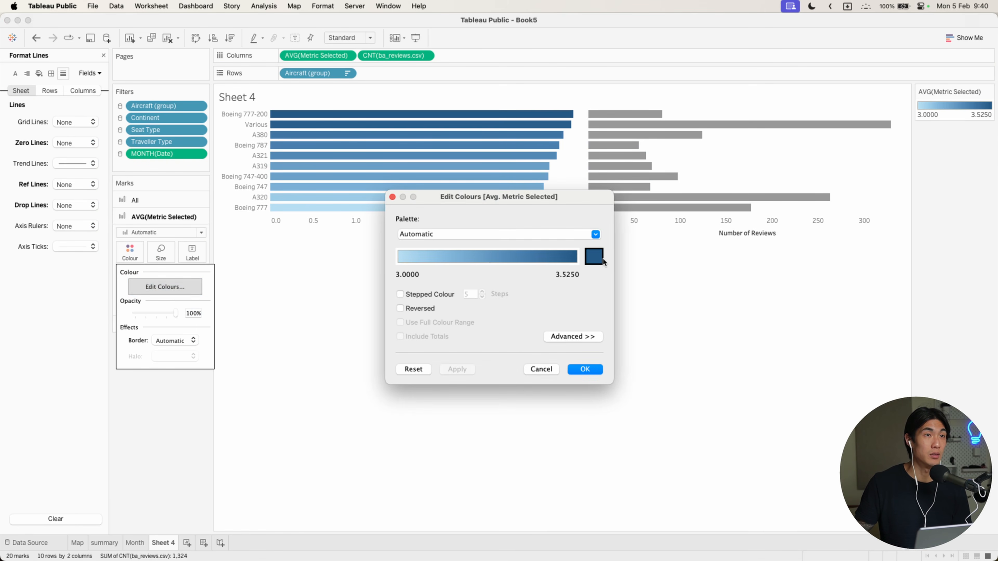
pyautogui.write('01322')
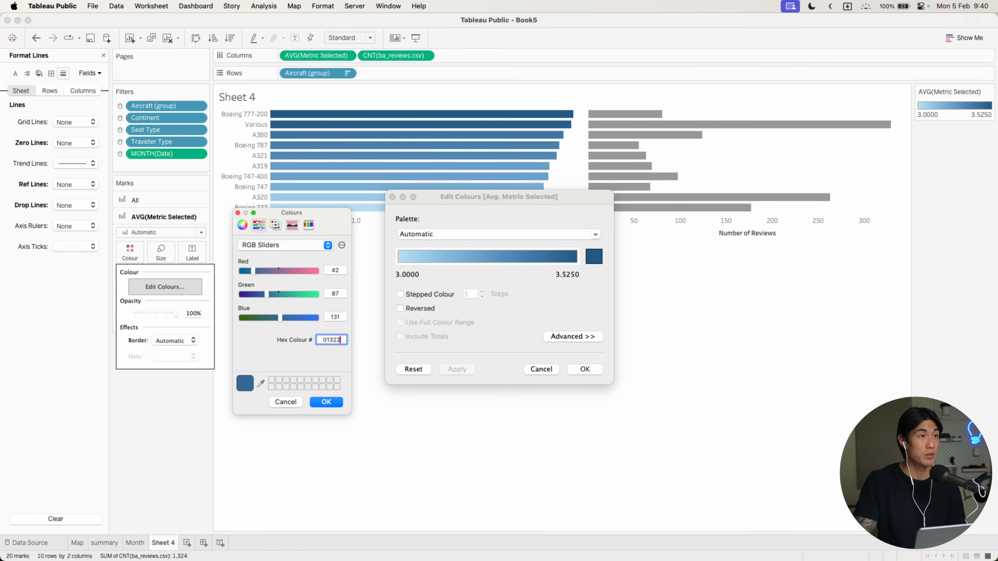
pyautogui.write('0')
pyautogui.press('Return')
pyautogui.click(457, 369)
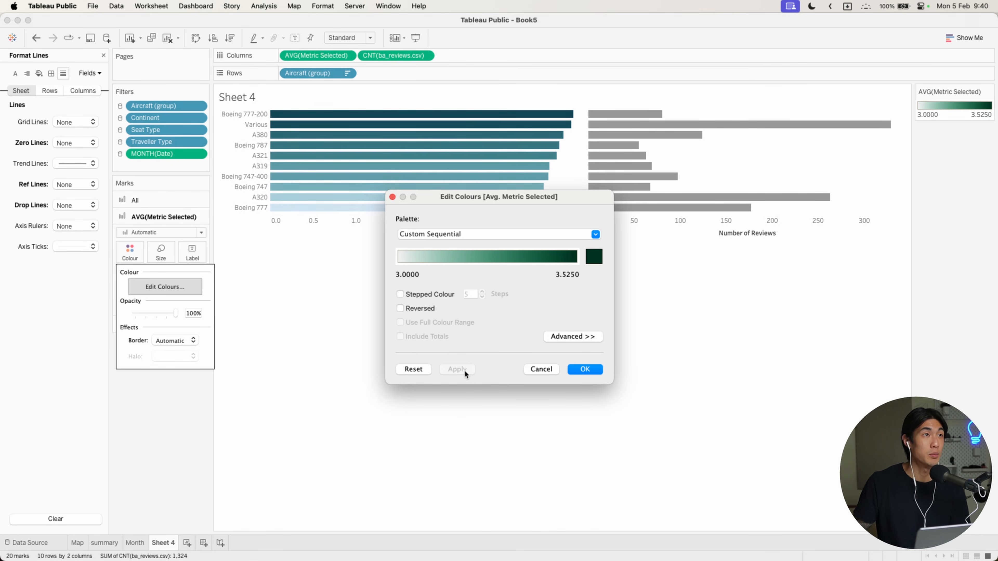
pyautogui.click(585, 369)
# Try a solid colour with hex e75480 for the CNT(ba_reviews.csv) bars
pyautogui.click(155, 325)
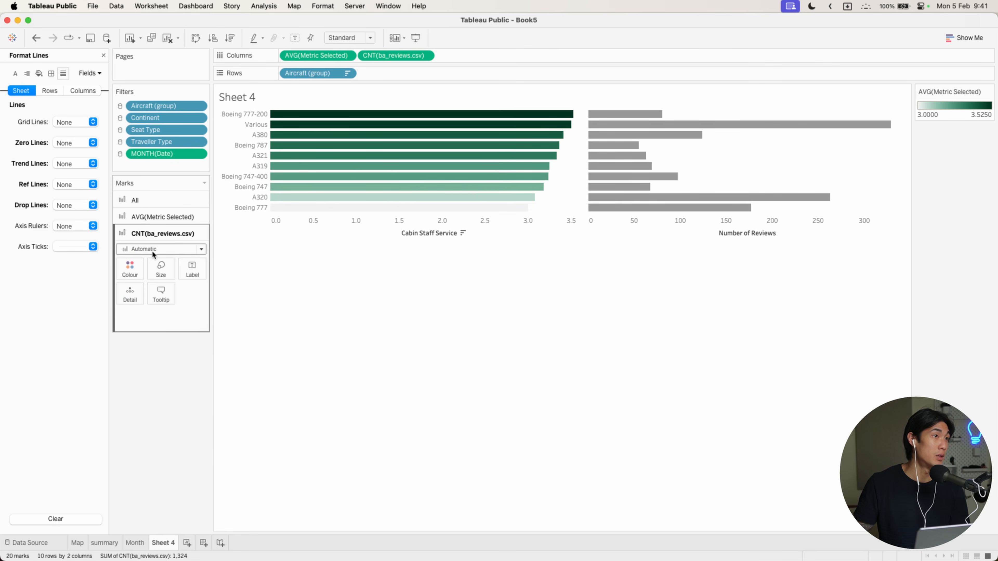
pyautogui.click(130, 269)
pyautogui.click(173, 367)
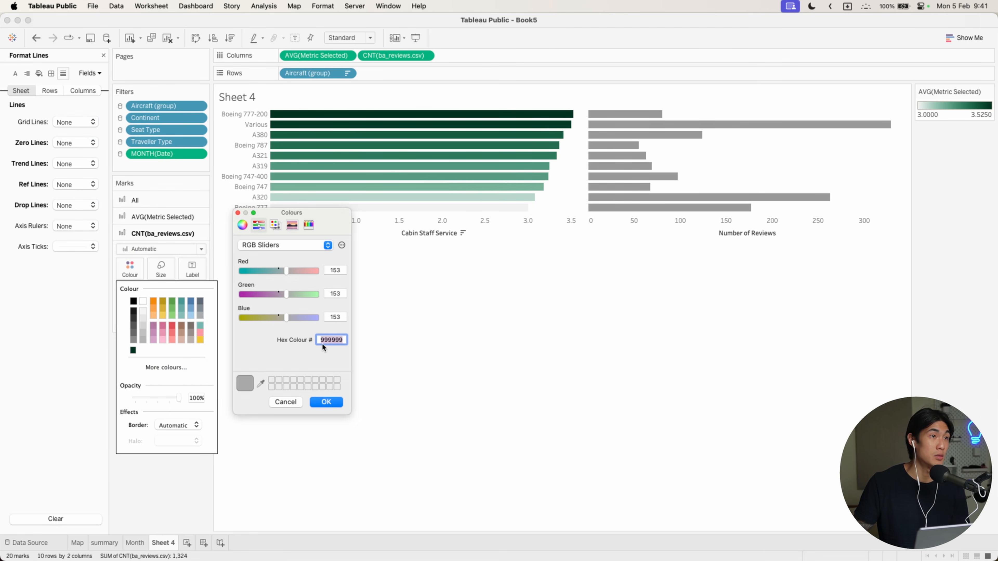
pyautogui.write('e')
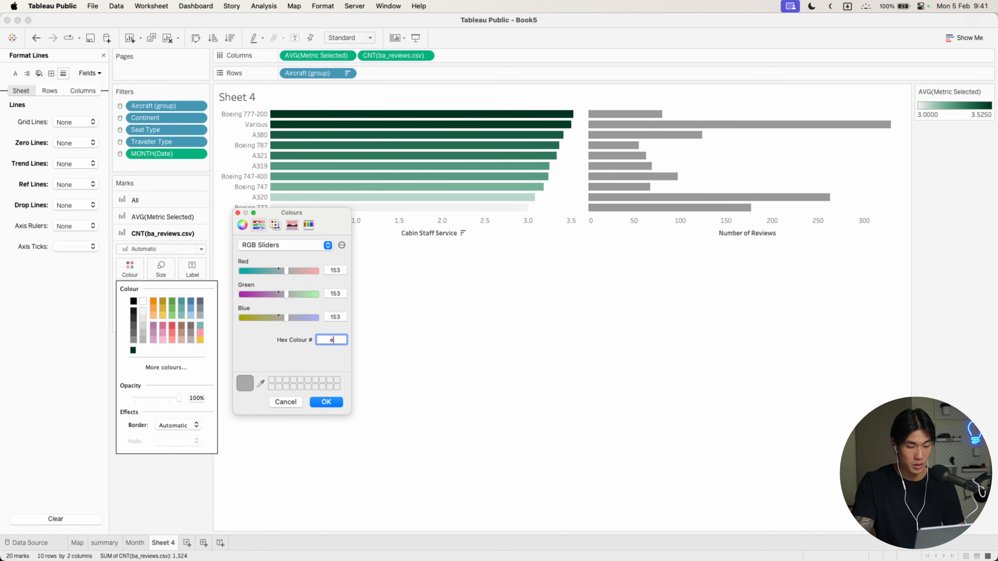
pyautogui.write('75480')
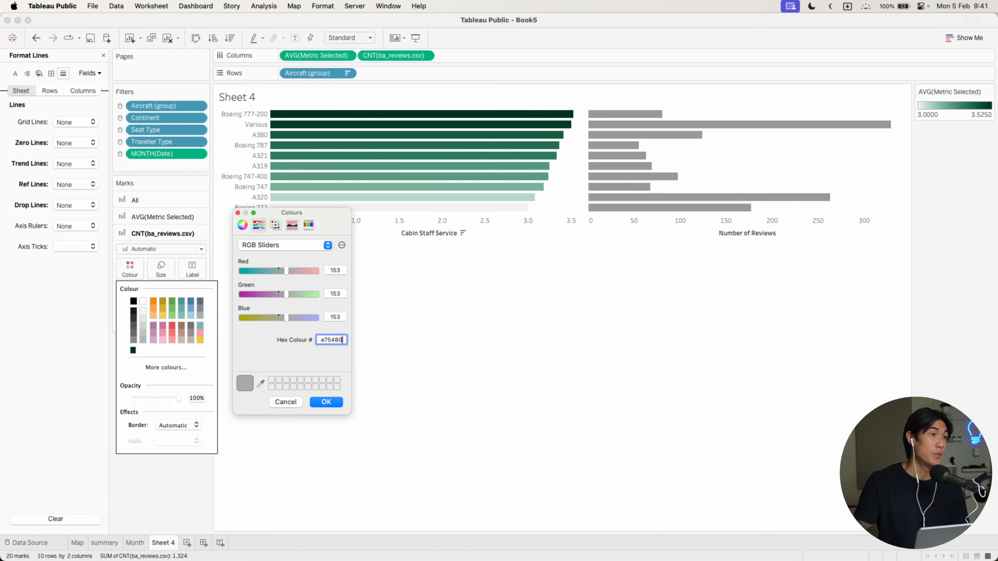
pyautogui.click(331, 401)
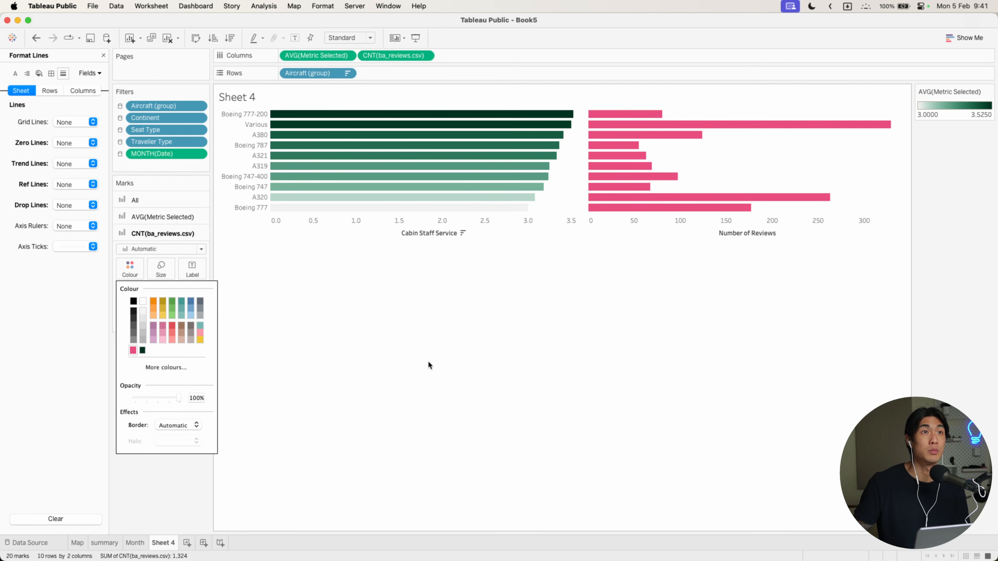
pyautogui.click(159, 483)
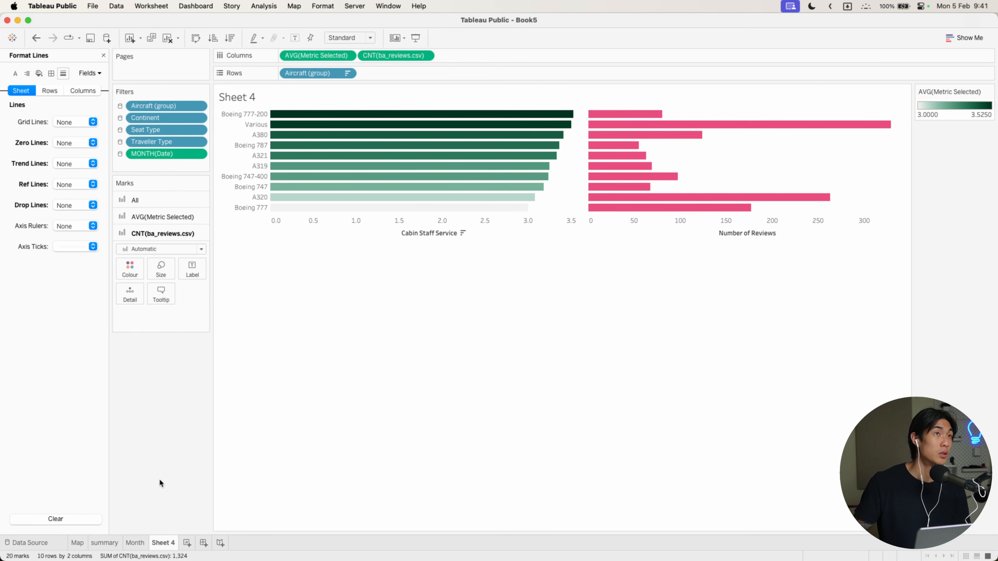
pyautogui.click(130, 269)
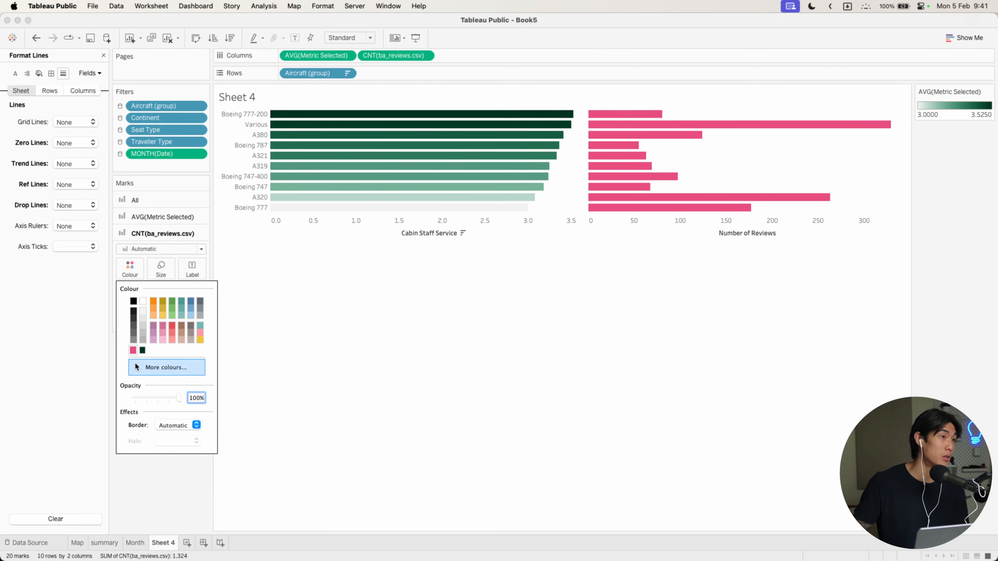
pyautogui.click(157, 494)
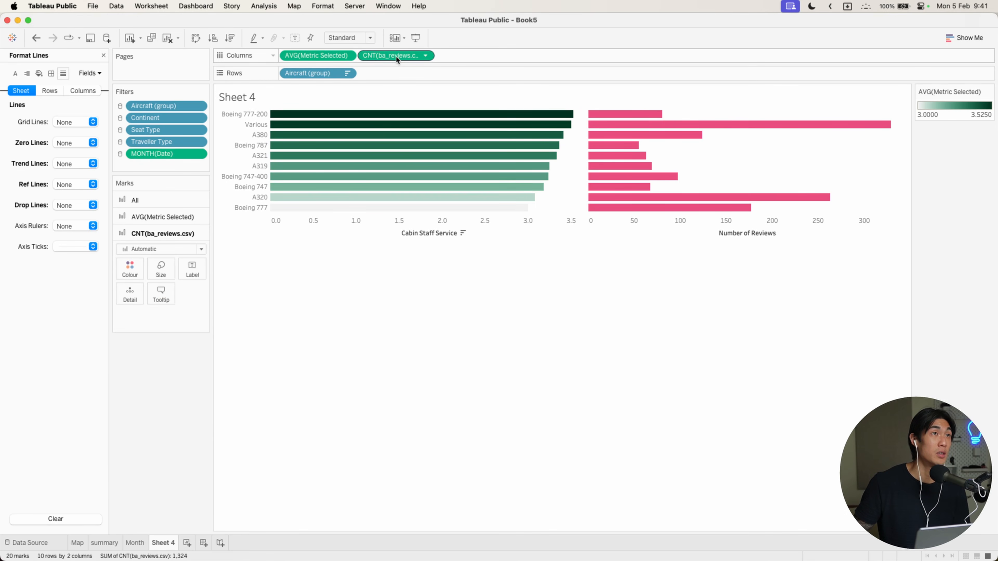
# Colour the number of reviews bars by CNT(ba_reviews.csv), using a custom sequential palette based on hex E75480
pyautogui.moveTo(402, 56); pyautogui.dragTo(128, 271)
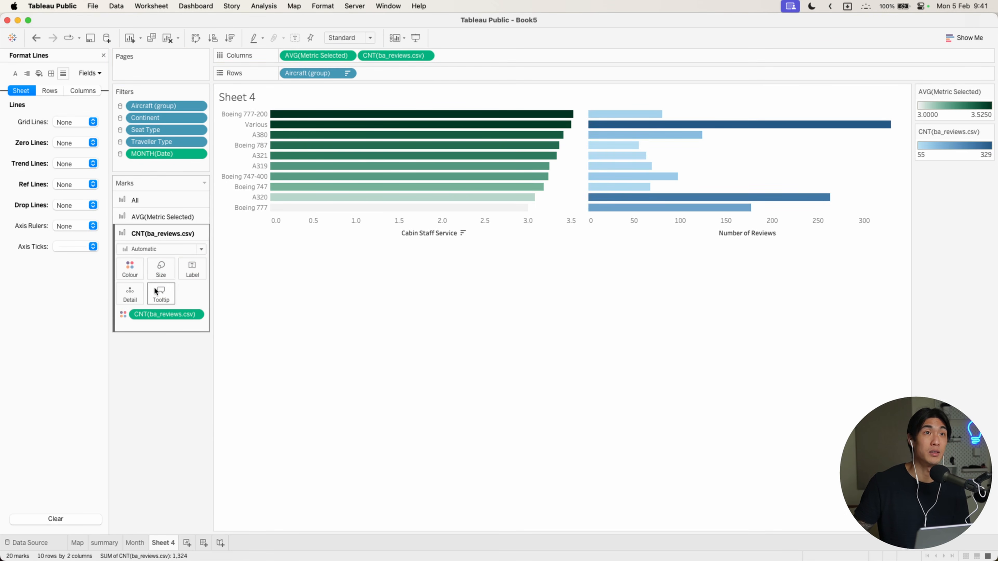
pyautogui.click(132, 271)
pyautogui.click(160, 307)
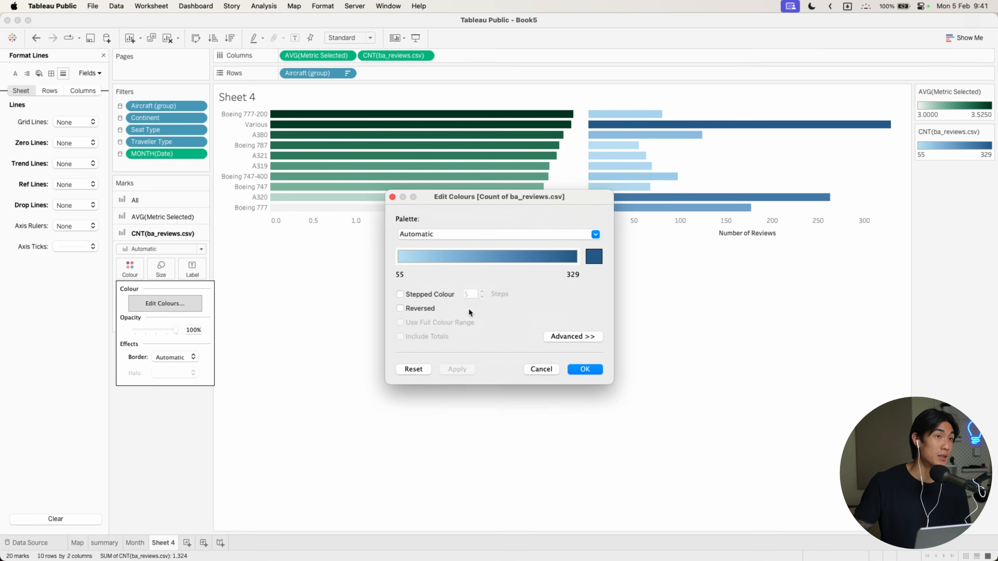
pyautogui.click(594, 256)
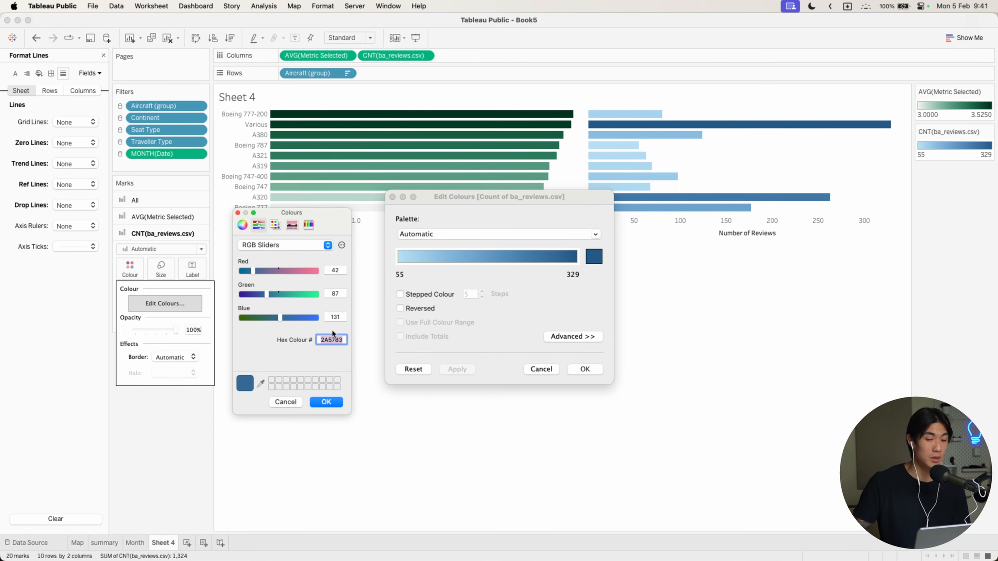
pyautogui.write('E75480')
pyautogui.press('Return')
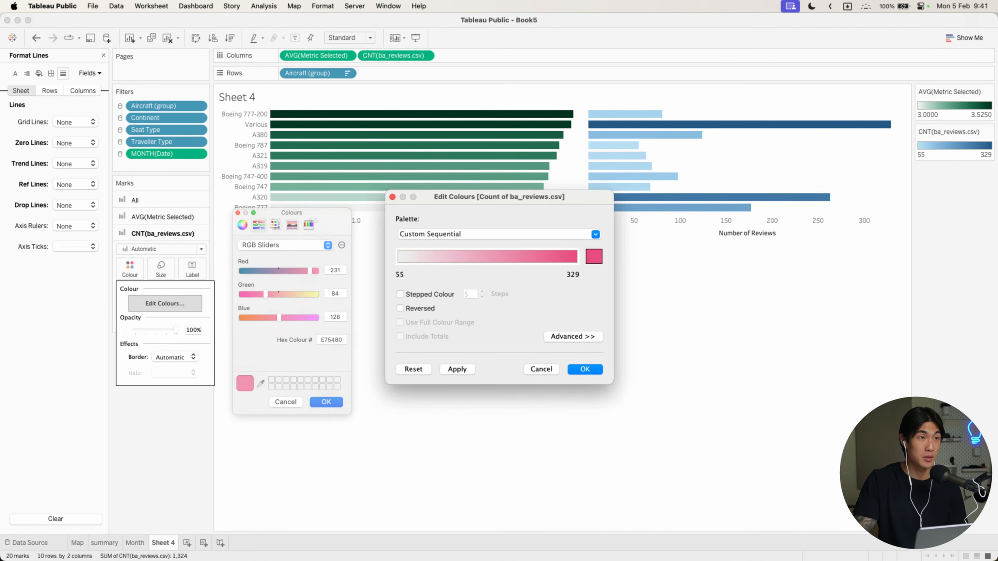
pyautogui.click(461, 370)
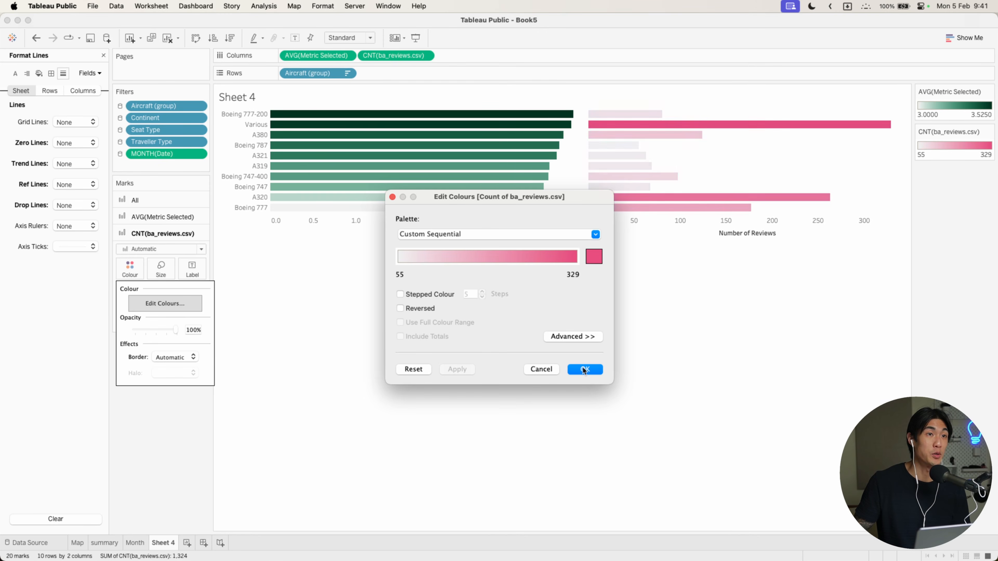
pyautogui.click(585, 369)
# Show mark labels on the bars and format the AVG(Metric Selected) pane values as a custom number with 1 decimal place
pyautogui.click(295, 40)
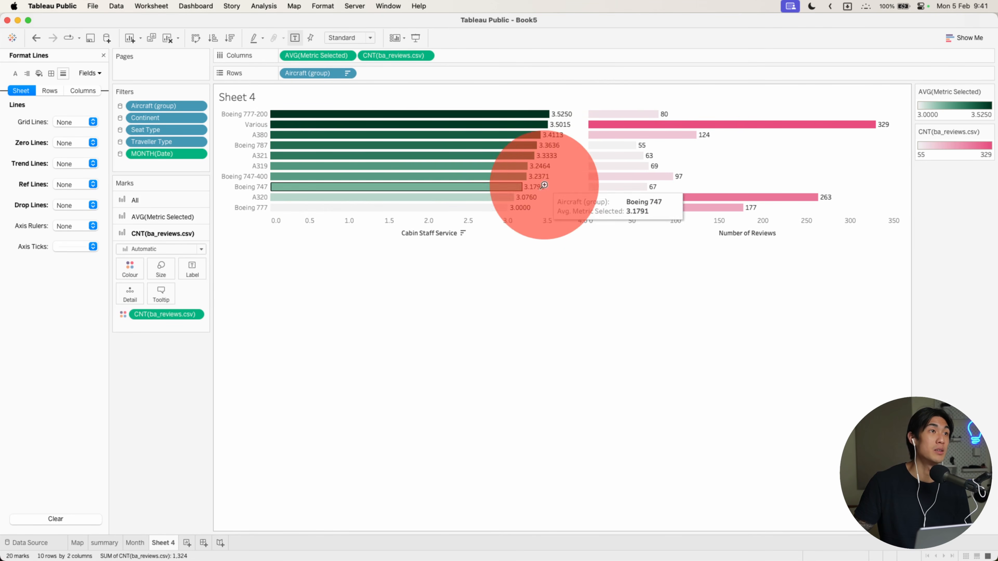
pyautogui.rightClick(303, 55)
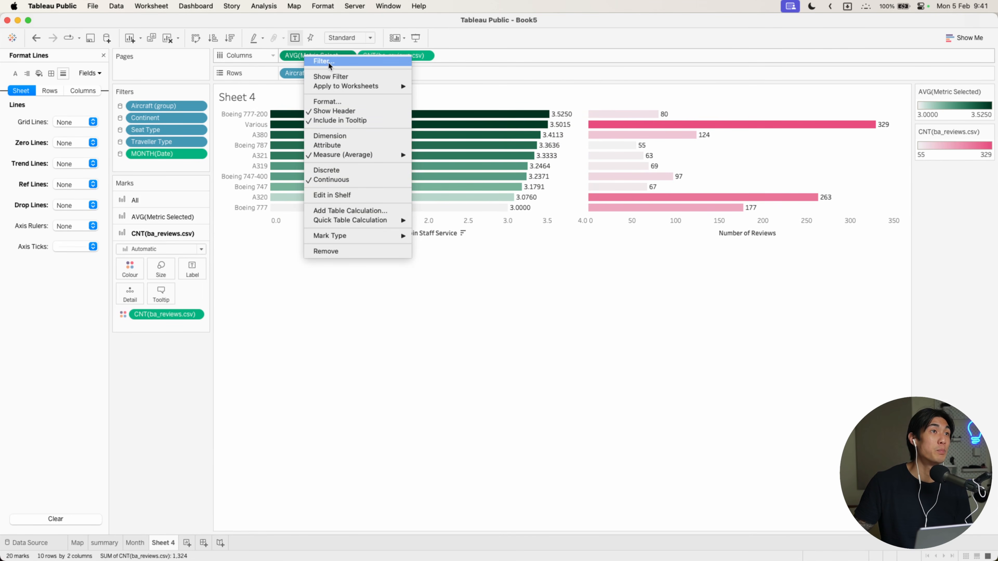
pyautogui.click(330, 102)
pyautogui.click(78, 163)
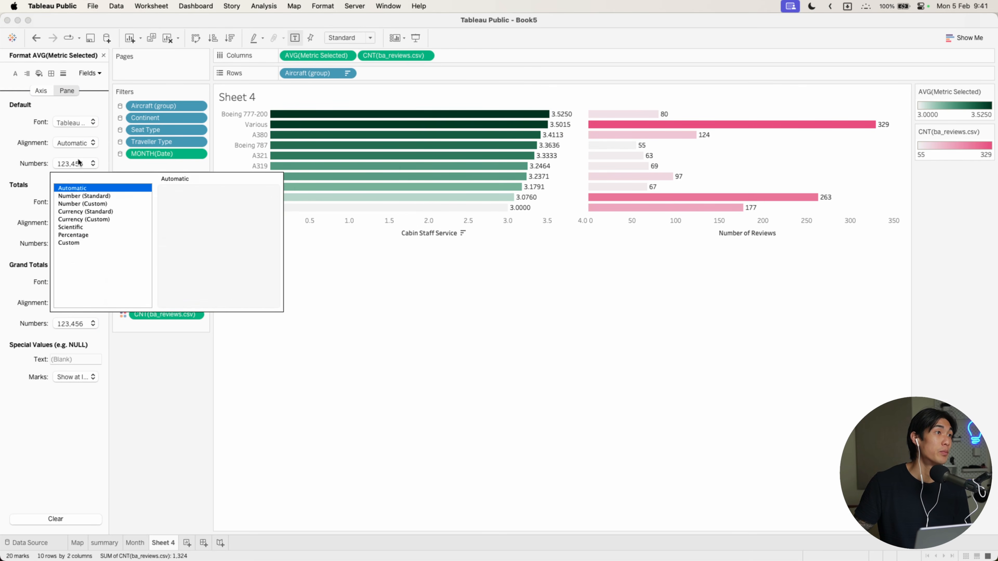
pyautogui.click(83, 204)
pyautogui.click(193, 206)
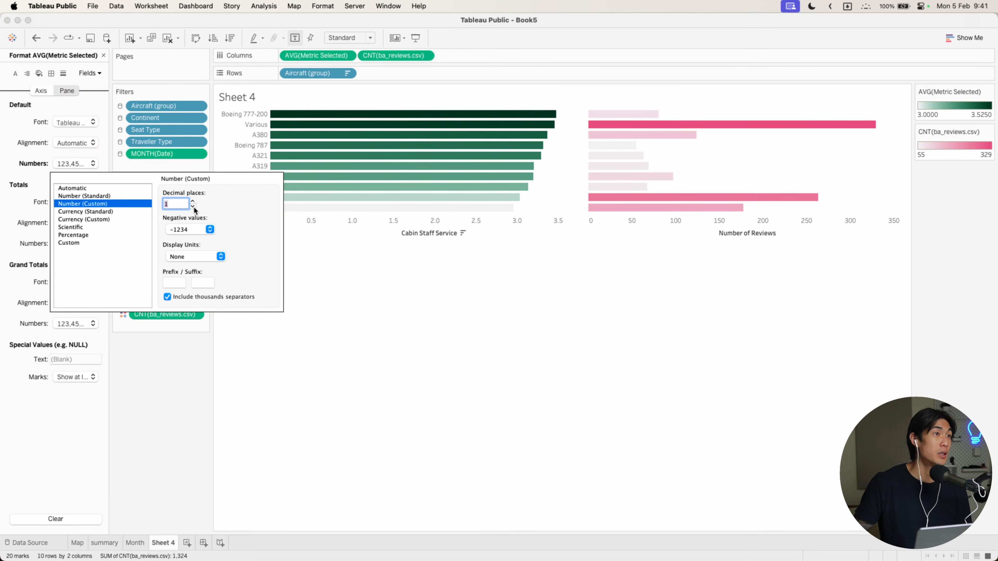
pyautogui.click(182, 381)
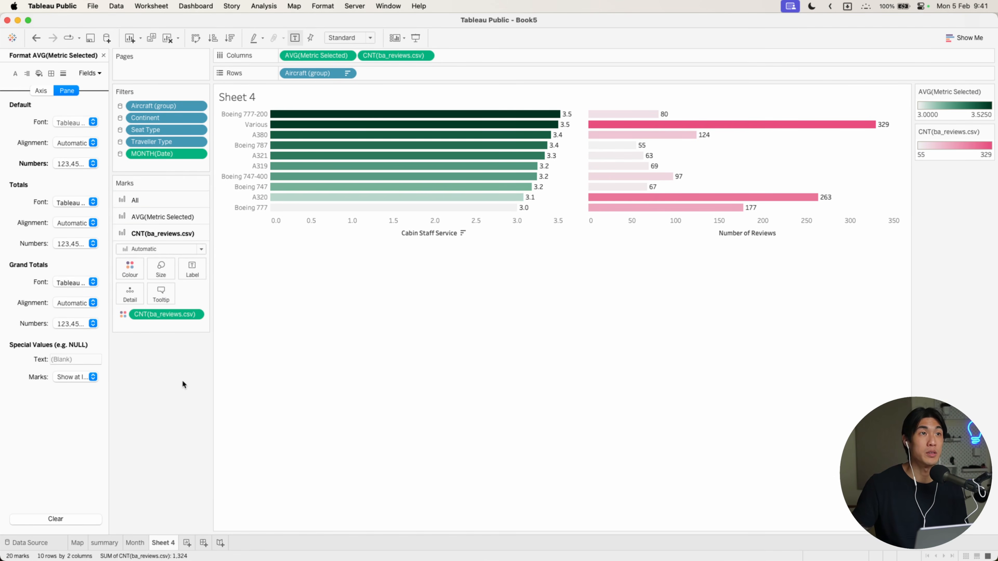
# Replace the sheet title with "Average <Parameters.Pick a metric> By Aircraft", inserting the parameter as a dynamic field
pyautogui.doubleClick(241, 98)
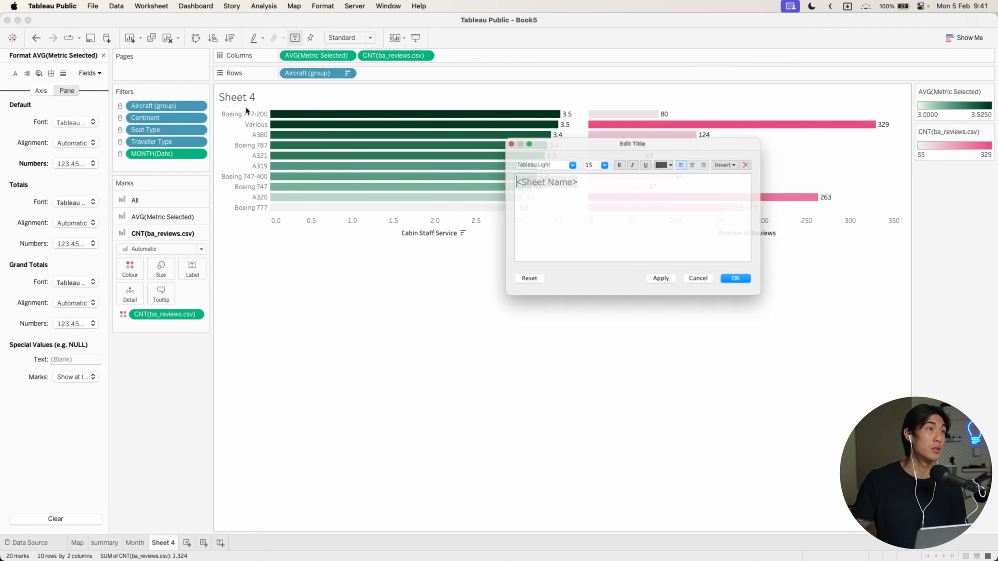
pyautogui.write('Average')
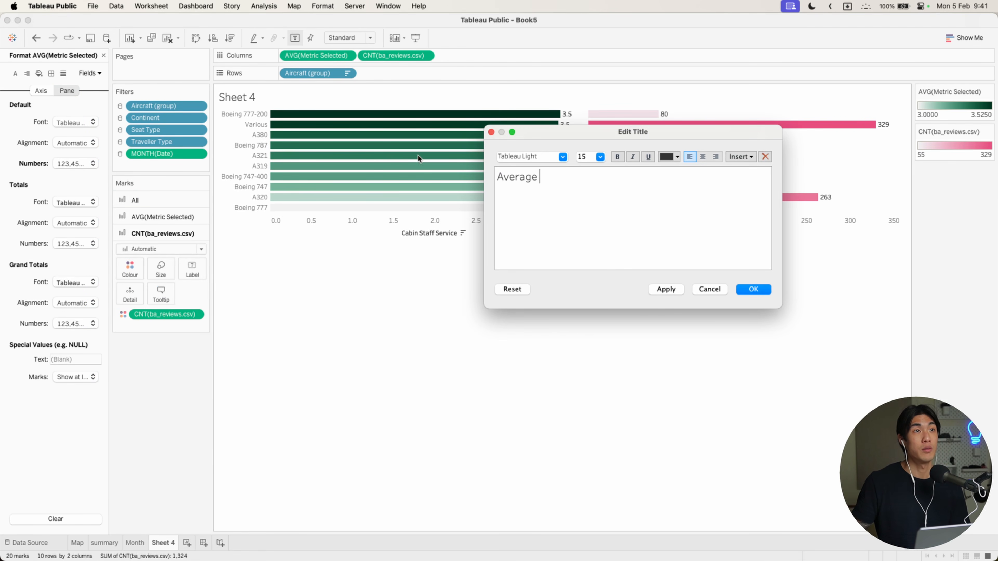
pyautogui.click(735, 159)
pyautogui.click(754, 298)
pyautogui.write('By A')
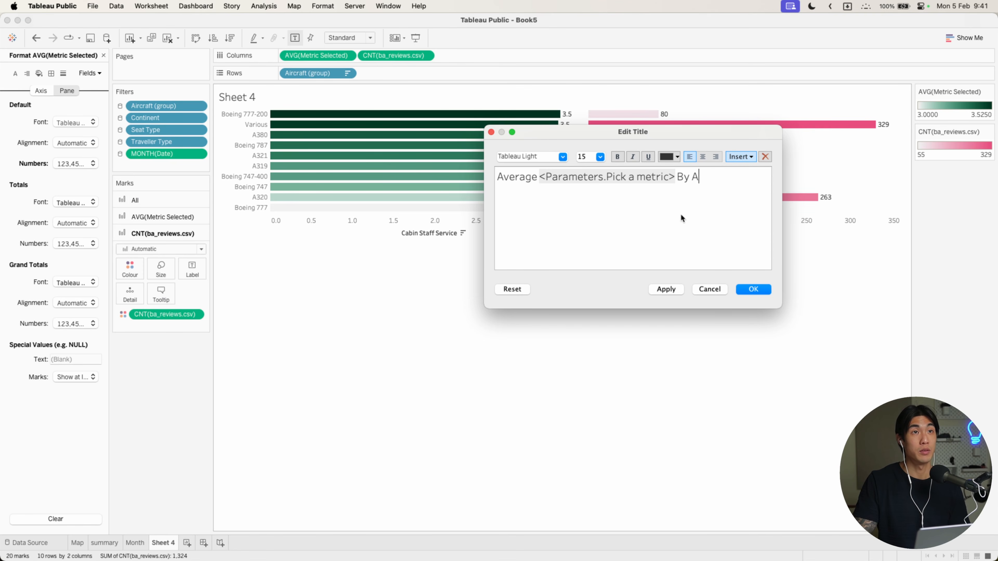
pyautogui.write('ircraft')
# Centre the whole sheet title and make it bold
pyautogui.moveTo(758, 174); pyautogui.dragTo(651, 174)
pyautogui.click(743, 177)
pyautogui.press('super+a')
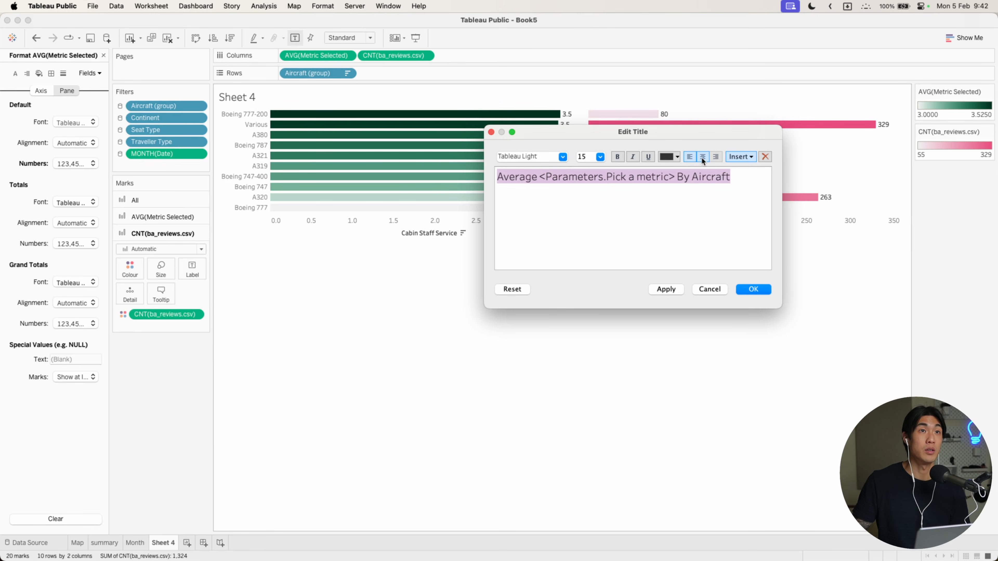
pyautogui.click(702, 157)
pyautogui.click(618, 157)
pyautogui.click(666, 289)
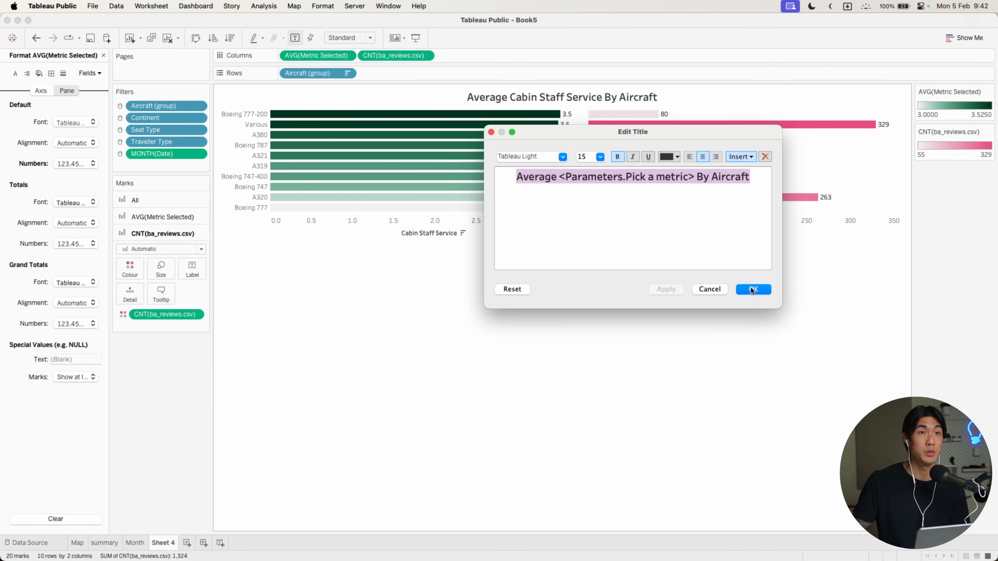
pyautogui.click(752, 290)
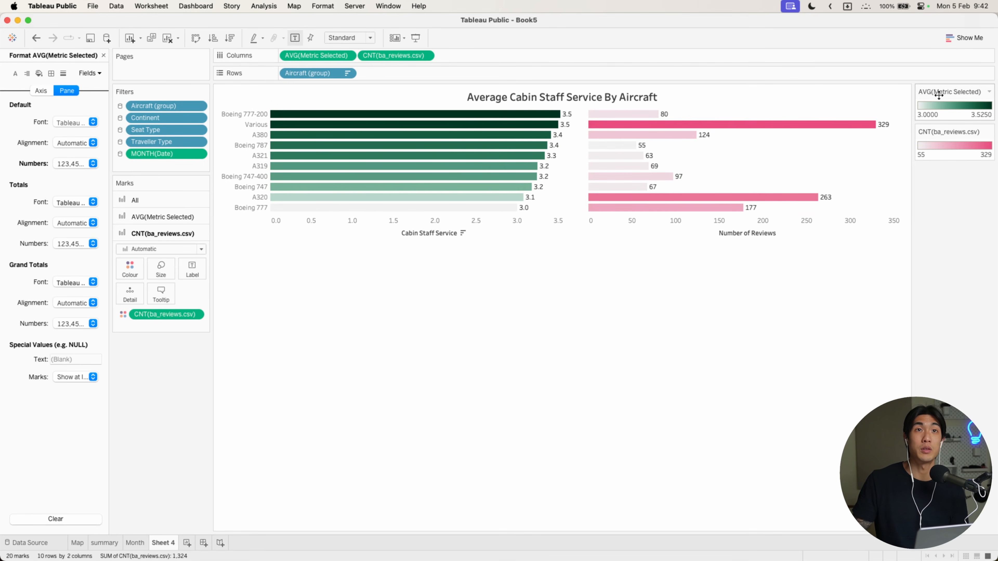
# Hide the AVG(Metric Selected) and CNT(ba_reviews.csv) colour legends
pyautogui.click(989, 91)
pyautogui.click(954, 145)
pyautogui.click(989, 92)
pyautogui.click(958, 146)
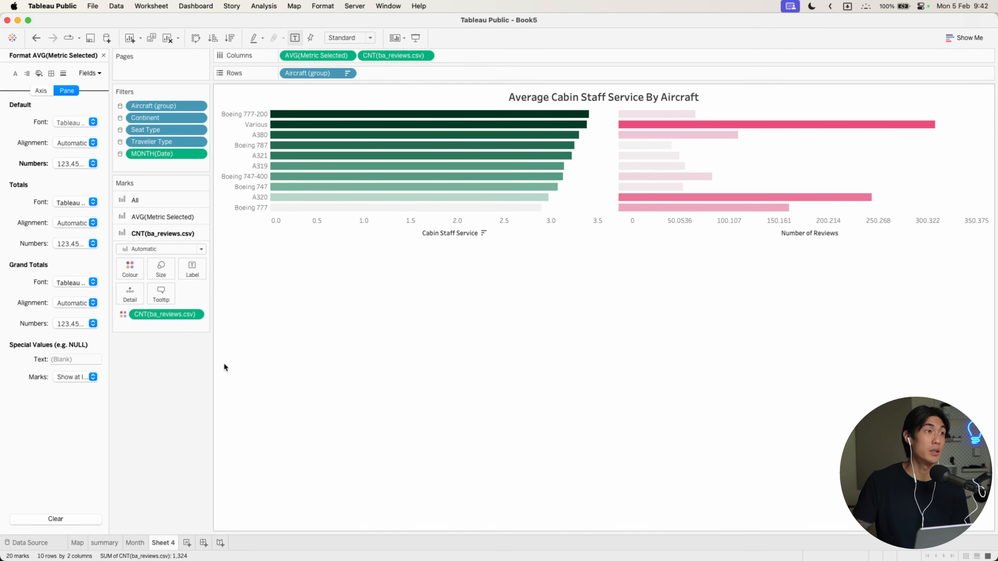
# Rename the worksheet Sheet 4 as Aircraft
pyautogui.doubleClick(165, 543)
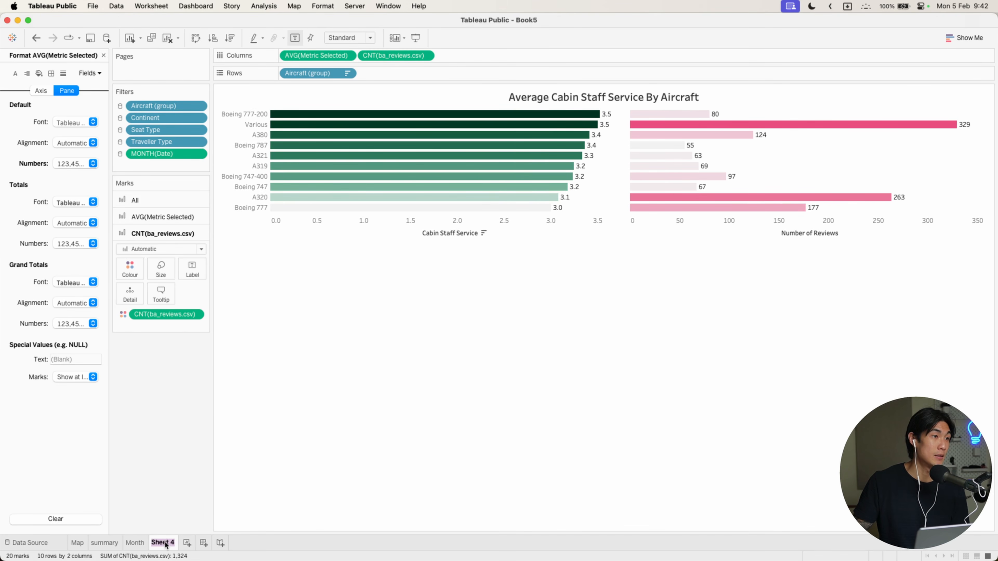
pyautogui.write('A')
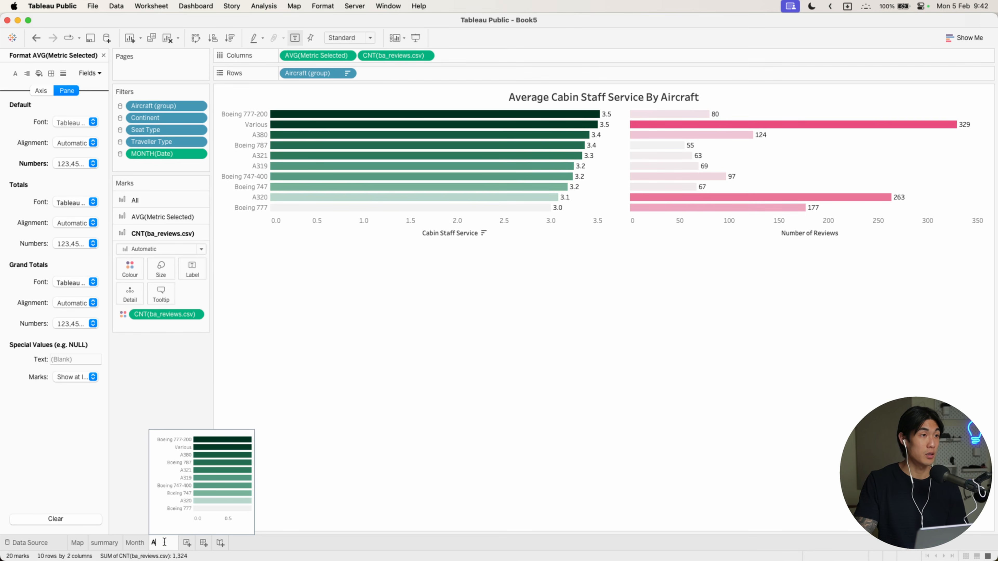
pyautogui.write('ircraft')
pyautogui.press('Return')
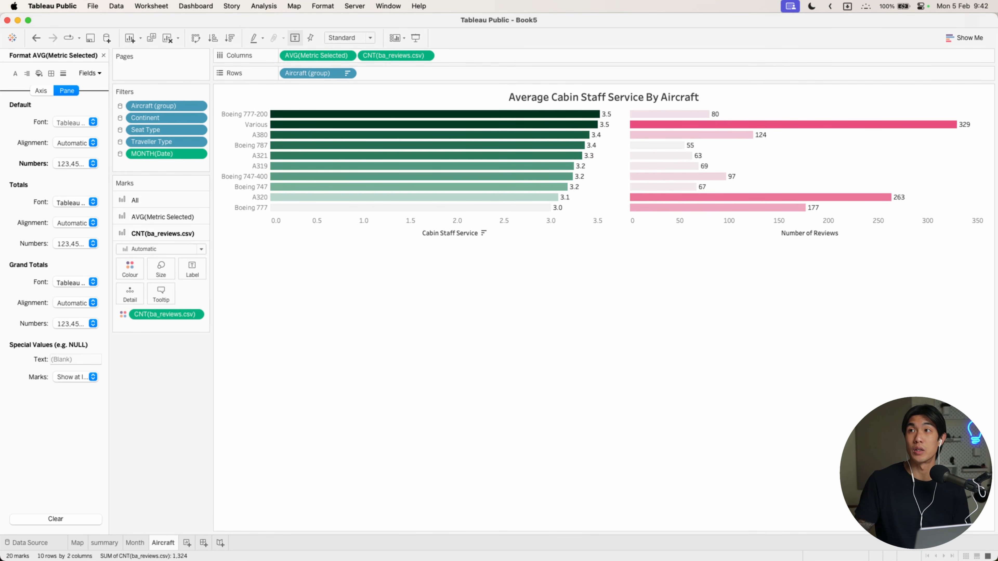
pyautogui.moveTo(554, 86); pyautogui.dragTo(997, 59)
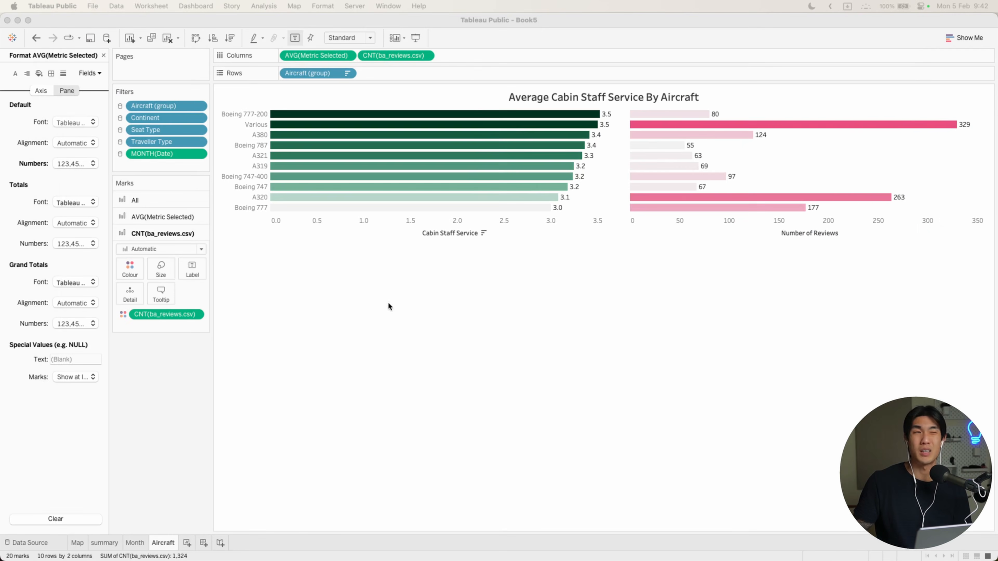
pyautogui.click(153, 469)
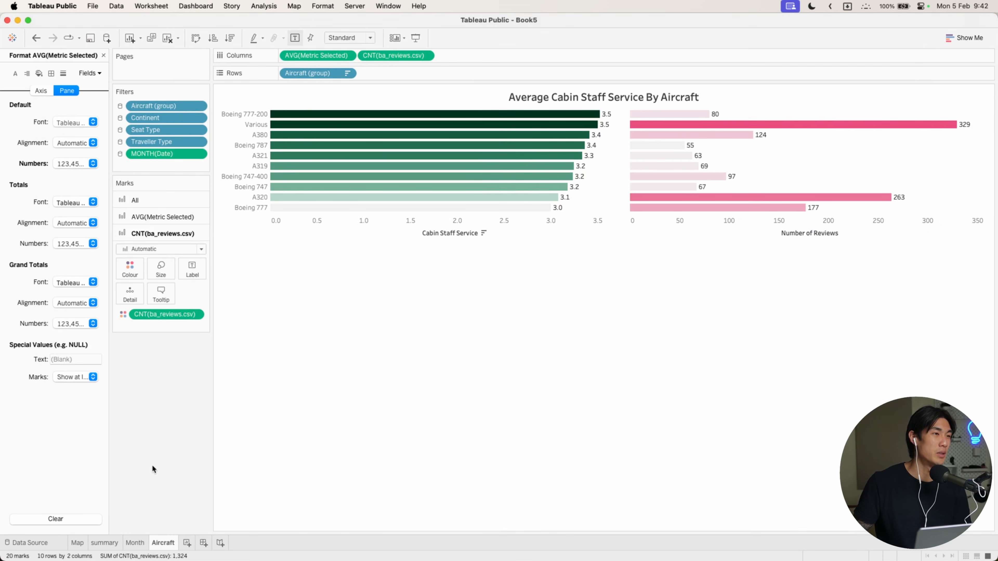
# Create a new tiled dashboard with a fixed custom size of 1200 x 700 px
pyautogui.click(203, 543)
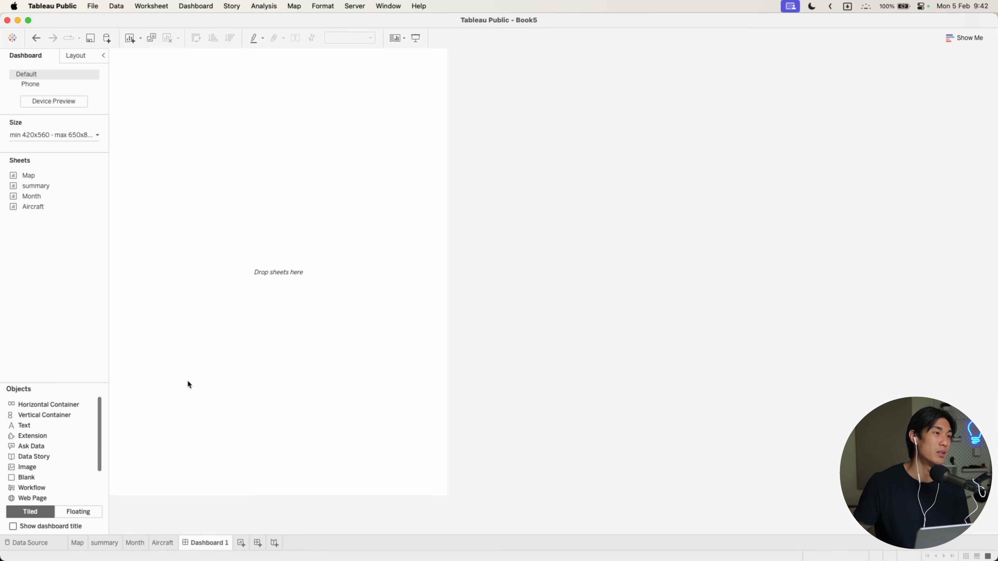
pyautogui.click(28, 511)
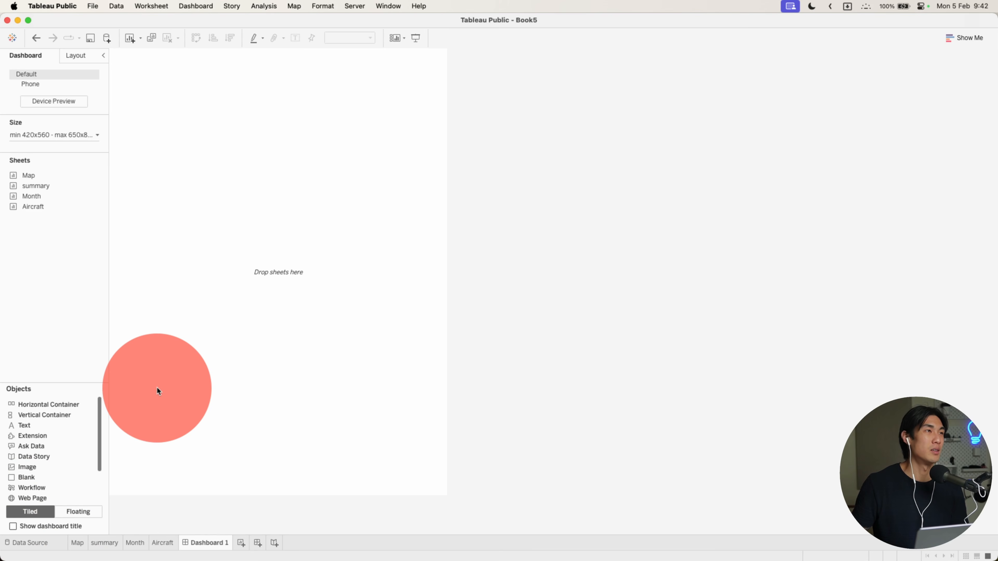
pyautogui.click(56, 132)
pyautogui.click(47, 150)
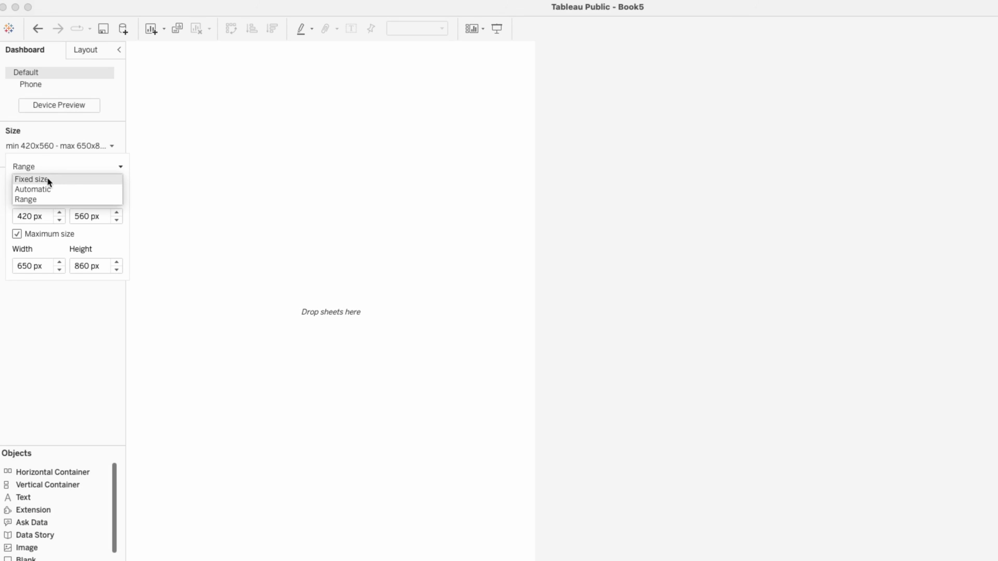
pyautogui.click(47, 180)
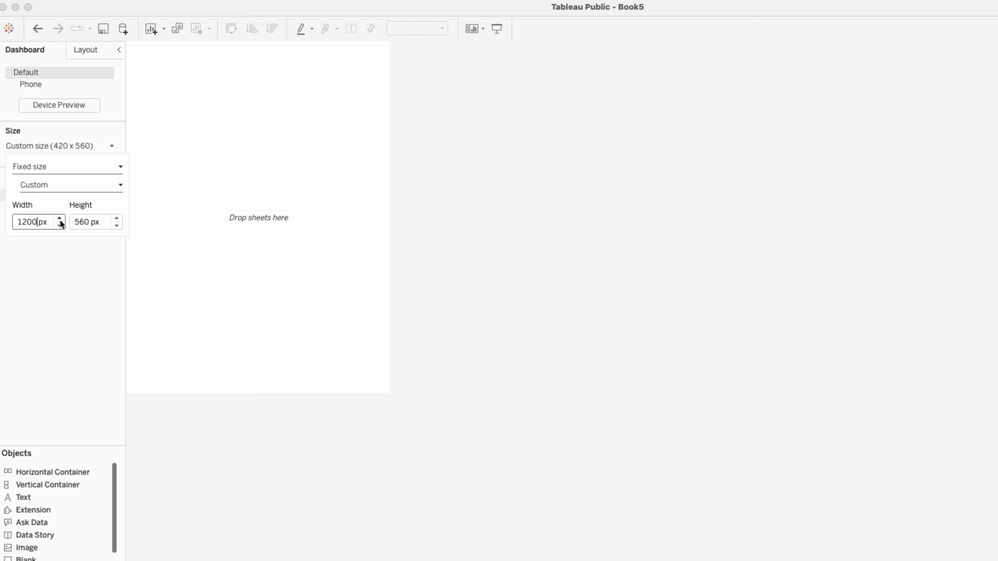
pyautogui.press('Tab')
pyautogui.write('7')
pyautogui.press('Return')
pyautogui.click(86, 300)
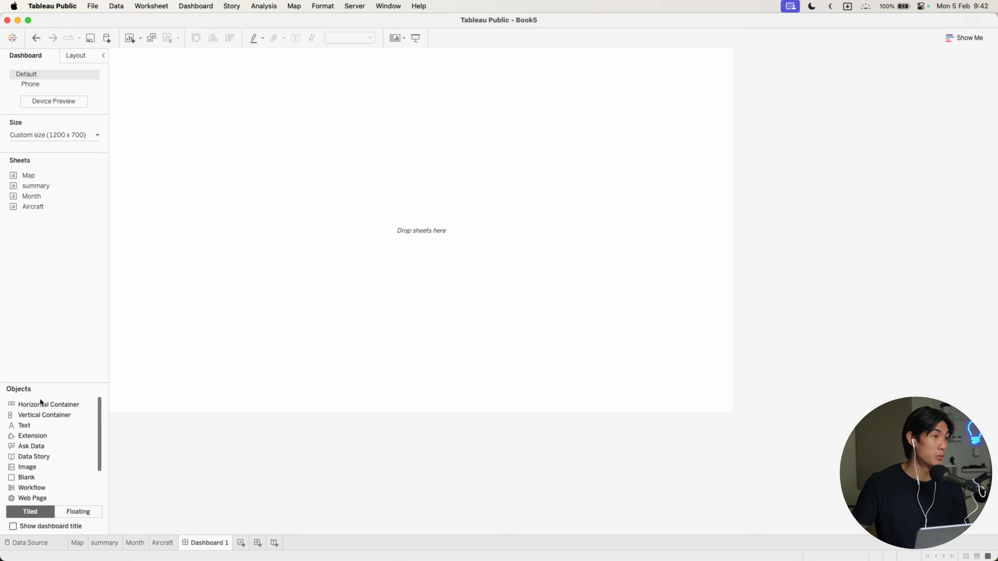
# Add a floating text object reading "British Airways Review" to the dashboard
pyautogui.click(73, 512)
pyautogui.moveTo(24, 425); pyautogui.dragTo(325, 274)
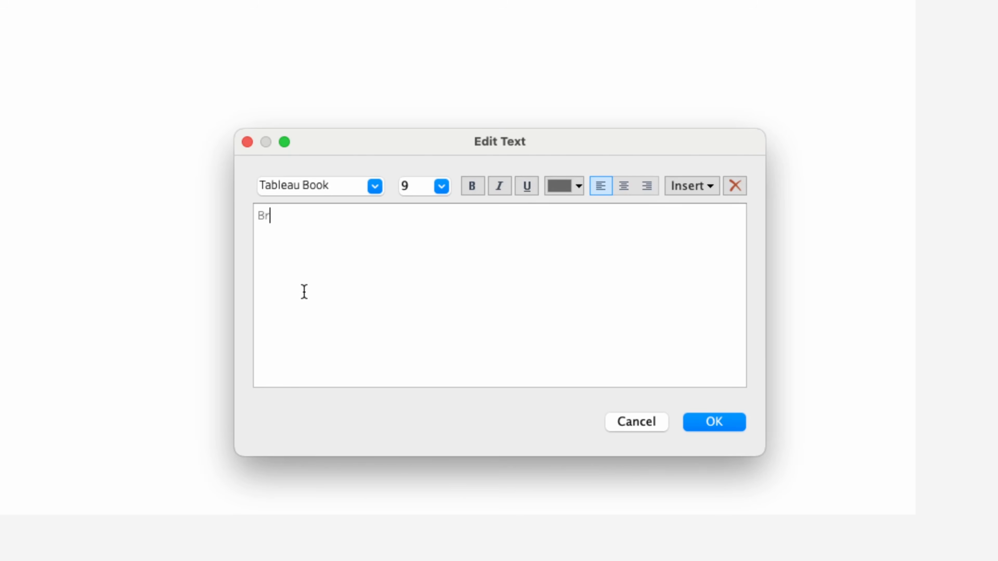
pyautogui.write('British Airways')
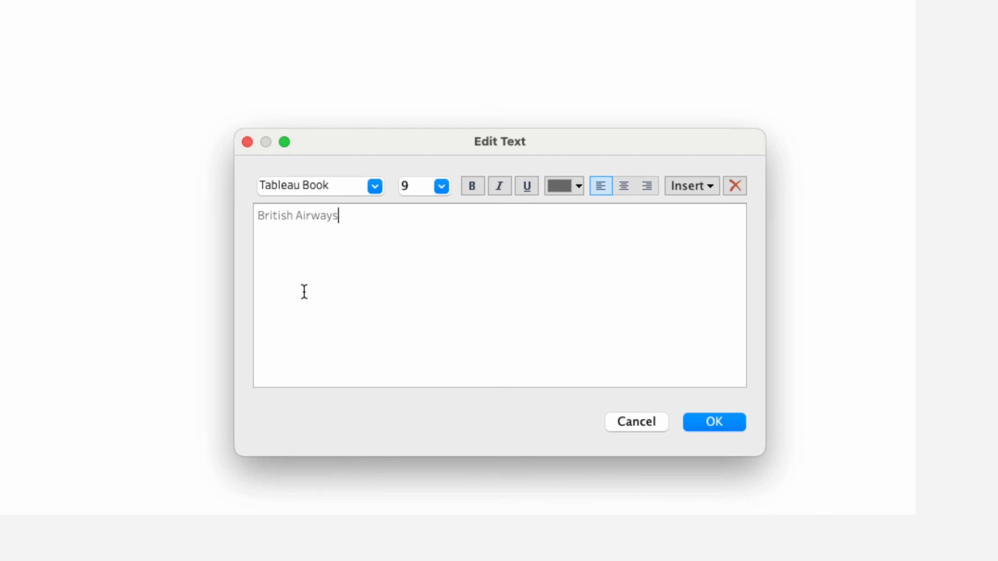
pyautogui.write(' Review')
# Format the British Airways Review text as size 18, bold and black, and place it in the dashboard's upper-left corner
pyautogui.moveTo(440, 231); pyautogui.dragTo(290, 205)
pyautogui.click(442, 185)
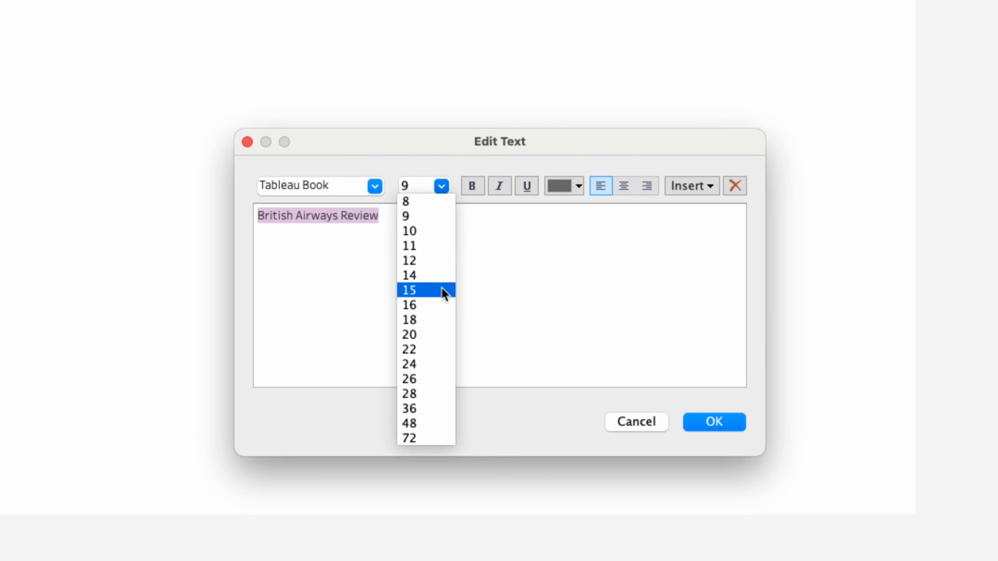
pyautogui.click(440, 290)
pyautogui.click(442, 186)
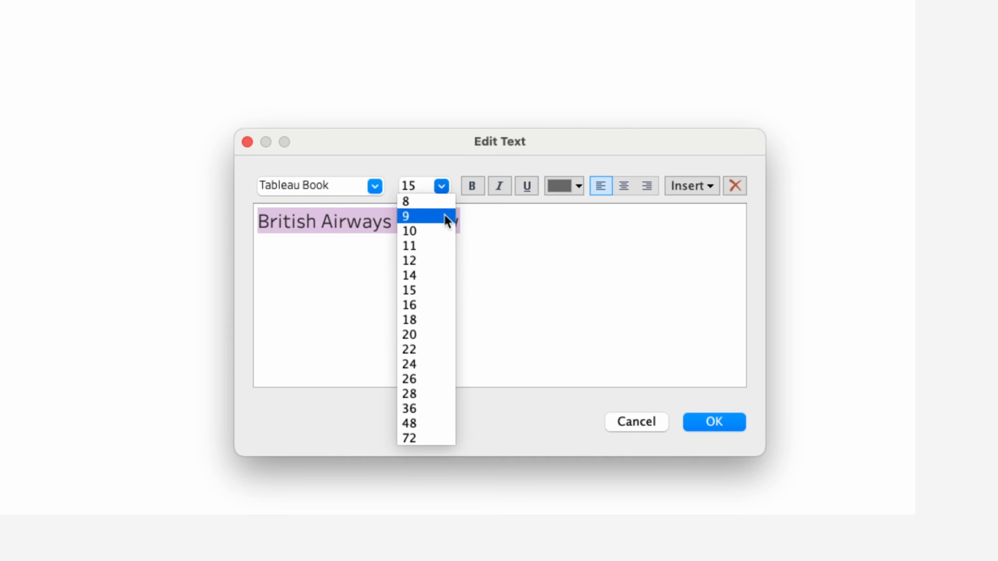
pyautogui.click(429, 319)
pyautogui.click(469, 189)
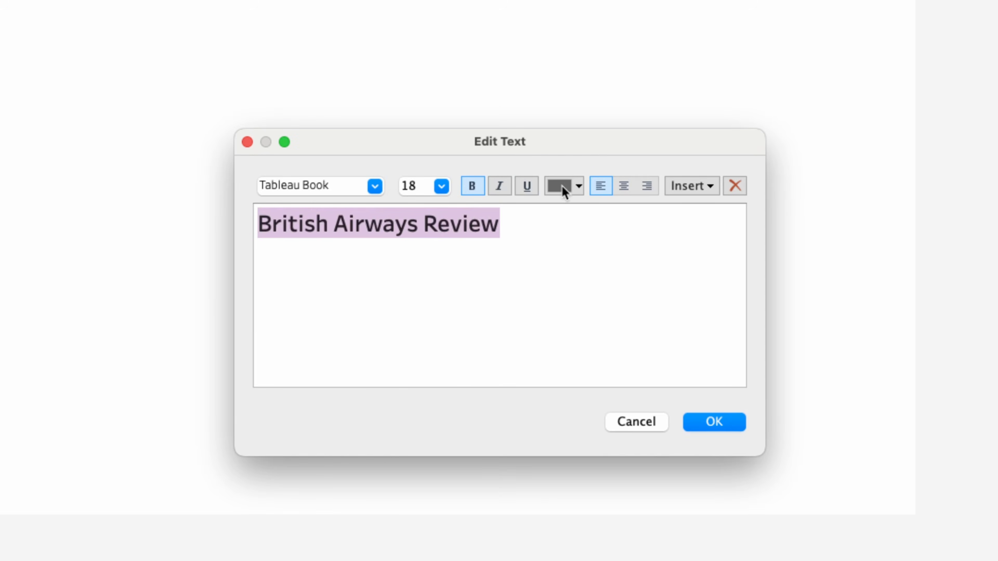
pyautogui.click(564, 187)
pyautogui.click(558, 206)
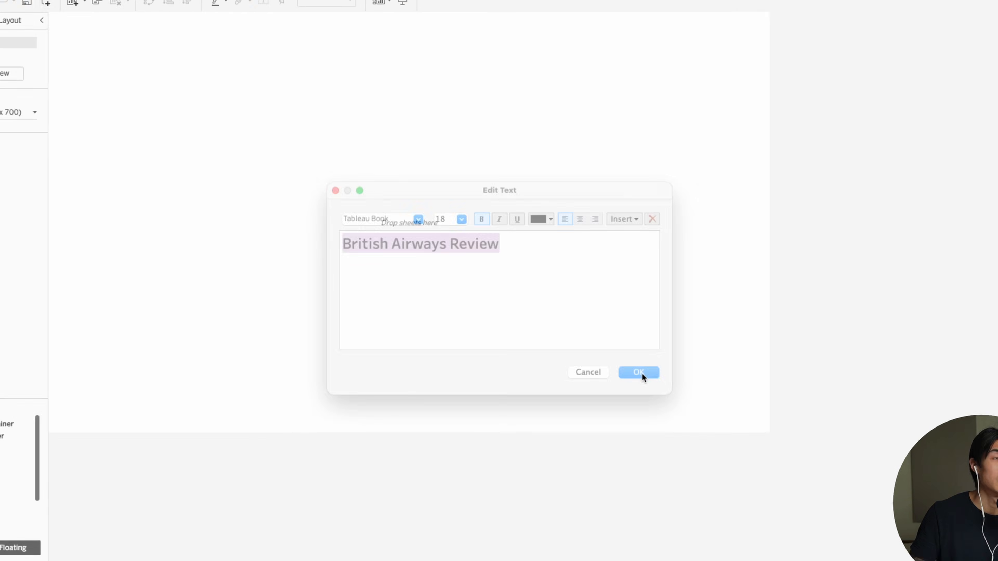
pyautogui.click(719, 426)
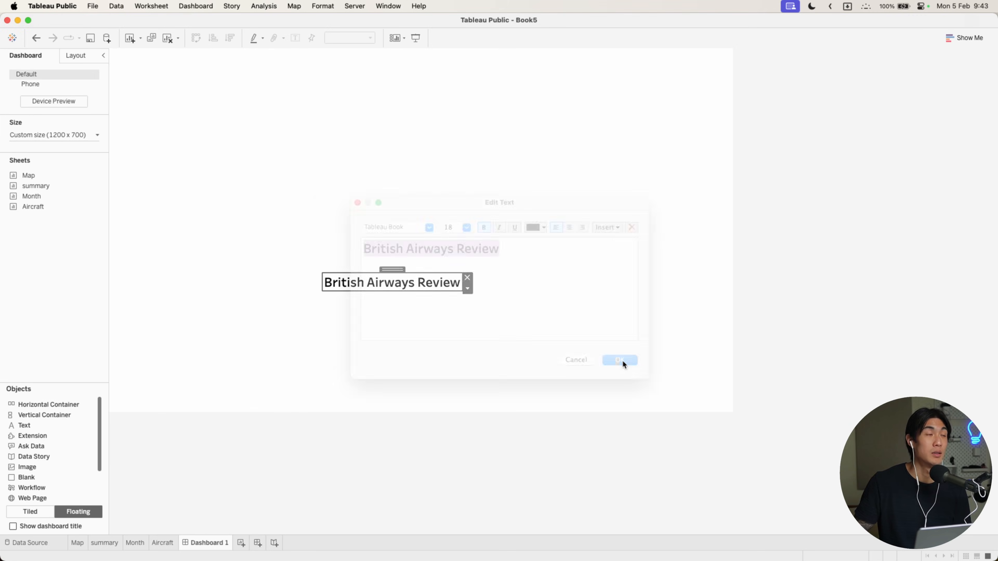
pyautogui.moveTo(348, 284); pyautogui.dragTo(20, 0)
pyautogui.moveTo(188, 60); pyautogui.dragTo(186, 60)
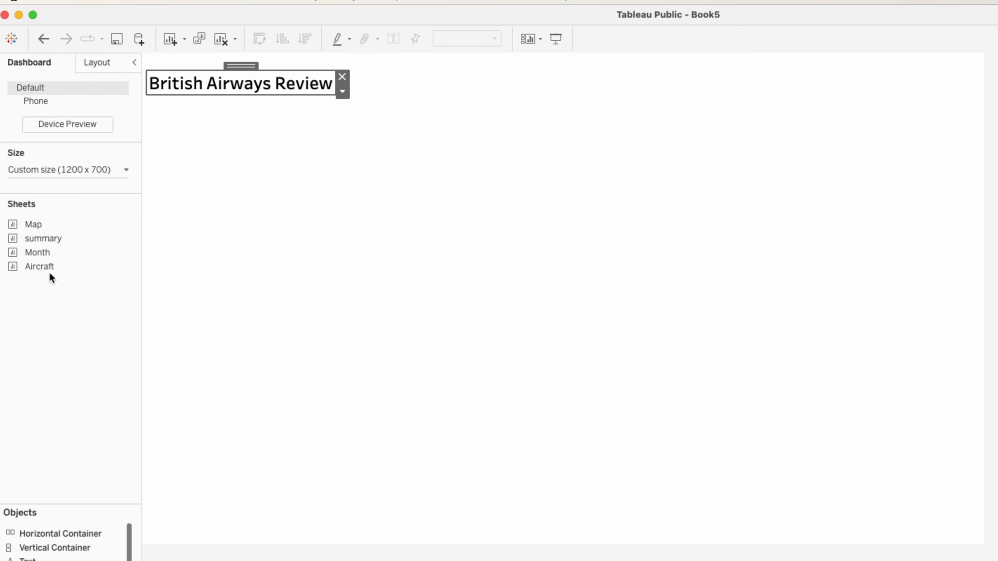
# Place the summary sheet beside the title, stretched towards the dashboard's right edge, and fit it to Entire View
pyautogui.moveTo(43, 238); pyautogui.dragTo(426, 80)
pyautogui.moveTo(705, 243); pyautogui.dragTo(973, 155)
pyautogui.click(480, 45)
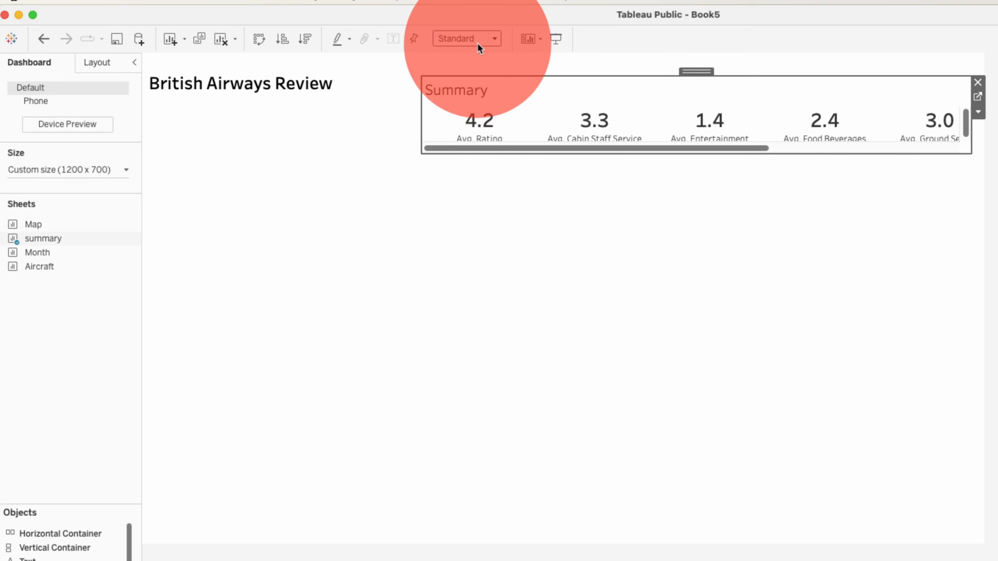
pyautogui.click(464, 85)
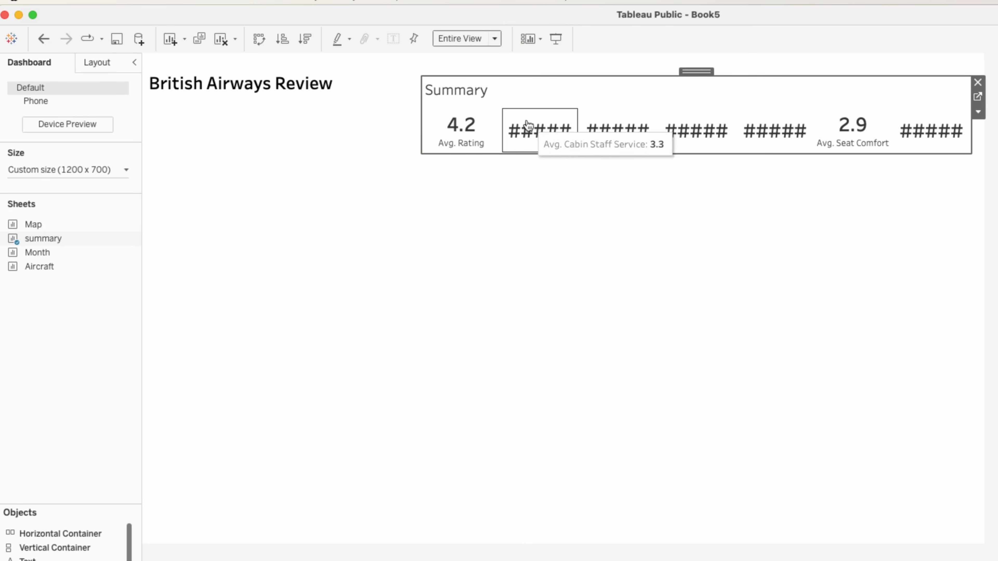
# Widen the summary sheet towards the dashboard title and hide its sheet title, keeping it along the upper edge
pyautogui.moveTo(419, 93); pyautogui.dragTo(314, 94)
pyautogui.rightClick(347, 91)
pyautogui.click(432, 124)
pyautogui.moveTo(644, 72); pyautogui.dragTo(654, 64)
# Set the British Airways Review text object to position x 0, y 0 and size 200 x 100
pyautogui.click(291, 87)
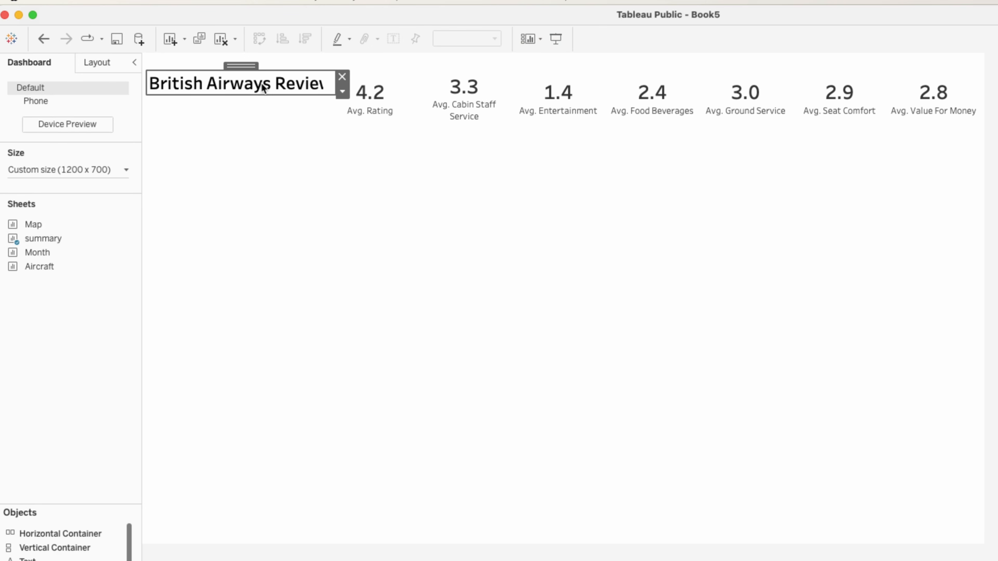
pyautogui.click(100, 63)
pyautogui.press('Tab')
pyautogui.write('0')
pyautogui.press('Tab')
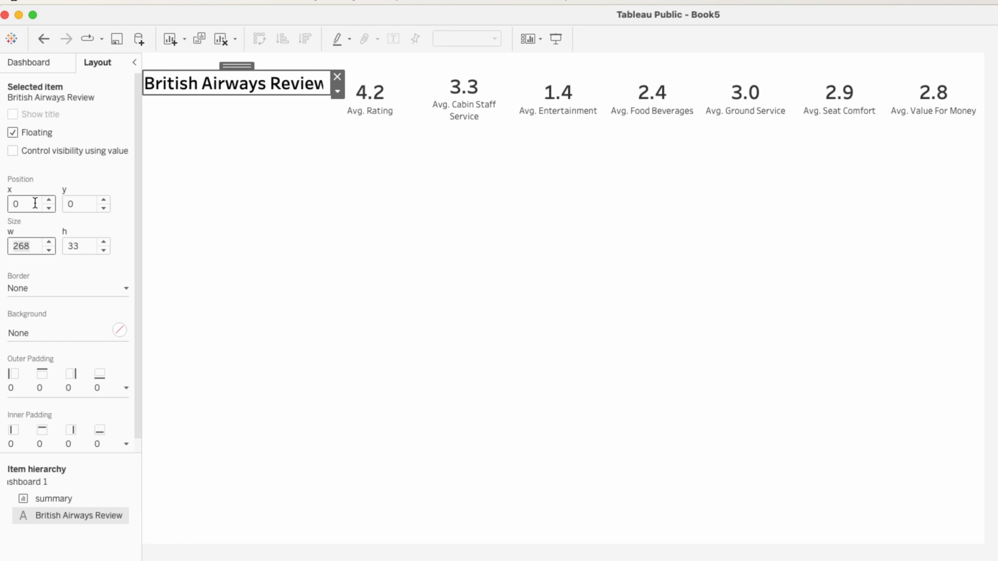
pyautogui.write('200')
pyautogui.press('Tab')
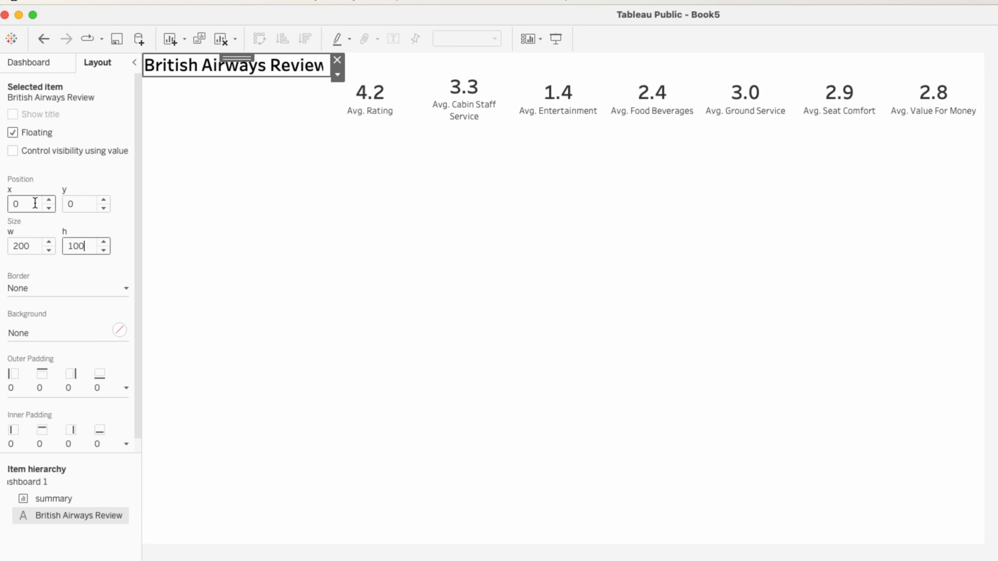
pyautogui.write('100')
pyautogui.press('Return')
# Centre the British Airways Review text within its text object
pyautogui.doubleClick(200, 103)
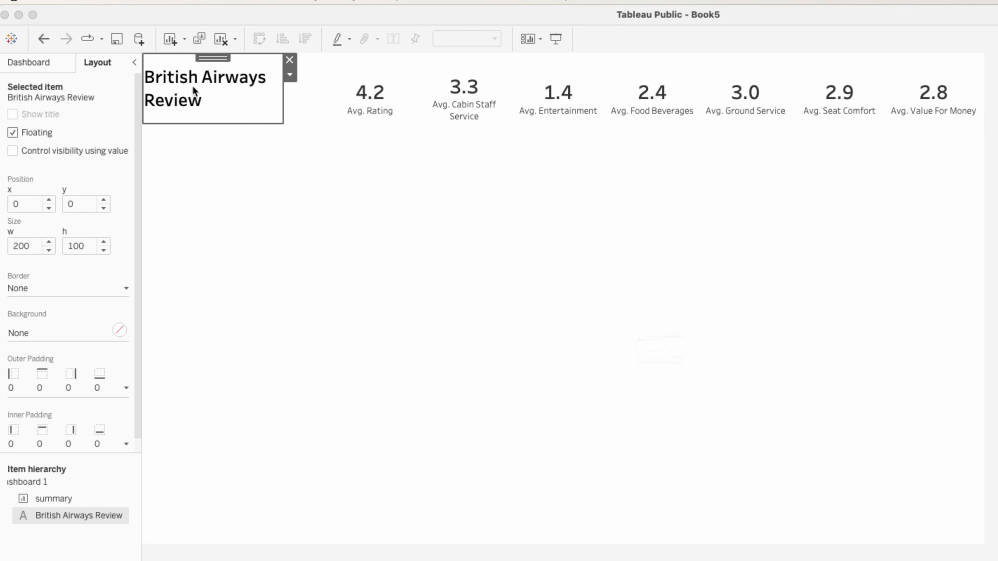
pyautogui.moveTo(737, 363); pyautogui.dragTo(372, 305)
pyautogui.click(769, 294)
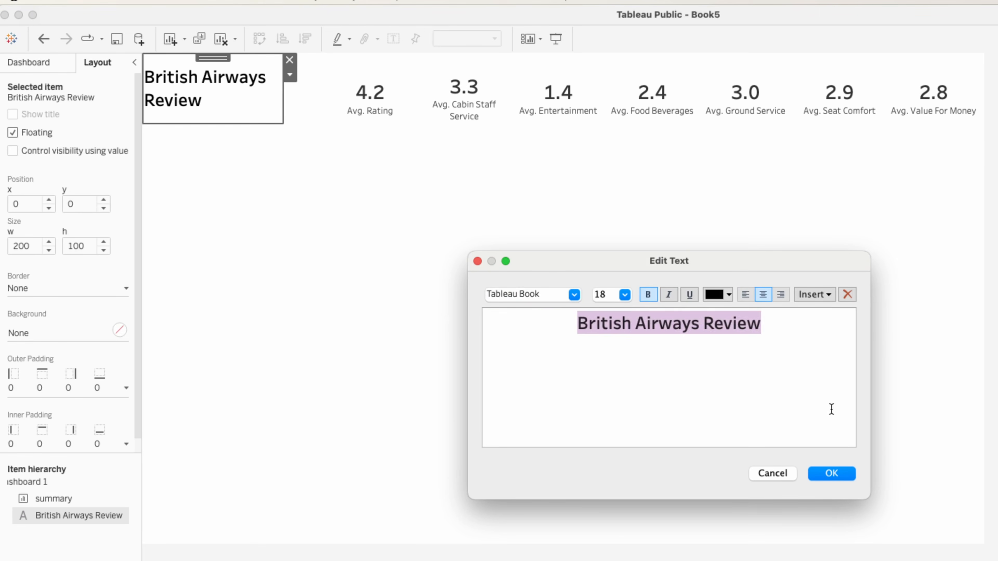
pyautogui.click(840, 480)
pyautogui.click(287, 165)
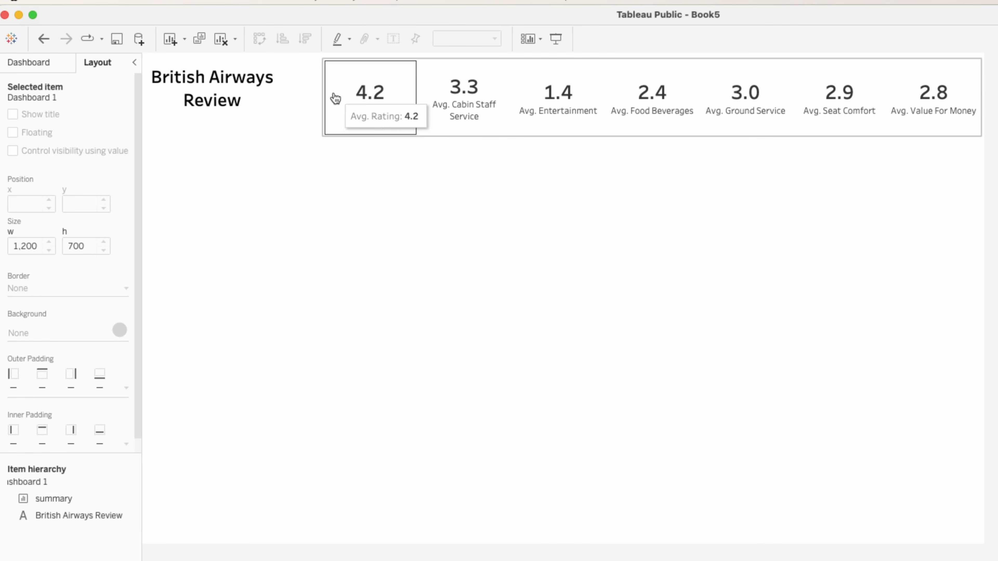
# Set the summary sheet to position x 200, y 0 with a width of 900 and a height of 100
pyautogui.click(493, 80)
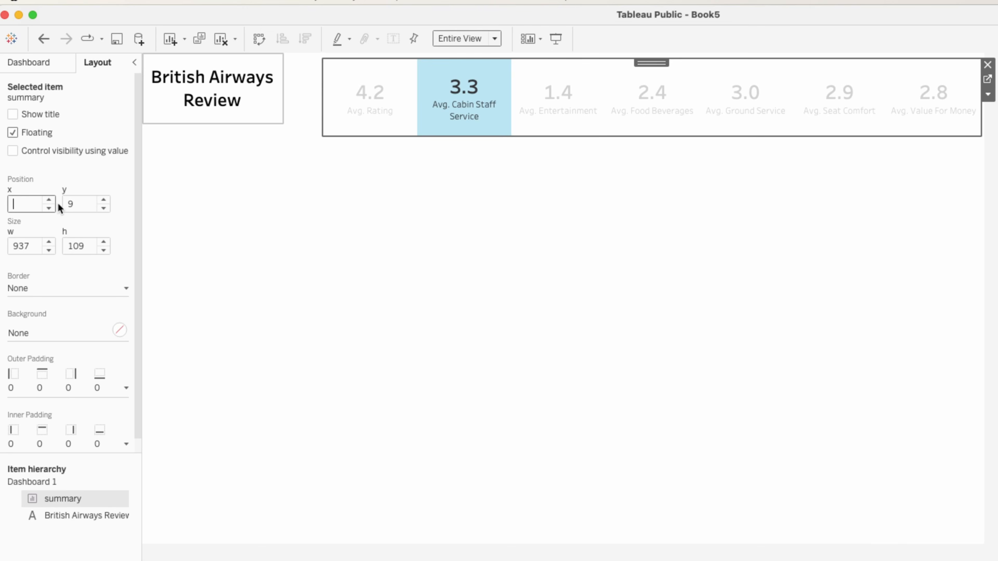
pyautogui.press('Tab')
pyautogui.write('0')
pyautogui.press('Tab')
pyautogui.write('1')
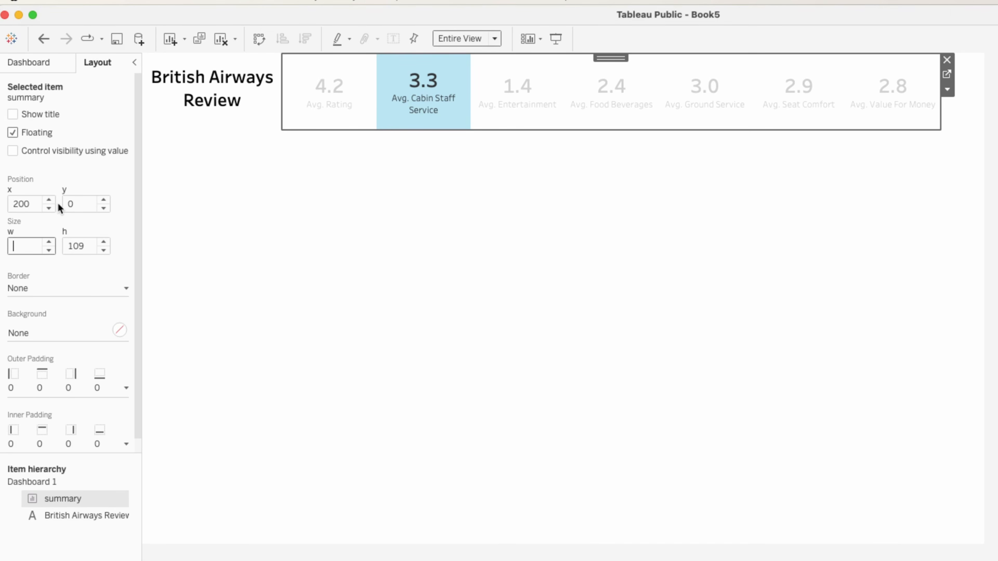
pyautogui.write('00')
pyautogui.press('Tab')
pyautogui.write('100')
pyautogui.press('Return')
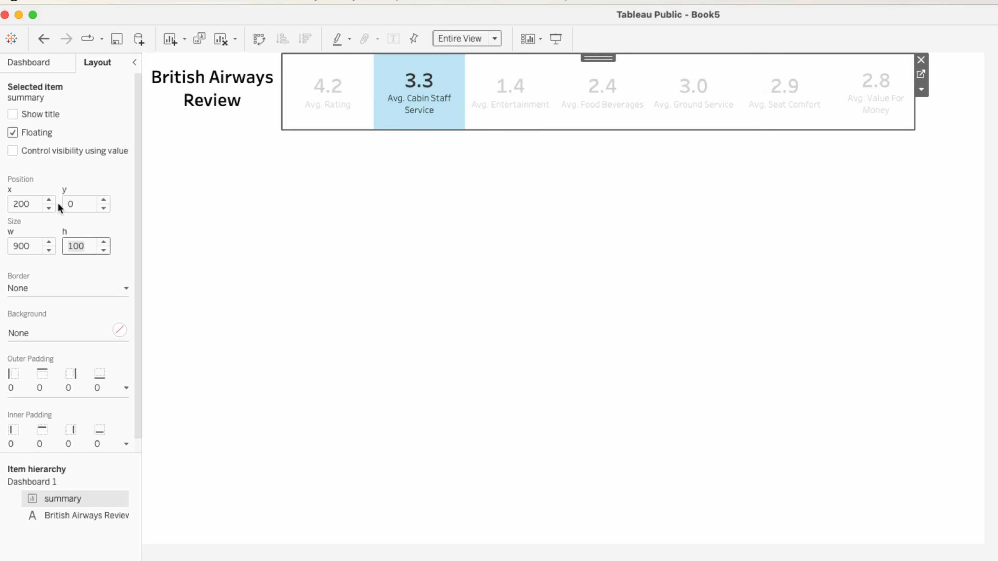
# Stretch the summary sheet to the dashboard's right edge, about 998 wide
pyautogui.click(934, 168)
pyautogui.click(902, 105)
pyautogui.moveTo(914, 71); pyautogui.dragTo(984, 74)
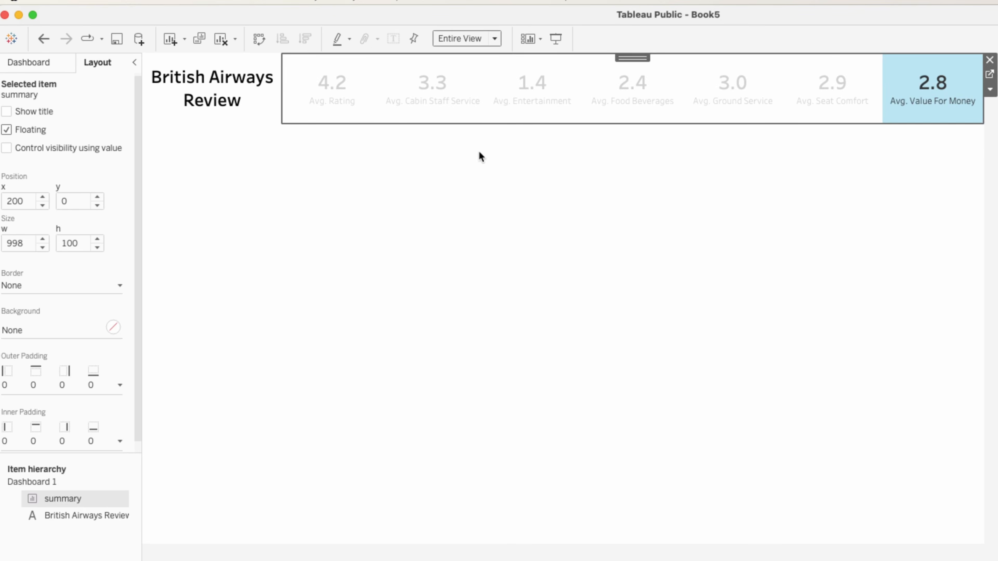
pyautogui.click(488, 135)
pyautogui.click(896, 95)
pyautogui.click(384, 238)
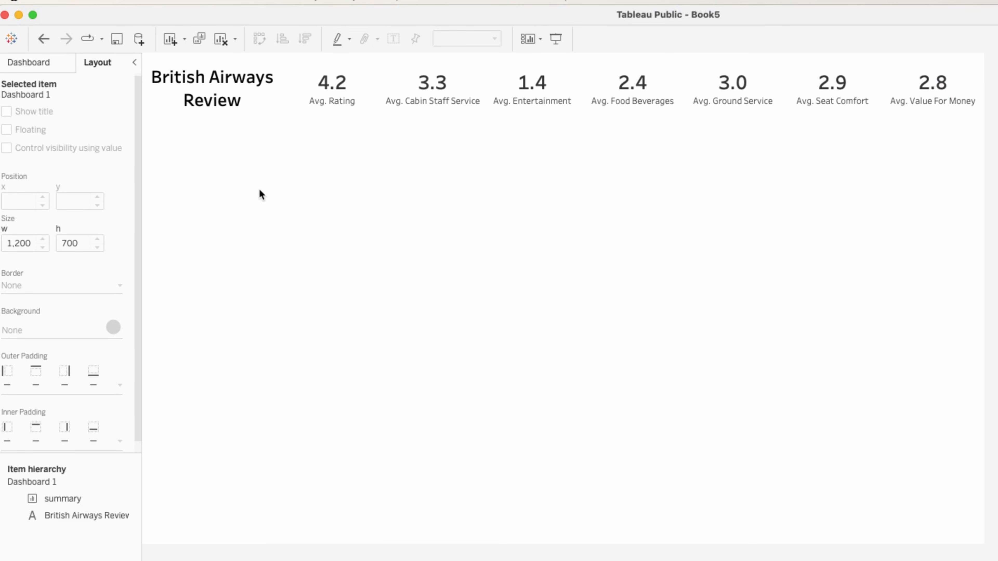
# Fill the British Airways Review text object's background with the custom dark green
pyautogui.click(221, 92)
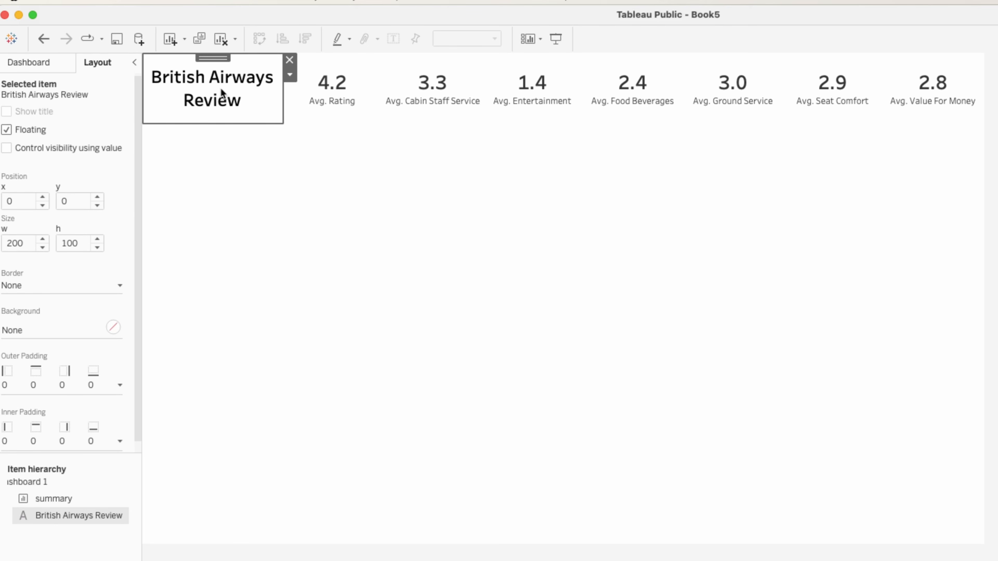
pyautogui.rightClick(202, 94)
pyautogui.click(154, 128)
pyautogui.click(49, 335)
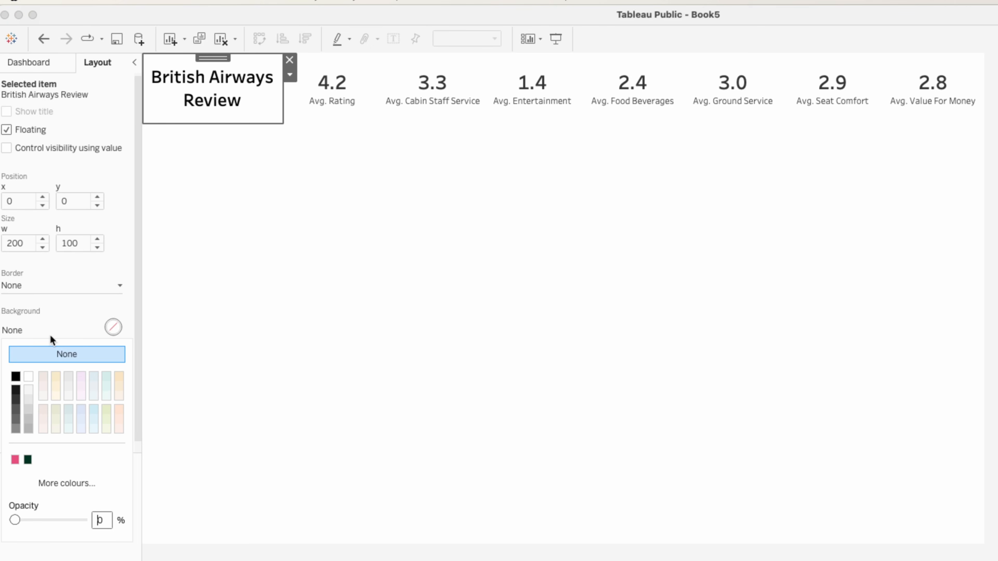
pyautogui.click(28, 459)
# Change the British Airways Review text colour to white
pyautogui.doubleClick(240, 100)
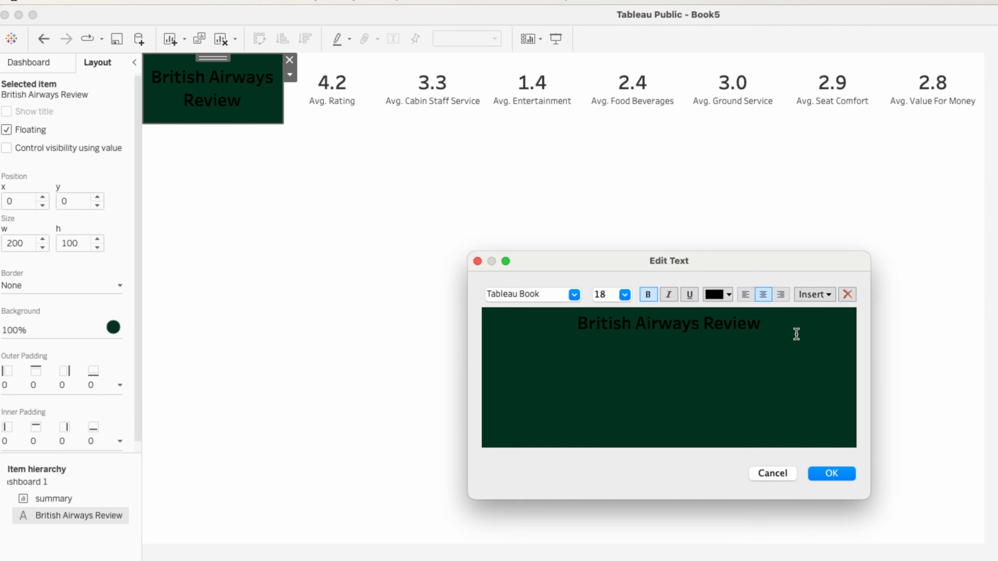
pyautogui.moveTo(795, 335); pyautogui.dragTo(498, 305)
pyautogui.click(721, 300)
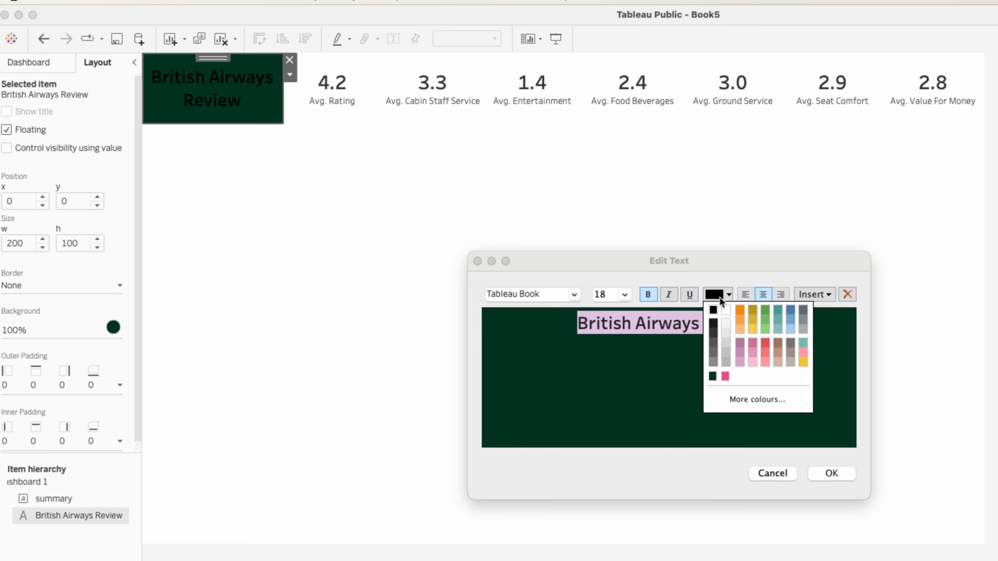
pyautogui.click(726, 311)
pyautogui.click(355, 235)
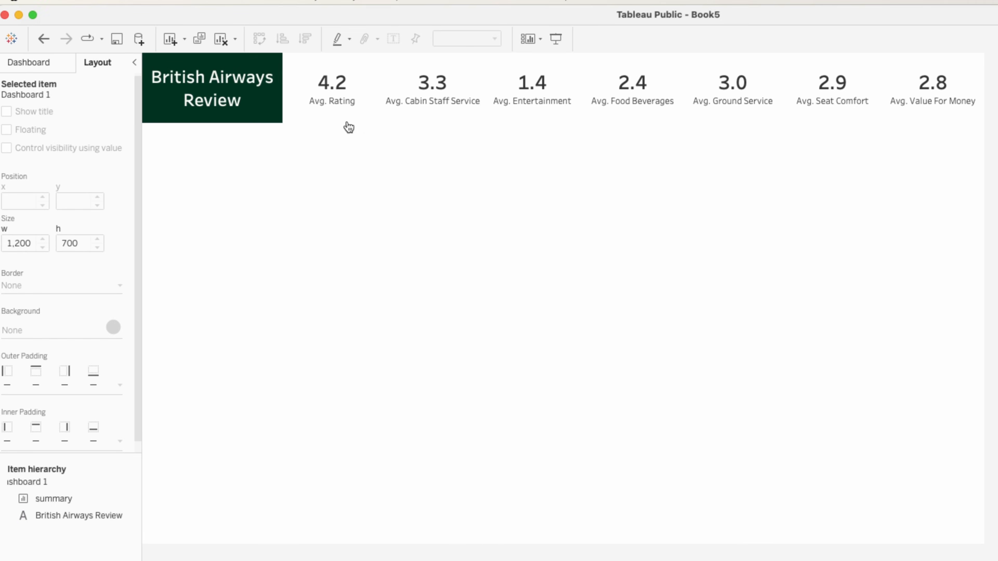
# Shade the summary worksheet's background with the same dark green as the title
pyautogui.click(354, 108)
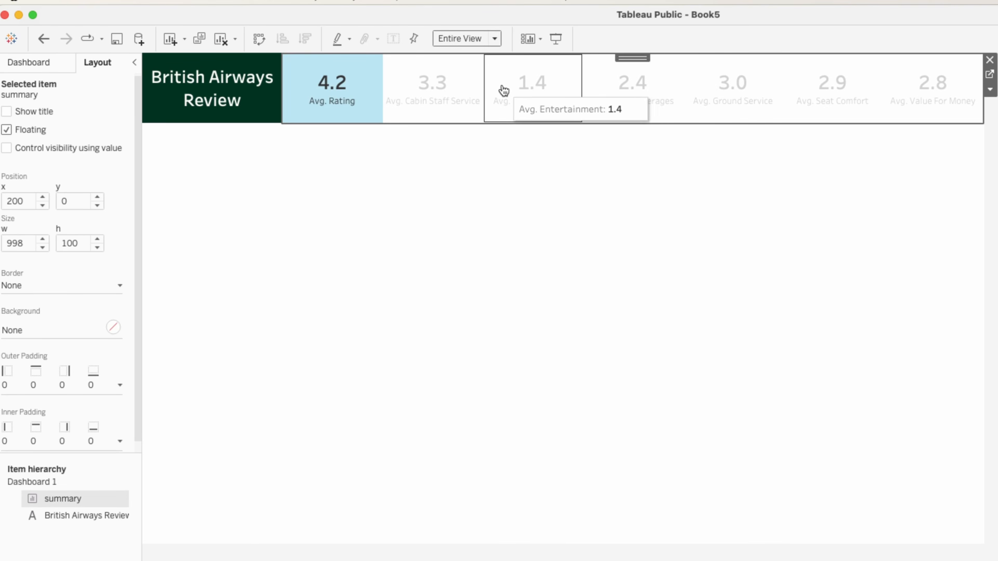
pyautogui.click(428, 11)
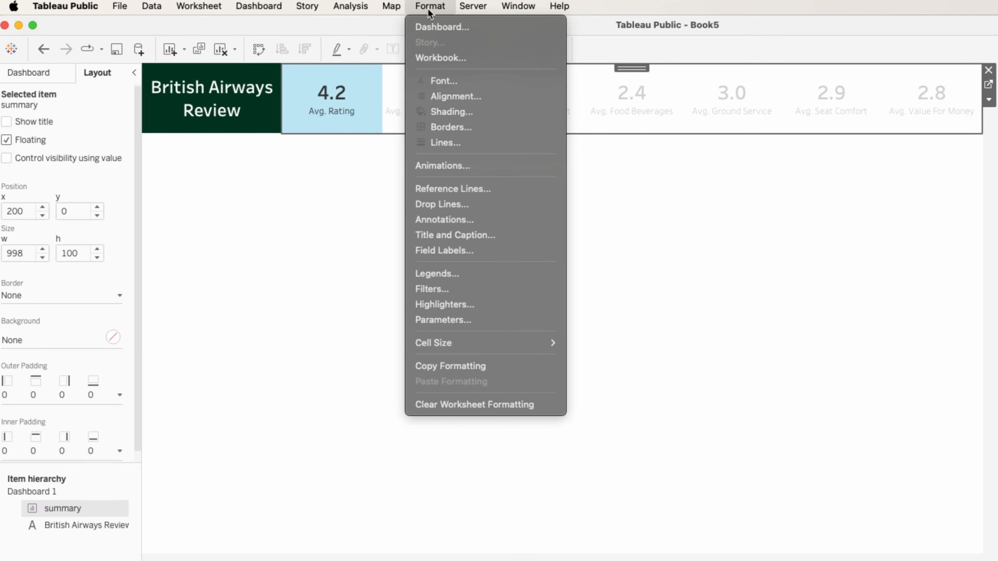
pyautogui.click(452, 114)
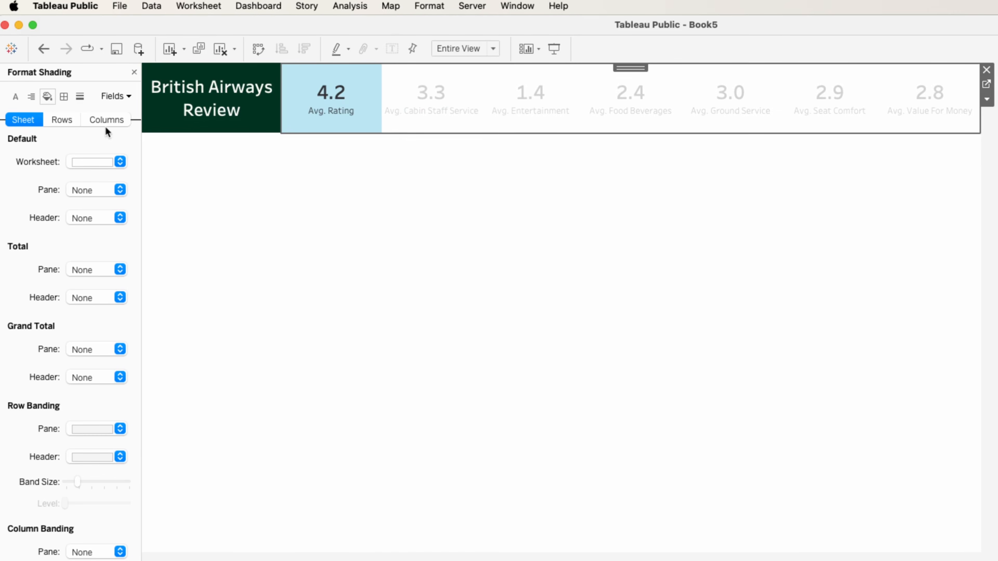
pyautogui.click(90, 161)
pyautogui.click(74, 272)
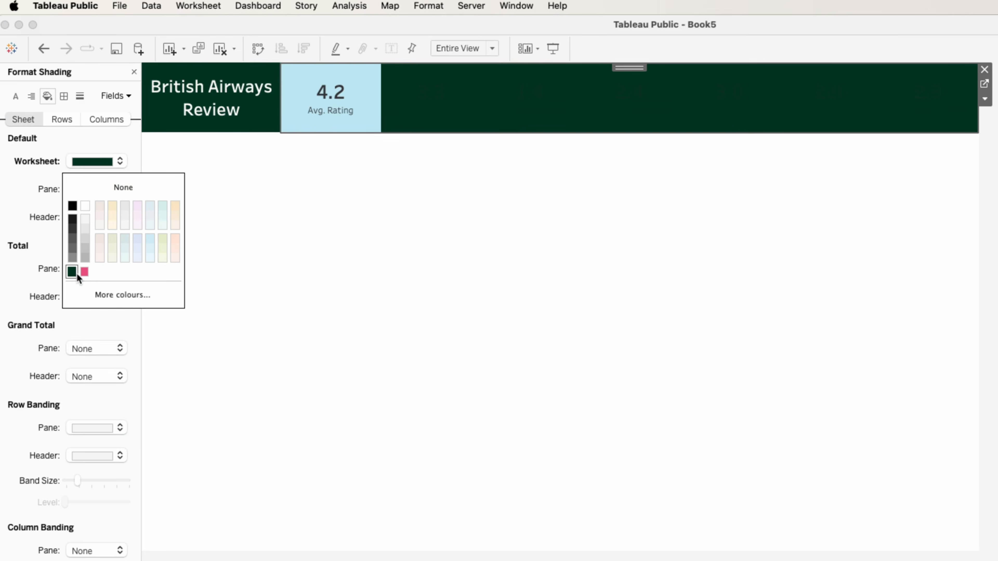
# Change the summary worksheet's font colour to white
pyautogui.click(16, 98)
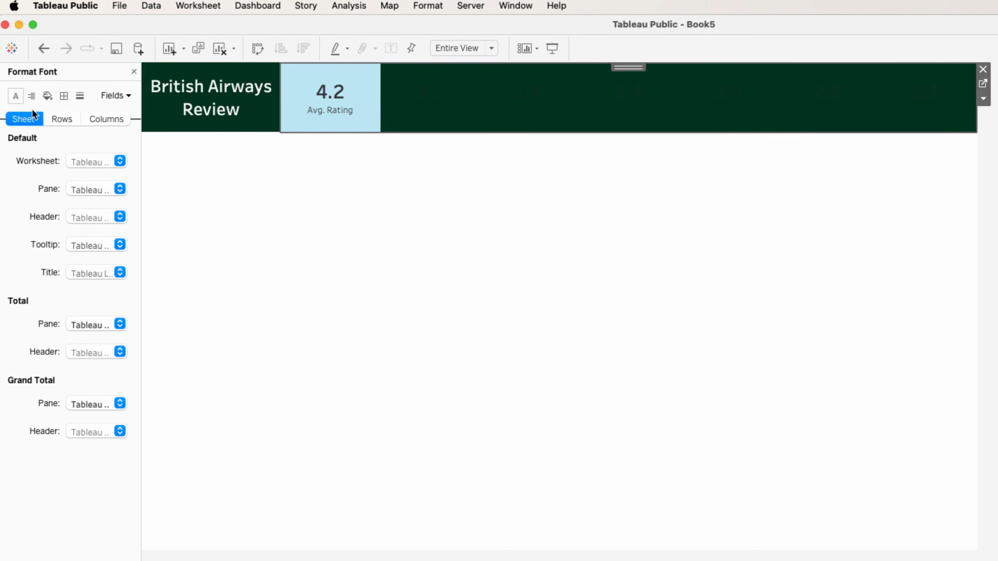
pyautogui.click(90, 164)
pyautogui.click(86, 230)
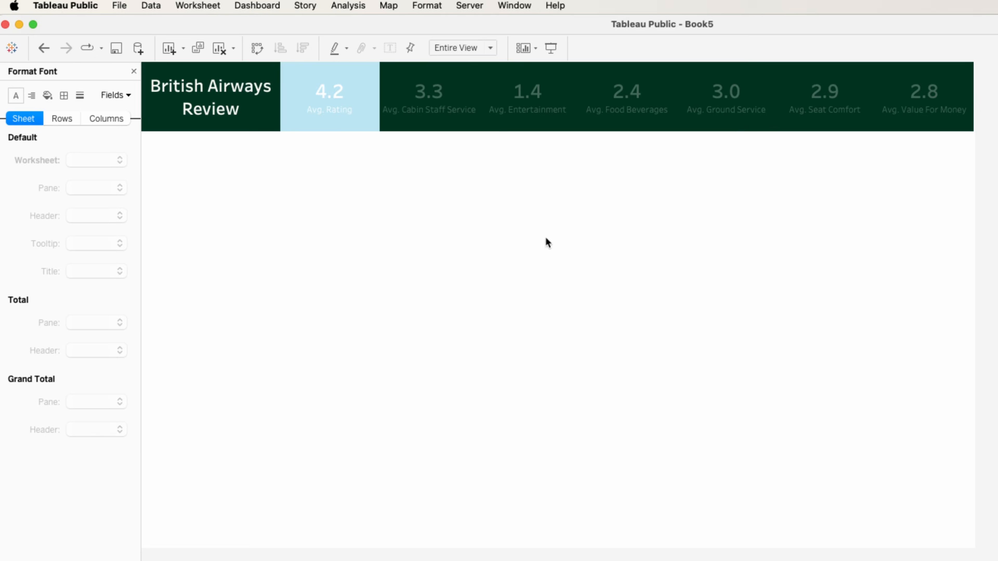
pyautogui.click(363, 282)
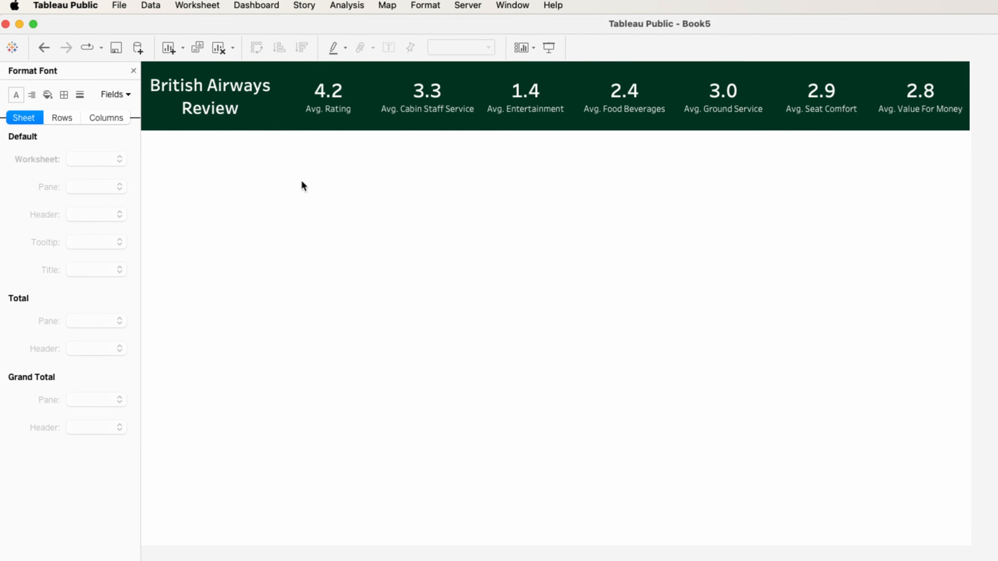
pyautogui.click(779, 117)
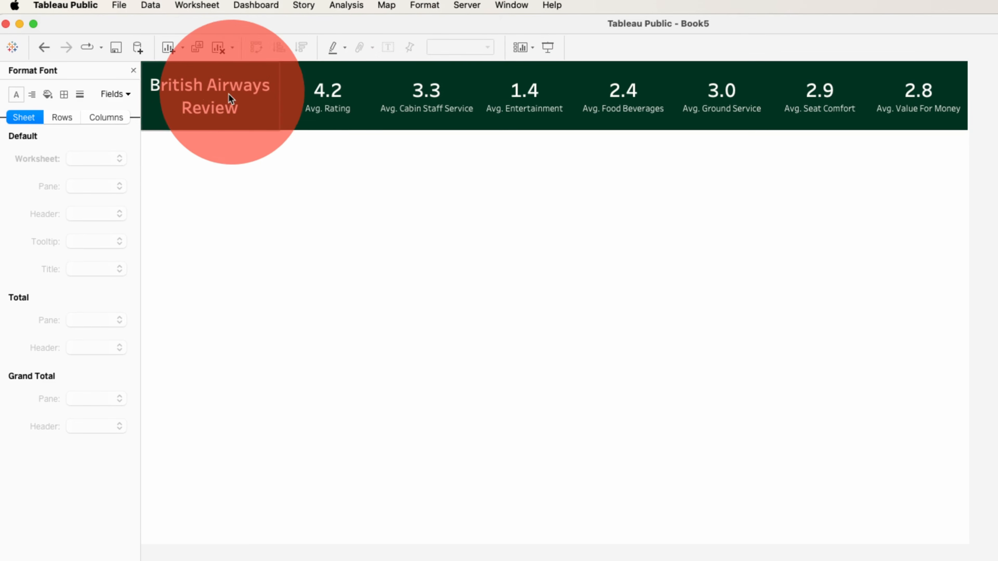
# Close the formatting options and place the Map sheet as a floating object below the summary figures
pyautogui.click(134, 70)
pyautogui.click(35, 71)
pyautogui.moveTo(35, 229); pyautogui.dragTo(538, 238)
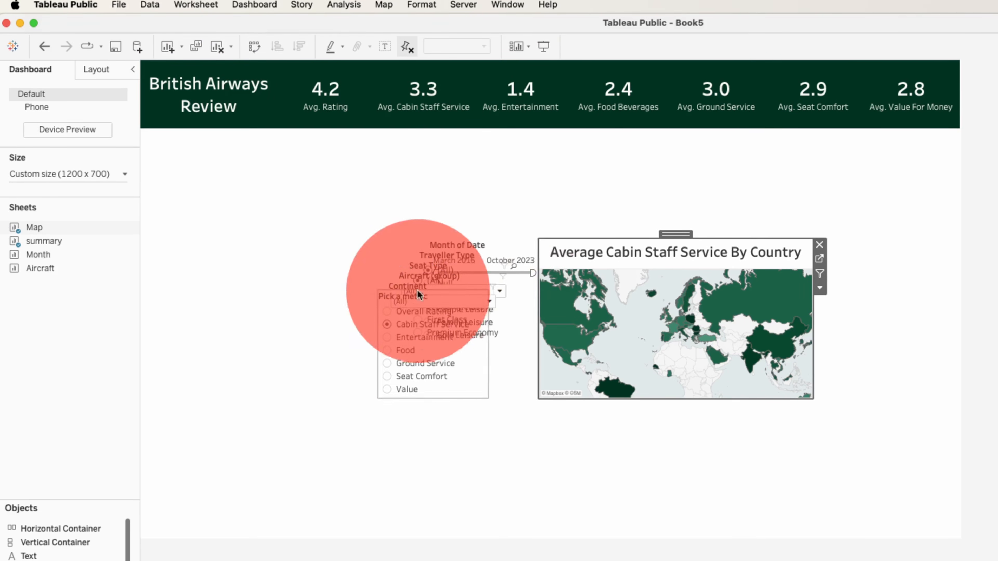
# Move the Map sheet up beneath the header and add a tall floating vertical container at the dashboard's left edge under the title
pyautogui.moveTo(665, 232); pyautogui.dragTo(705, 153)
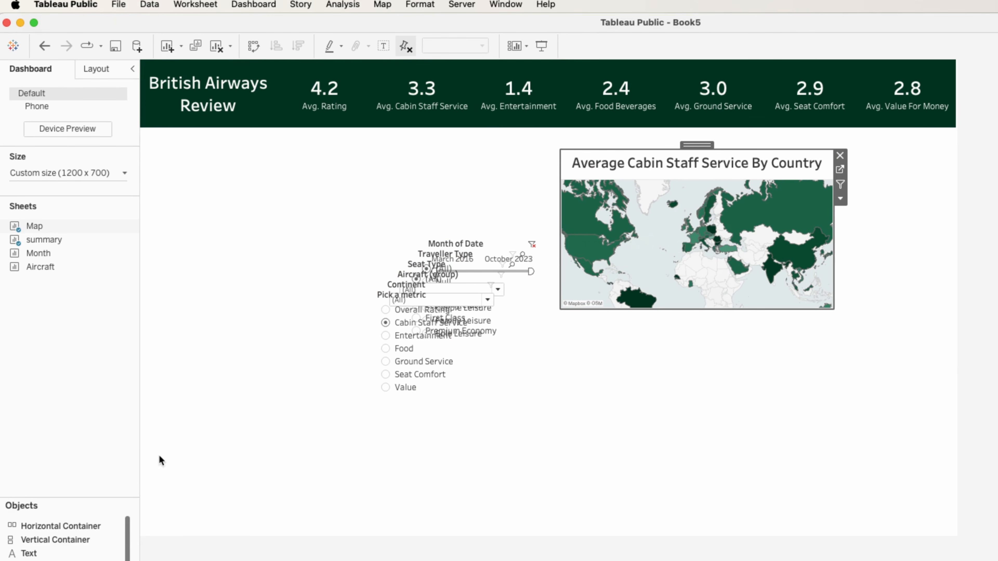
pyautogui.moveTo(49, 539); pyautogui.dragTo(126, 505)
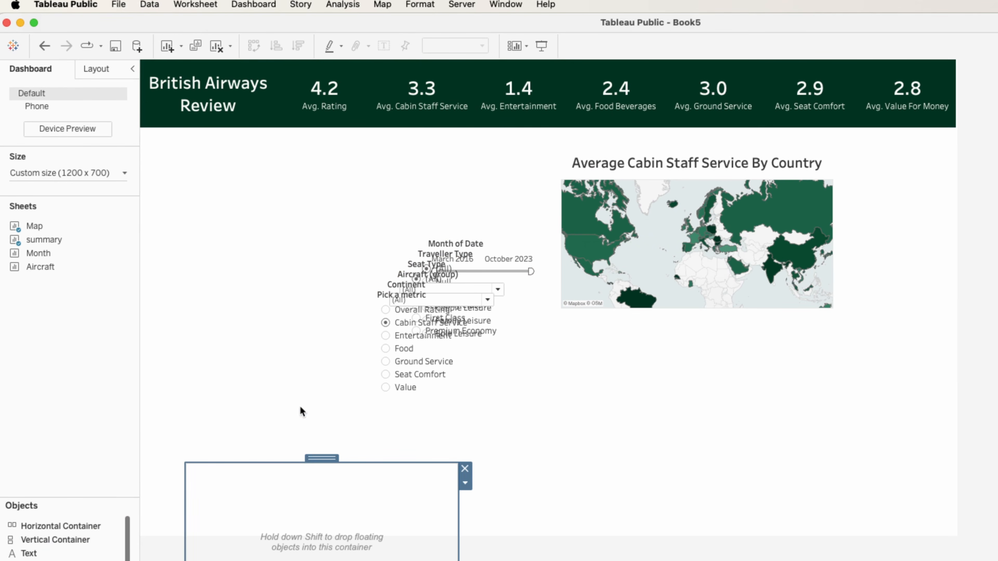
pyautogui.moveTo(319, 458); pyautogui.dragTo(279, 126)
pyautogui.moveTo(379, 282)
pyautogui.mouseDown()
pyautogui.moveTo(379, 337)
pyautogui.moveTo(306, 535)
pyautogui.mouseUp()
# Place the vertical container at x 0, y 110 and set its size to 200 wide by 588 high
pyautogui.click(95, 69)
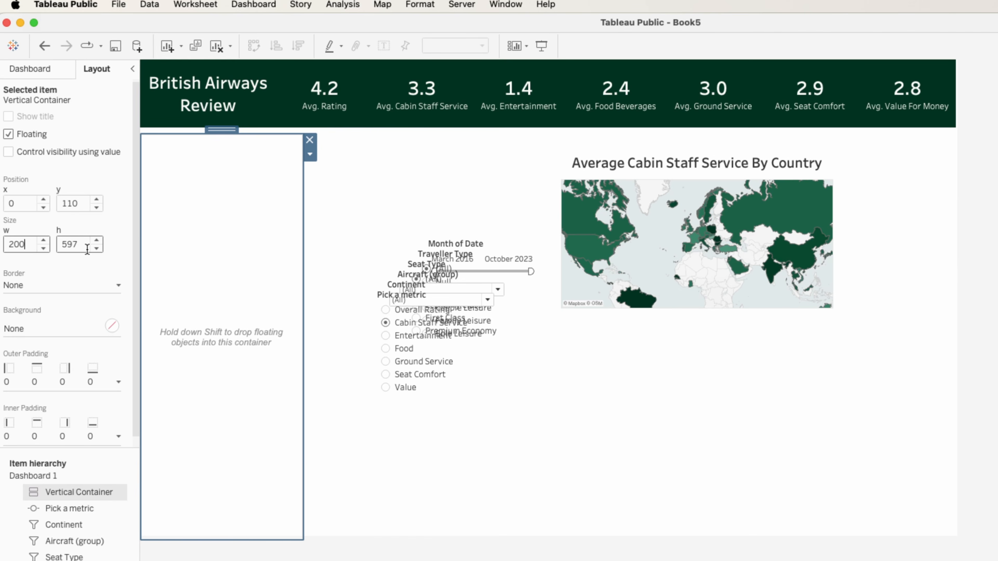
pyautogui.click(97, 247)
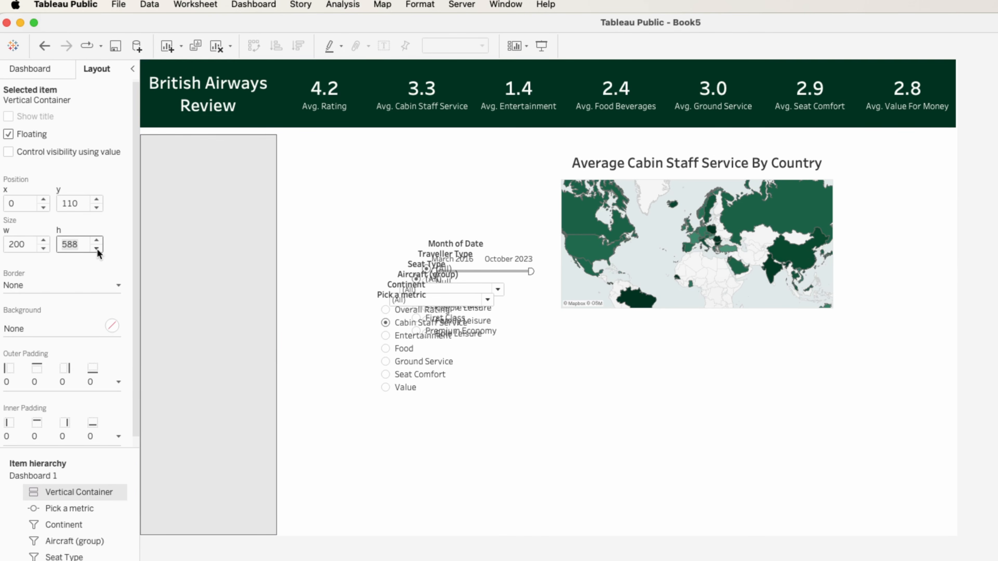
pyautogui.click(395, 440)
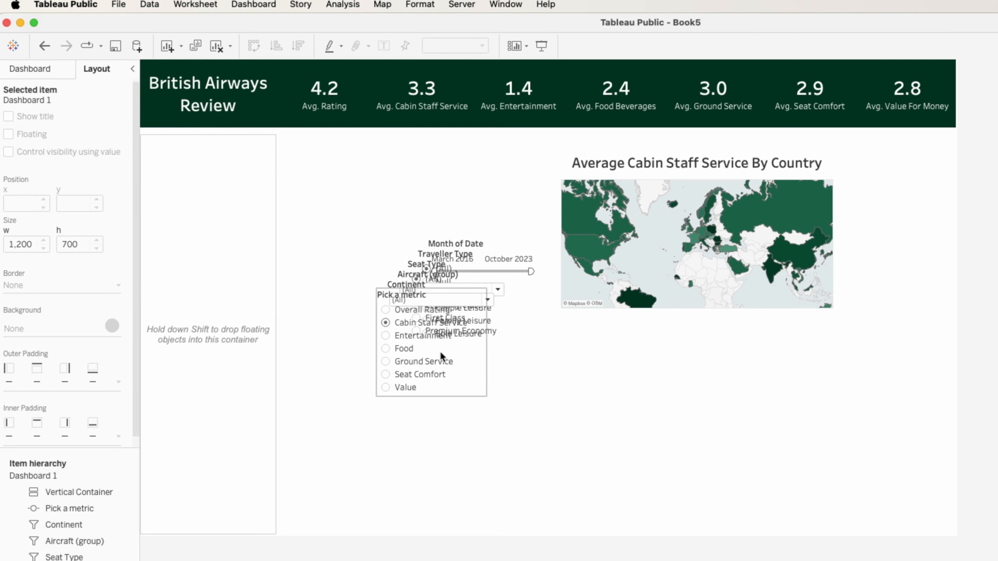
# Raise the vertical container to y 102 so it sits directly under the header
pyautogui.click(205, 177)
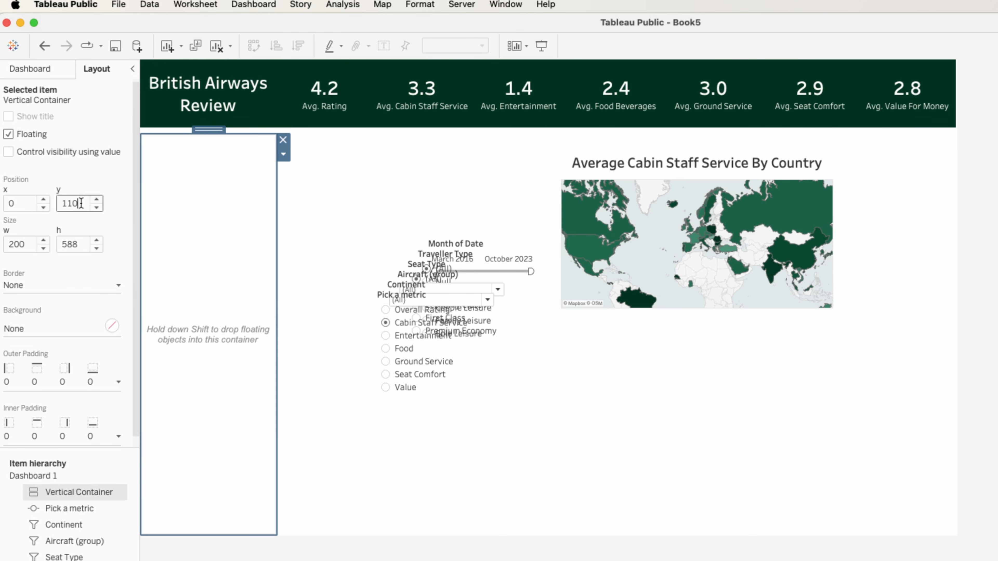
pyautogui.click(96, 207)
pyautogui.click(96, 207)
pyautogui.click(96, 208)
pyautogui.click(96, 207)
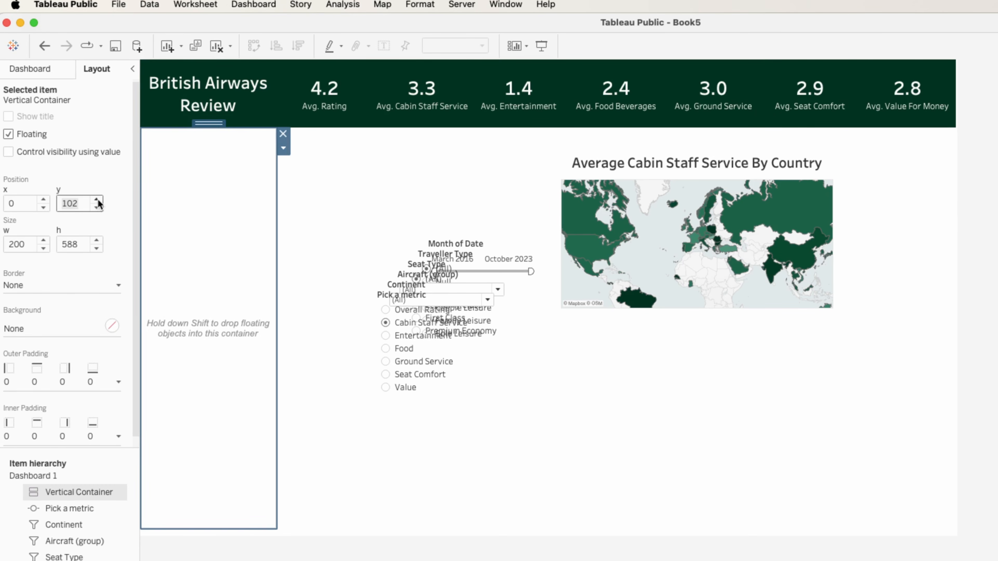
pyautogui.click(364, 184)
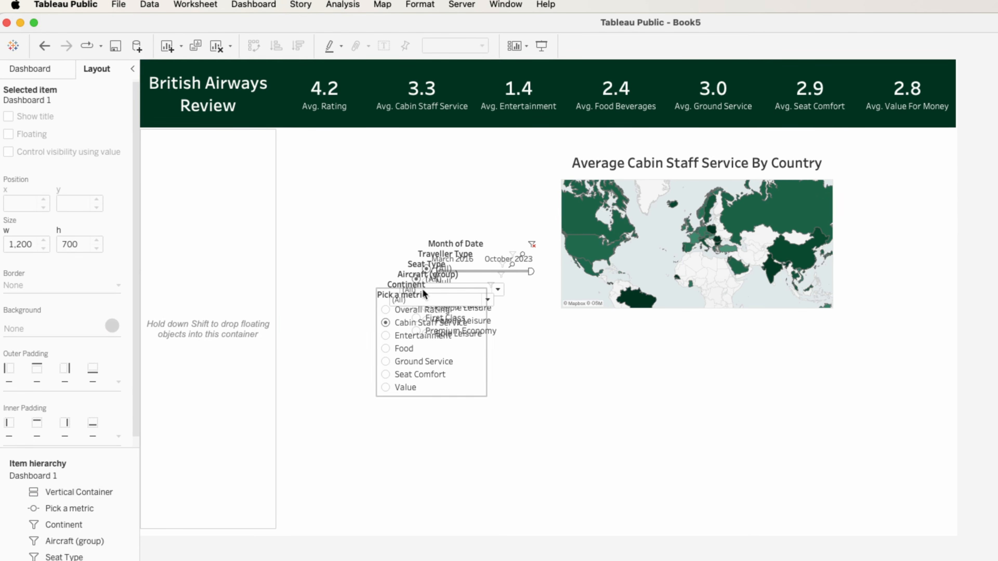
# Put the Pick a metric control into the vertical container and choose Overall Rating
pyautogui.click(409, 329)
pyautogui.moveTo(430, 283); pyautogui.dragTo(275, 182)
pyautogui.moveTo(214, 170); pyautogui.dragTo(213, 169)
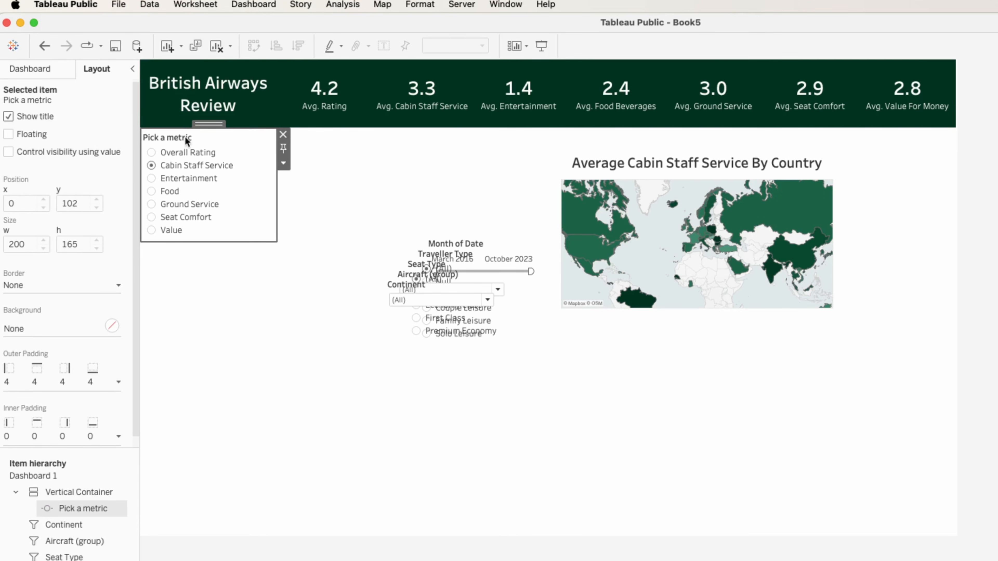
pyautogui.click(153, 154)
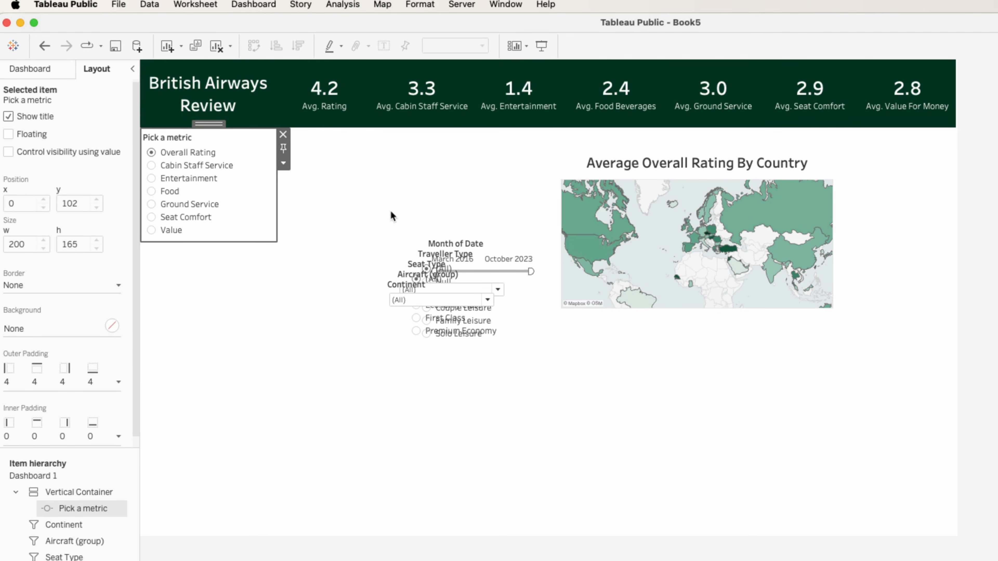
# Add the Month of Date and Traveller Type filters to the vertical container below the metric control
pyautogui.click(473, 242)
pyautogui.moveTo(476, 236); pyautogui.dragTo(203, 240)
pyautogui.click(450, 254)
pyautogui.moveTo(469, 244); pyautogui.dragTo(201, 290)
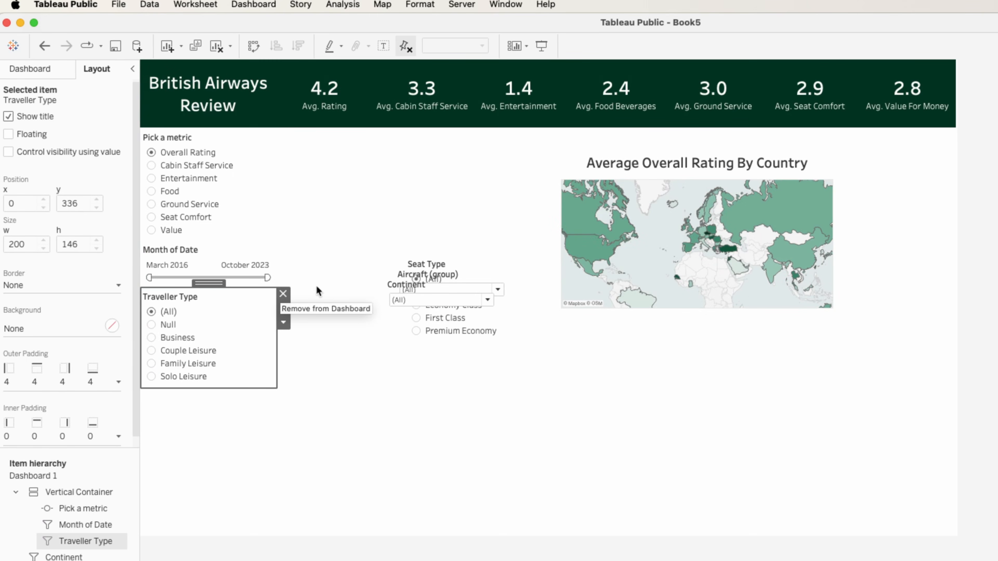
# Add the Seat Type, Aircraft (group) and Continent filters to the vertical container below Traveller Type
pyautogui.click(444, 265)
pyautogui.moveTo(457, 255); pyautogui.dragTo(219, 382)
pyautogui.click(451, 276)
pyautogui.moveTo(452, 264)
pyautogui.mouseDown()
pyautogui.moveTo(223, 461)
pyautogui.moveTo(193, 477)
pyautogui.moveTo(176, 466)
pyautogui.mouseUp()
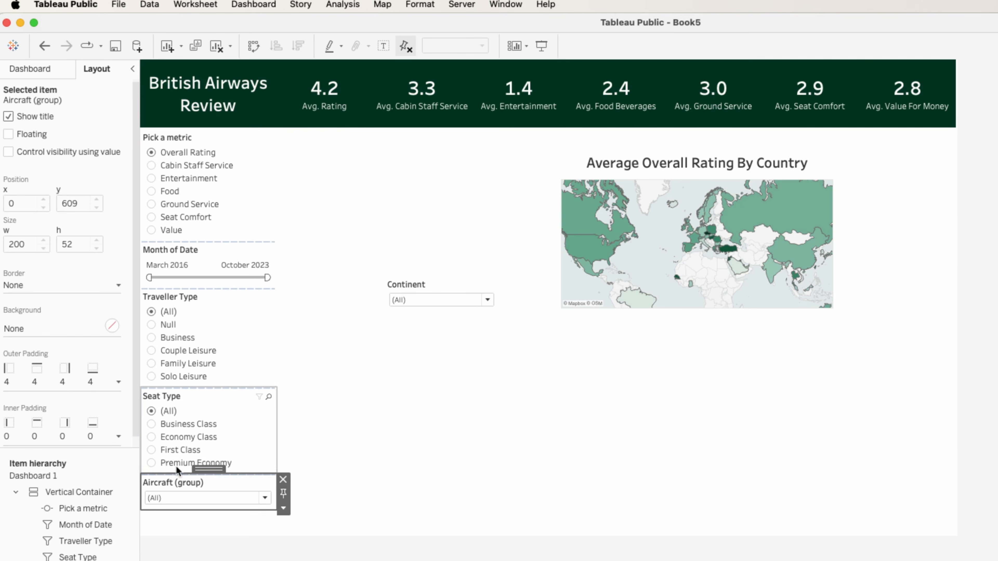
pyautogui.click(421, 290)
pyautogui.moveTo(432, 275)
pyautogui.mouseDown()
pyautogui.moveTo(272, 443)
pyautogui.moveTo(191, 511)
pyautogui.mouseUp()
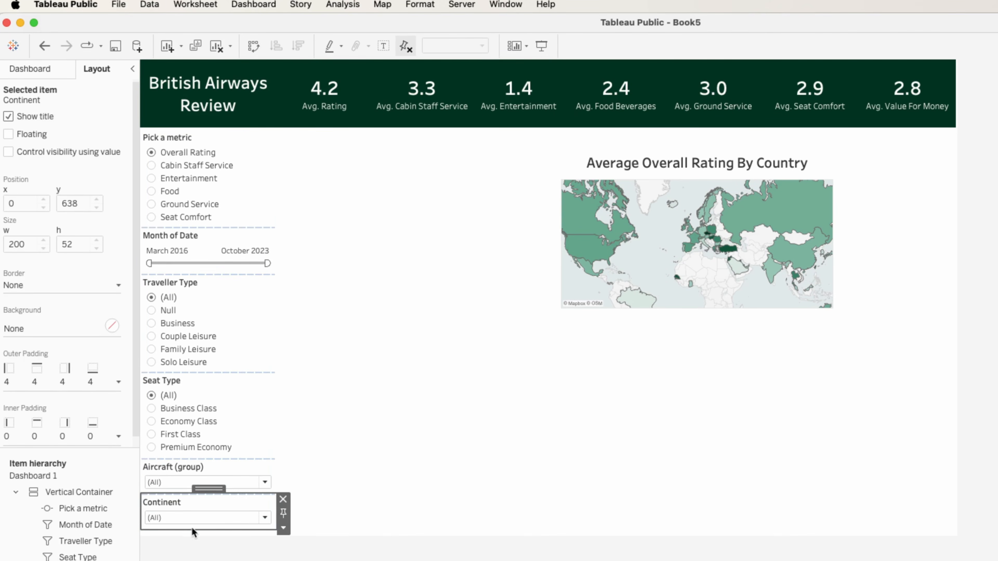
pyautogui.click(418, 310)
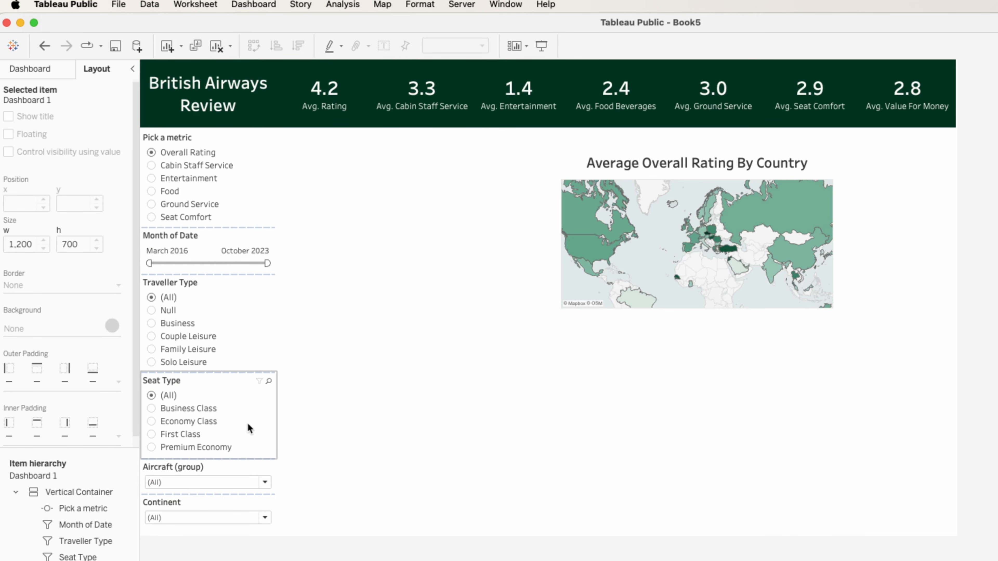
pyautogui.scroll(-1, 223, 167)
pyautogui.scroll(1, 228, 190)
pyautogui.scroll(-1, 228, 191)
pyautogui.scroll(1, 228, 190)
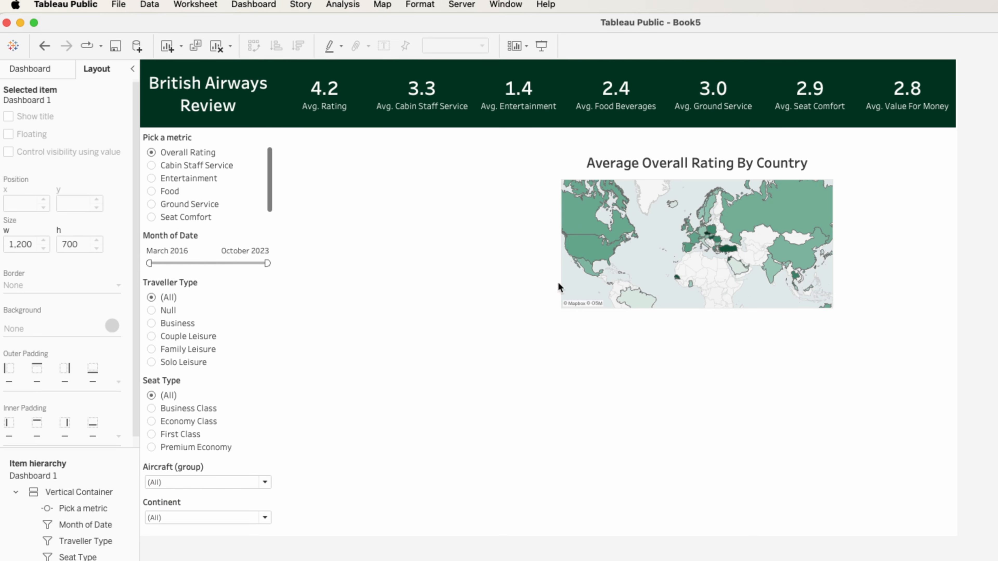
# Place the Month sheet as a floating object about 450 by 265 between the filter container and the map, beneath the header
pyautogui.click(30, 75)
pyautogui.moveTo(78, 255); pyautogui.dragTo(473, 315)
pyautogui.moveTo(534, 286); pyautogui.dragTo(424, 127)
# Move the Map sheet to the dashboard's right edge and enlarge it to about 515 by 265 beside the Month chart
pyautogui.click(664, 161)
pyautogui.moveTo(695, 145); pyautogui.dragTo(812, 133)
pyautogui.moveTo(682, 291); pyautogui.dragTo(597, 314)
pyautogui.click(550, 280)
# Place the Aircraft sheet below the Month and Map charts, size it about 967 by 321, and fit it to Entire View
pyautogui.moveTo(63, 275)
pyautogui.moveTo(62, 275); pyautogui.dragTo(302, 321)
pyautogui.moveTo(577, 486); pyautogui.dragTo(955, 535)
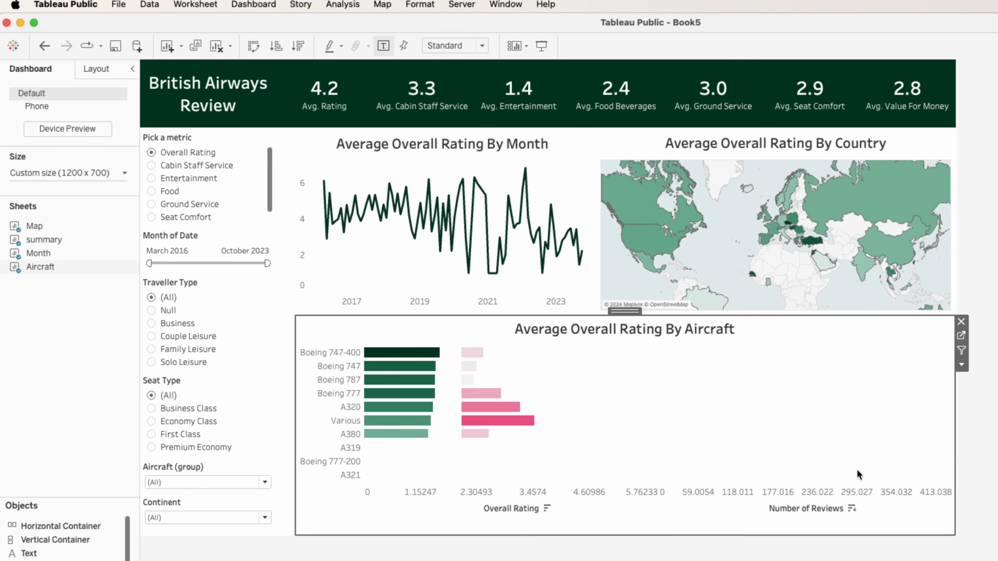
pyautogui.click(470, 46)
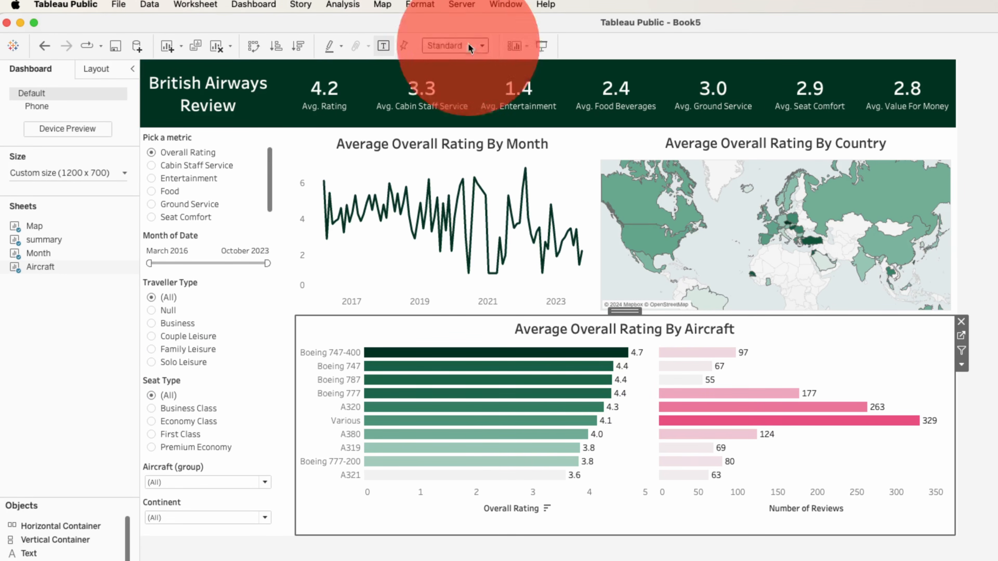
pyautogui.click(457, 92)
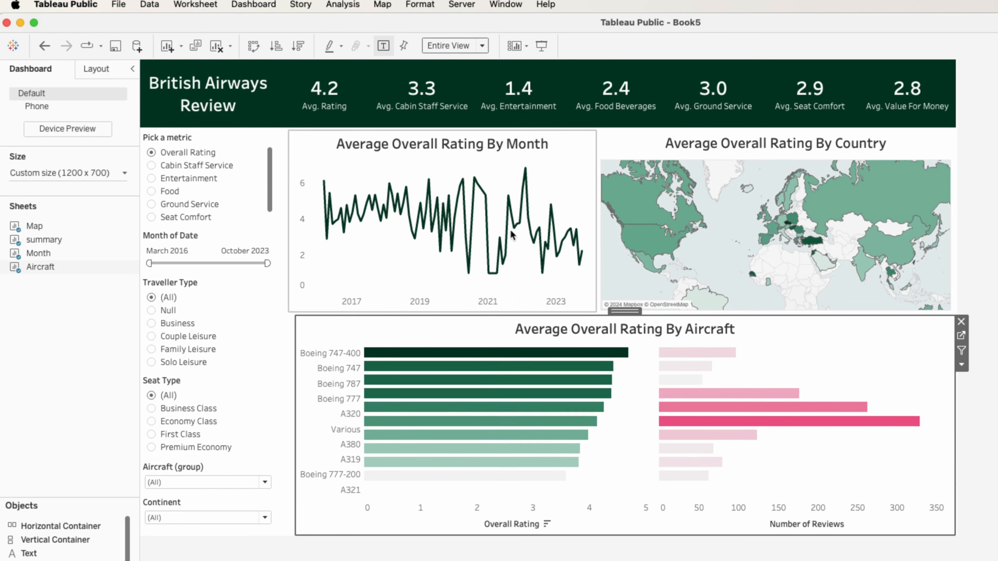
# Position the Month sheet at x 200, y 102, directly beside the filter container
pyautogui.click(403, 269)
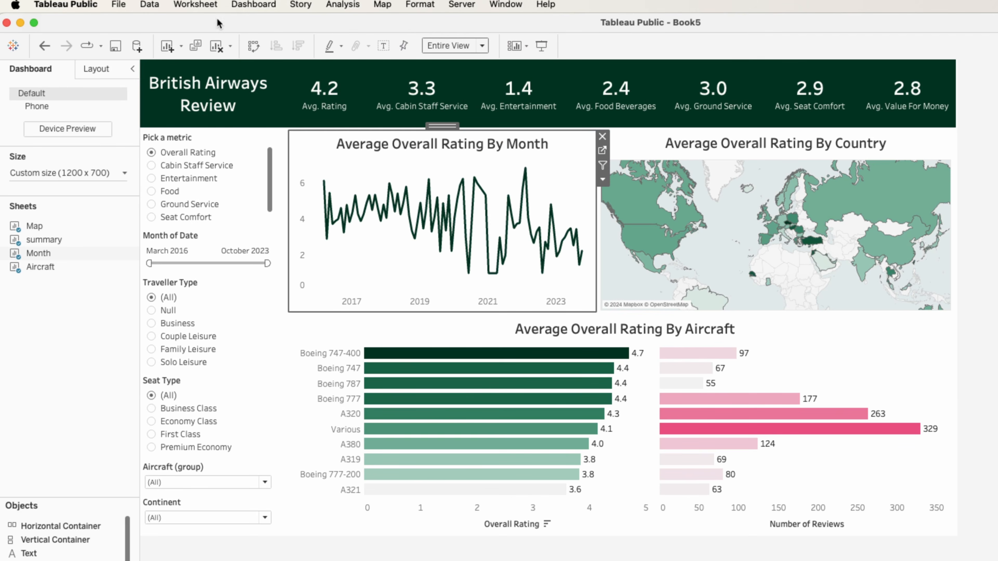
pyautogui.click(96, 69)
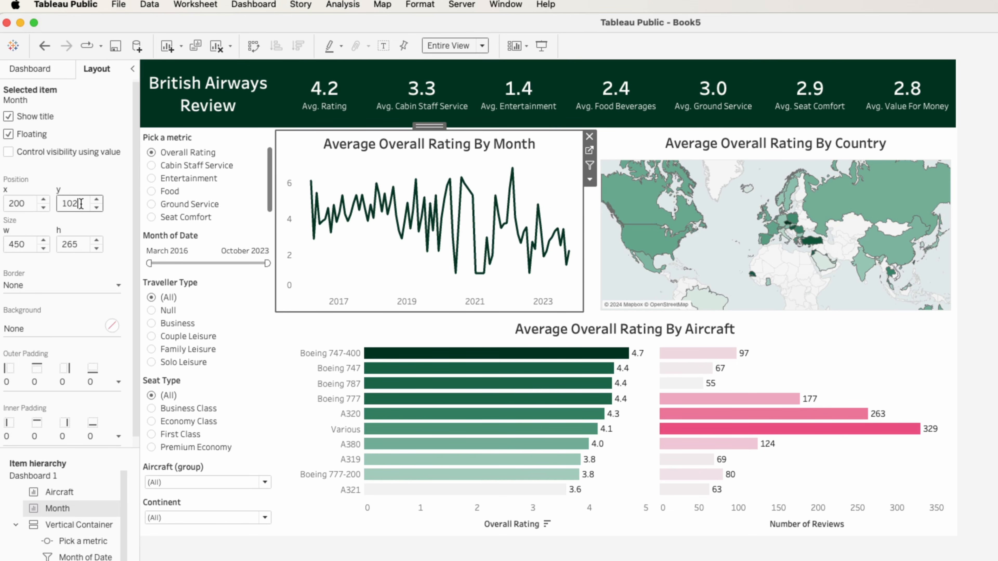
pyautogui.click(231, 157)
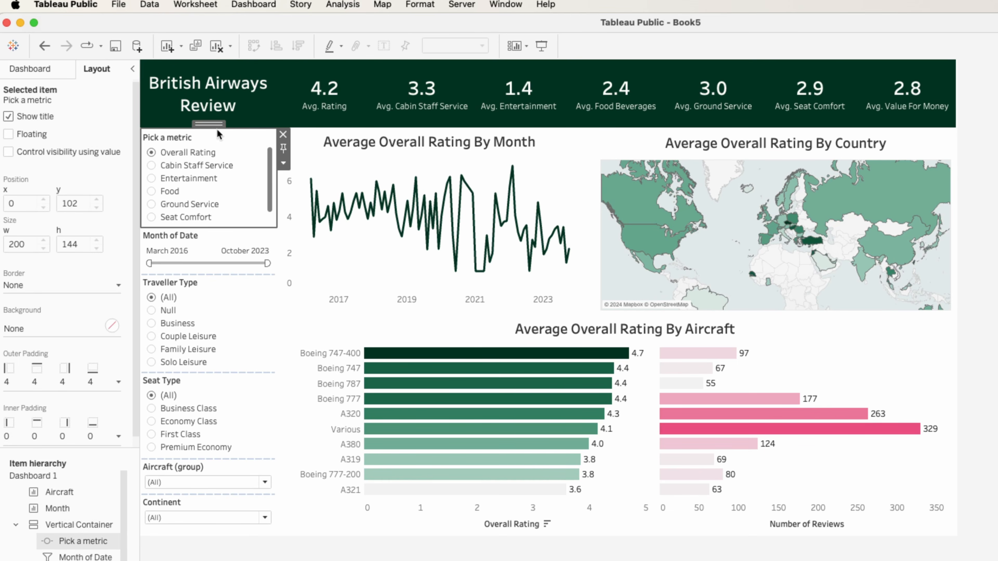
pyautogui.click(350, 143)
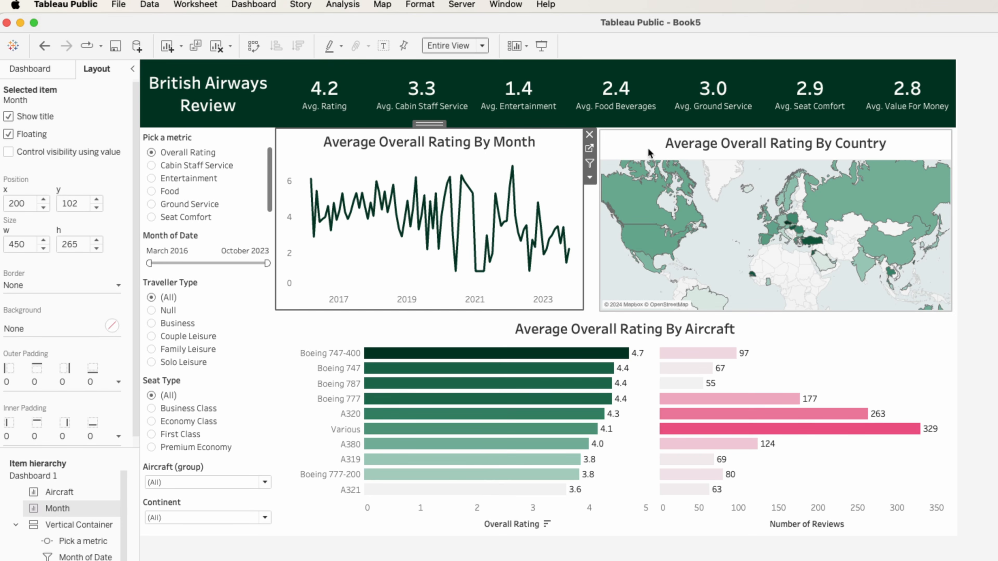
# Set the Map sheet's y position to 102 and extend its left edge to x 655 next to the Month chart
pyautogui.click(610, 148)
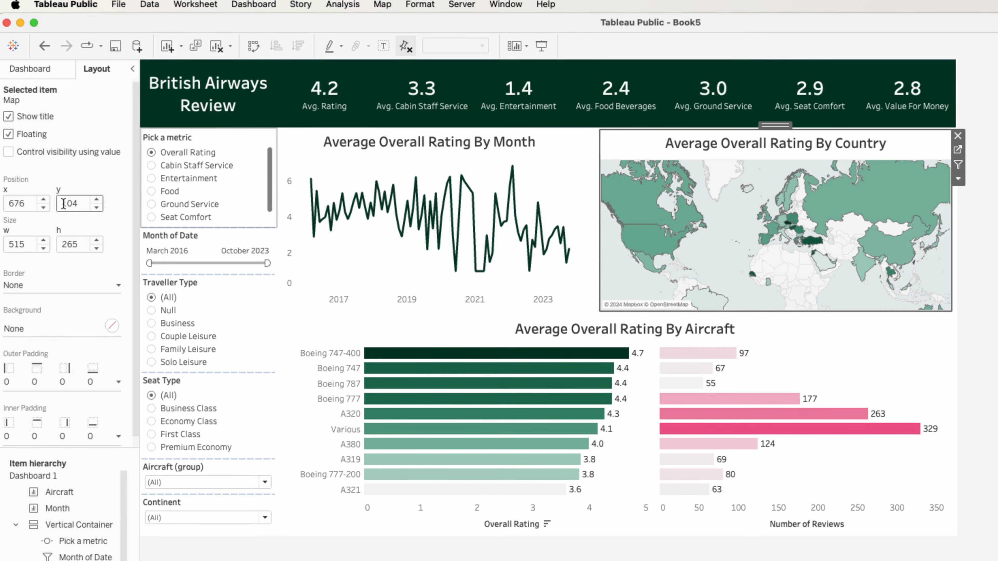
pyautogui.doubleClick(96, 207)
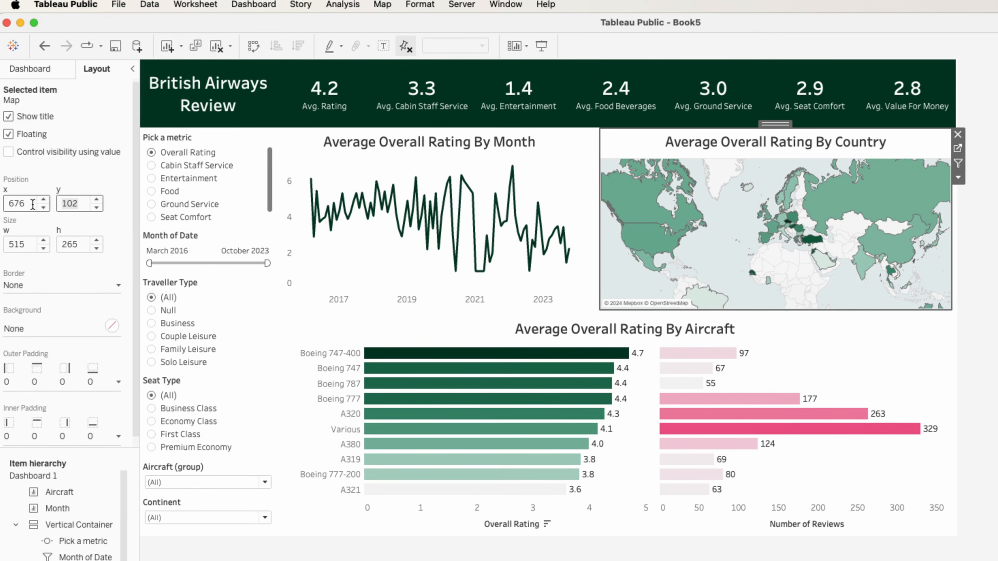
pyautogui.moveTo(600, 204); pyautogui.dragTo(586, 208)
# Set the Month sheet's height to 270 and increase the Map sheet's height to match
pyautogui.click(57, 508)
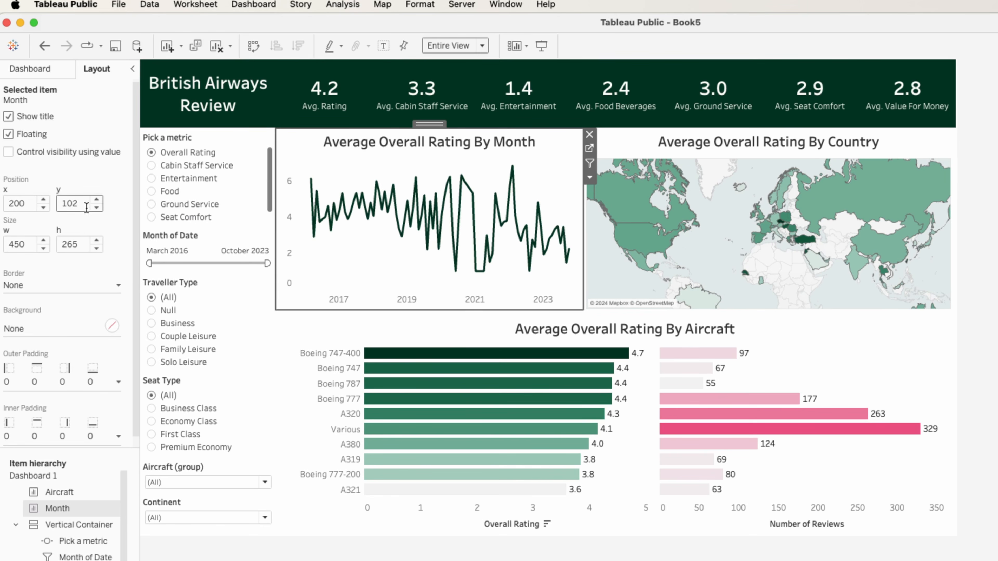
pyautogui.click(96, 242)
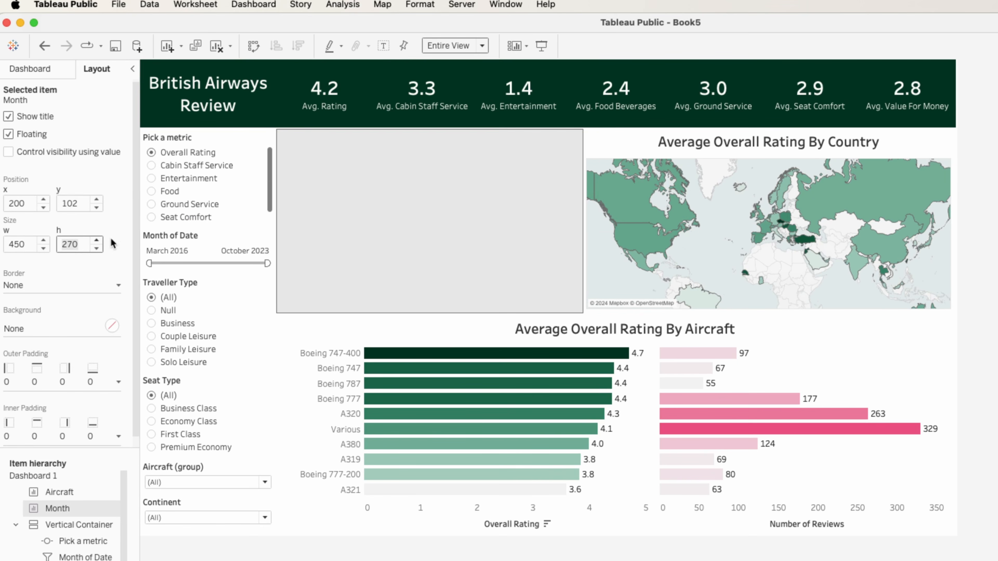
pyautogui.click(628, 146)
pyautogui.click(97, 240)
pyautogui.click(96, 241)
pyautogui.click(96, 241)
pyautogui.click(96, 241)
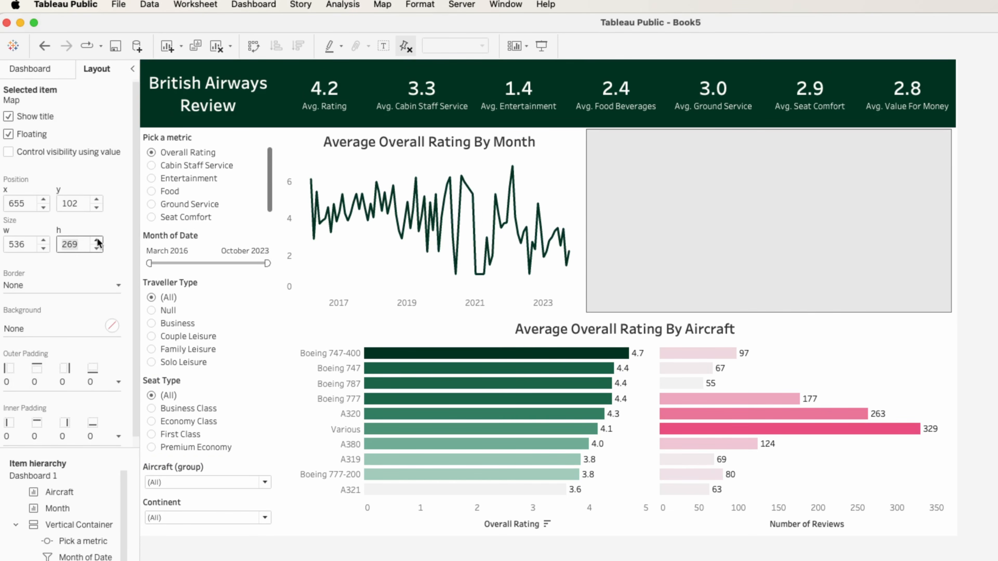
# Move the Aircraft sheet to x 200 and widen it to 994 so it reaches the dashboard's right edge
pyautogui.click(435, 325)
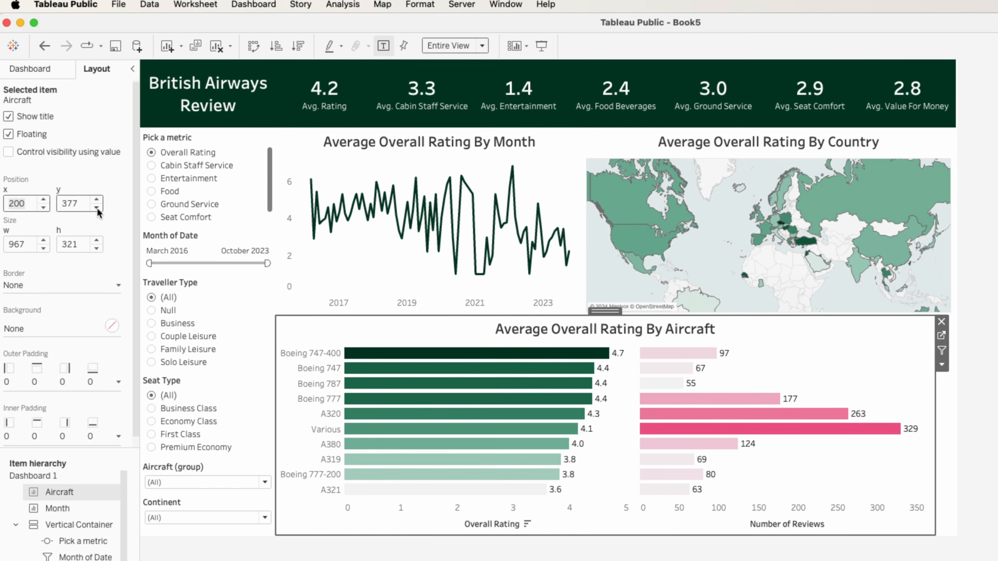
pyautogui.moveTo(932, 455); pyautogui.dragTo(953, 451)
pyautogui.click(442, 550)
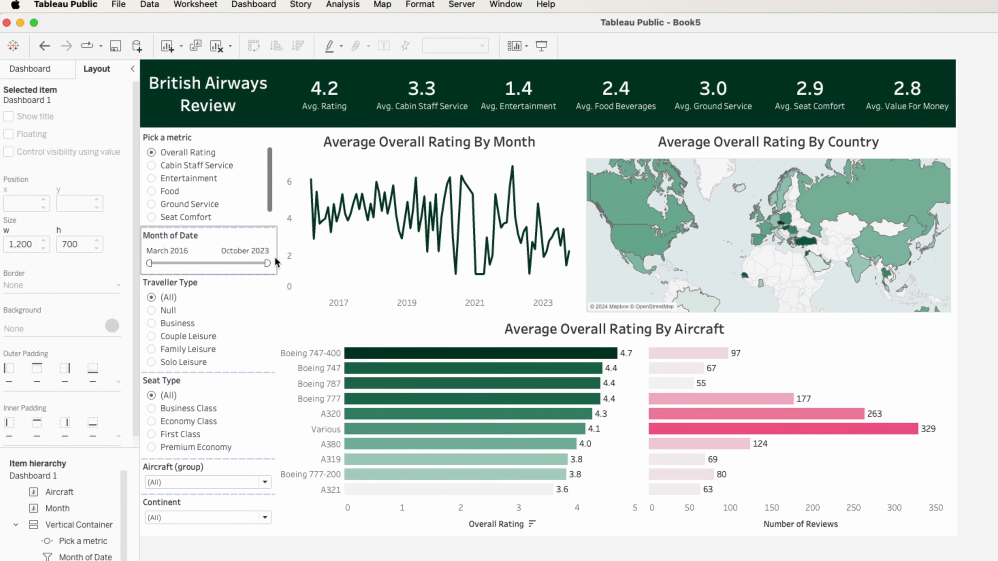
# Pull in the left edges of the Aircraft sheet to x 220 and the Month sheet to x 217, leaving a gap beside the filters
pyautogui.click(293, 332)
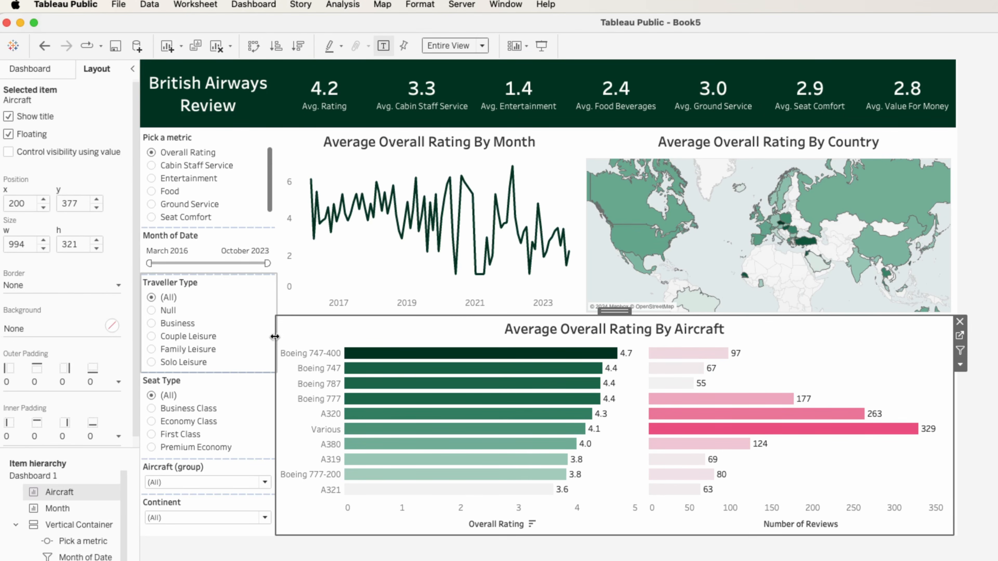
pyautogui.moveTo(279, 334); pyautogui.dragTo(290, 335)
pyautogui.click(302, 271)
pyautogui.moveTo(277, 265); pyautogui.dragTo(287, 264)
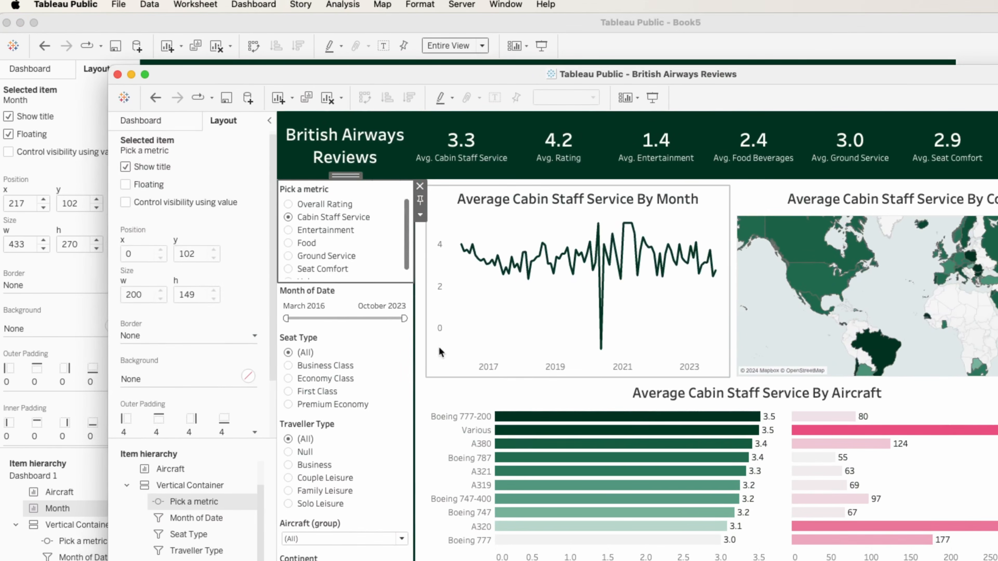
# Examine the divider between the filters and charts in the British Airways Reviews workbook
pyautogui.click(414, 231)
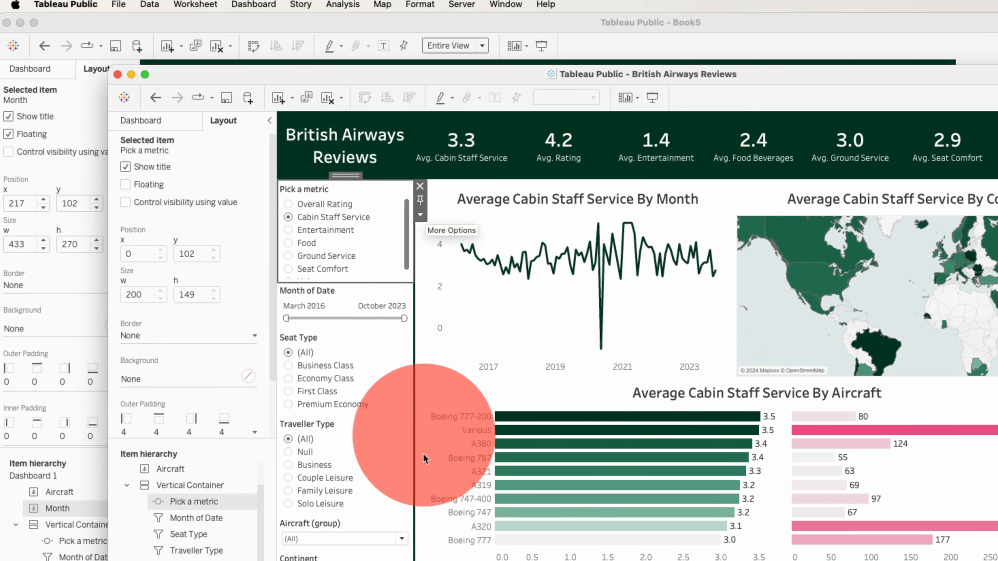
pyautogui.press('Escape')
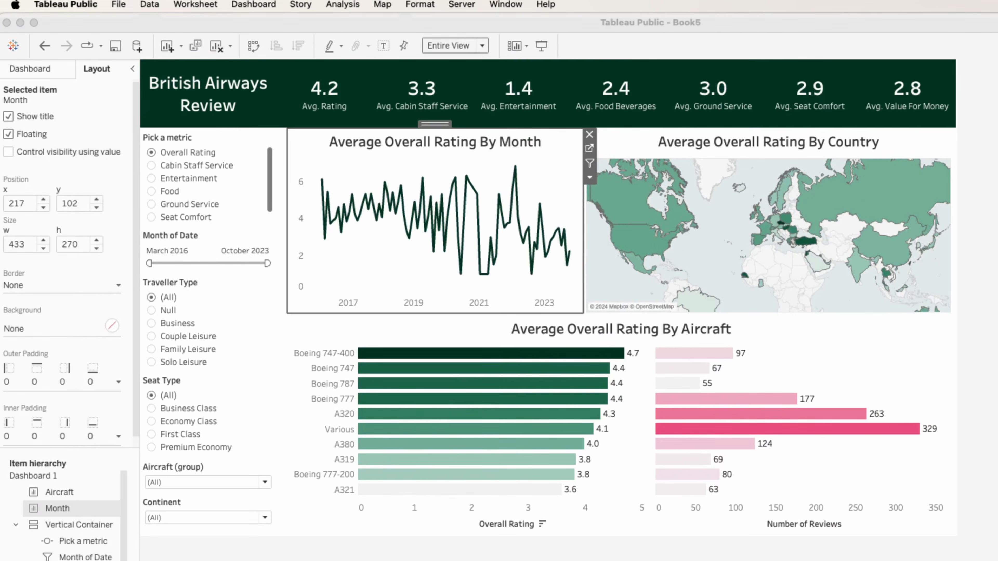
# Set the Month sheet's x position to 220 so its left edge aligns with the Aircraft sheet
pyautogui.click(318, 173)
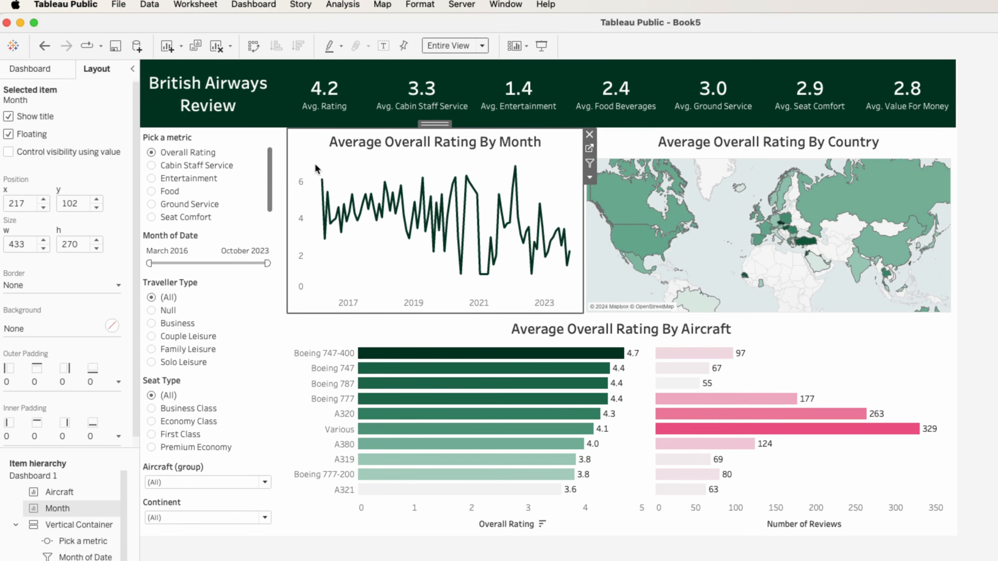
pyautogui.click(311, 325)
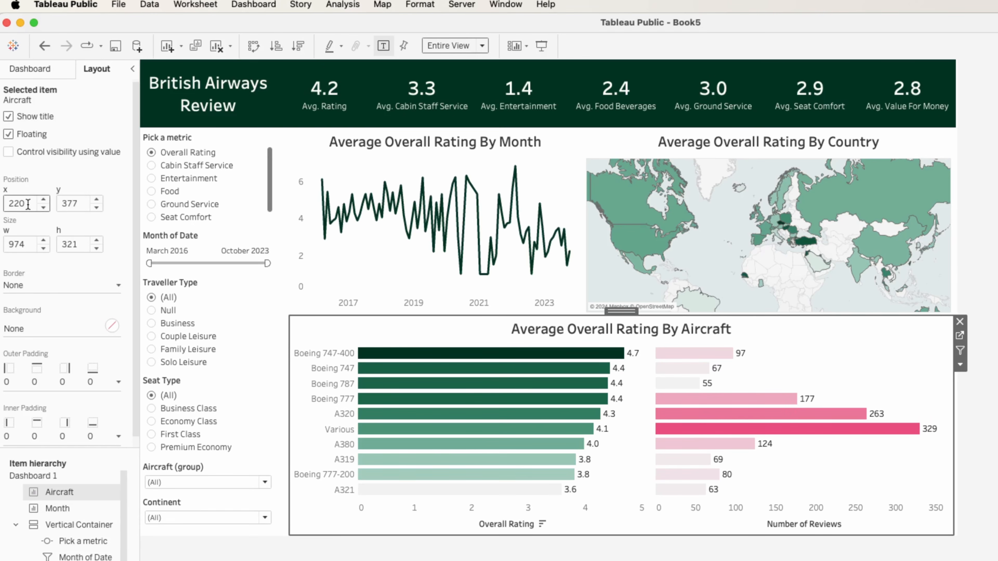
pyautogui.click(363, 288)
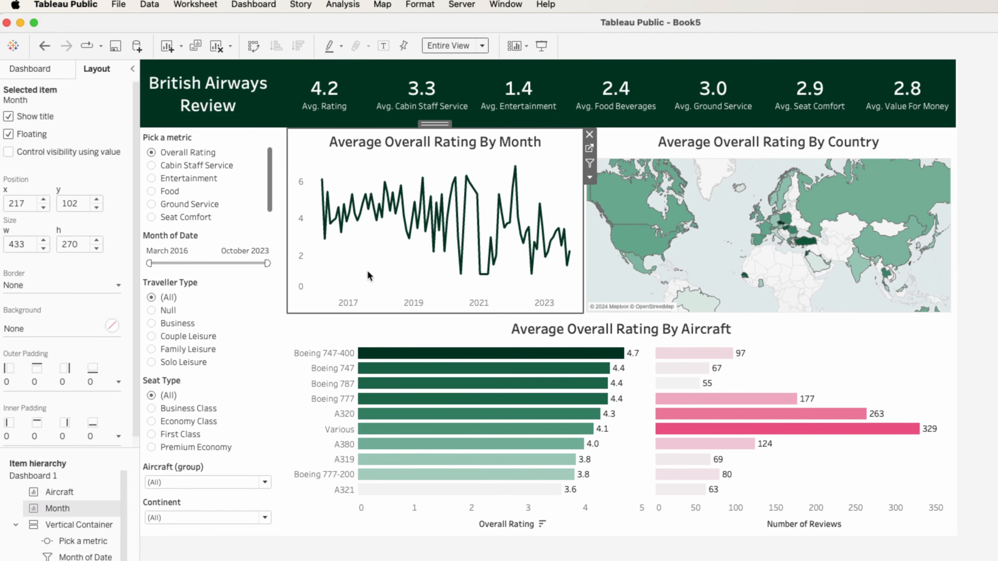
pyautogui.click(43, 200)
pyautogui.click(44, 200)
pyautogui.click(43, 200)
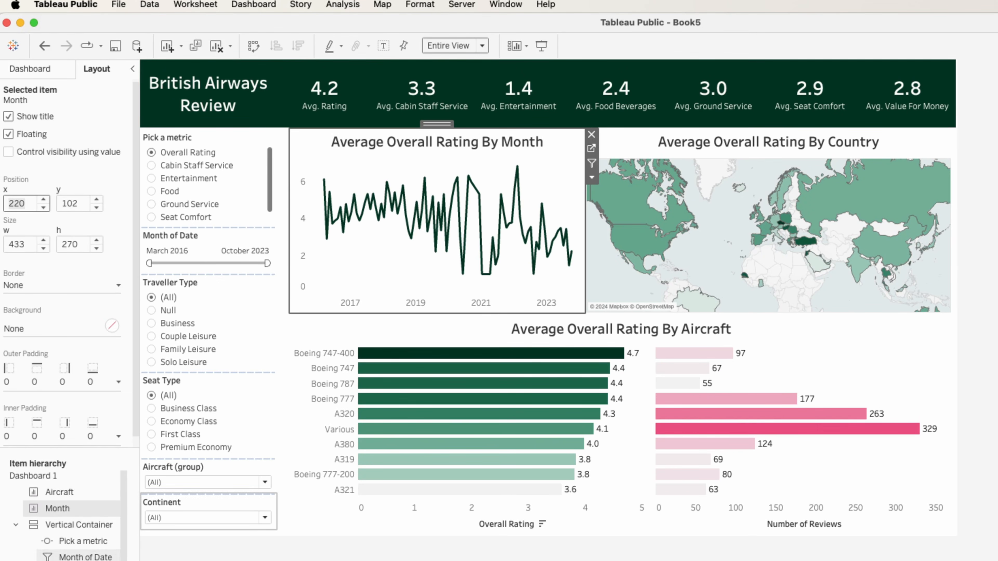
# Add a floating Blank object and shape it into a narrow vertical strip between the filters and the charts
pyautogui.click(47, 69)
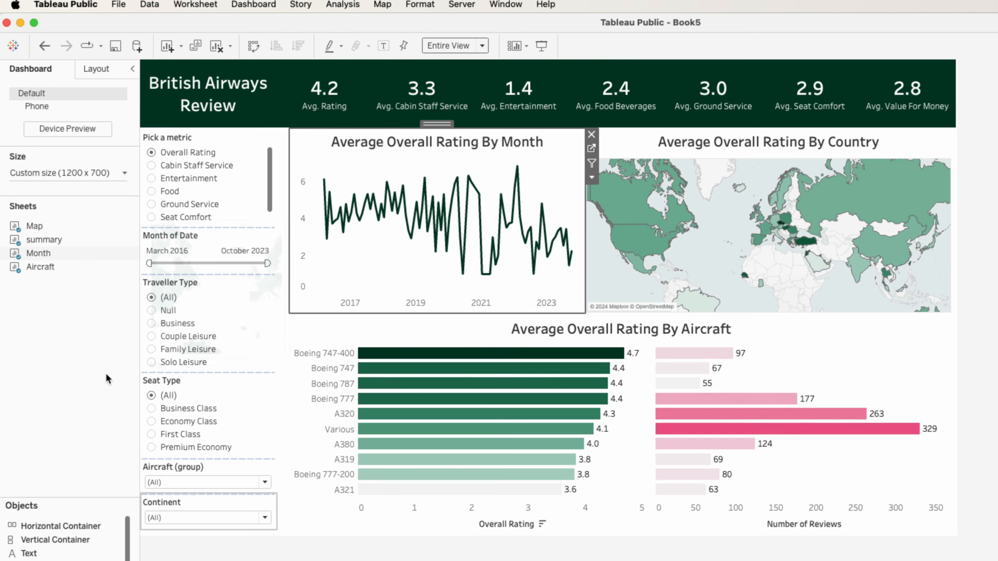
pyautogui.click(25, 481)
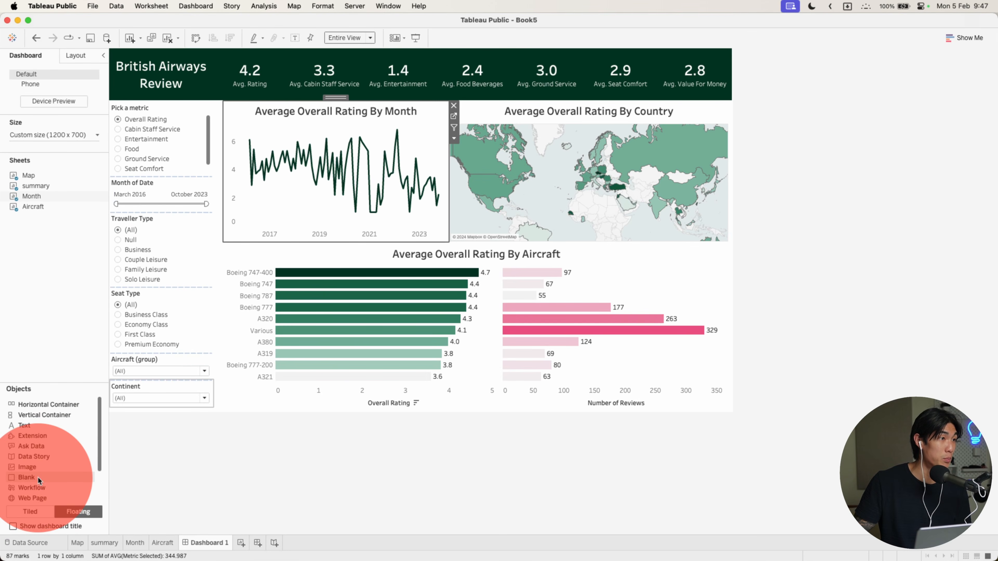
pyautogui.moveTo(43, 472); pyautogui.dragTo(332, 221)
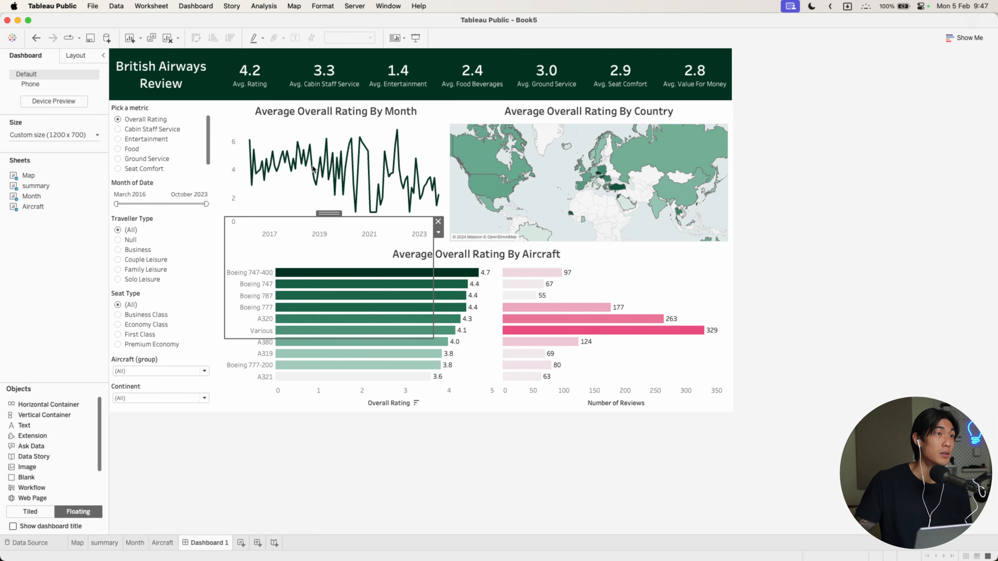
pyautogui.moveTo(329, 213); pyautogui.dragTo(314, 102)
pyautogui.moveTo(418, 222); pyautogui.dragTo(225, 413)
# Set the Blank object to x 200, y 100, width 3 and height 600
pyautogui.click(84, 57)
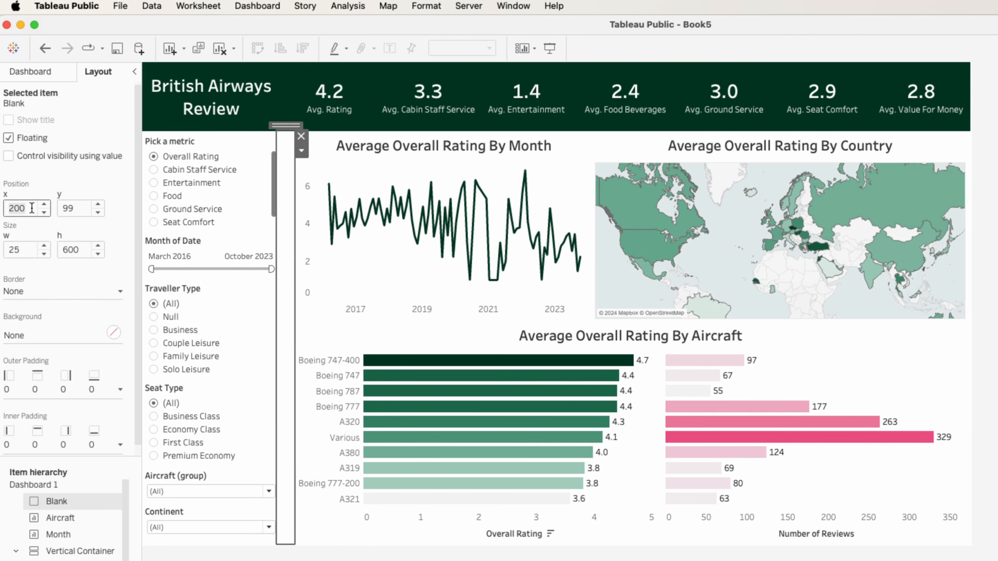
pyautogui.press('Return')
pyautogui.click(98, 205)
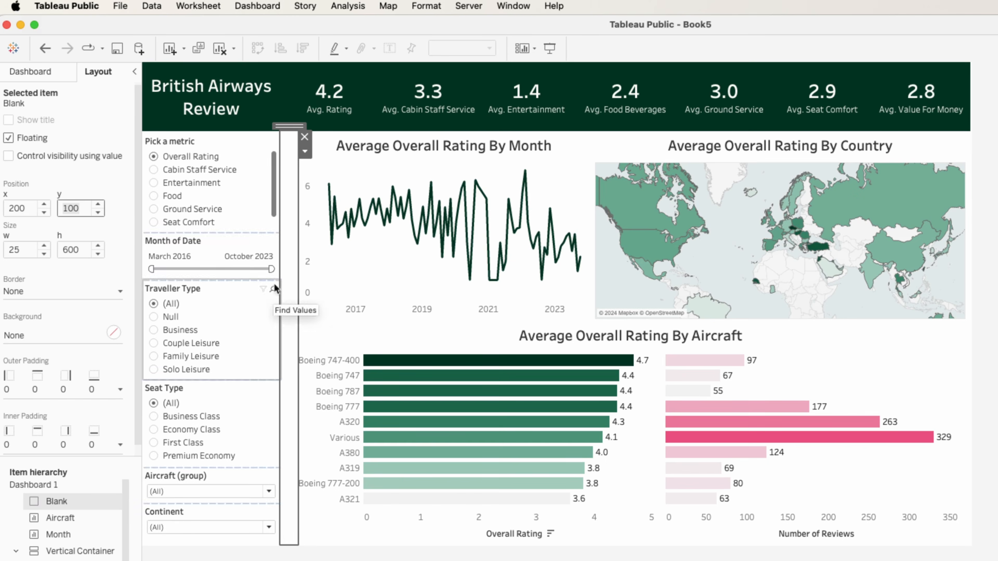
pyautogui.click(26, 249)
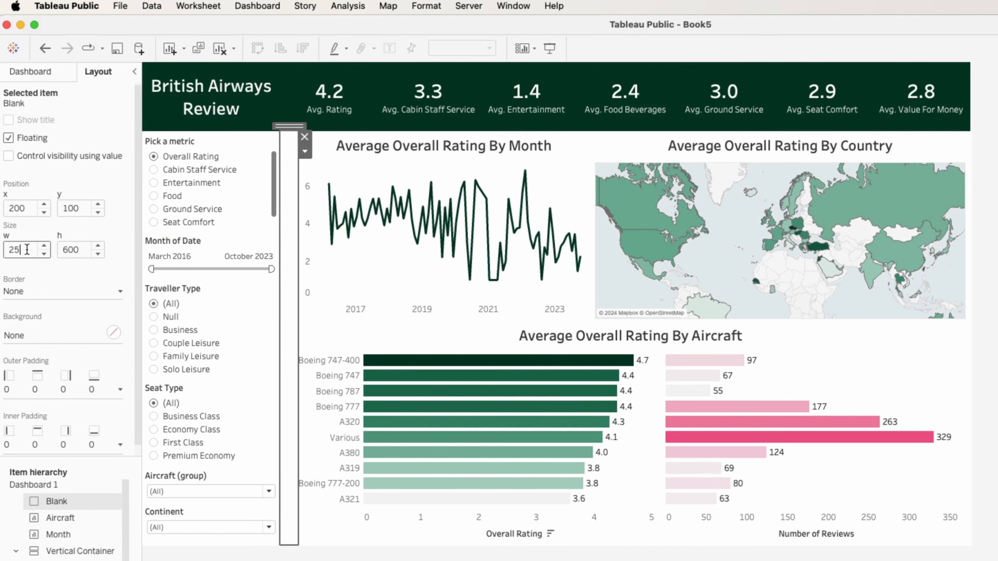
# Fill the Blank divider's background with the header's dark green
pyautogui.click(43, 335)
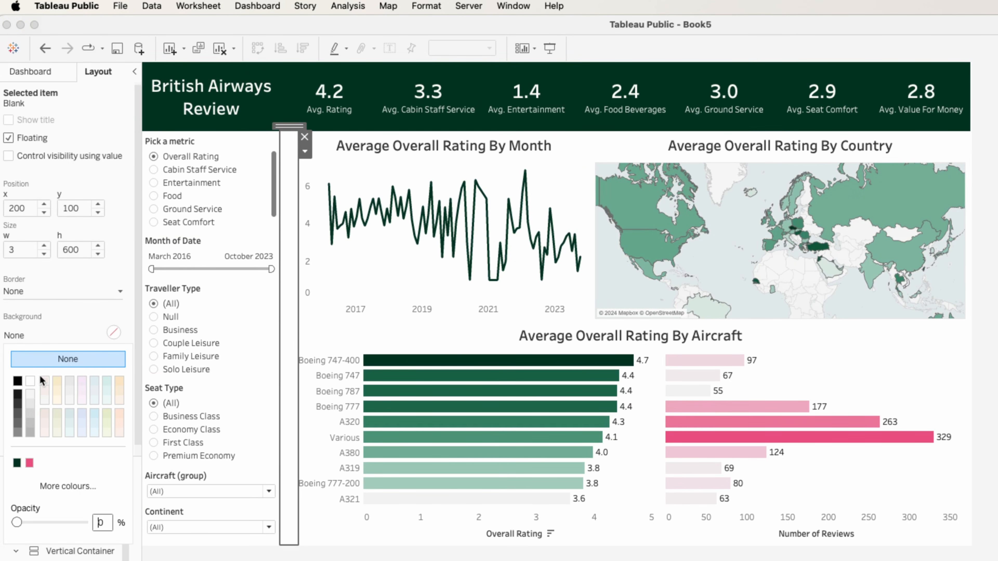
pyautogui.click(17, 463)
pyautogui.click(985, 299)
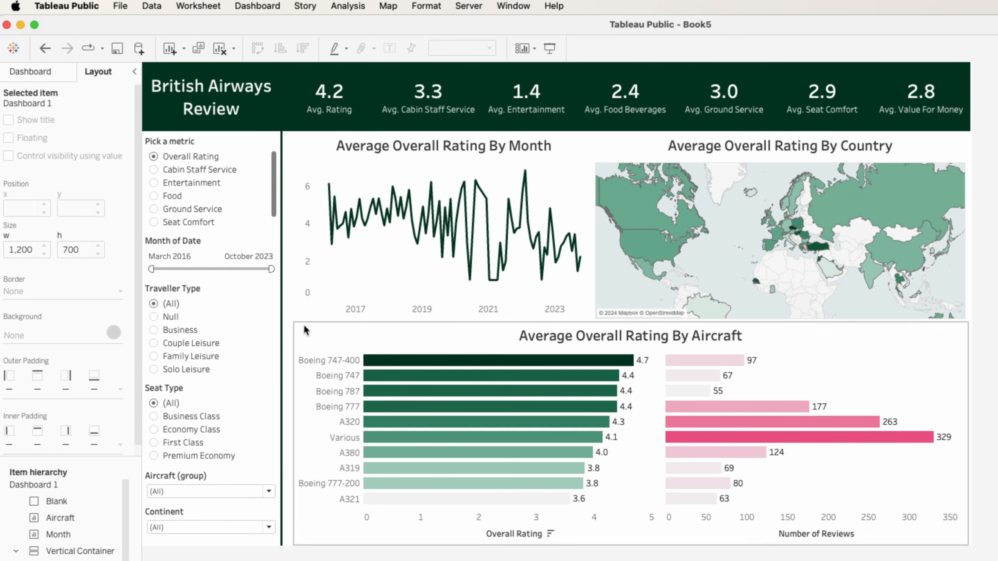
pyautogui.scroll(-2, 279, 171)
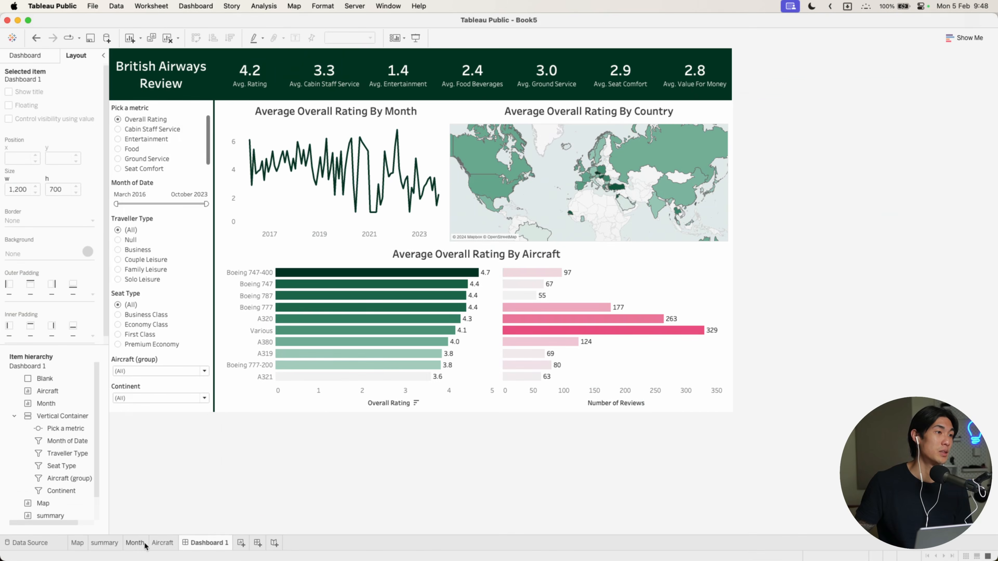
# Remove the "Month of Date:" label from the Month sheet's tooltip, keeping only the MONTH(Date) field on that line
pyautogui.click(135, 543)
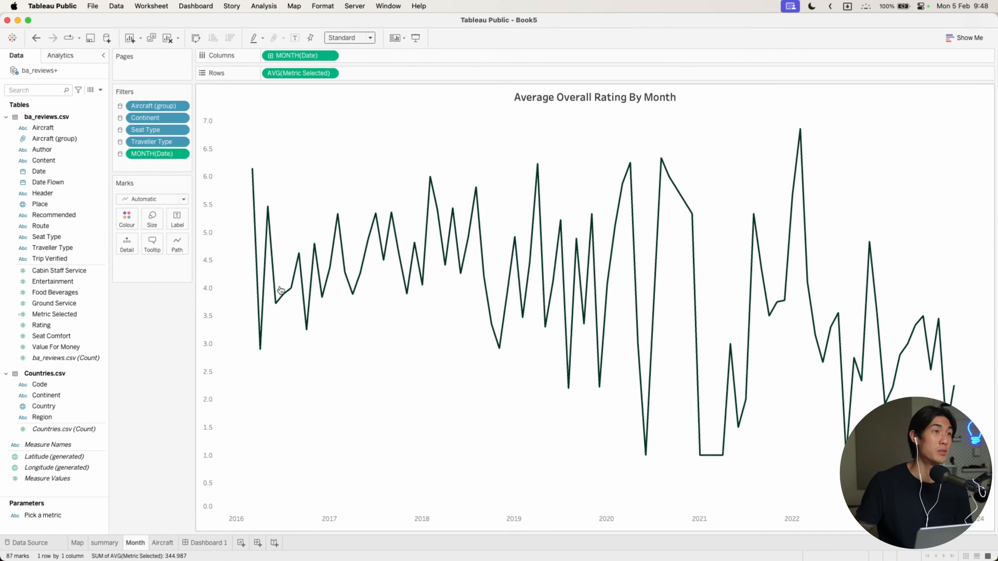
pyautogui.click(145, 240)
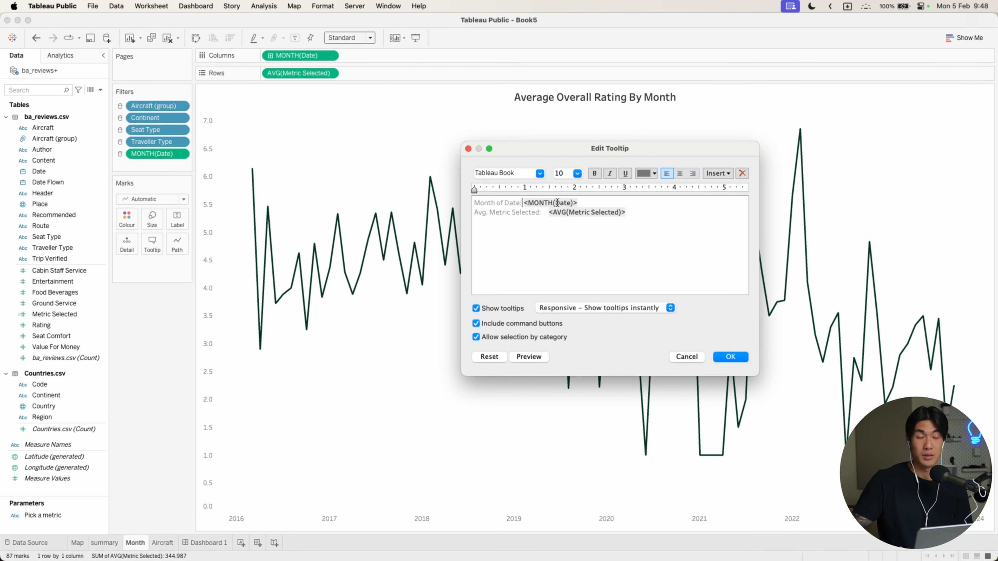
pyautogui.press('BackSpace')
pyautogui.press('BackSpace')
pyautogui.press('BackSpace')
pyautogui.press('BackSpace')
pyautogui.press('BackSpace')
pyautogui.press('BackSpace')
pyautogui.press('BackSpace')
pyautogui.press('BackSpace')
pyautogui.press('BackSpace')
pyautogui.press('BackSpace')
pyautogui.press('BackSpace')
pyautogui.press('BackSpace')
pyautogui.press('BackSpace')
pyautogui.press('BackSpace')
pyautogui.press('BackSpace')
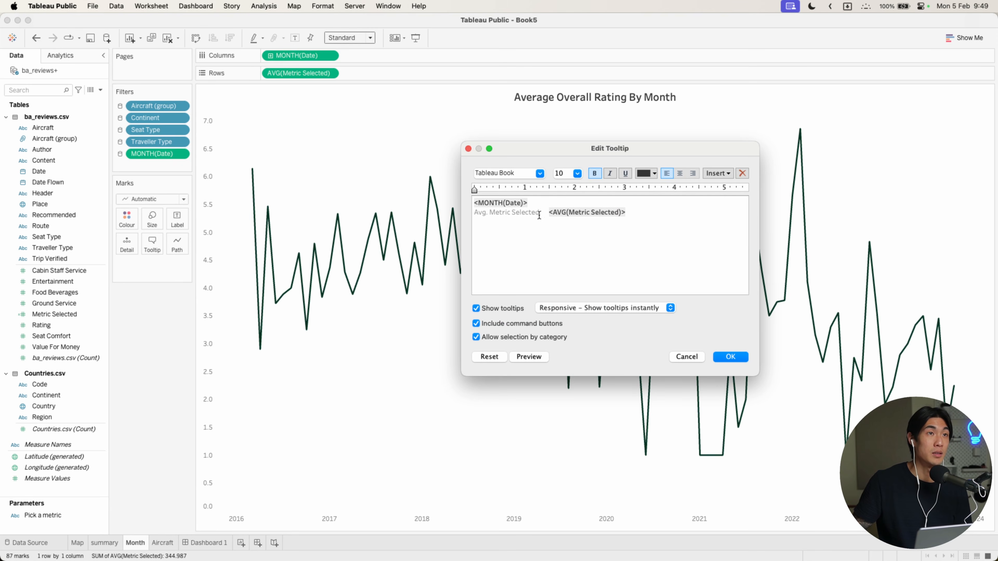
# Relabel the tooltip's metric line as "Average" plus the Pick a metric parameter, and disable command buttons and selection by category
pyautogui.press('BackSpace')
pyautogui.press('BackSpace')
pyautogui.press('BackSpace')
pyautogui.press('BackSpace')
pyautogui.press('BackSpace')
pyautogui.press('BackSpace')
pyautogui.press('BackSpace')
pyautogui.press('BackSpace')
pyautogui.press('BackSpace')
pyautogui.press('BackSpace')
pyautogui.write(':')
pyautogui.write('erage')
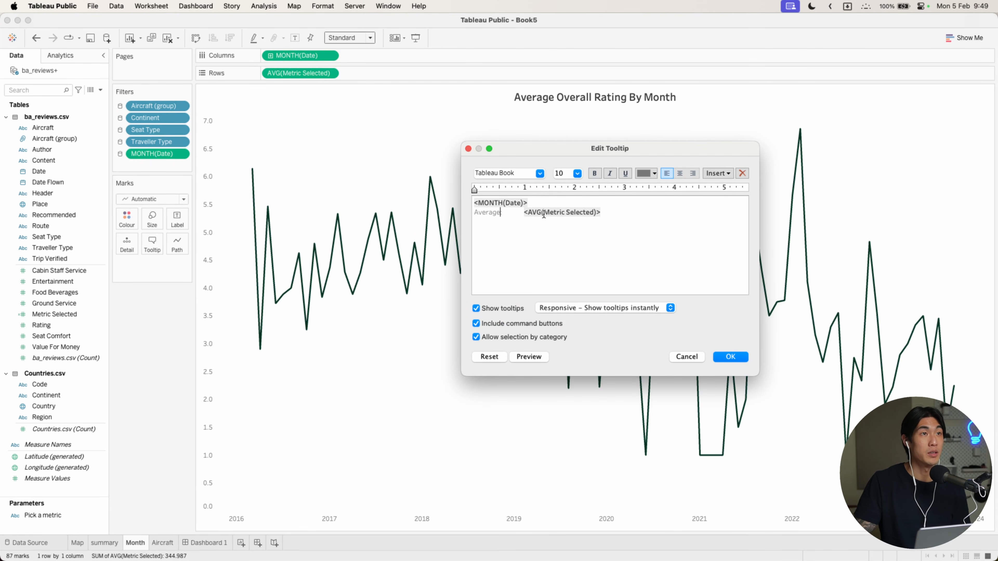
pyautogui.click(716, 175)
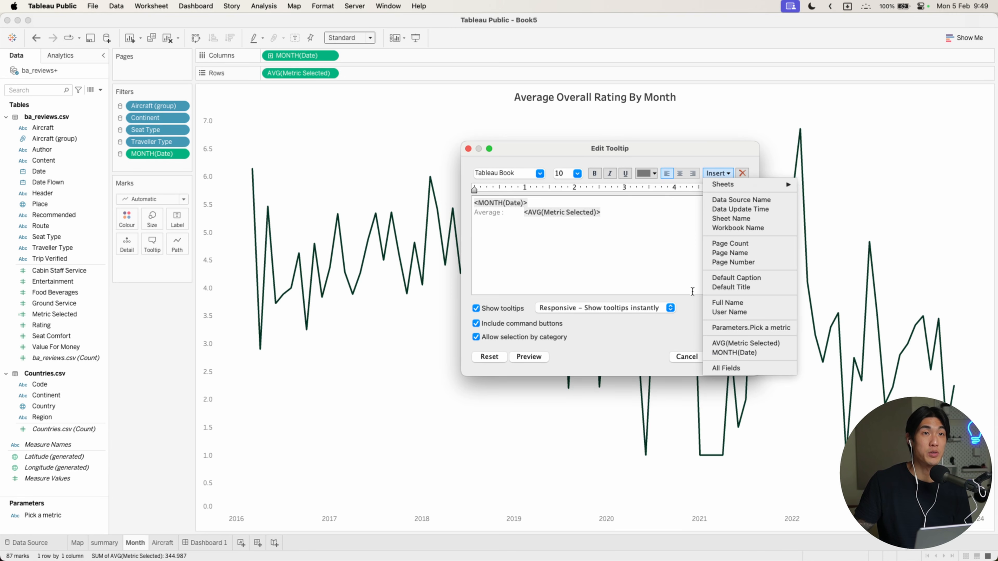
pyautogui.click(739, 326)
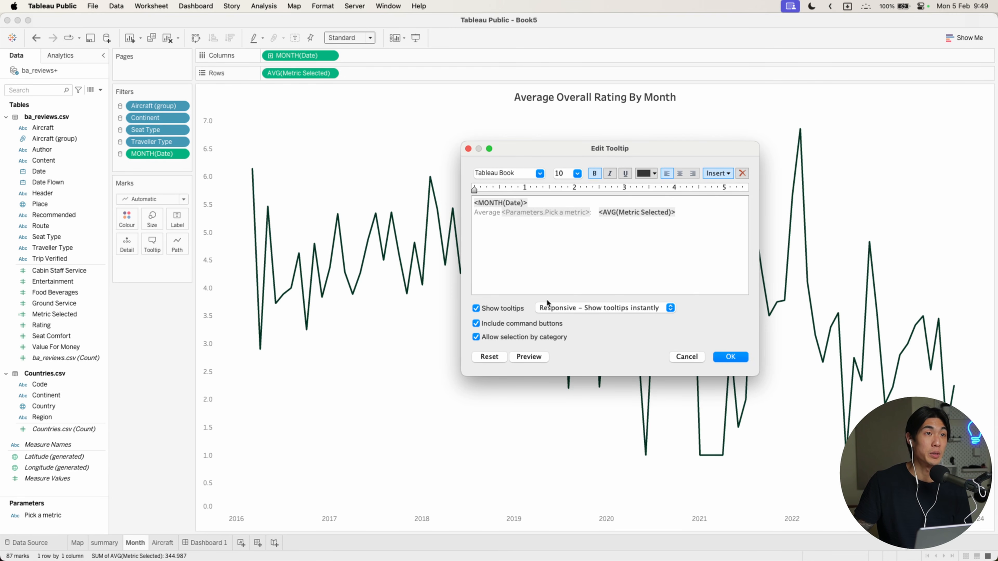
pyautogui.click(722, 357)
# Format all of the Month tooltip text as bold dark grey
pyautogui.moveTo(592, 300)
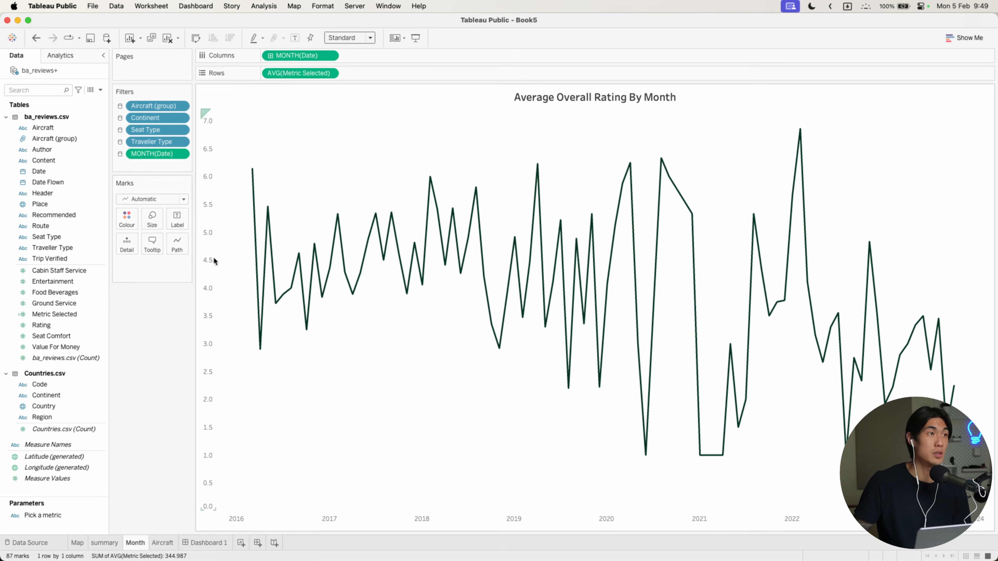
pyautogui.click(151, 244)
pyautogui.moveTo(675, 212); pyautogui.dragTo(559, 189)
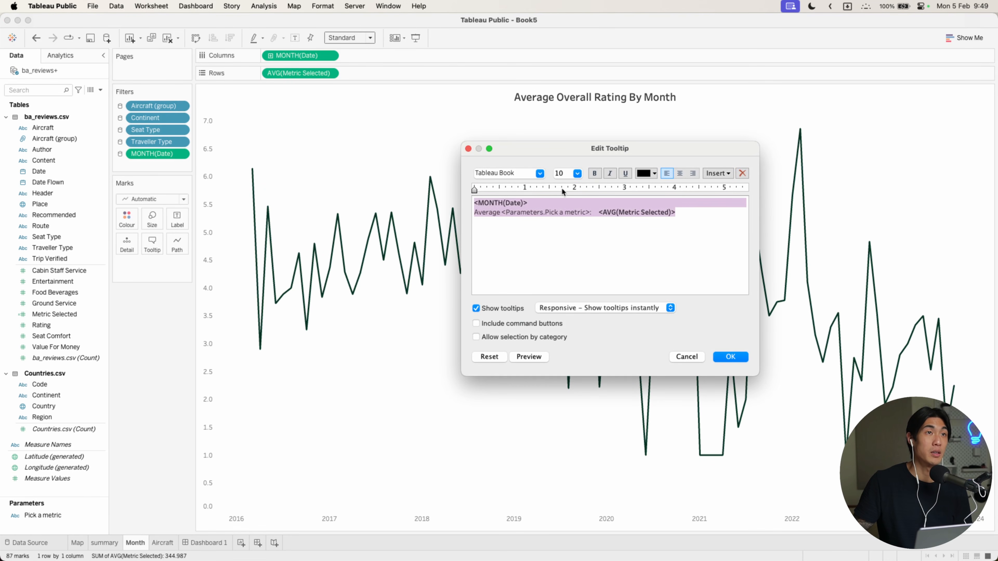
pyautogui.click(593, 174)
pyautogui.click(650, 173)
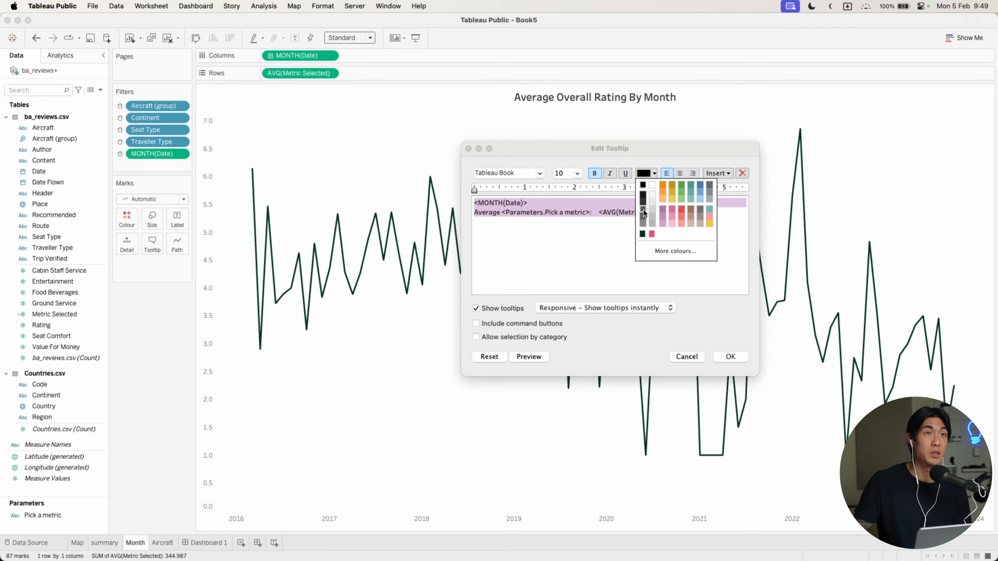
pyautogui.click(644, 211)
pyautogui.click(720, 356)
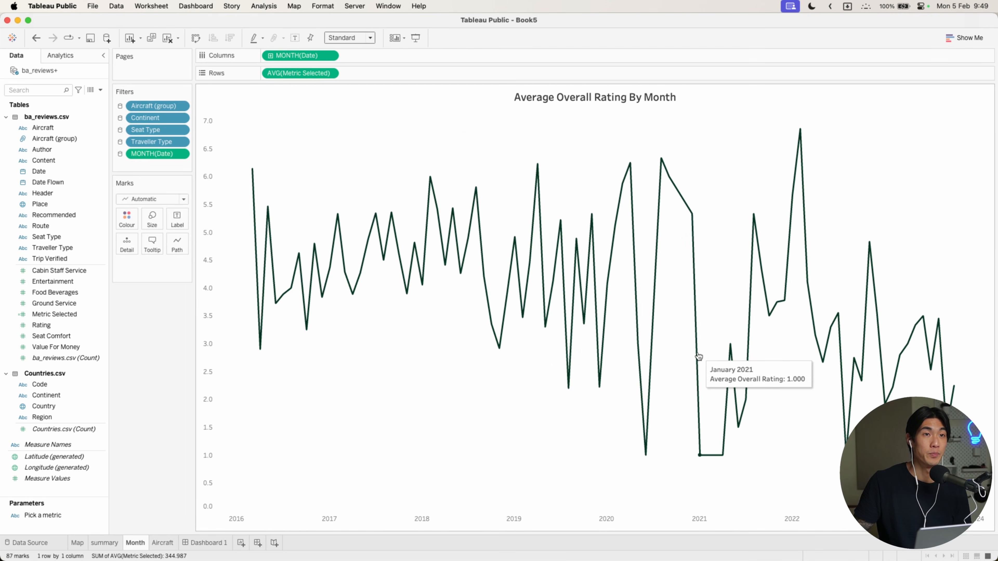
# Format the pane numbers of AVG(Metric Selected) on the Month sheet as Number (Custom) with 1 decimal place
pyautogui.rightClick(277, 72)
pyautogui.click(302, 120)
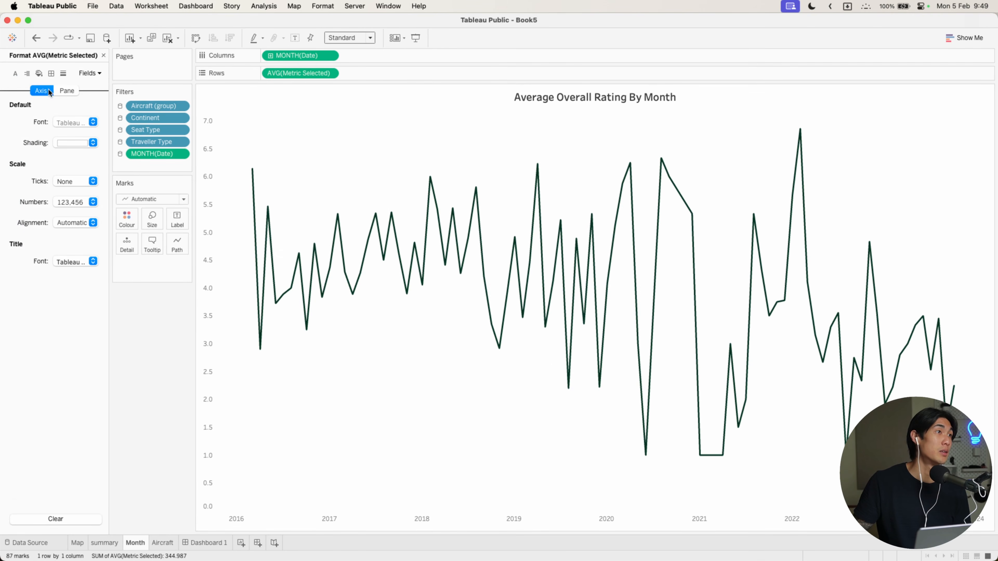
pyautogui.click(68, 89)
pyautogui.click(74, 163)
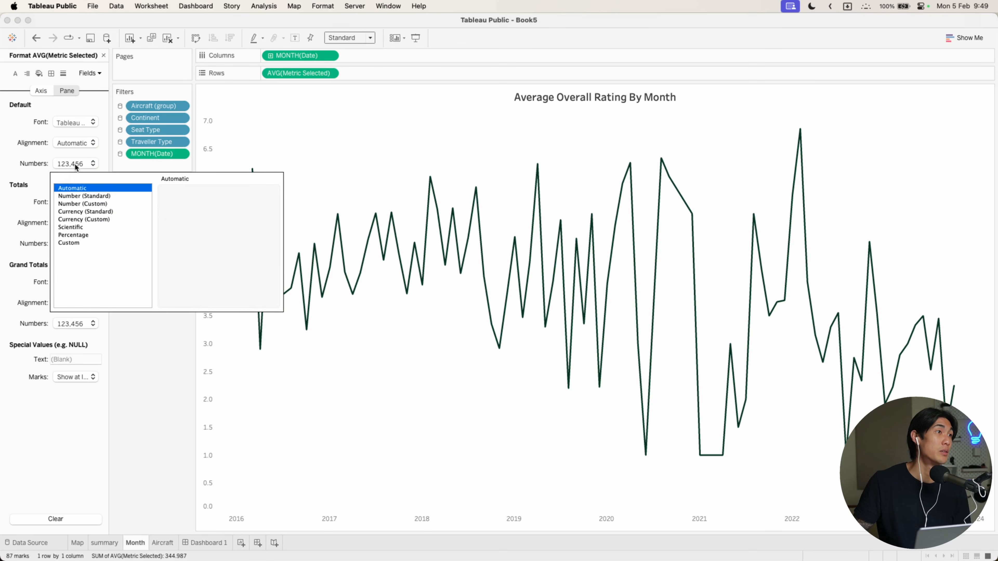
pyautogui.click(79, 204)
pyautogui.click(191, 206)
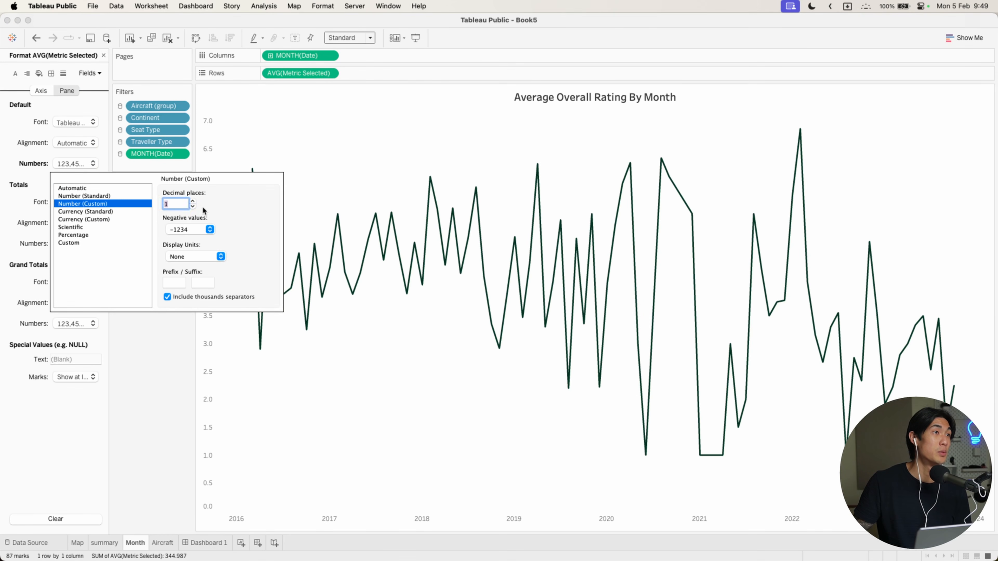
pyautogui.click(149, 364)
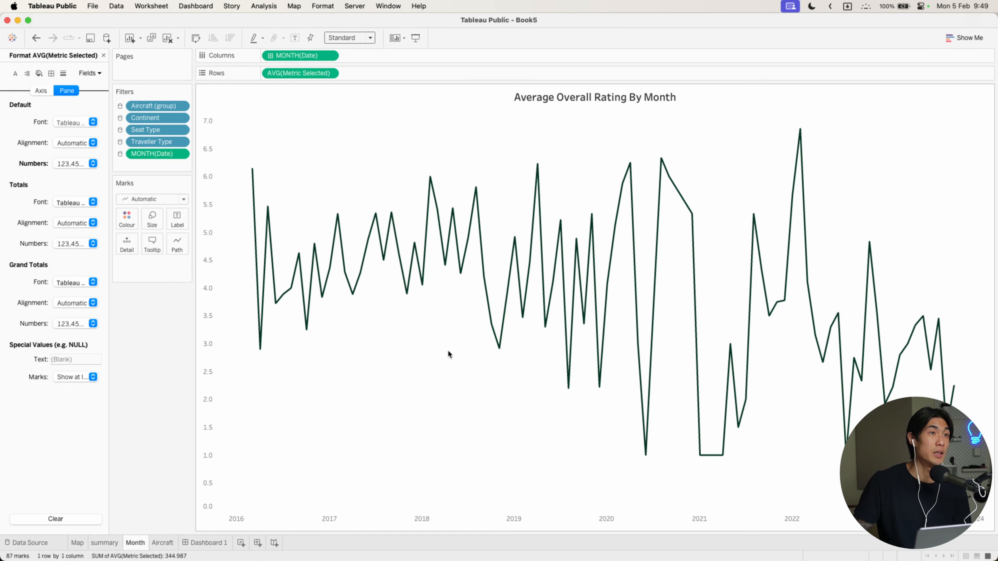
# Remove the "Aircraft (group):" label from the AVG(Metric Selected) tooltip on the Aircraft sheet, keeping the field itself
pyautogui.click(207, 543)
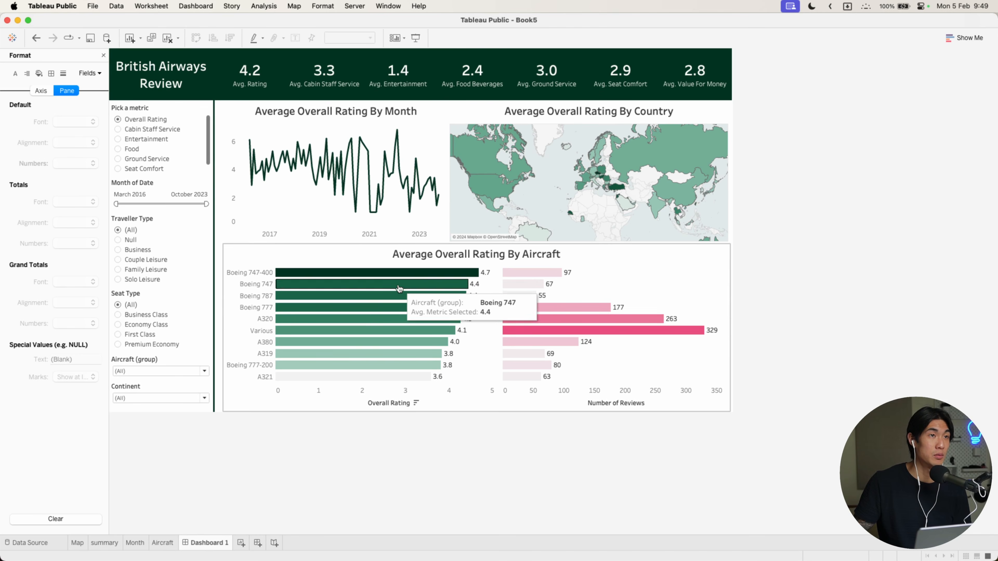
pyautogui.click(171, 542)
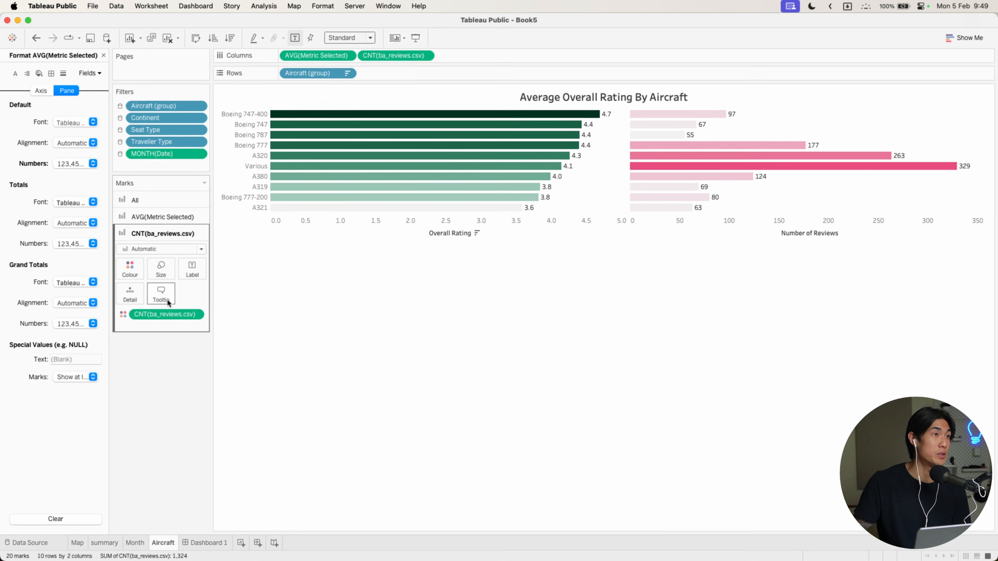
pyautogui.click(157, 221)
pyautogui.click(161, 276)
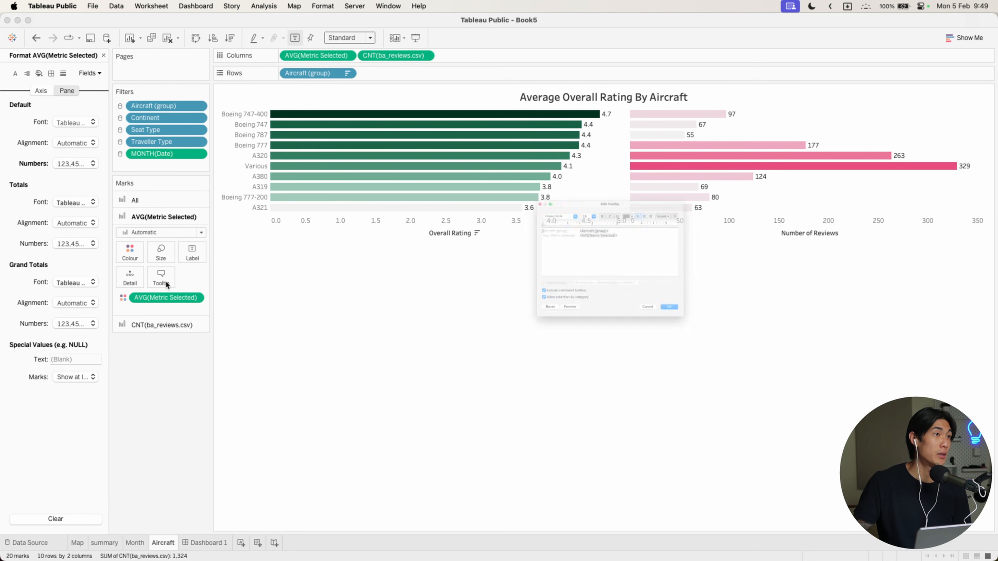
pyautogui.doubleClick(545, 201)
pyautogui.press('BackSpace')
pyautogui.press('BackSpace')
pyautogui.press('BackSpace')
pyautogui.press('BackSpace')
pyautogui.press('BackSpace')
pyautogui.press('BackSpace')
pyautogui.press('BackSpace')
pyautogui.press('BackSpace')
pyautogui.press('BackSpace')
pyautogui.press('BackSpace')
pyautogui.press('BackSpace')
pyautogui.press('BackSpace')
pyautogui.press('BackSpace')
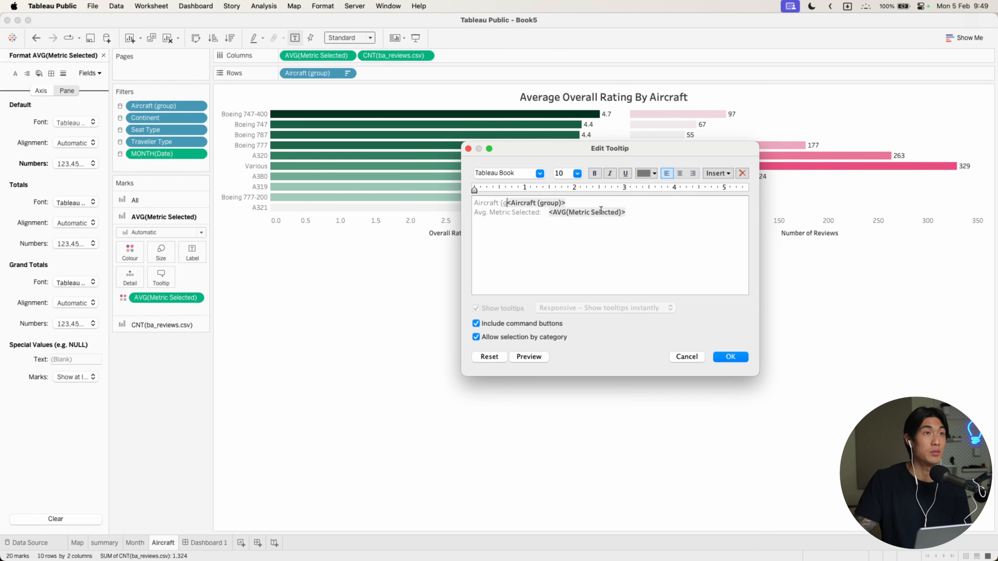
pyautogui.press('BackSpace')
pyautogui.press('BackSpace')
pyautogui.press('BackSpace')
pyautogui.press('BackSpace')
pyautogui.press('BackSpace')
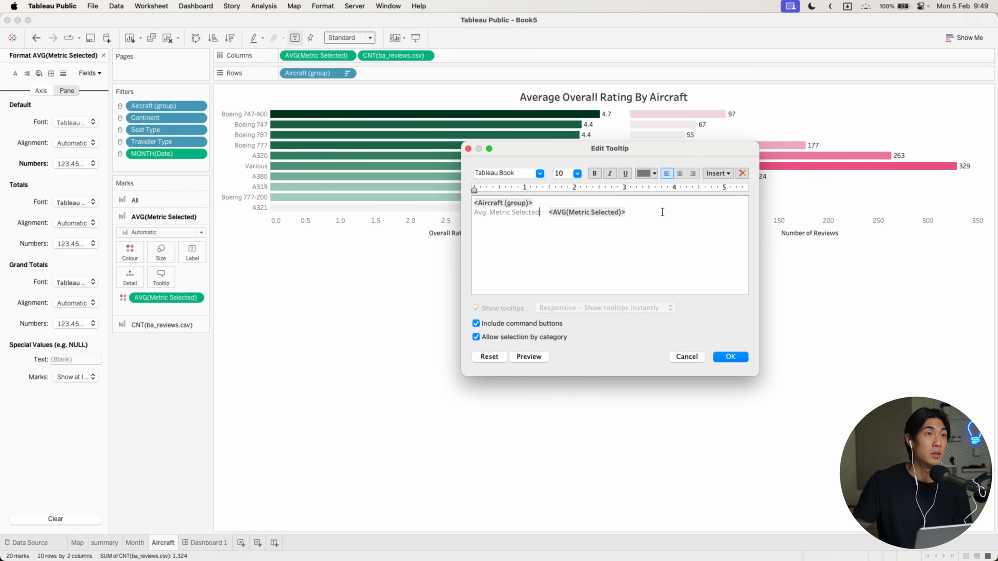
# Replace "Avg. Metric Selected" in the Aircraft tooltip with "Average" followed by the Pick a metric parameter
pyautogui.press('BackSpace')
pyautogui.press('BackSpace')
pyautogui.press('BackSpace')
pyautogui.press('BackSpace')
pyautogui.press('BackSpace')
pyautogui.press('BackSpace')
pyautogui.press('BackSpace')
pyautogui.press('BackSpace')
pyautogui.press('BackSpace')
pyautogui.press('BackSpace')
pyautogui.press('BackSpace')
pyautogui.press('BackSpace')
pyautogui.press('BackSpace')
pyautogui.press('BackSpace')
pyautogui.write('age:')
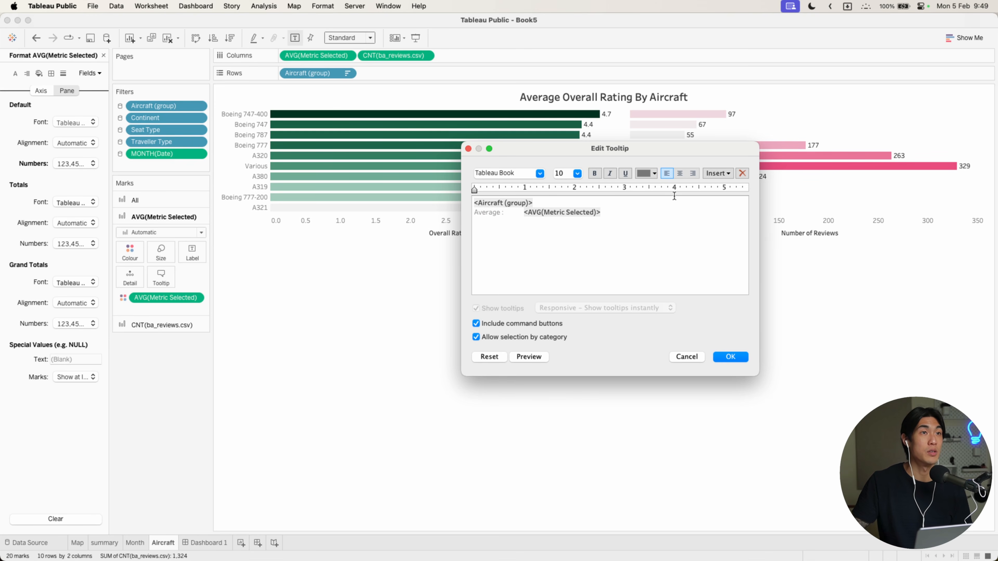
pyautogui.click(717, 174)
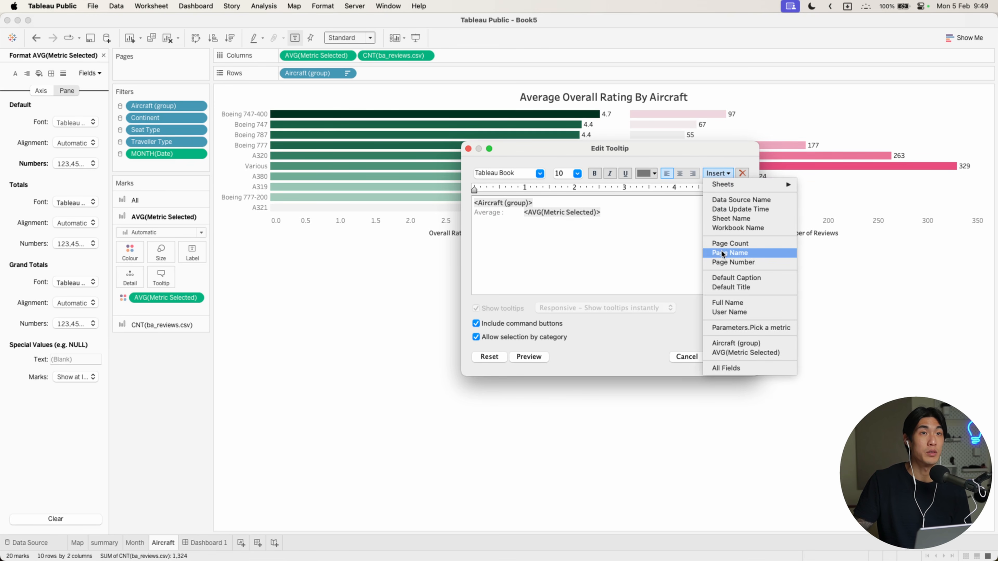
pyautogui.click(738, 327)
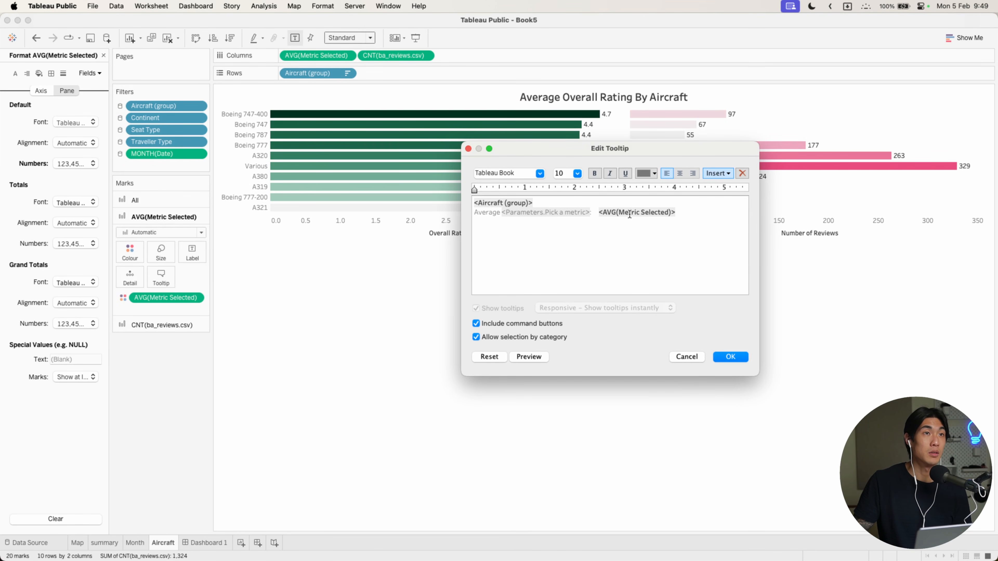
# Format all of the AVG(Metric Selected) tooltip text as bold dark grey and disable its command buttons and selection by category
pyautogui.moveTo(686, 213); pyautogui.dragTo(427, 199)
pyautogui.click(594, 174)
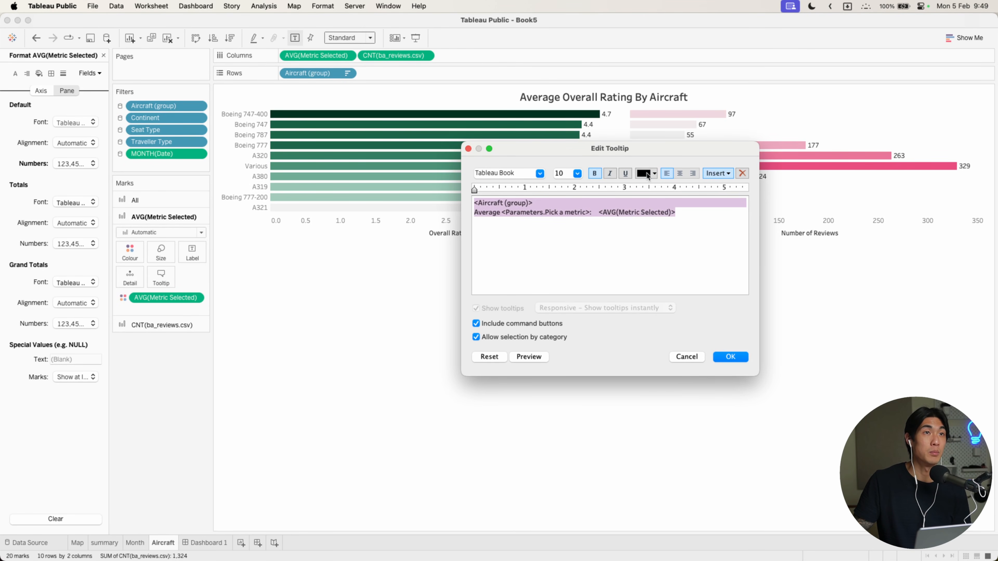
pyautogui.click(648, 174)
pyautogui.click(643, 210)
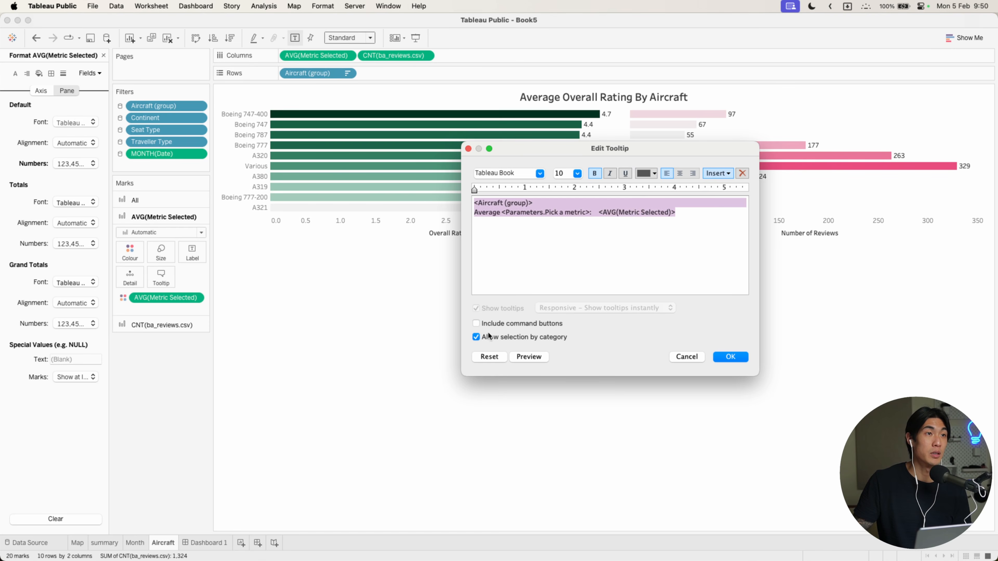
pyautogui.click(731, 358)
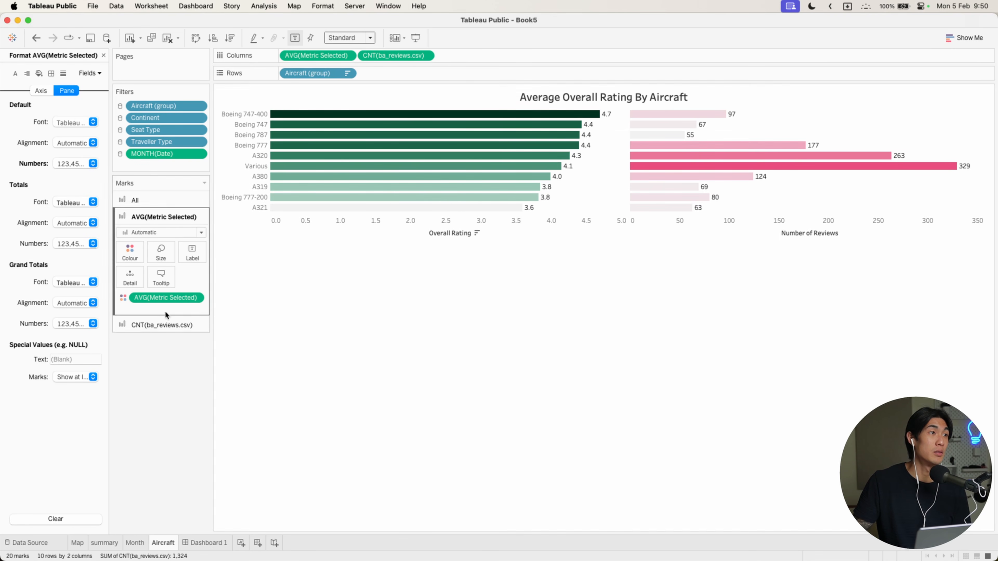
# Remove the "Aircraft (group):" label from the CNT(ba_reviews.csv) tooltip on the Aircraft sheet, keeping the field itself
pyautogui.moveTo(681, 121)
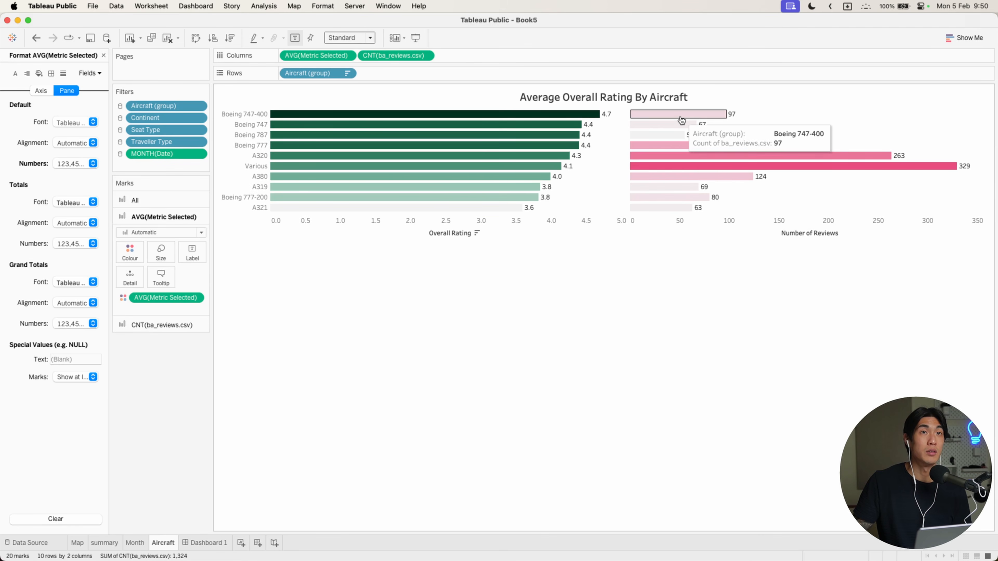
pyautogui.click(173, 325)
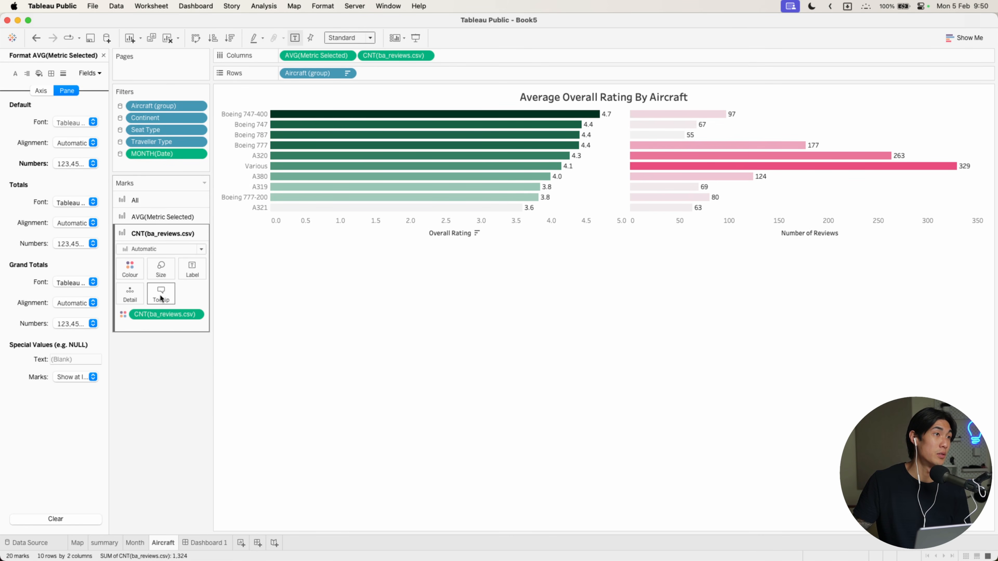
pyautogui.click(161, 298)
pyautogui.press('BackSpace')
pyautogui.press('BackSpace')
pyautogui.press('BackSpace')
pyautogui.press('BackSpace')
pyautogui.press('BackSpace')
pyautogui.press('BackSpace')
pyautogui.press('BackSpace')
pyautogui.press('BackSpace')
pyautogui.press('BackSpace')
pyautogui.press('BackSpace')
pyautogui.press('BackSpace')
pyautogui.press('BackSpace')
pyautogui.press('BackSpace')
pyautogui.press('BackSpace')
pyautogui.press('BackSpace')
pyautogui.press('BackSpace')
pyautogui.press('BackSpace')
pyautogui.press('BackSpace')
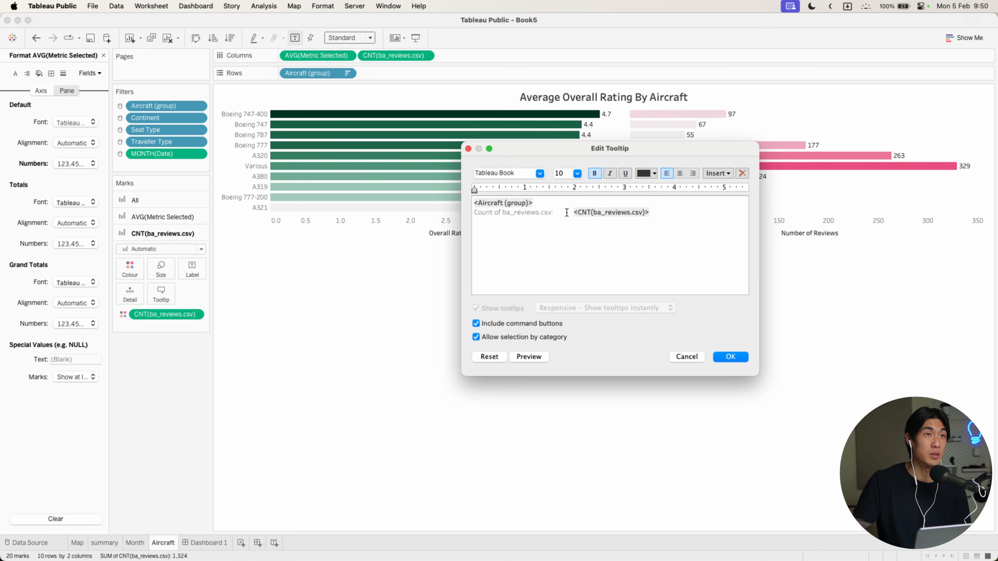
# Replace the "Count of ba_reviews.csv:" label in the tooltip with "Number of Reviews:"
pyautogui.press('BackSpace')
pyautogui.press('BackSpace')
pyautogui.press('BackSpace')
pyautogui.press('BackSpace')
pyautogui.press('BackSpace')
pyautogui.press('BackSpace')
pyautogui.press('BackSpace')
pyautogui.press('BackSpace')
pyautogui.press('BackSpace')
pyautogui.press('BackSpace')
pyautogui.press('BackSpace')
pyautogui.press('BackSpace')
pyautogui.press('BackSpace')
pyautogui.press('BackSpace')
pyautogui.press('BackSpace')
pyautogui.write('Nu')
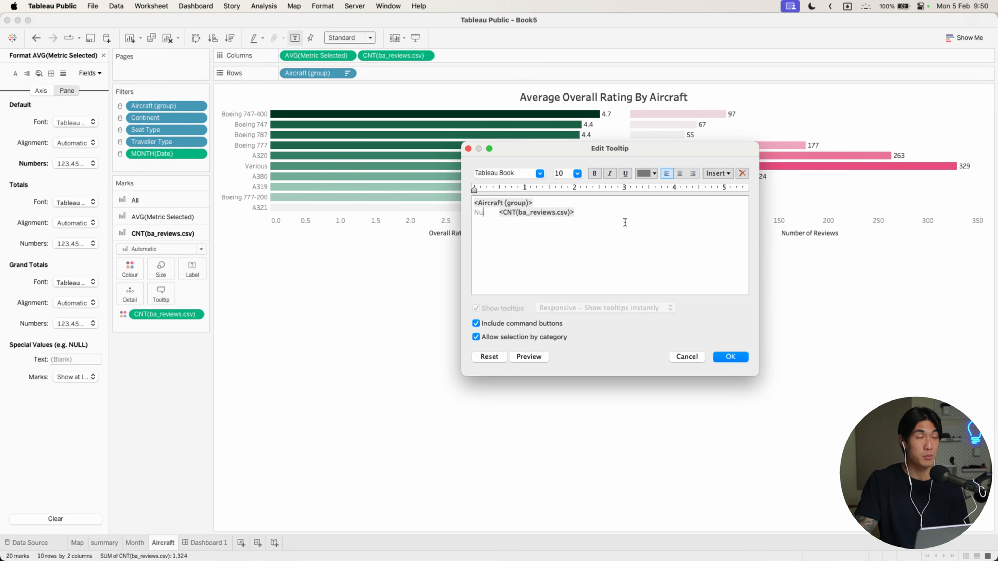
pyautogui.write('mber of Reviews:')
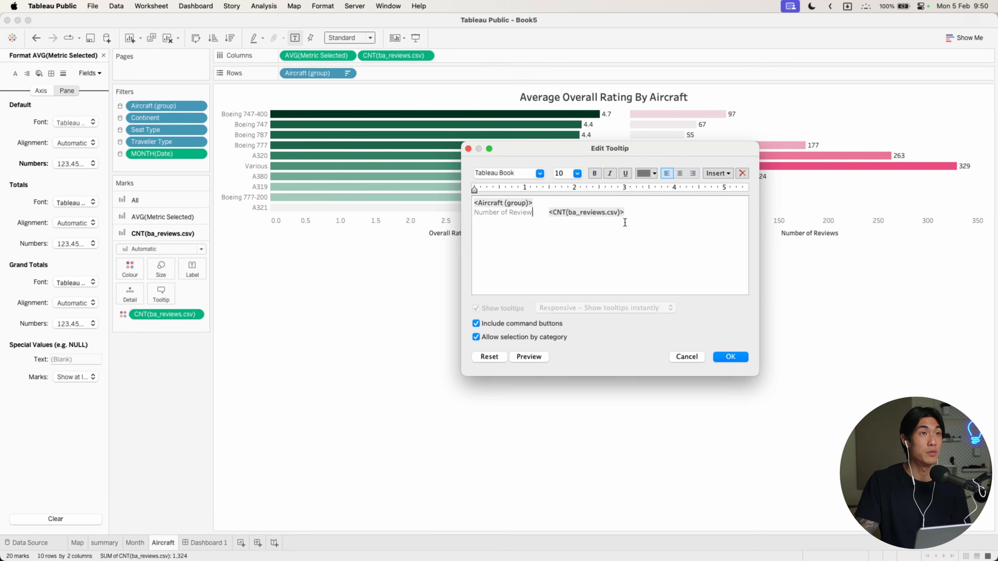
# Make all of the CNT(ba_reviews.csv) tooltip text bold dark grey, and turn off command buttons and selection by category
pyautogui.press('cmd+a')
pyautogui.click(594, 173)
pyautogui.click(644, 174)
pyautogui.click(646, 208)
pyautogui.click(522, 326)
pyautogui.click(525, 337)
pyautogui.click(731, 357)
pyautogui.moveTo(737, 179)
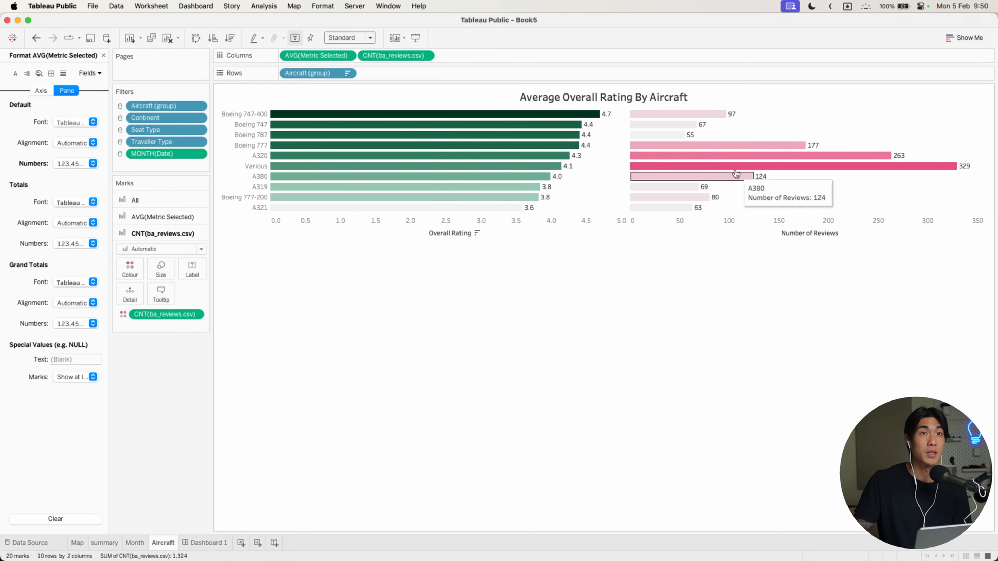
pyautogui.moveTo(529, 164)
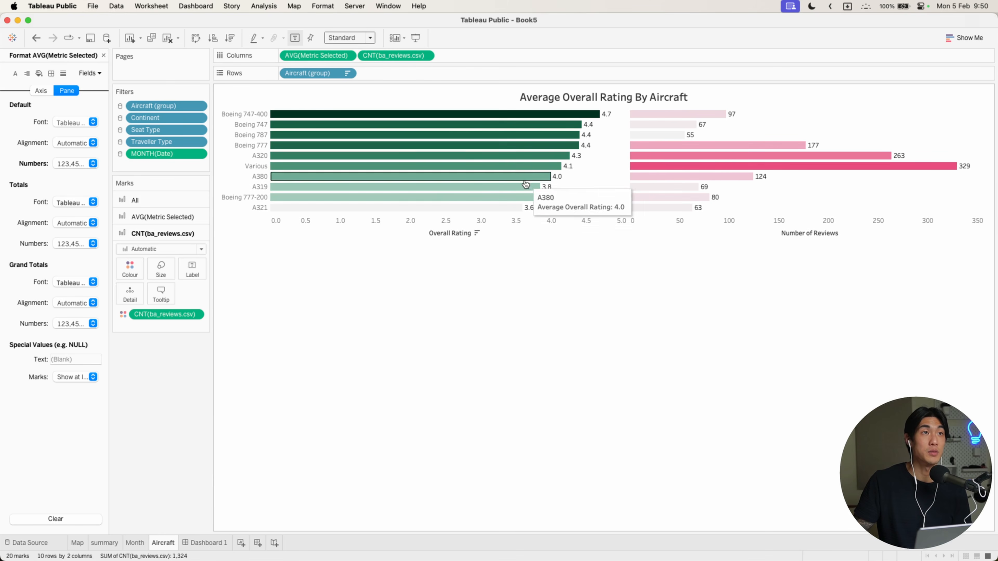
# Close the formatting pane and add the ba_reviews.csv count to the tooltip fields of the AVG(Metric Selected) marks
pyautogui.click(175, 223)
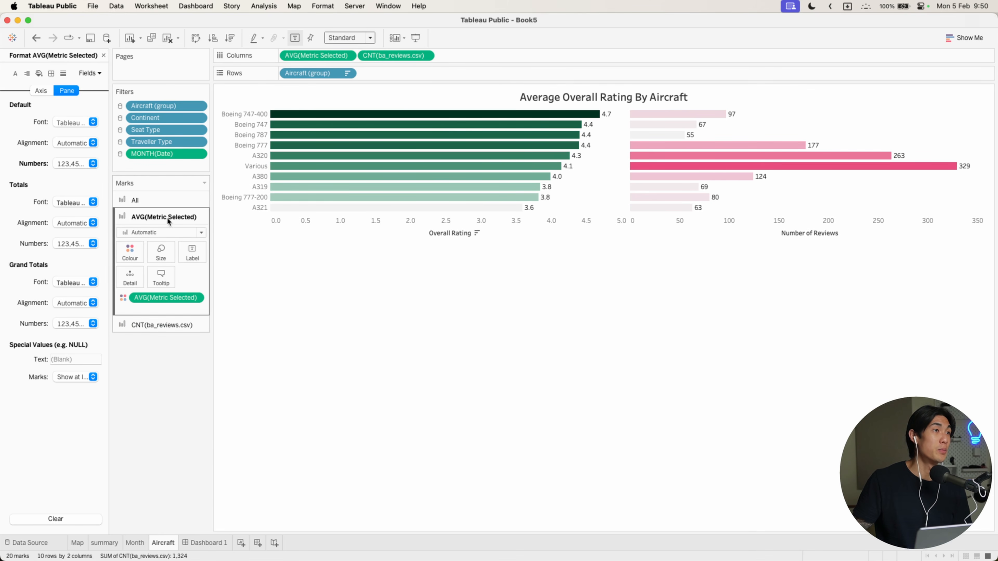
pyautogui.click(103, 55)
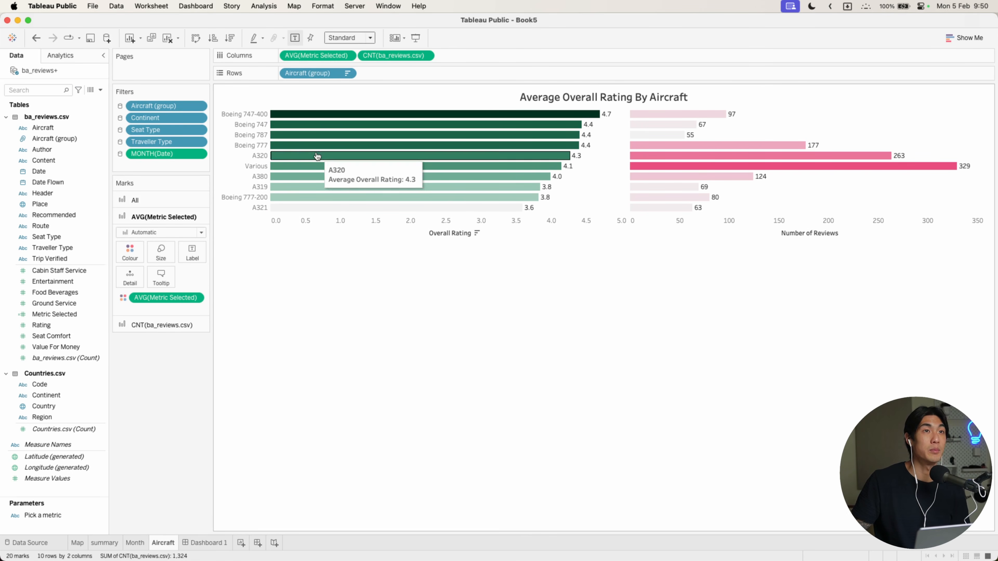
pyautogui.click(79, 357)
pyautogui.moveTo(78, 357); pyautogui.dragTo(161, 287)
# Add a "Number of Reviews:" line with the CNT(ba_reviews.csv) field to the end of the AVG(Metric Selected) tooltip
pyautogui.click(161, 276)
pyautogui.press('Return')
pyautogui.write('Number of Reviews:')
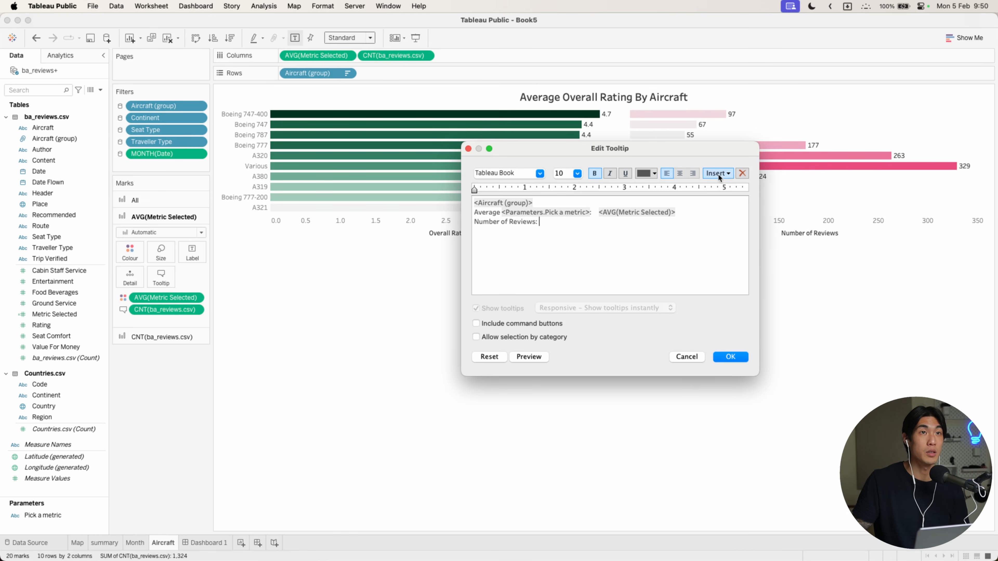
pyautogui.click(718, 174)
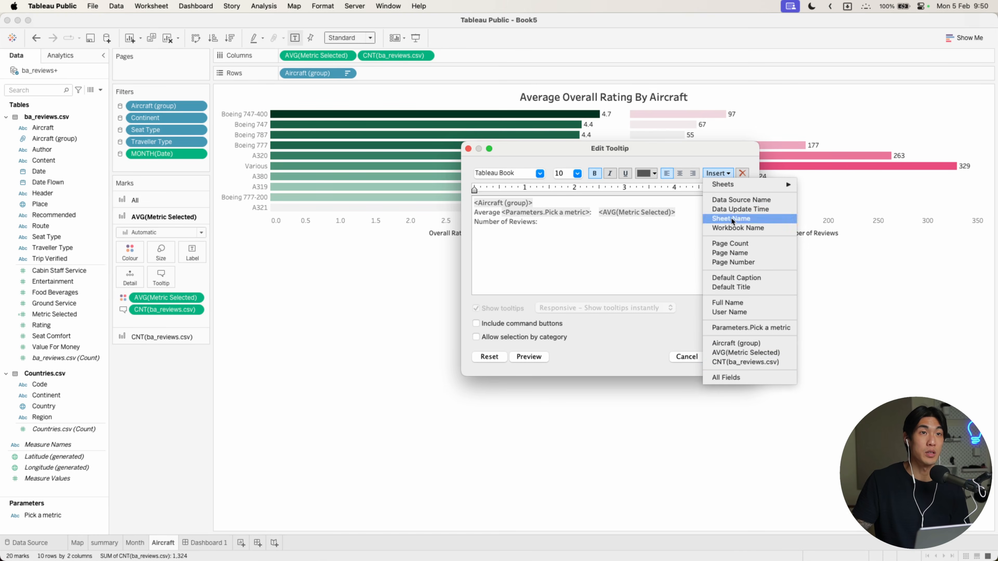
pyautogui.click(741, 361)
pyautogui.click(731, 357)
pyautogui.moveTo(400, 181)
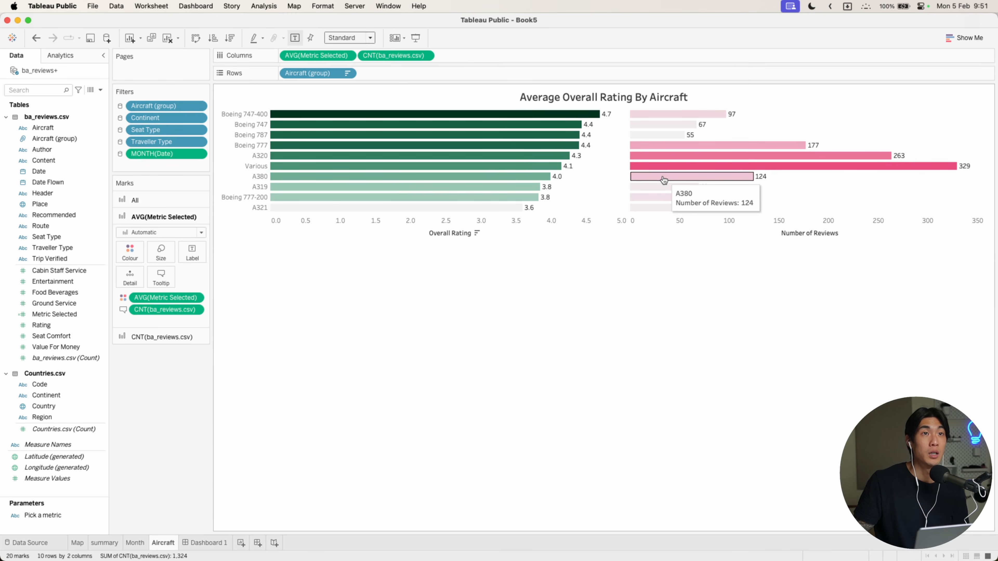
# Add Metric Selected, aggregated as an average, to the tooltip fields of the CNT(ba_reviews.csv) marks
pyautogui.click(162, 337)
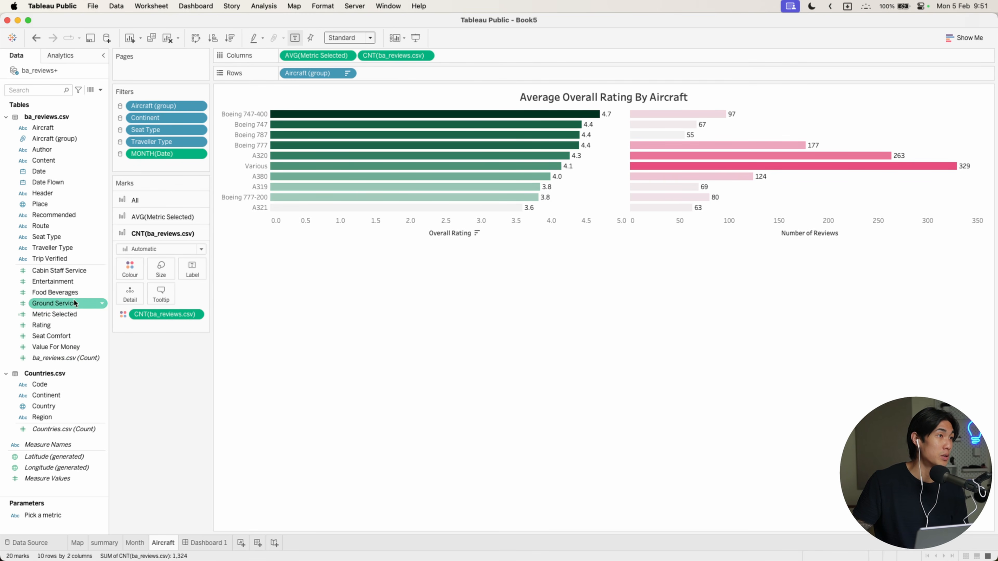
pyautogui.moveTo(61, 319); pyautogui.dragTo(160, 294)
pyautogui.click(479, 249)
pyautogui.click(556, 377)
# Insert a line with "Average", the Pick a metric parameter, a colon and AVG(Metric Selected) above "Number of Reviews:" in the CNT(ba_reviews.csv) tooltip
pyautogui.click(160, 294)
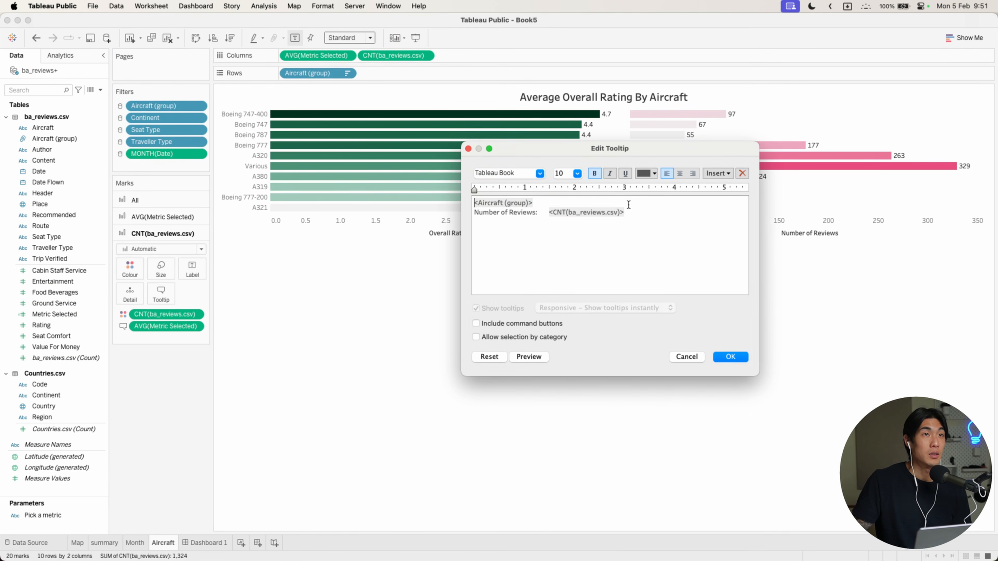
pyautogui.press('Return')
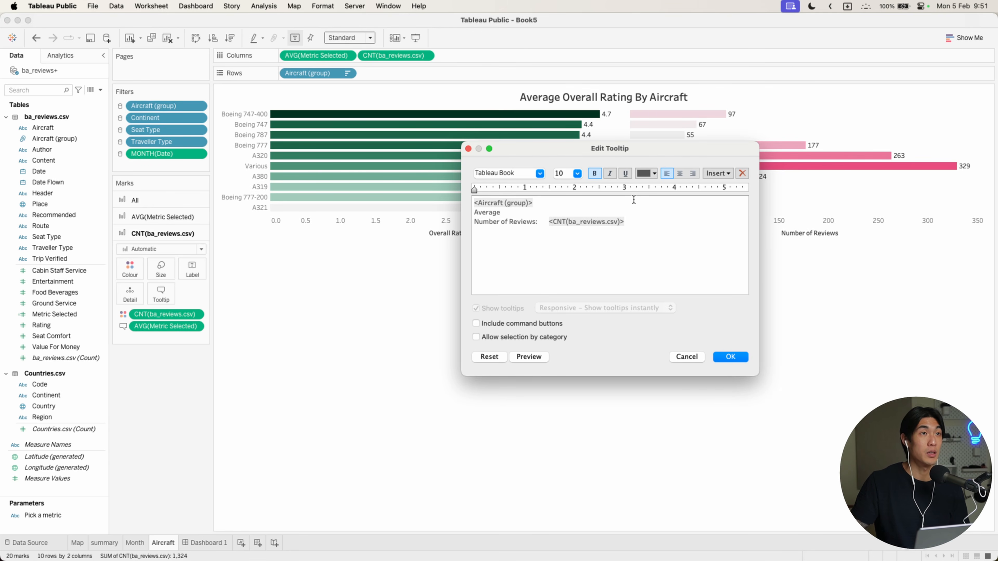
pyautogui.click(727, 173)
pyautogui.click(716, 332)
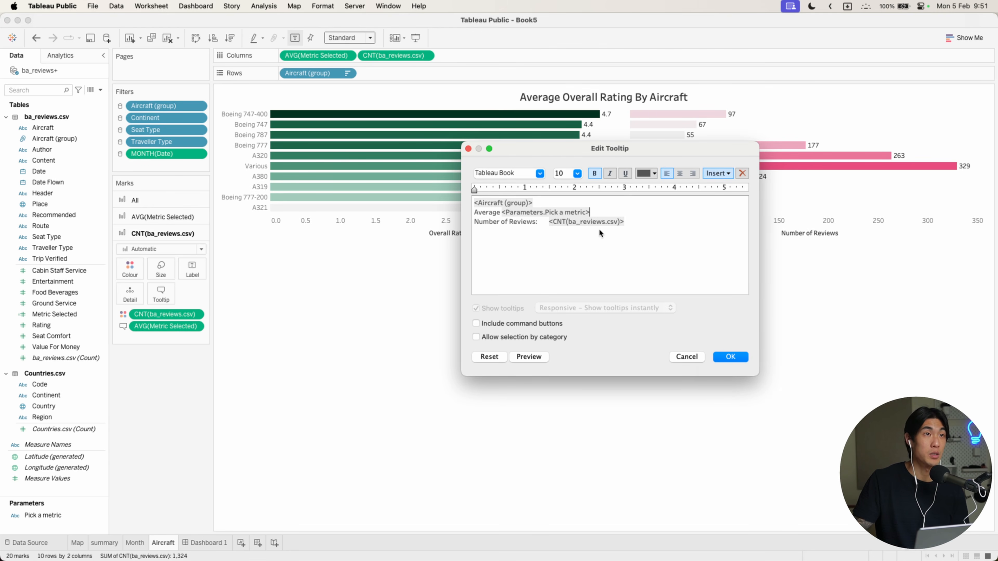
pyautogui.click(720, 174)
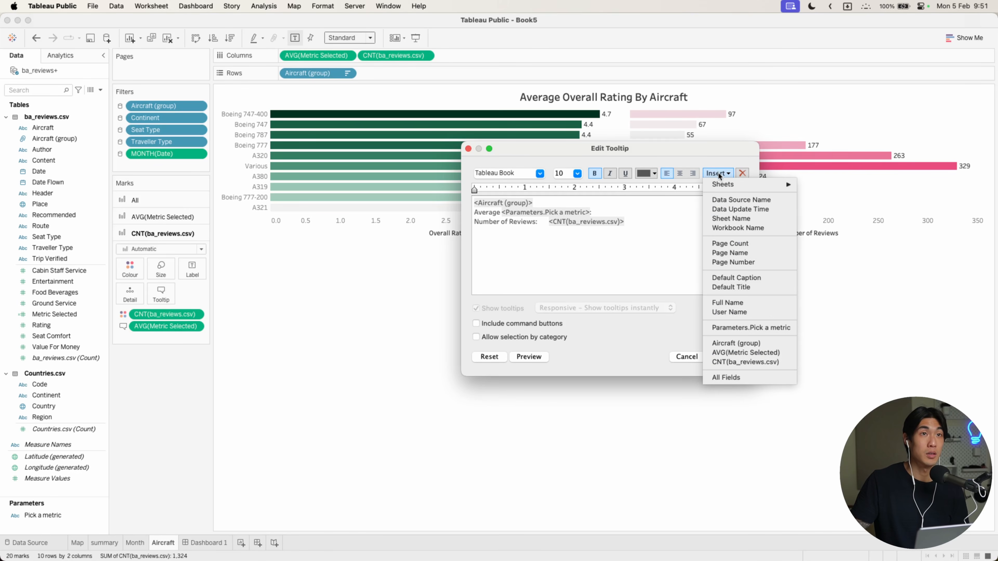
pyautogui.click(745, 352)
pyautogui.click(726, 357)
pyautogui.moveTo(760, 168)
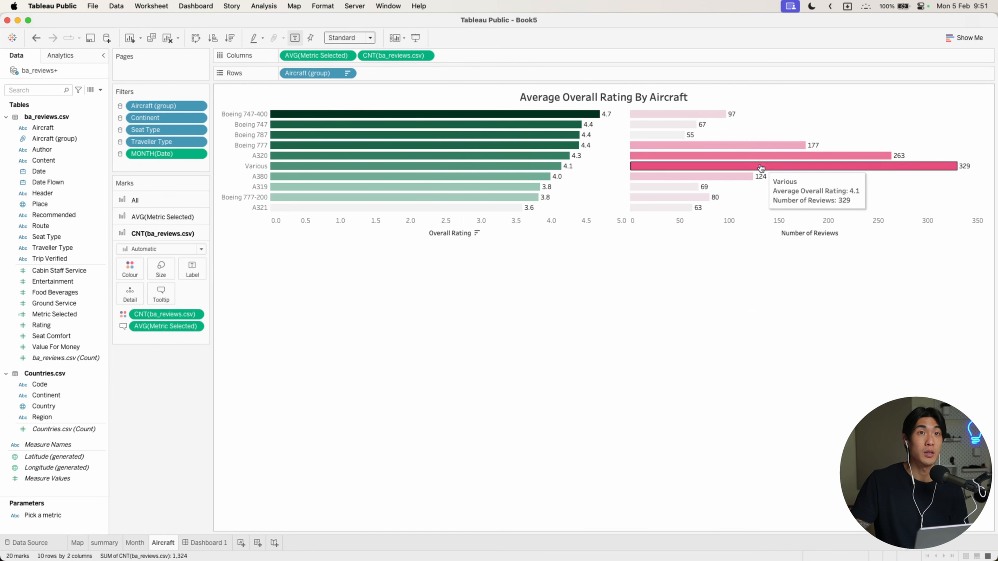
# Check the tooltips of the country map and the month chart on Dashboard 1
pyautogui.click(208, 542)
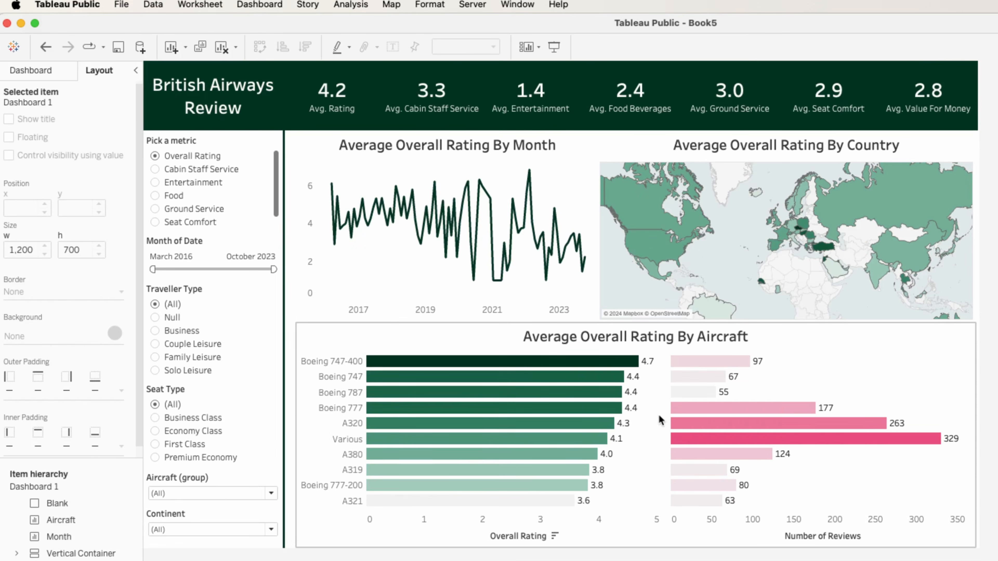
pyautogui.moveTo(859, 203)
pyautogui.moveTo(431, 230)
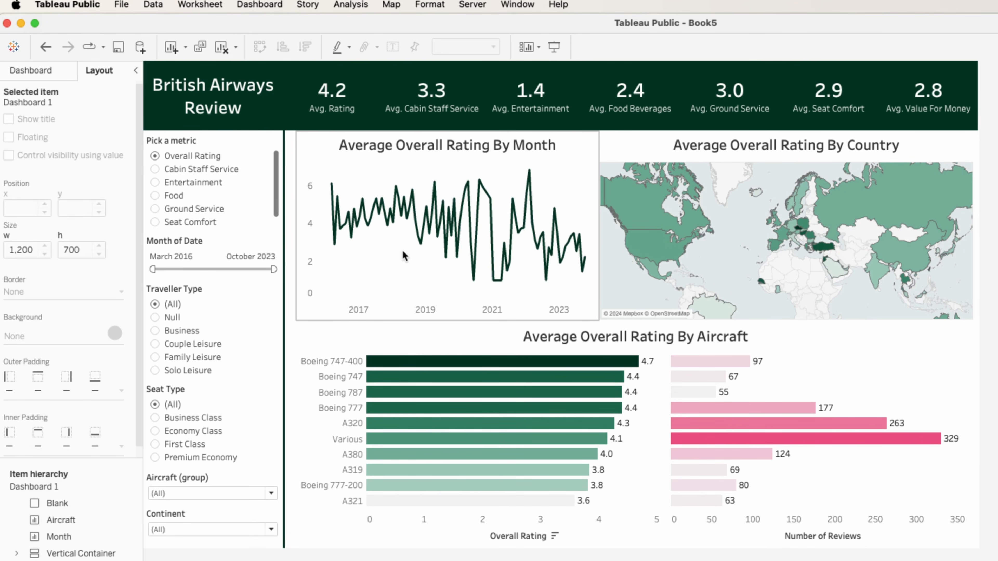
pyautogui.moveTo(359, 237)
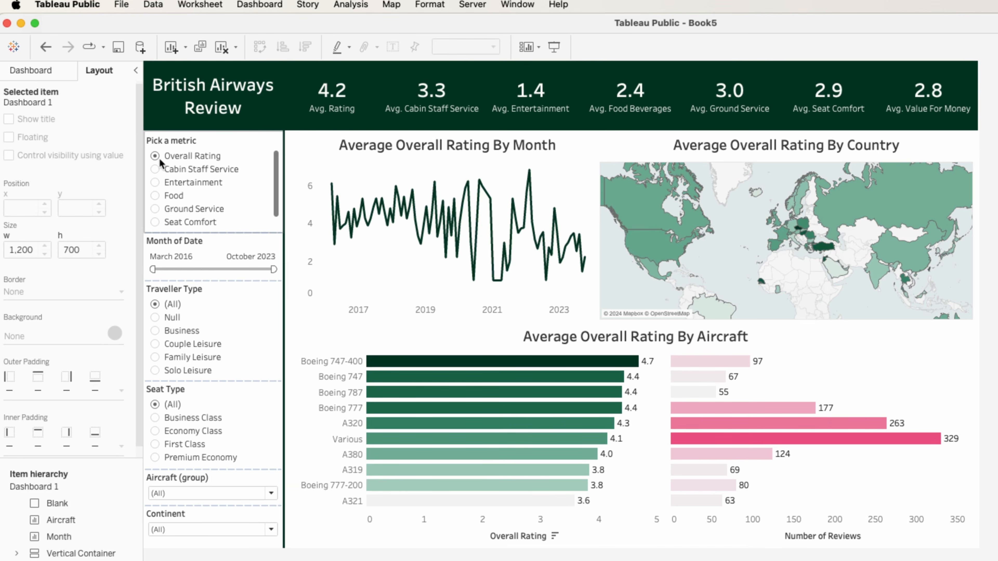
# Test the metric selector with Cabin Staff Service, Entertainment, Food, Ground Service, Seat Comfort and Value, and return to Overall Rating
pyautogui.click(154, 168)
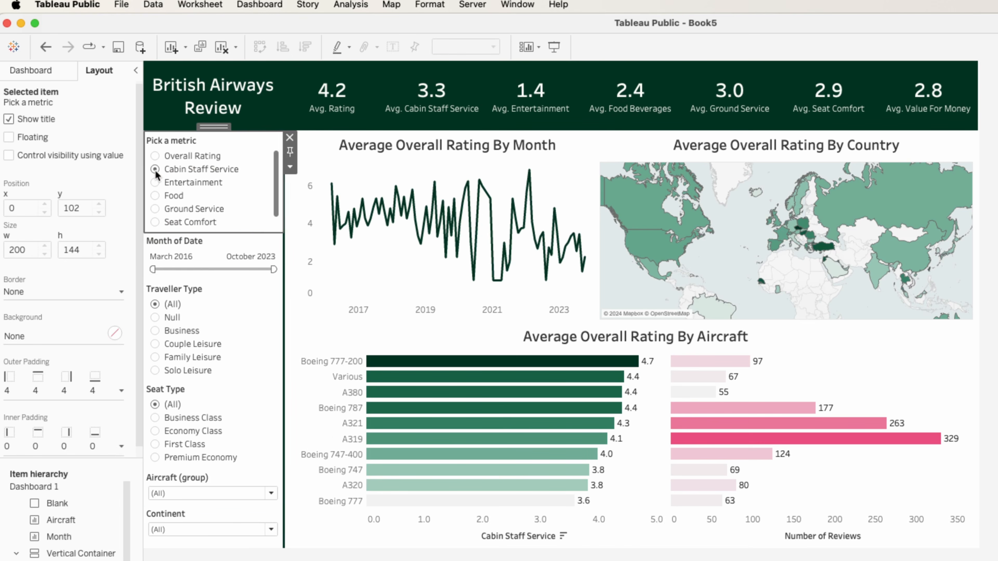
pyautogui.click(154, 183)
pyautogui.click(155, 196)
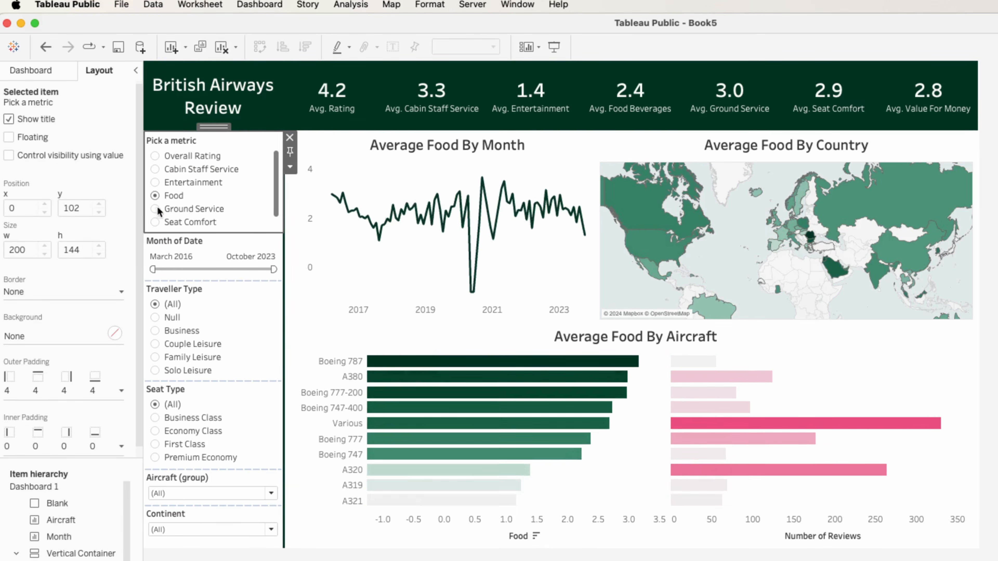
pyautogui.click(156, 209)
pyautogui.click(156, 221)
pyautogui.click(154, 223)
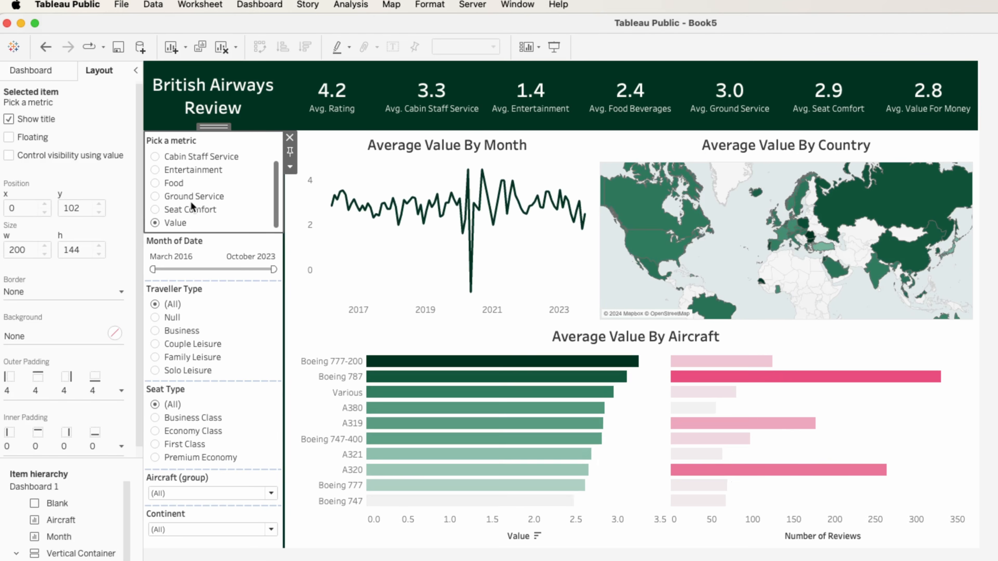
pyautogui.scroll(1, 185, 195)
pyautogui.click(155, 157)
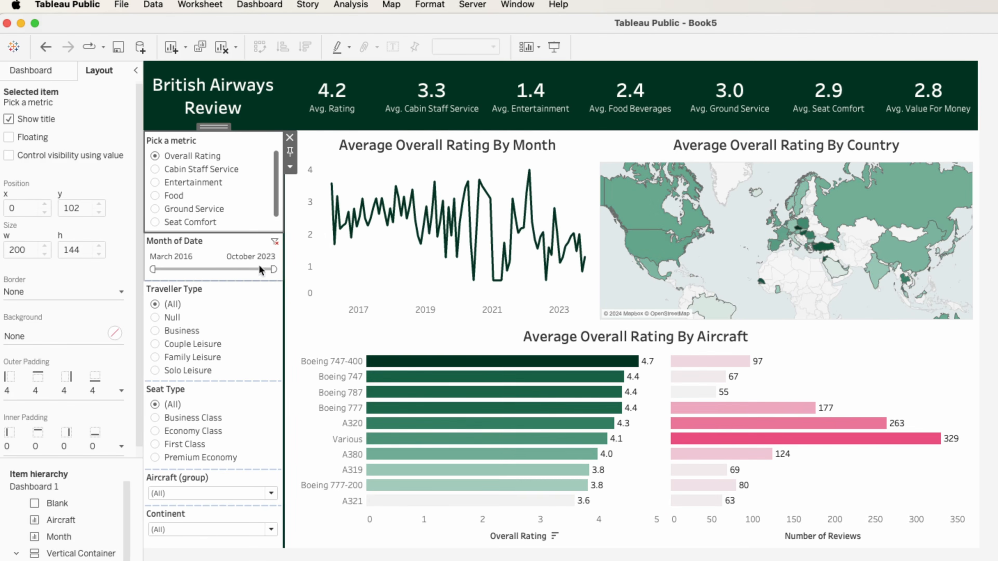
# Test the Month of Date filter by narrowing it to December 2017 through April 2022, and clear it again
pyautogui.moveTo(273, 268); pyautogui.dragTo(251, 268)
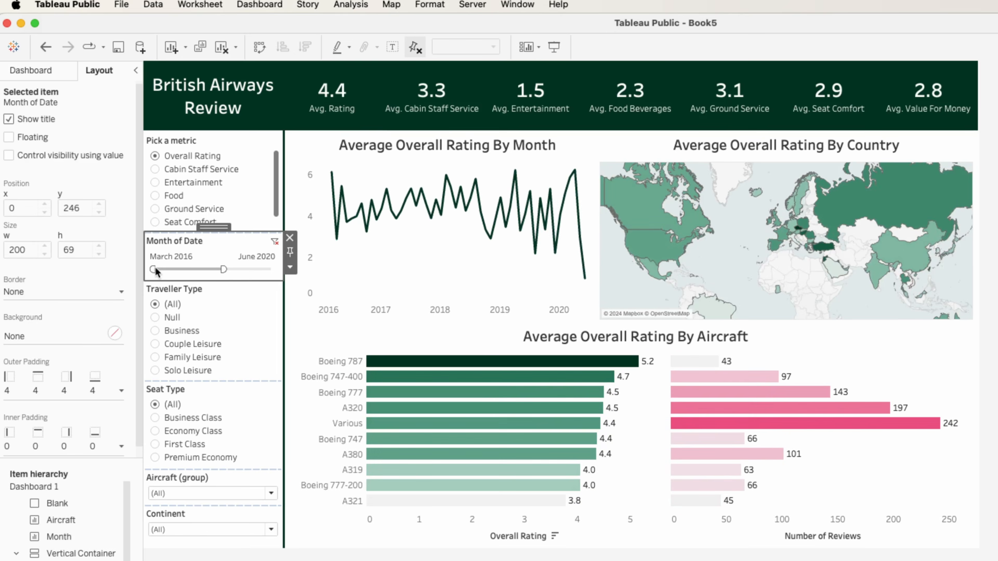
pyautogui.moveTo(154, 269); pyautogui.dragTo(182, 270)
pyautogui.click(275, 242)
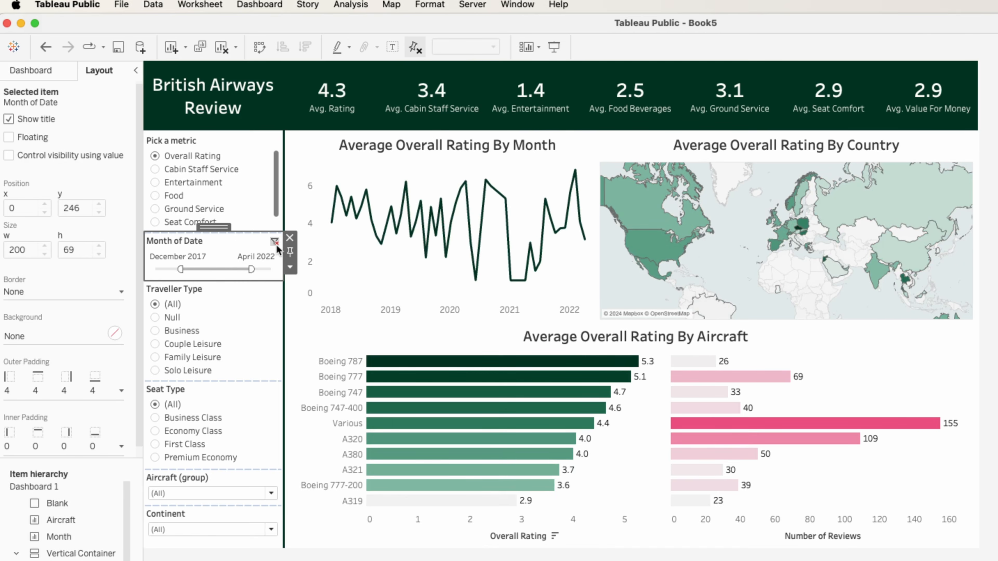
# Test the Traveller Type filter with Business, Couple Leisure, Family Leisure and Solo Leisure, and reset it to (All)
pyautogui.click(155, 331)
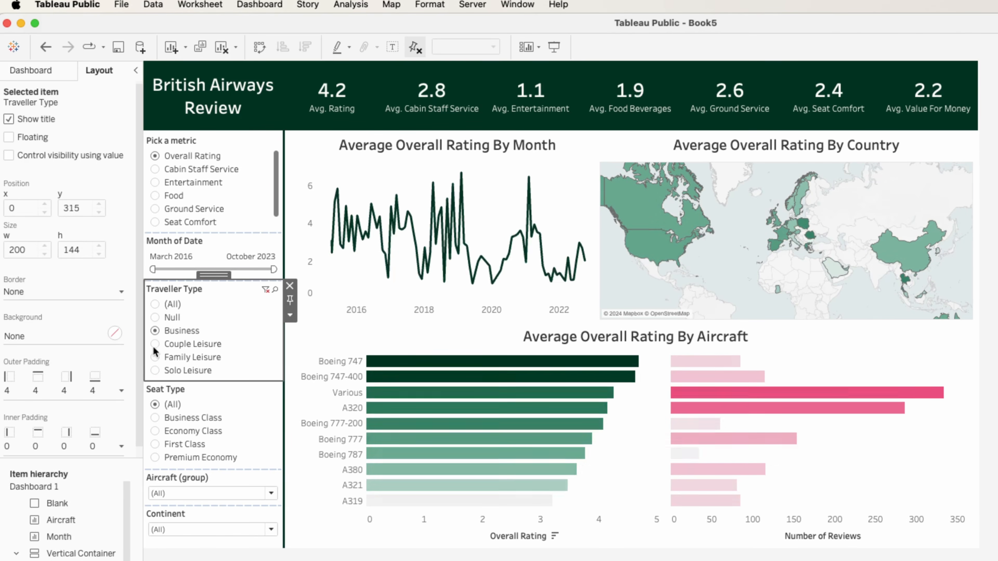
pyautogui.click(155, 345)
pyautogui.click(155, 356)
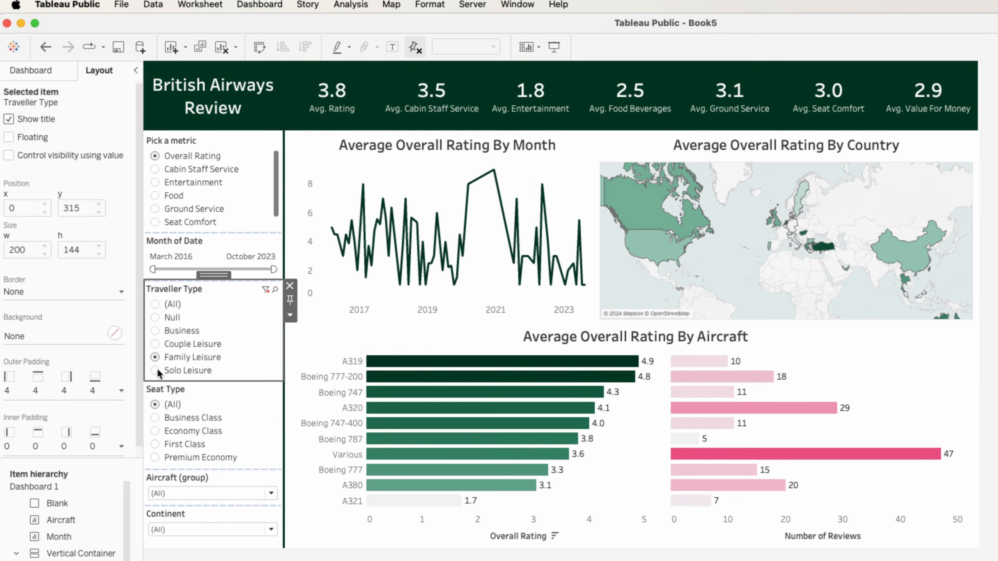
pyautogui.click(156, 371)
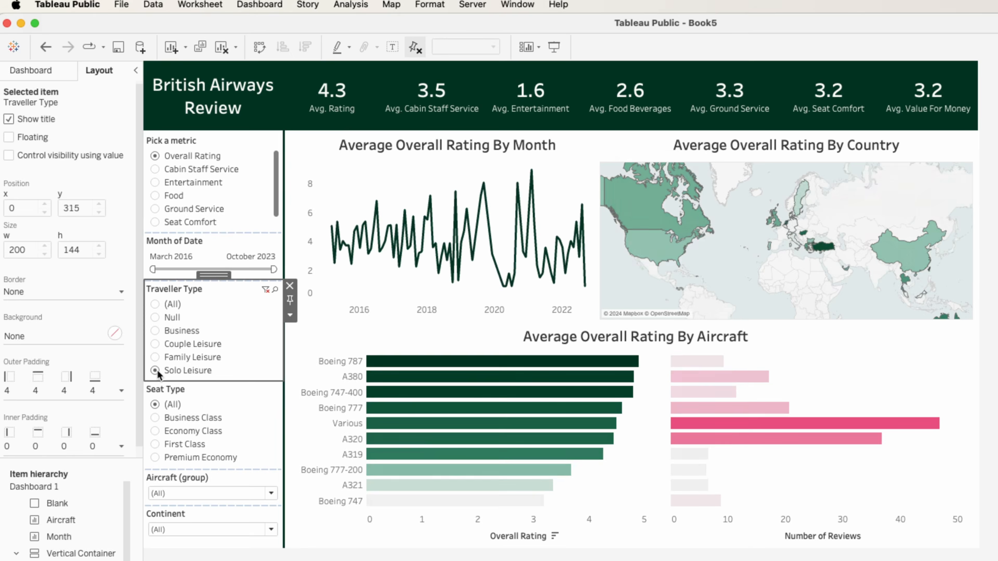
pyautogui.click(156, 305)
# Test the Seat Type filter with Business Class, Economy Class, First Class and Premium Economy, and reset it to (All)
pyautogui.click(157, 417)
pyautogui.click(155, 431)
pyautogui.click(156, 444)
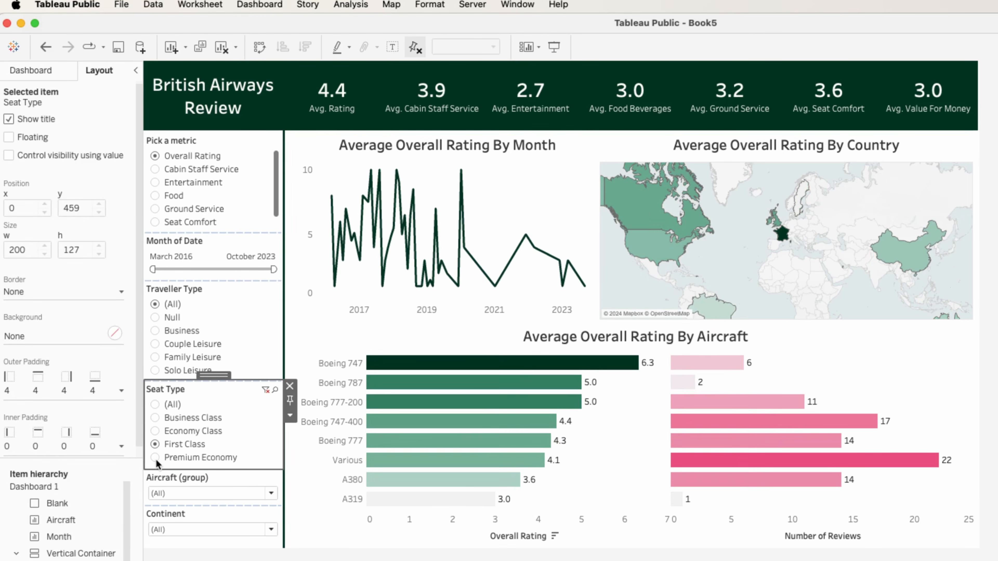
pyautogui.click(156, 458)
pyautogui.click(156, 404)
# Test the Aircraft (group) filter with A321, Boeing 777 and Various, and reset it to (All)
pyautogui.click(192, 493)
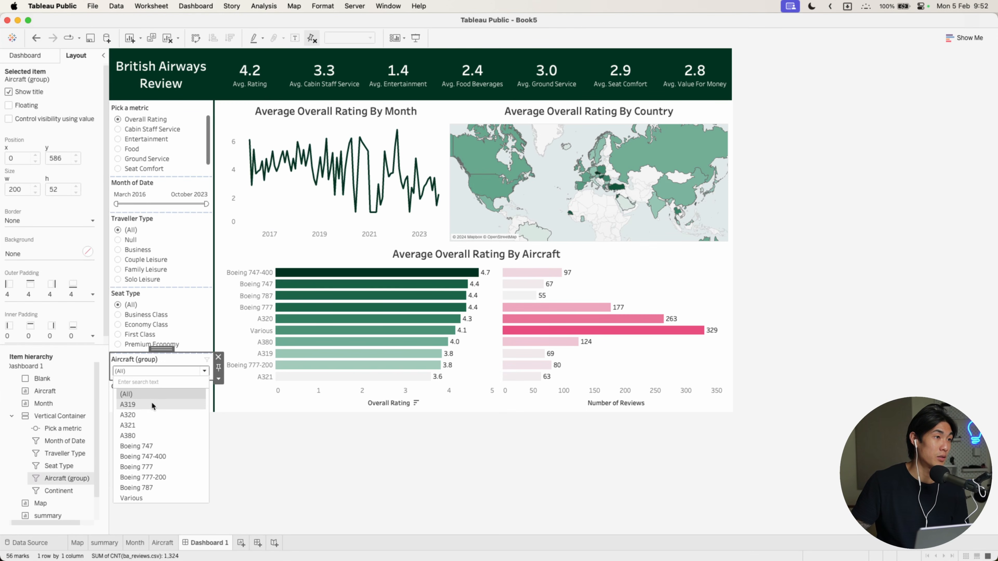
pyautogui.click(143, 425)
pyautogui.click(146, 374)
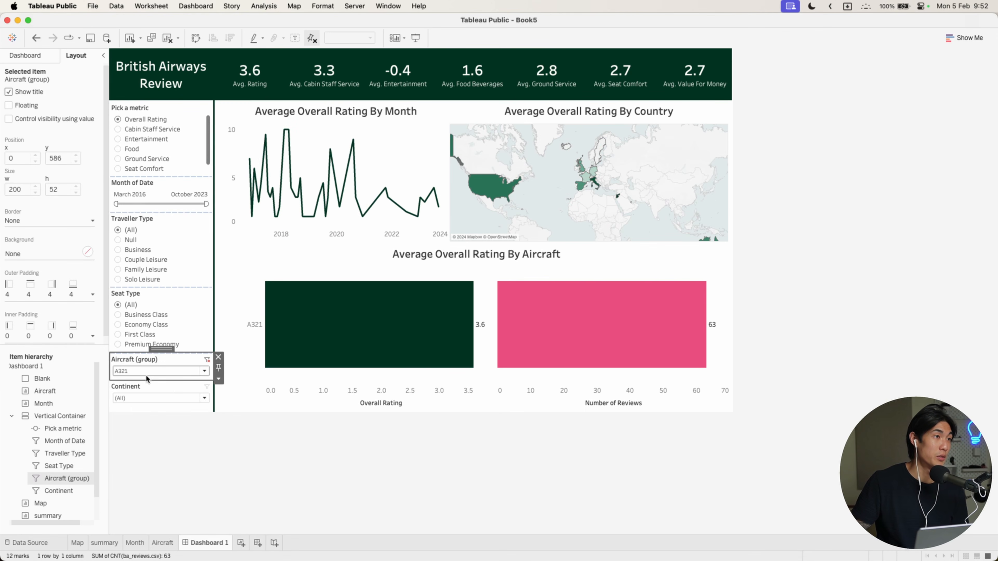
pyautogui.click(142, 467)
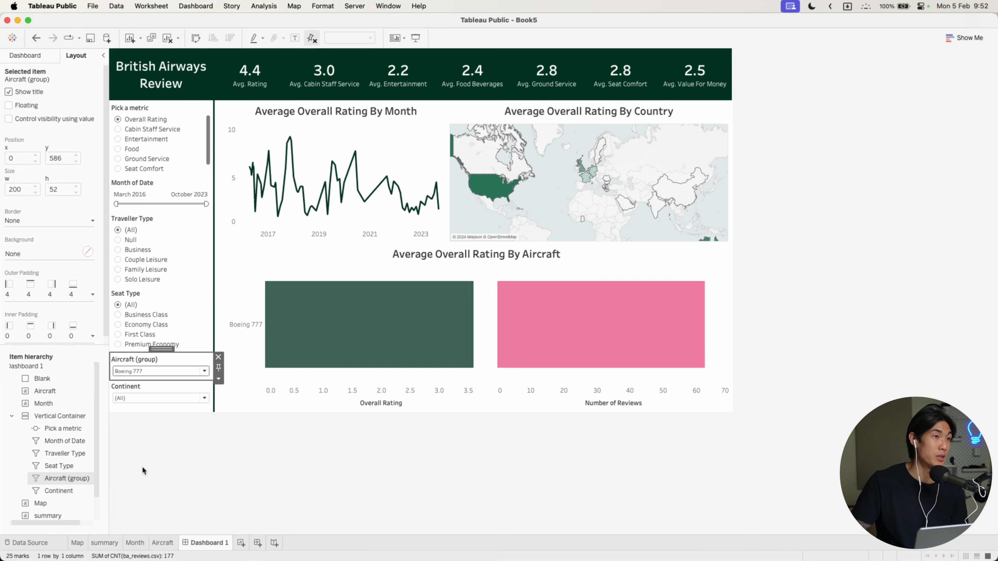
pyautogui.click(162, 372)
pyautogui.click(150, 499)
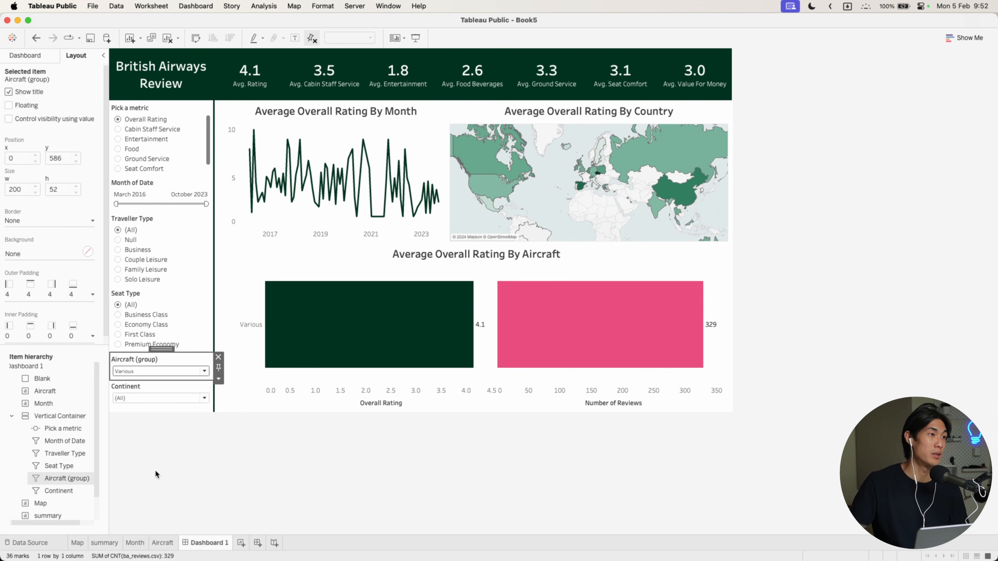
pyautogui.click(166, 371)
pyautogui.click(157, 393)
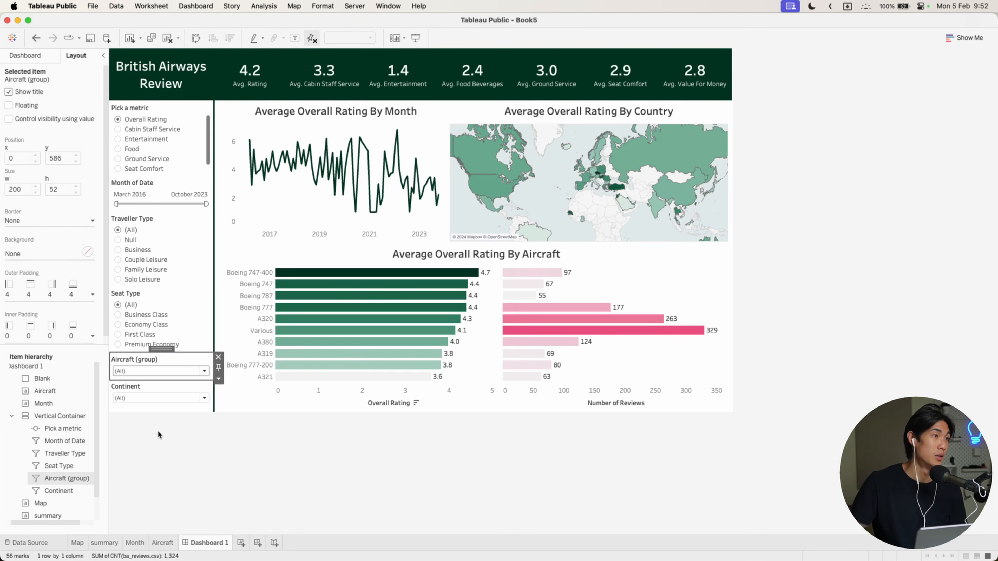
# Test the Continent filter with Africa, Antarctica and Asia
pyautogui.click(158, 398)
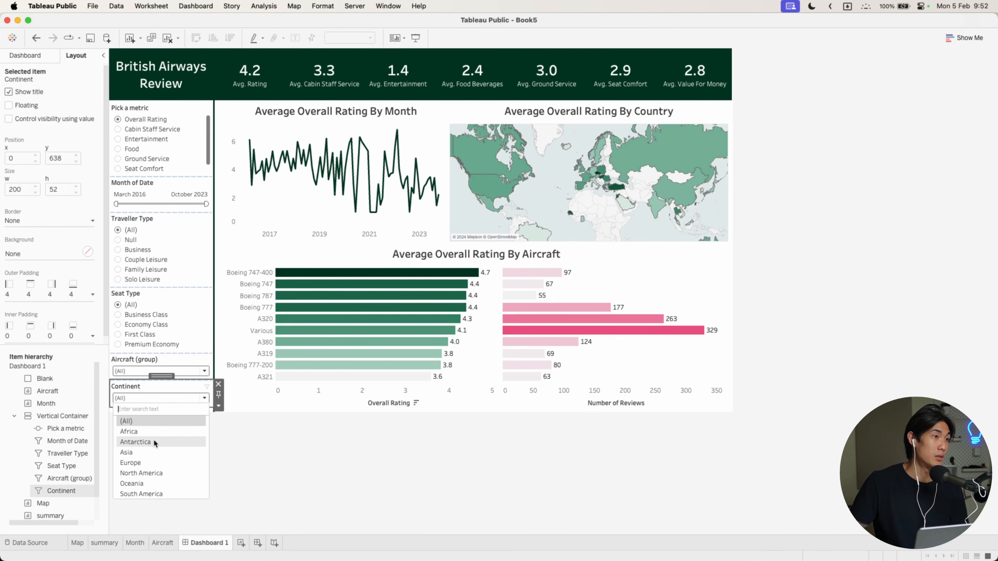
pyautogui.click(166, 431)
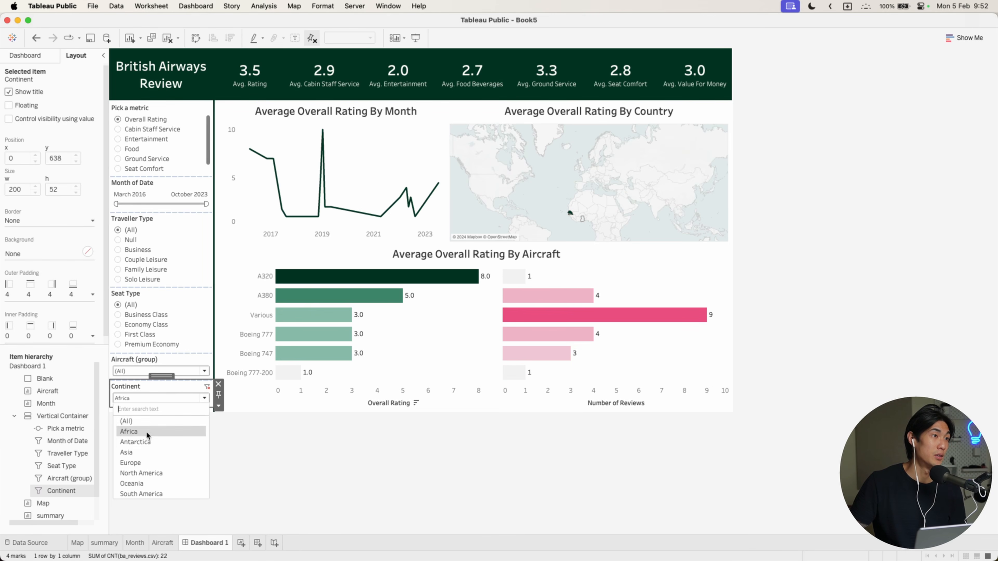
pyautogui.click(152, 441)
pyautogui.click(176, 397)
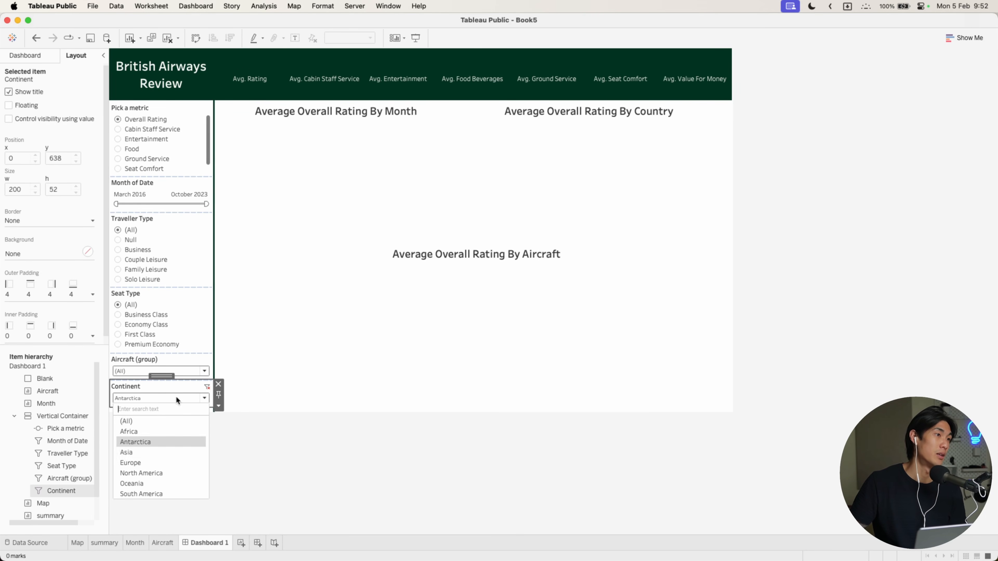
pyautogui.click(156, 453)
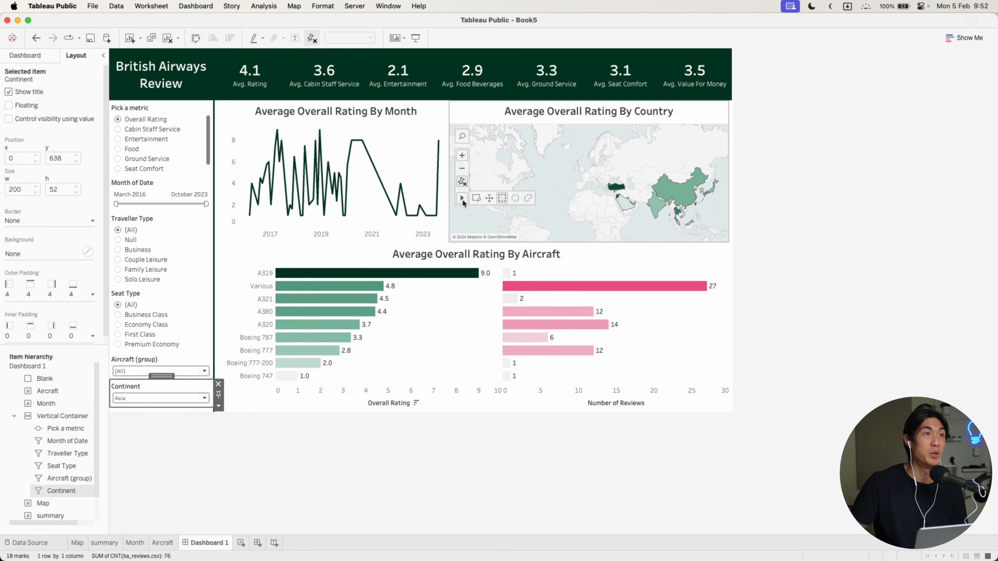
# Examine the Asian countries up close on the country map and restore the map's default view
pyautogui.click(489, 199)
pyautogui.moveTo(561, 201); pyautogui.dragTo(547, 182)
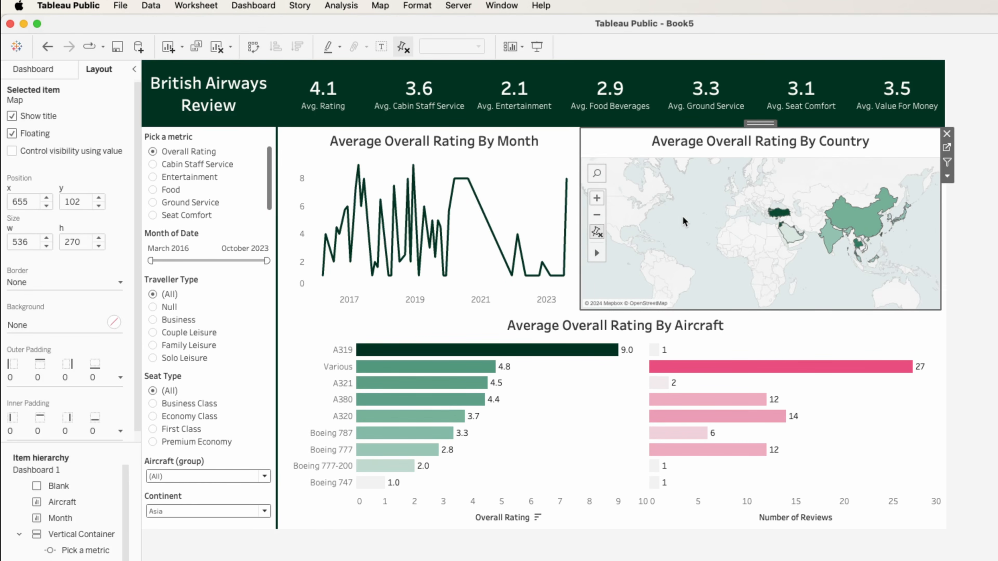
pyautogui.scroll(5, 825, 240)
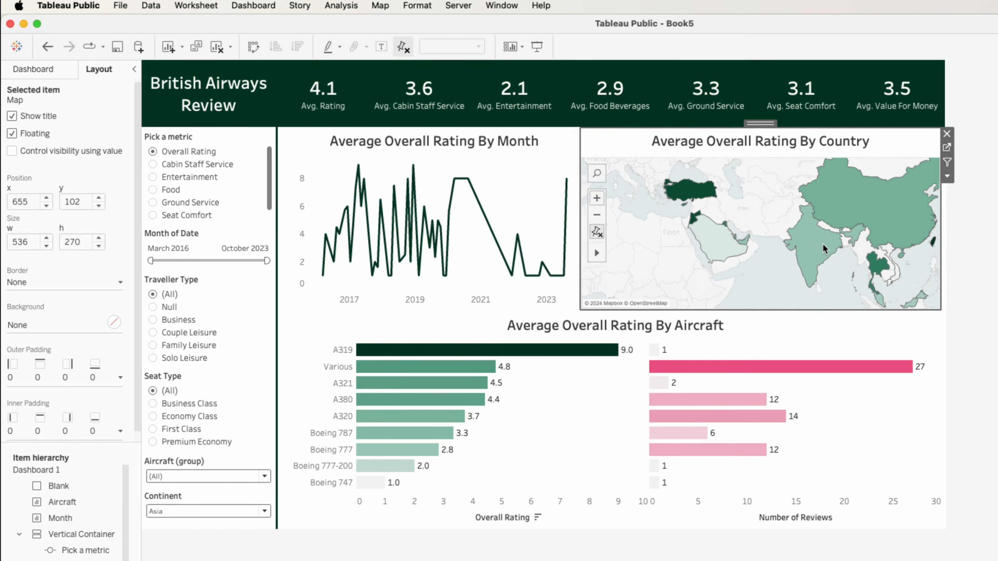
pyautogui.moveTo(743, 208); pyautogui.dragTo(803, 211)
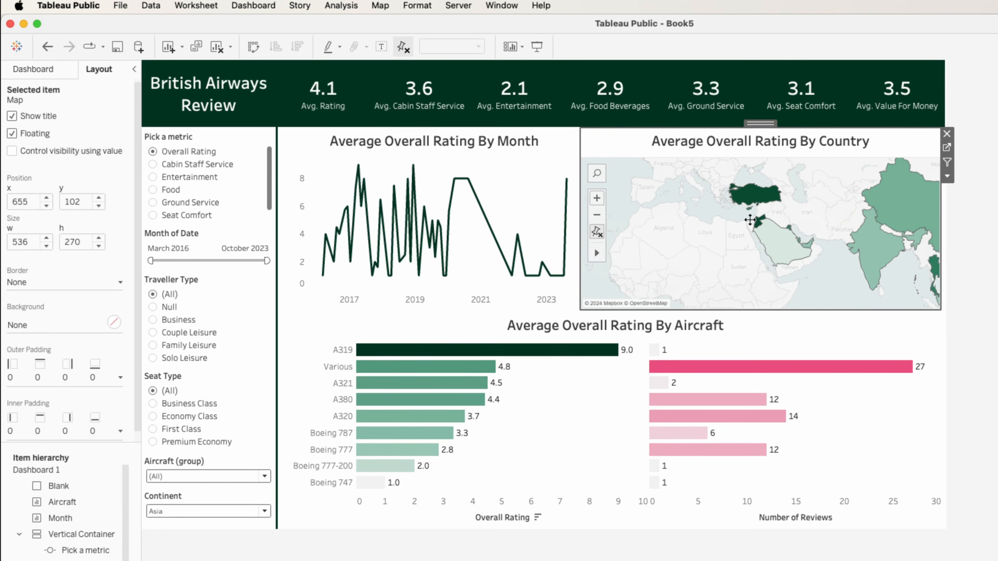
pyautogui.click(597, 231)
# Try another continent in the Continent filter, check it on the map, and reset the filter to (All)
pyautogui.click(261, 513)
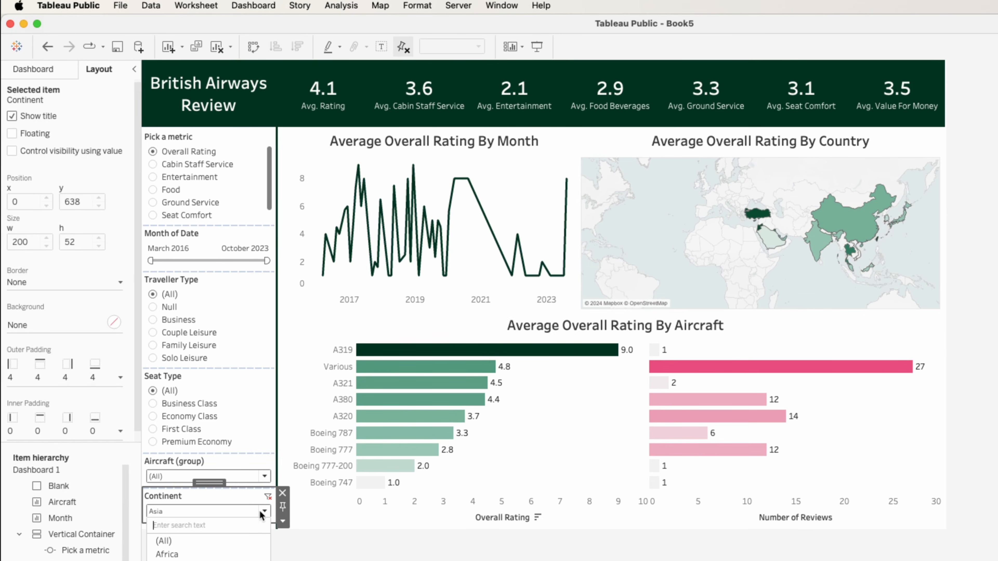
pyautogui.click(232, 560)
pyautogui.moveTo(662, 249); pyautogui.dragTo(662, 280)
pyautogui.moveTo(668, 233); pyautogui.dragTo(681, 250)
pyautogui.click(196, 513)
pyautogui.click(268, 497)
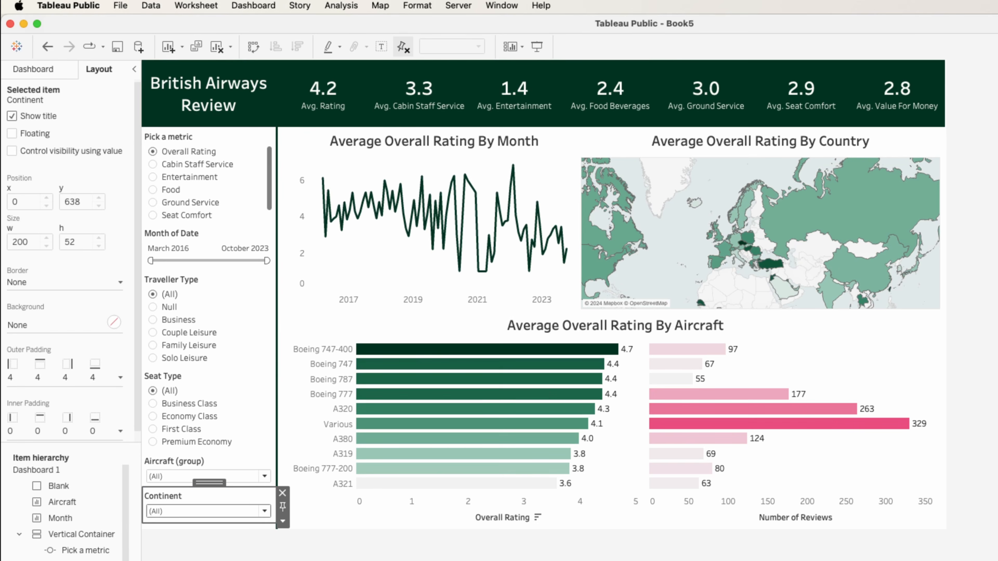
# Set the month line chart, the country map and the aircraft bar chart each to be used as a filter
pyautogui.click(412, 305)
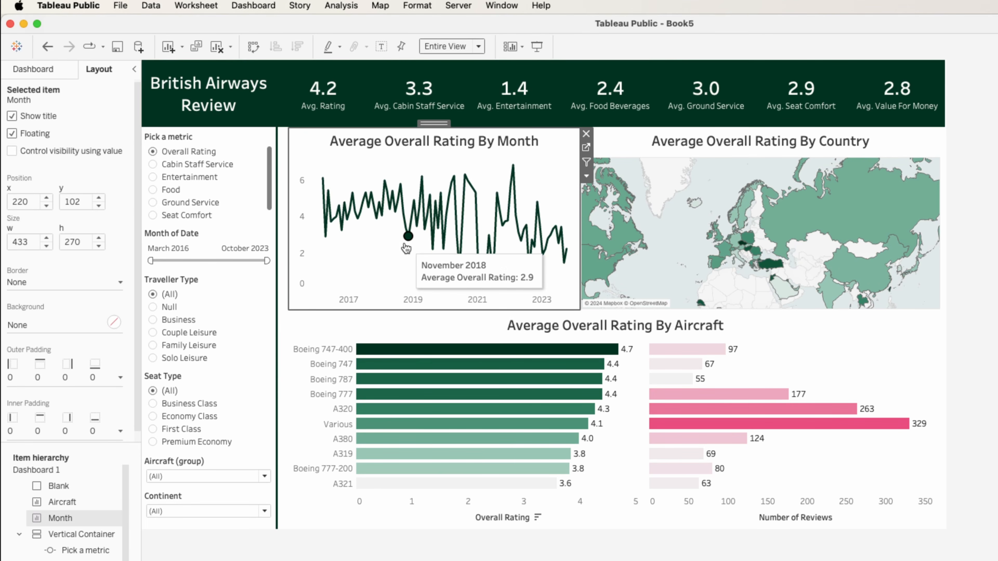
pyautogui.click(778, 227)
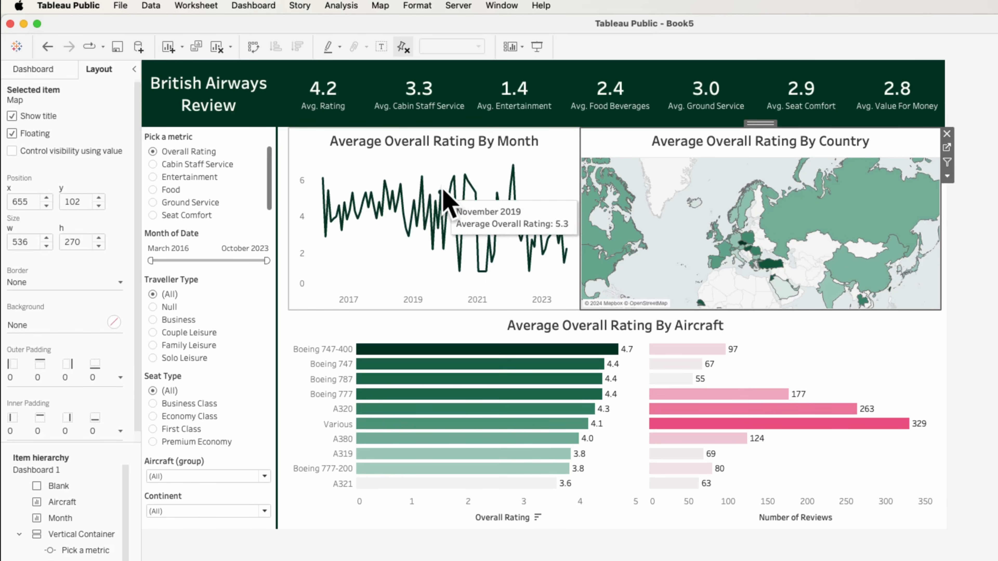
pyautogui.click(427, 165)
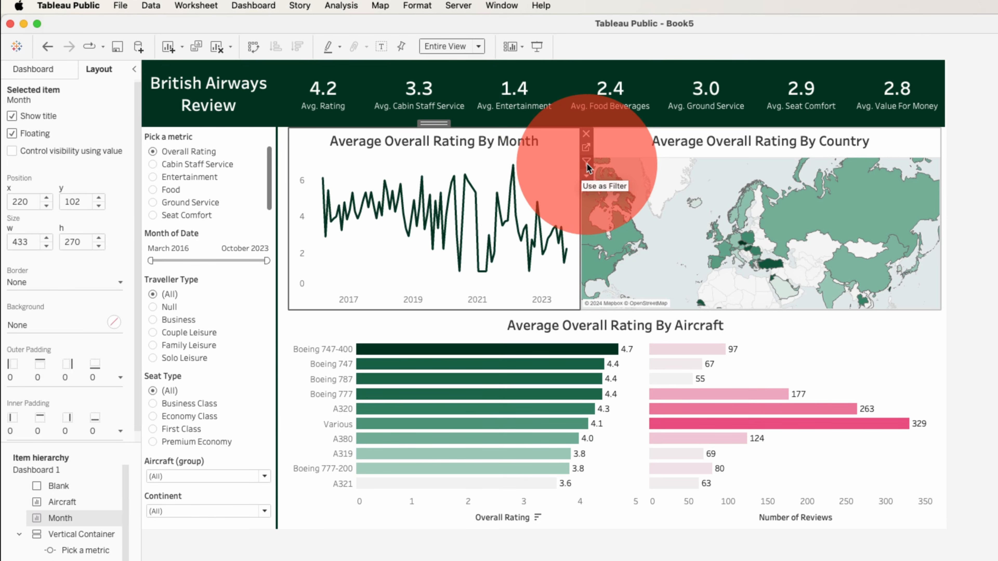
pyautogui.click(909, 149)
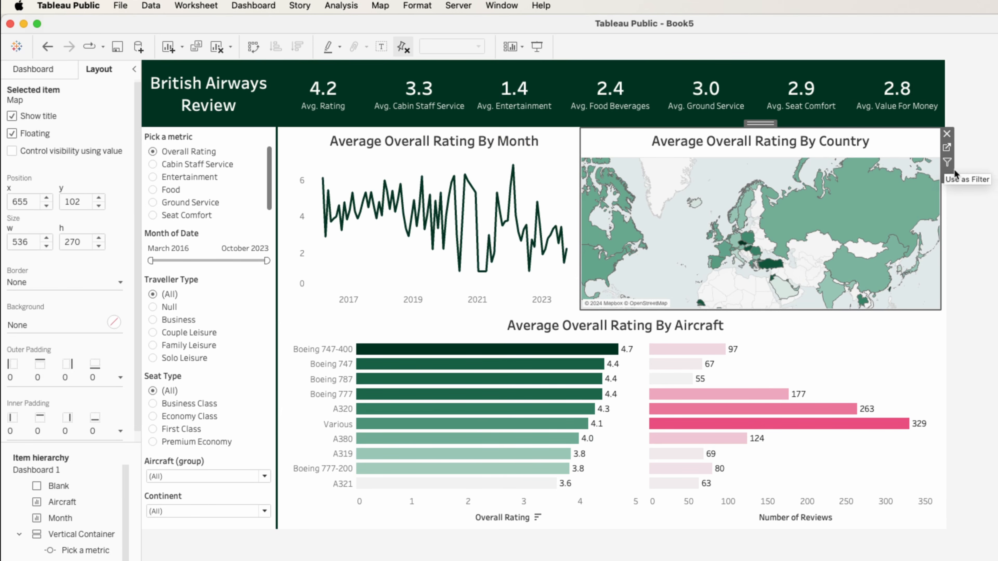
pyautogui.click(379, 333)
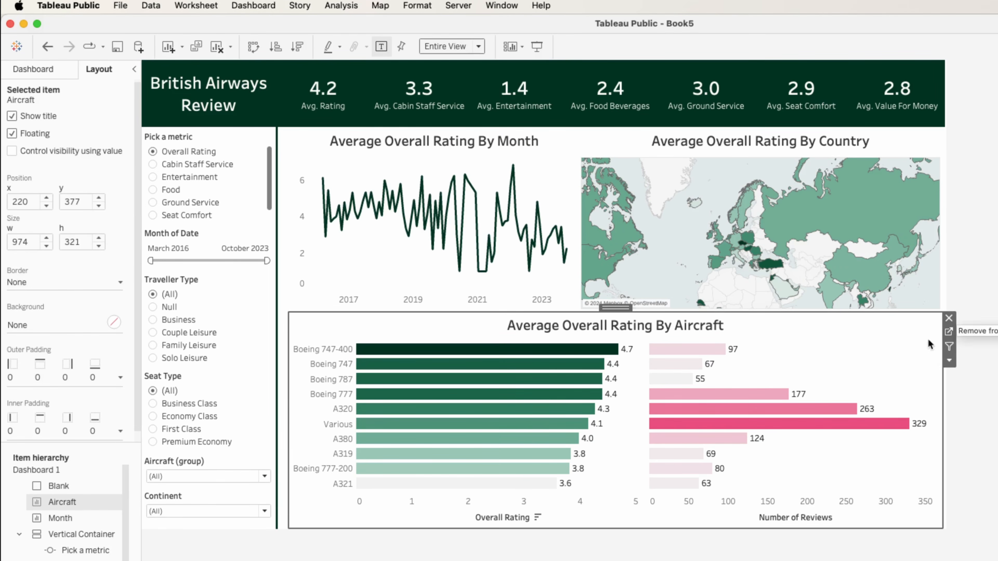
# Test filtering from the month chart with September 2020 and February 2018, clearing each selection
pyautogui.click(476, 192)
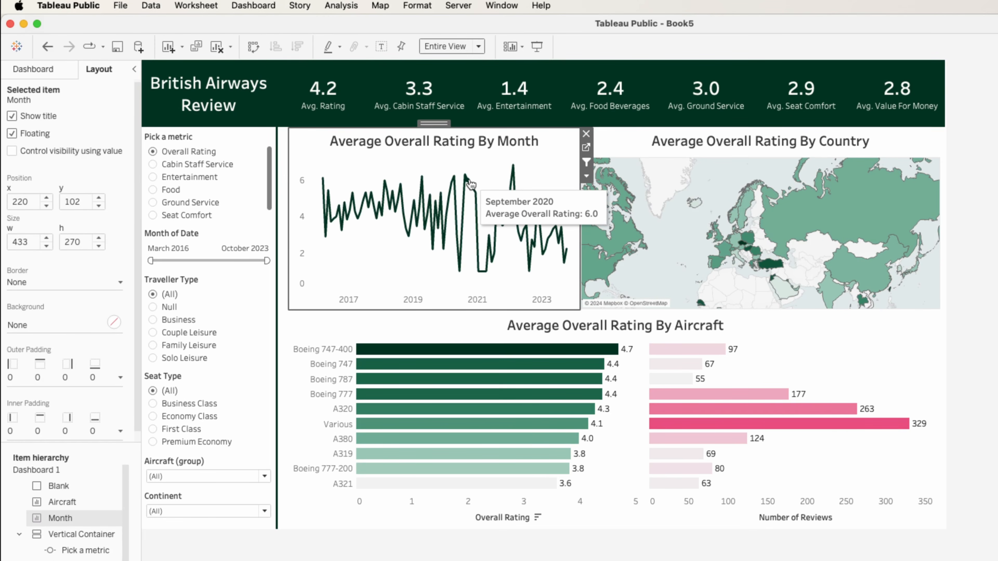
pyautogui.click(471, 183)
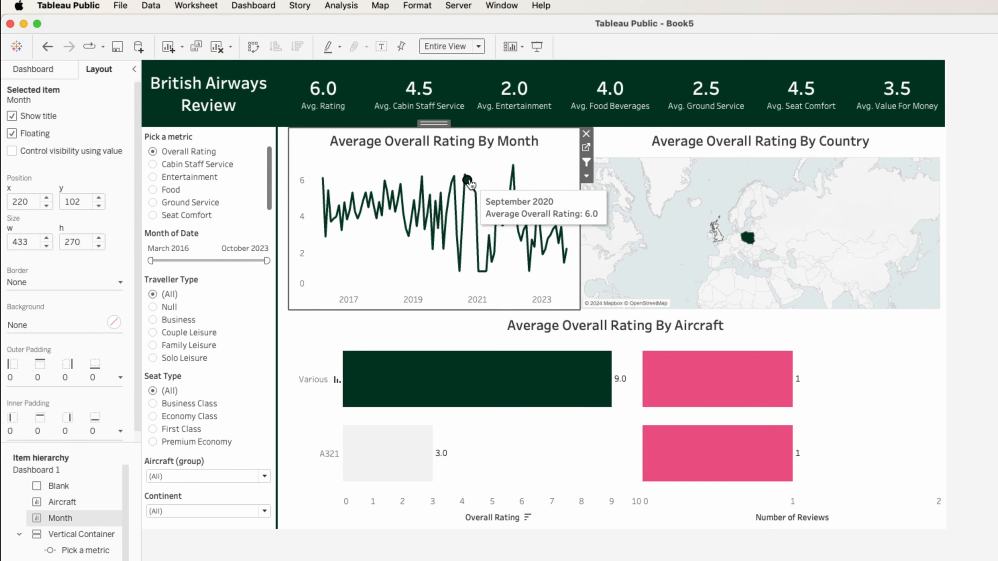
pyautogui.click(470, 183)
pyautogui.click(471, 184)
pyautogui.click(471, 183)
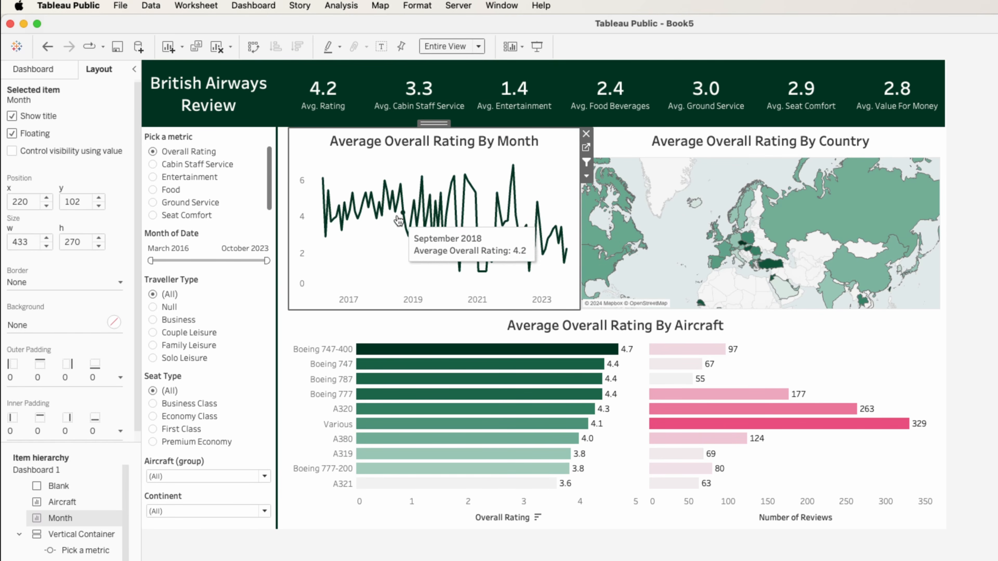
pyautogui.click(385, 184)
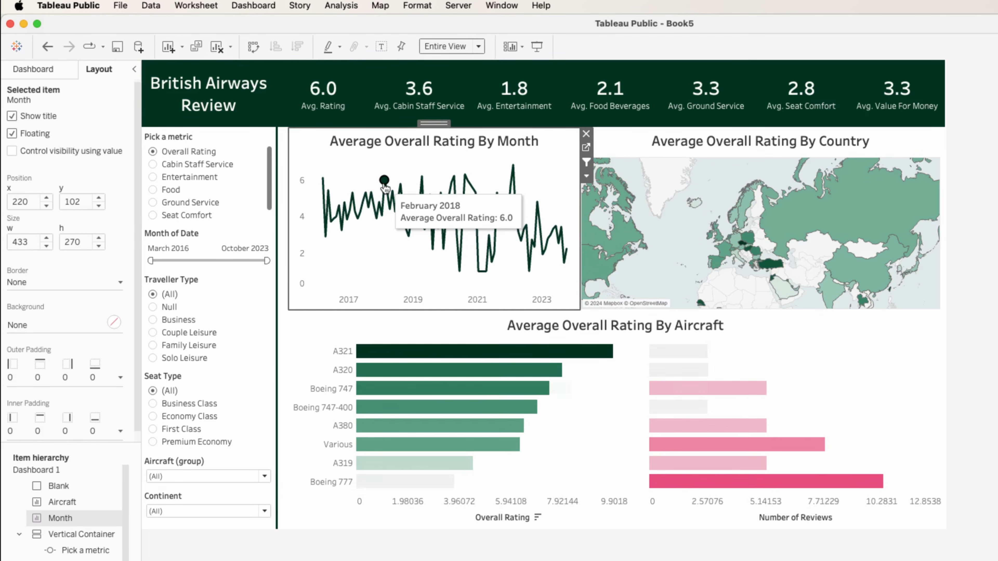
pyautogui.click(385, 184)
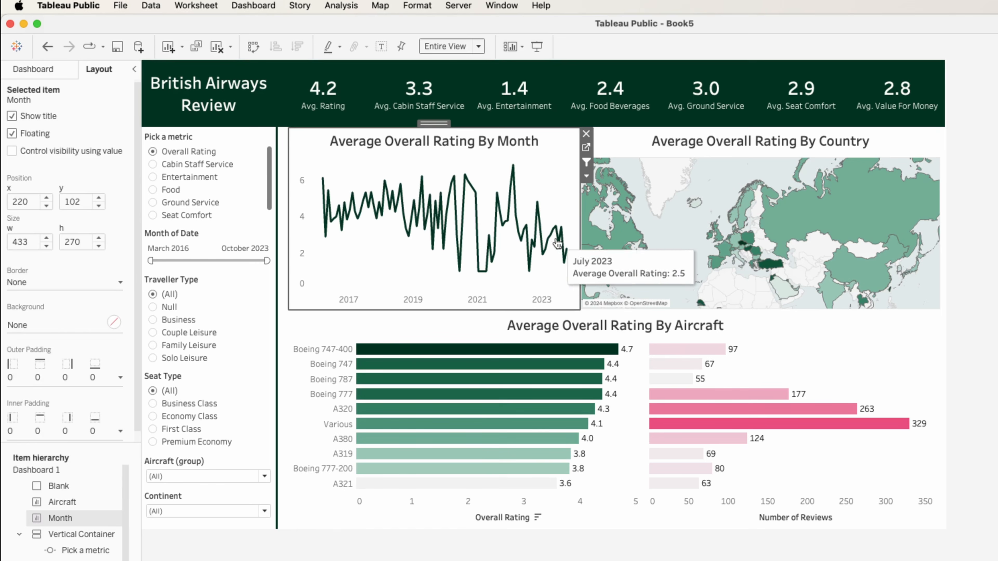
# Test filtering from the country map by selecting Australia, and clear the selection
pyautogui.click(692, 254)
pyautogui.moveTo(692, 254); pyautogui.dragTo(675, 219)
pyautogui.click(851, 289)
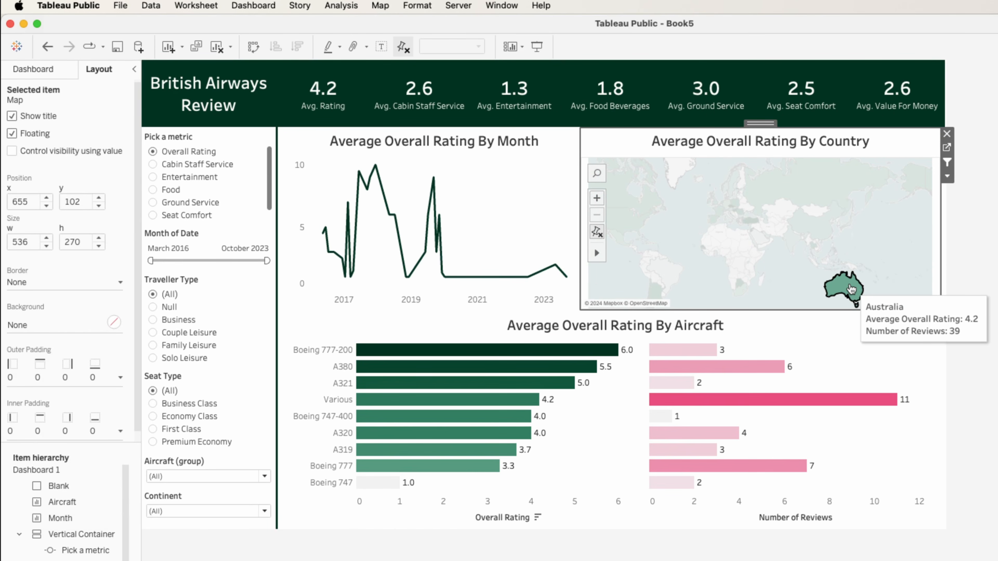
pyautogui.click(851, 289)
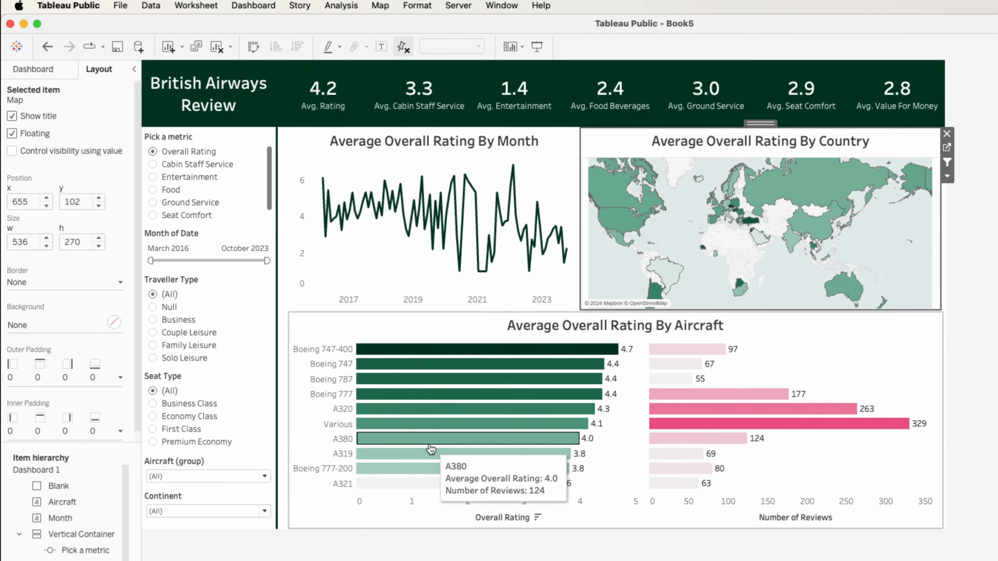
# Test filtering from the aircraft chart with the Various bar, and clear the selection
pyautogui.click(391, 429)
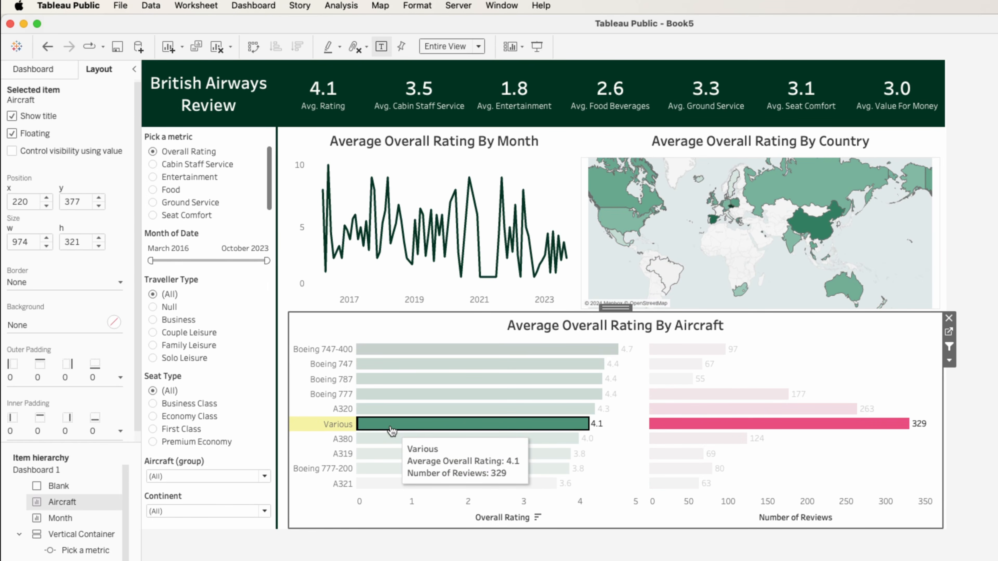
pyautogui.click(391, 428)
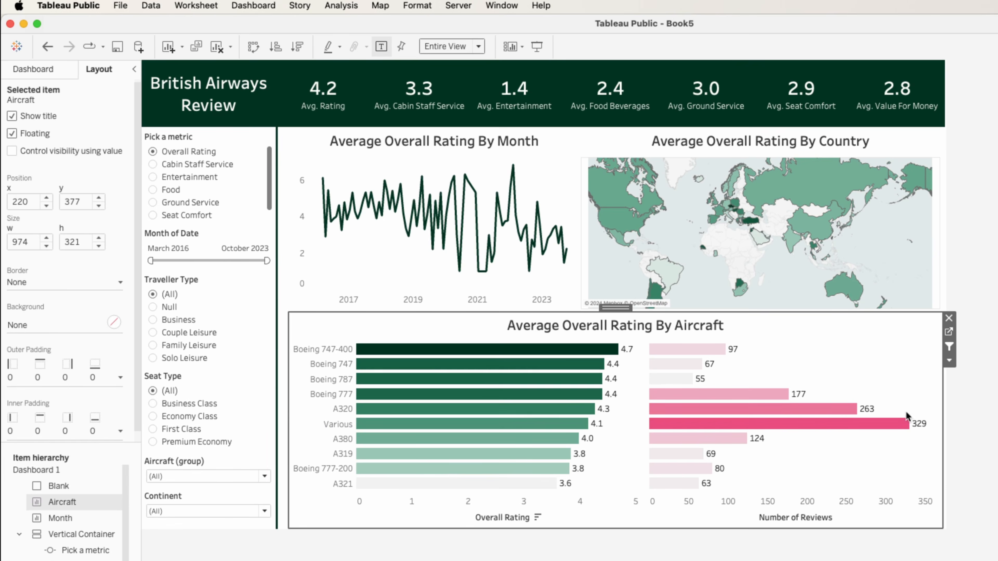
pyautogui.click(982, 425)
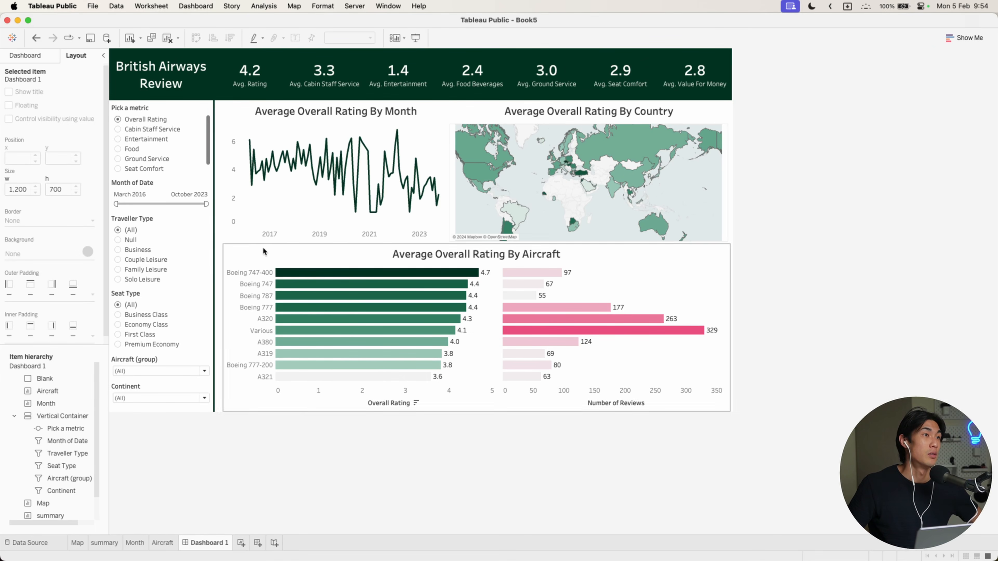
pyautogui.click(94, 7)
pyautogui.click(94, 7)
pyautogui.click(94, 7)
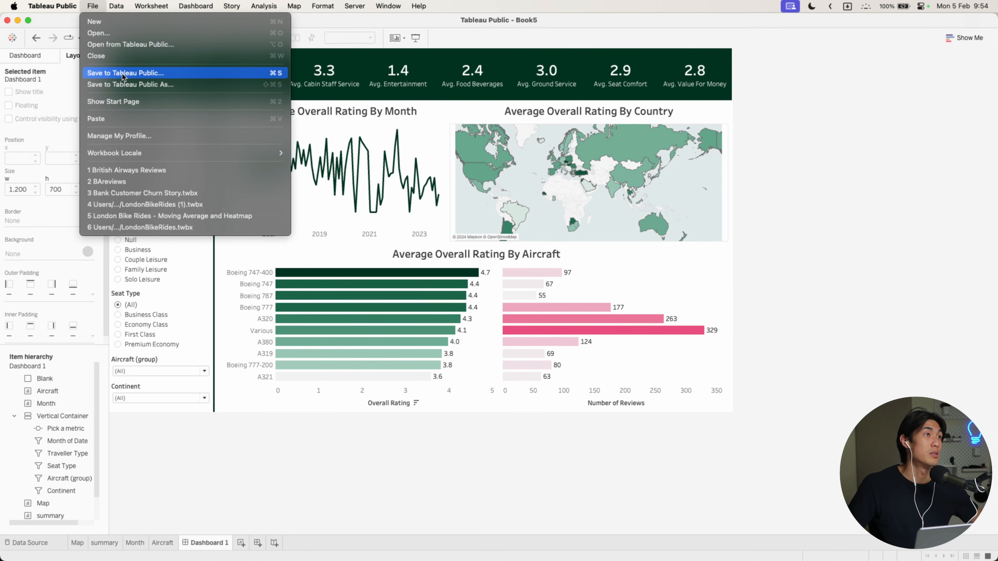
pyautogui.click(272, 505)
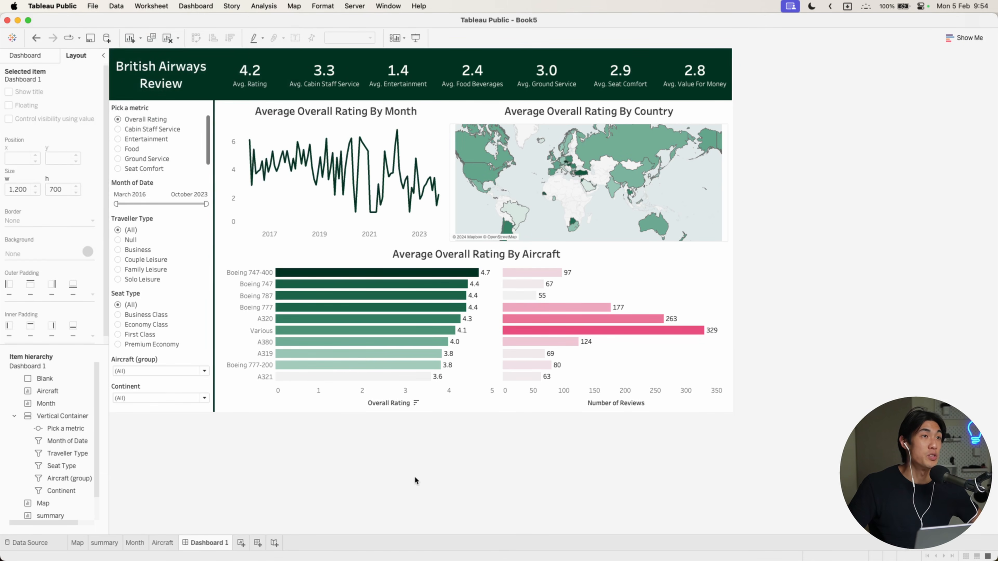